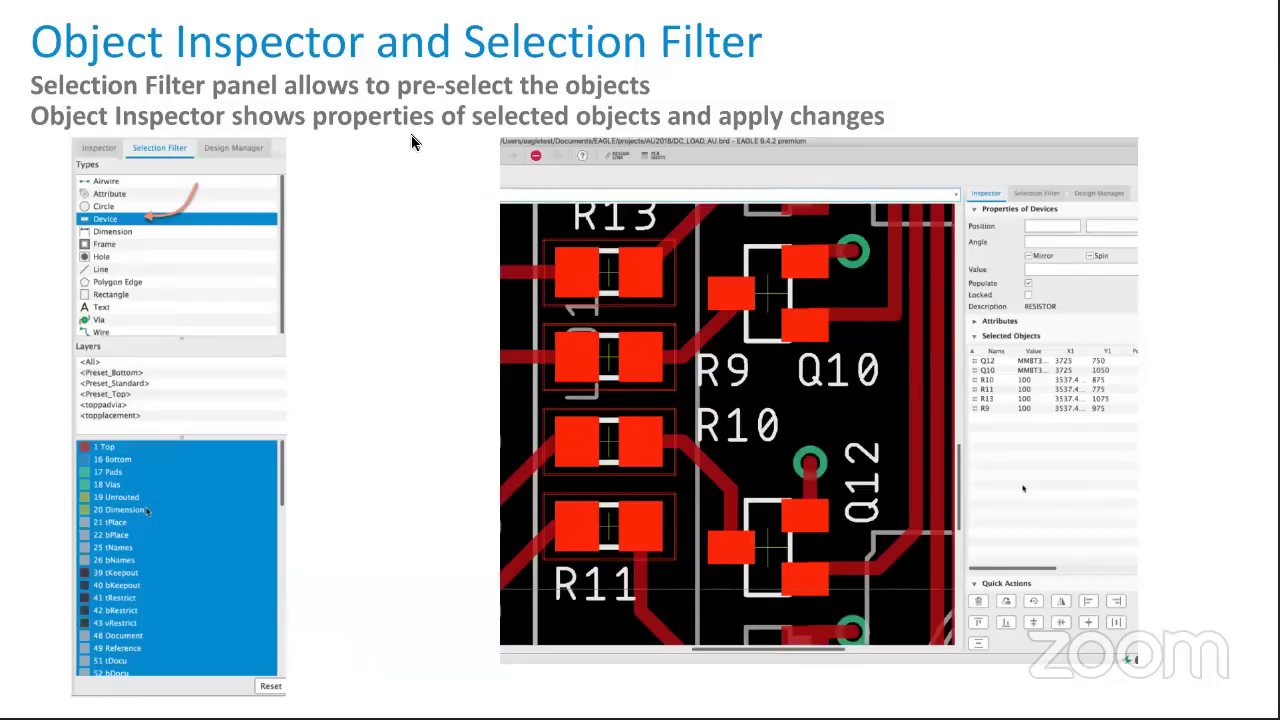
key("Right")
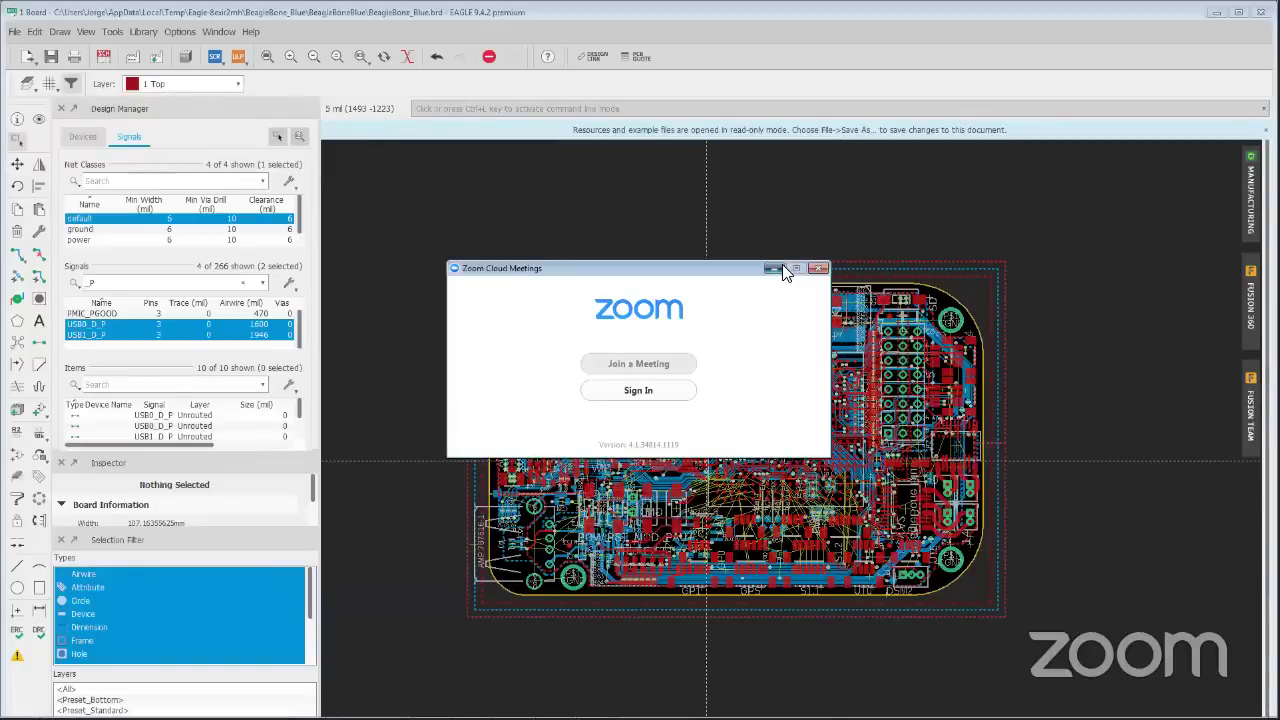
Minimize the Zoom Cloud Meetings window covering the board layout and activate the board editor's command line
left_click(781, 267)
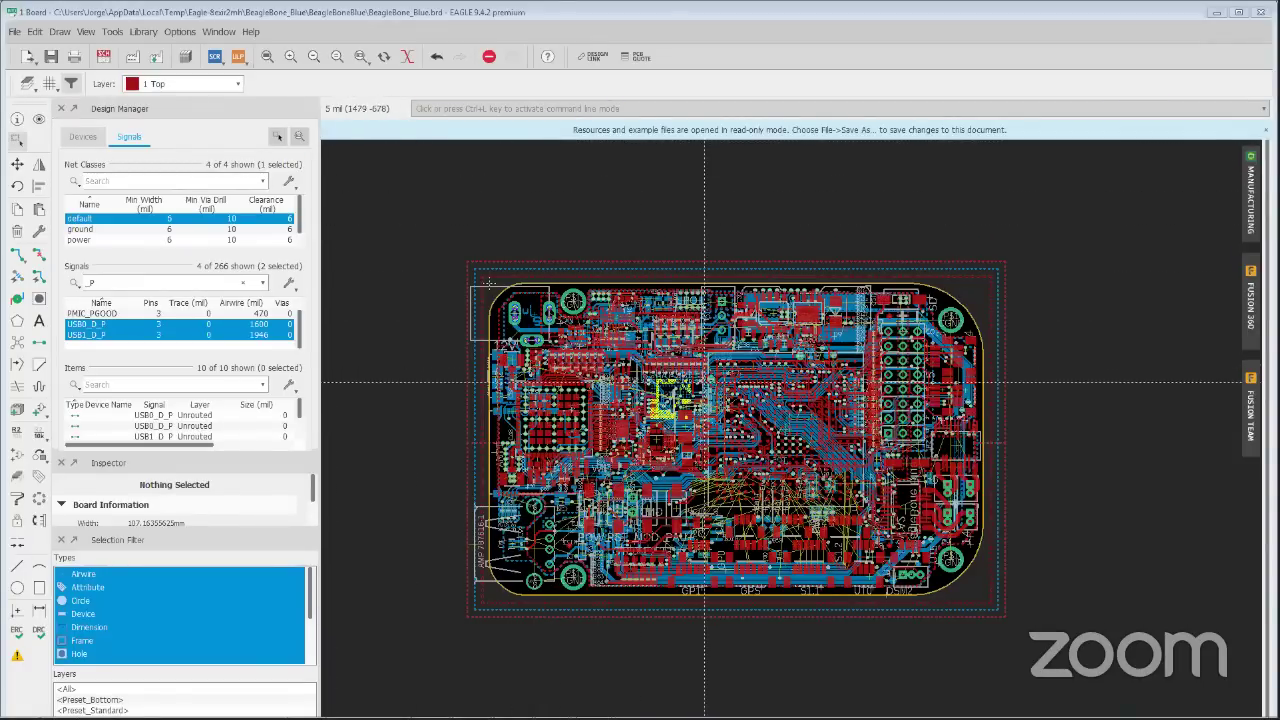
key("ctrl+l")
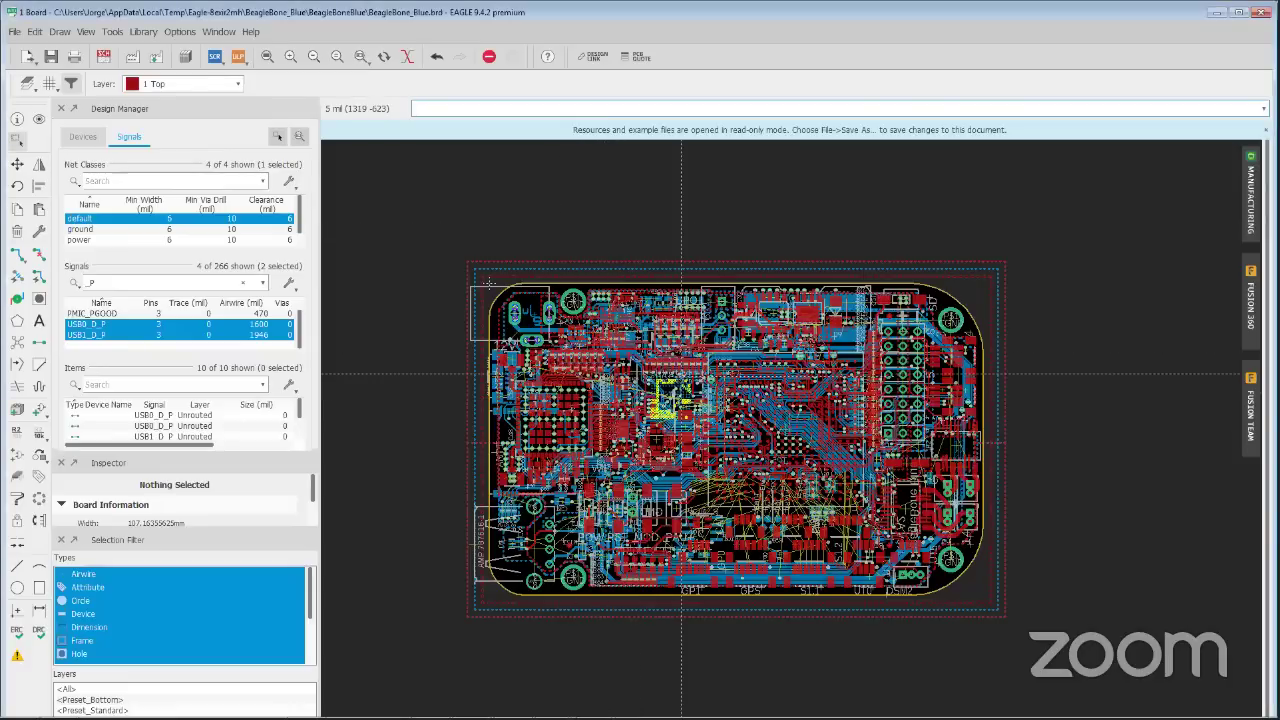
scroll(680, 375, "down", 2)
scroll(679, 378, "up", 3)
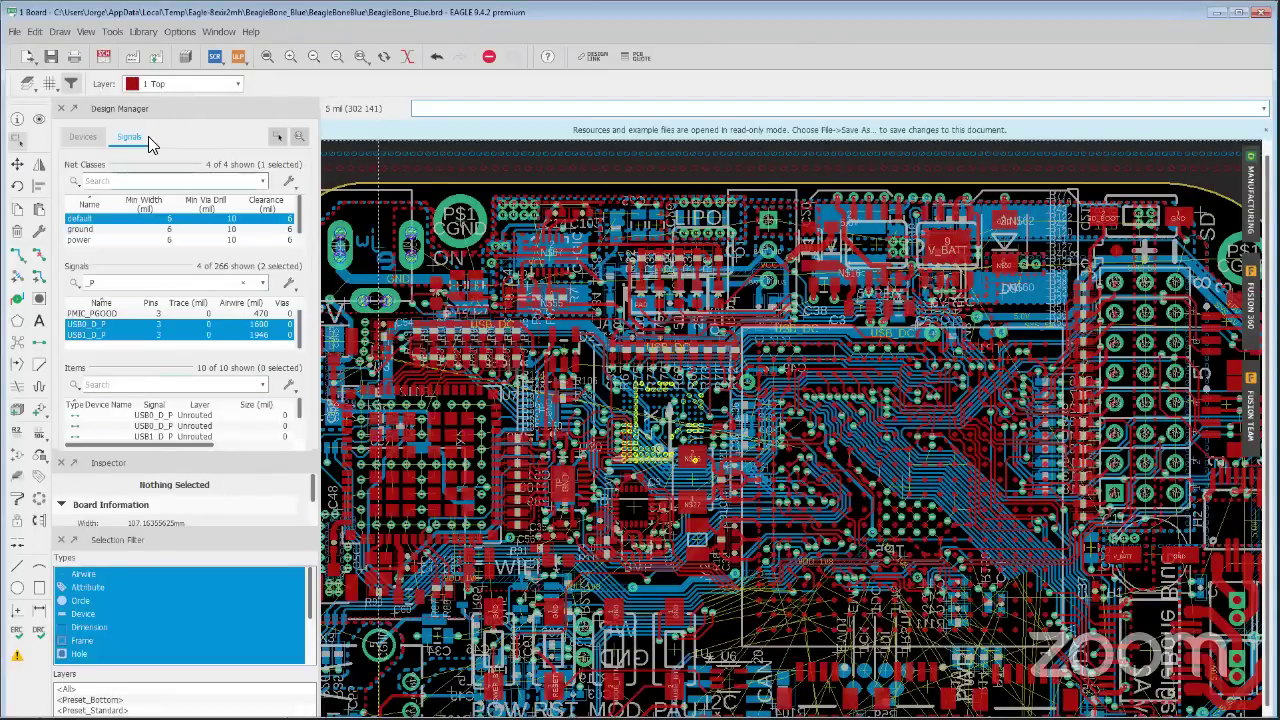
Dock the Design Manager, Inspector and Selection Filter as one tabbed group beside the board's right edge, in that order, with Design Manager shown
left_click_drag(148, 110, 1248, 251)
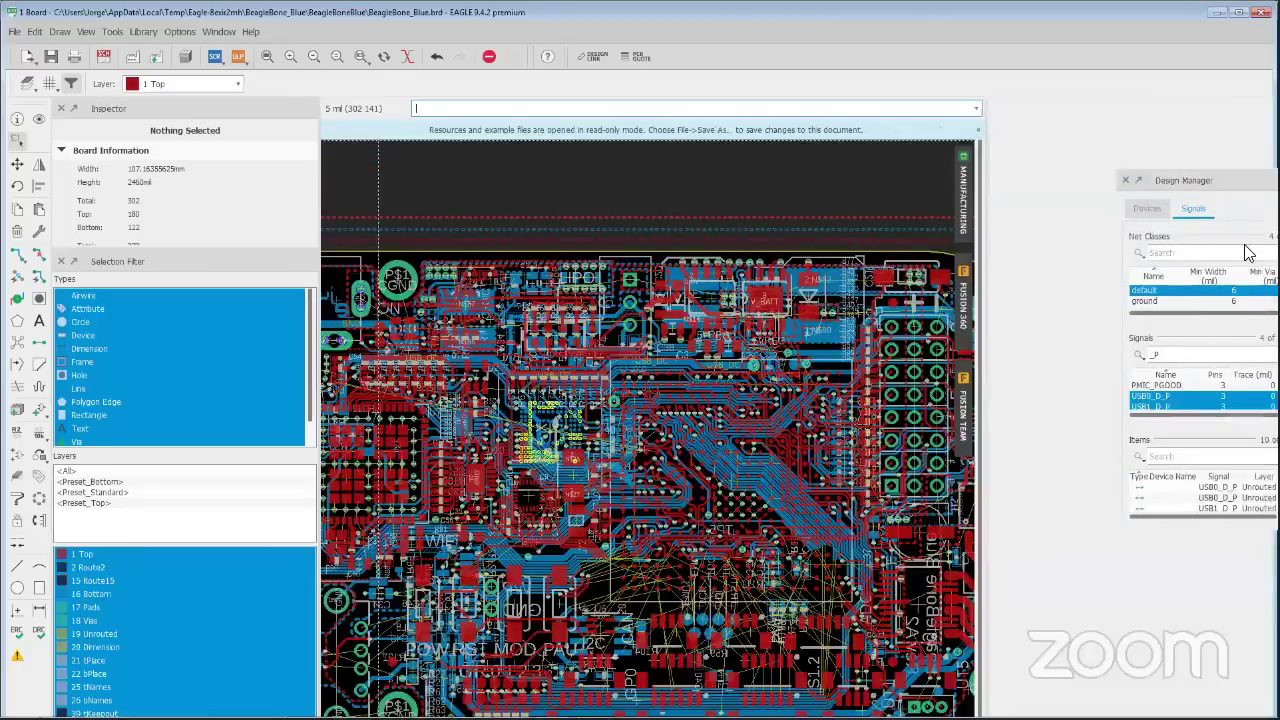
left_click_drag(114, 122, 1071, 230)
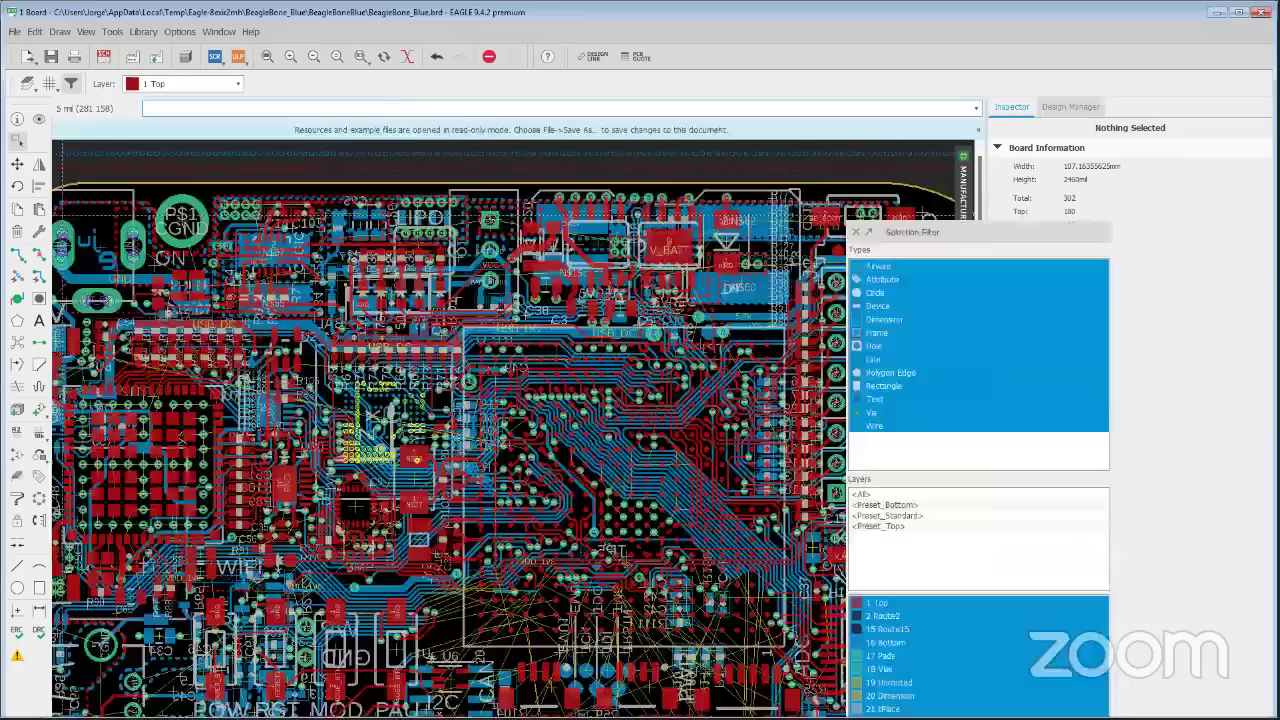
left_click_drag(900, 126, 1075, 107)
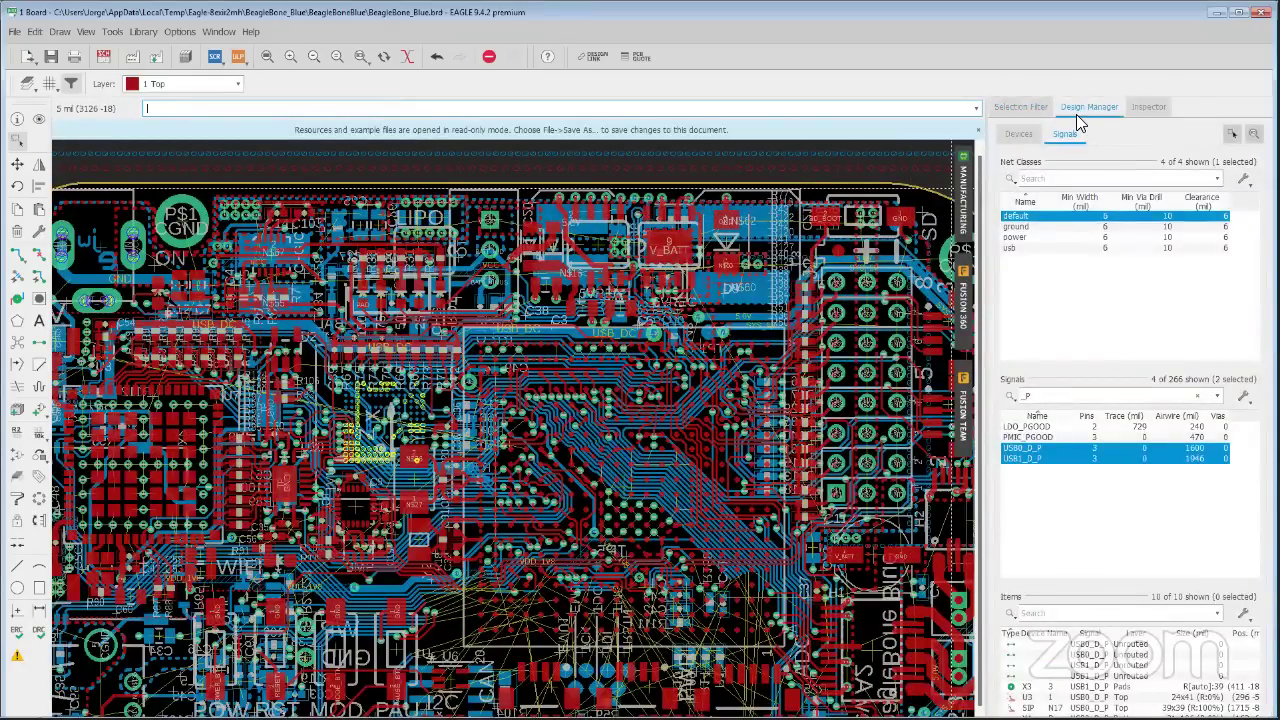
left_click_drag(1028, 110, 1144, 106)
left_click(1090, 112)
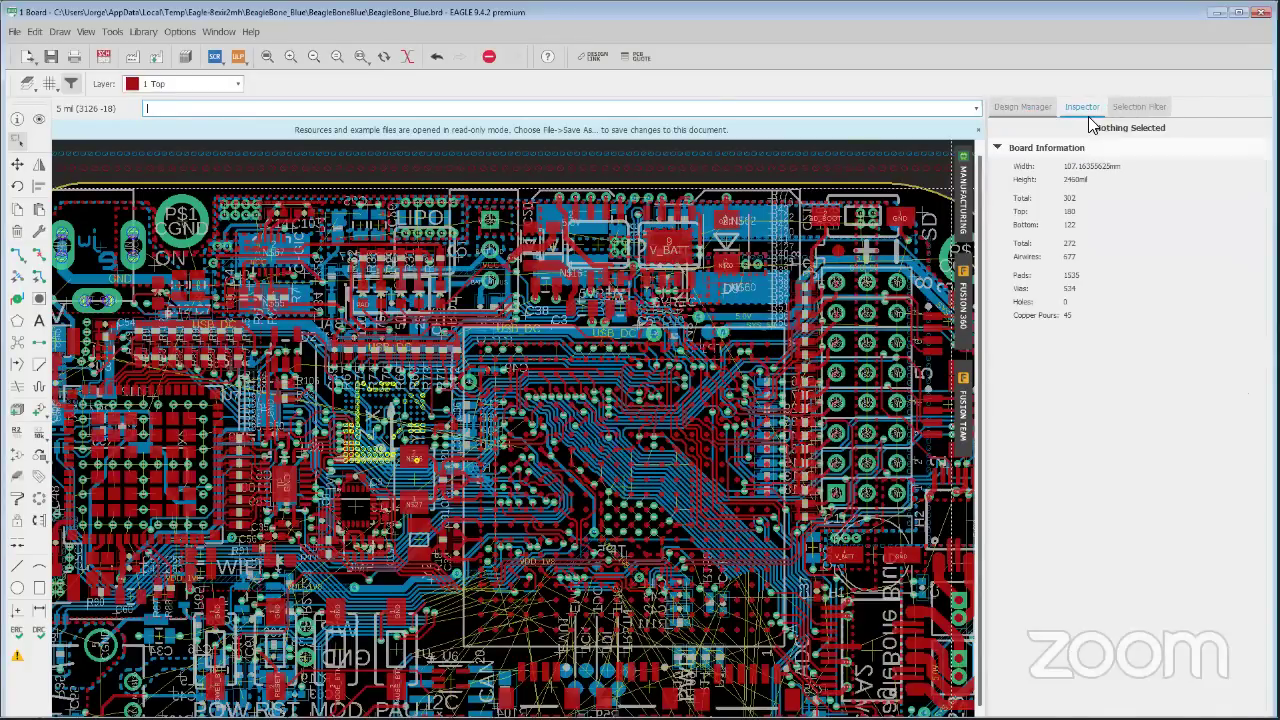
left_click(1024, 106)
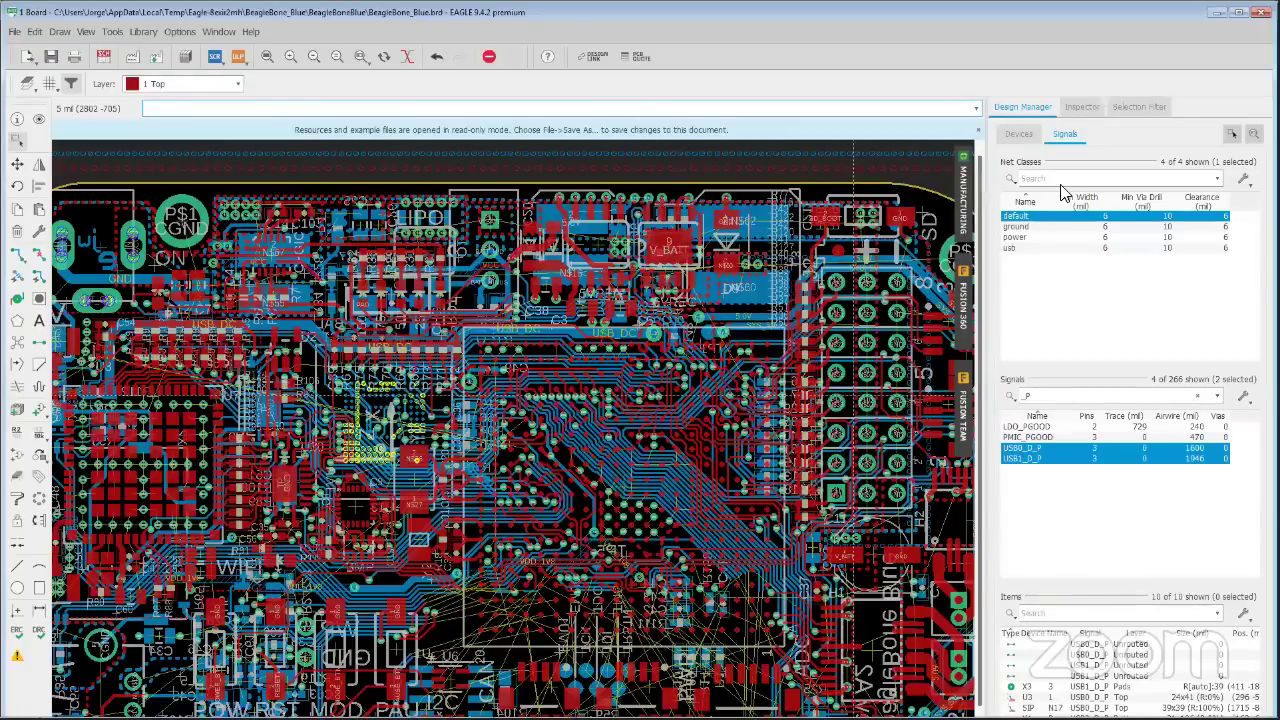
Maximize the board window and box-select the central area of the board with all types and layers enabled in the Selection Filter
key("super+Up")
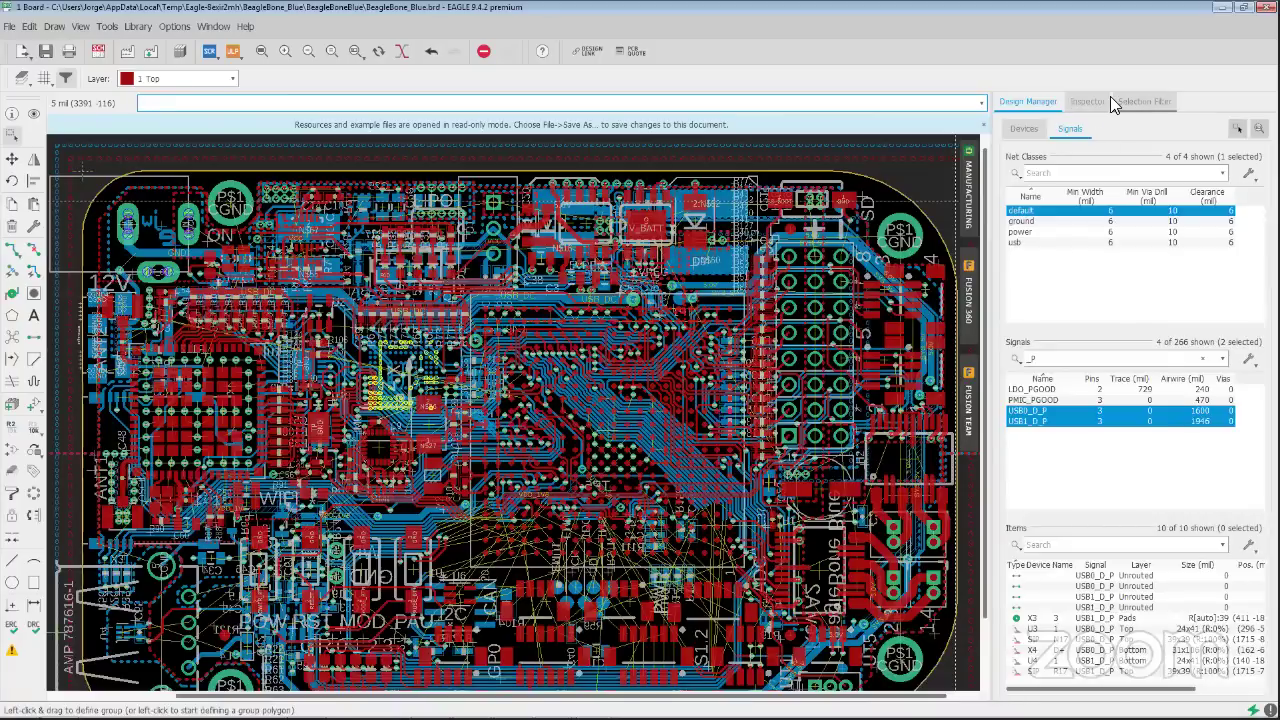
left_click(1135, 117)
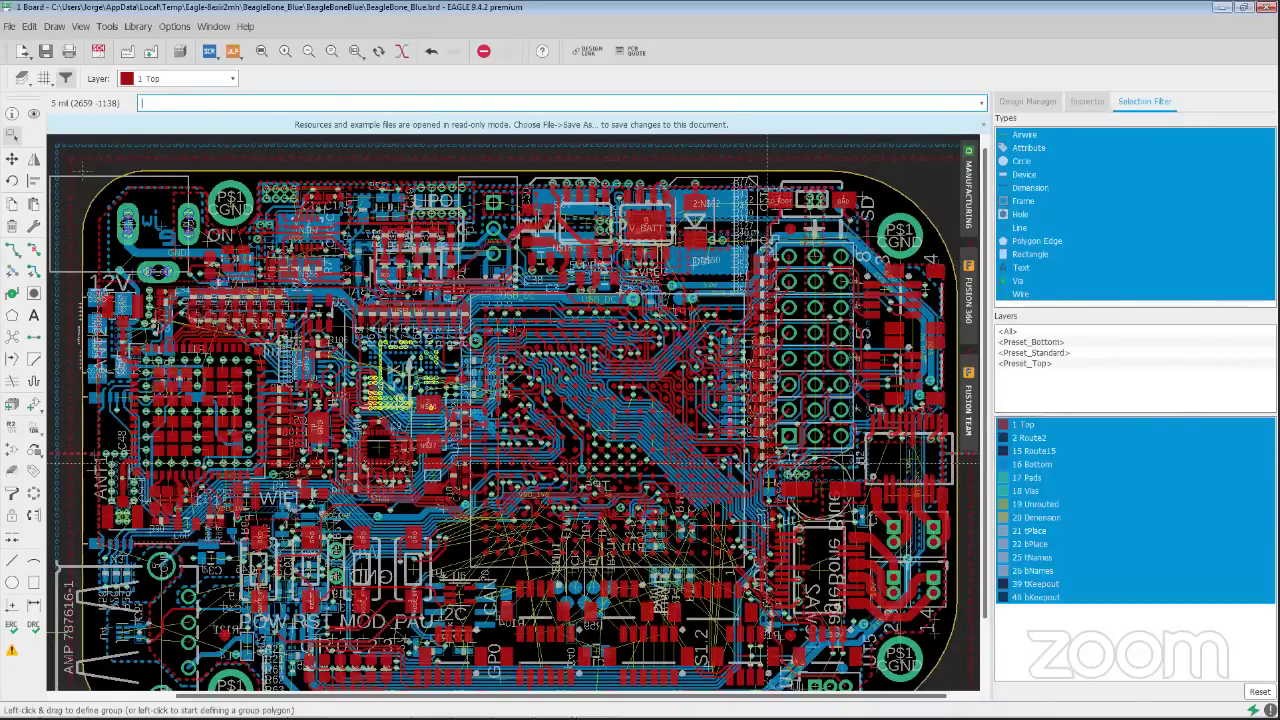
left_click_drag(755, 180, 388, 494)
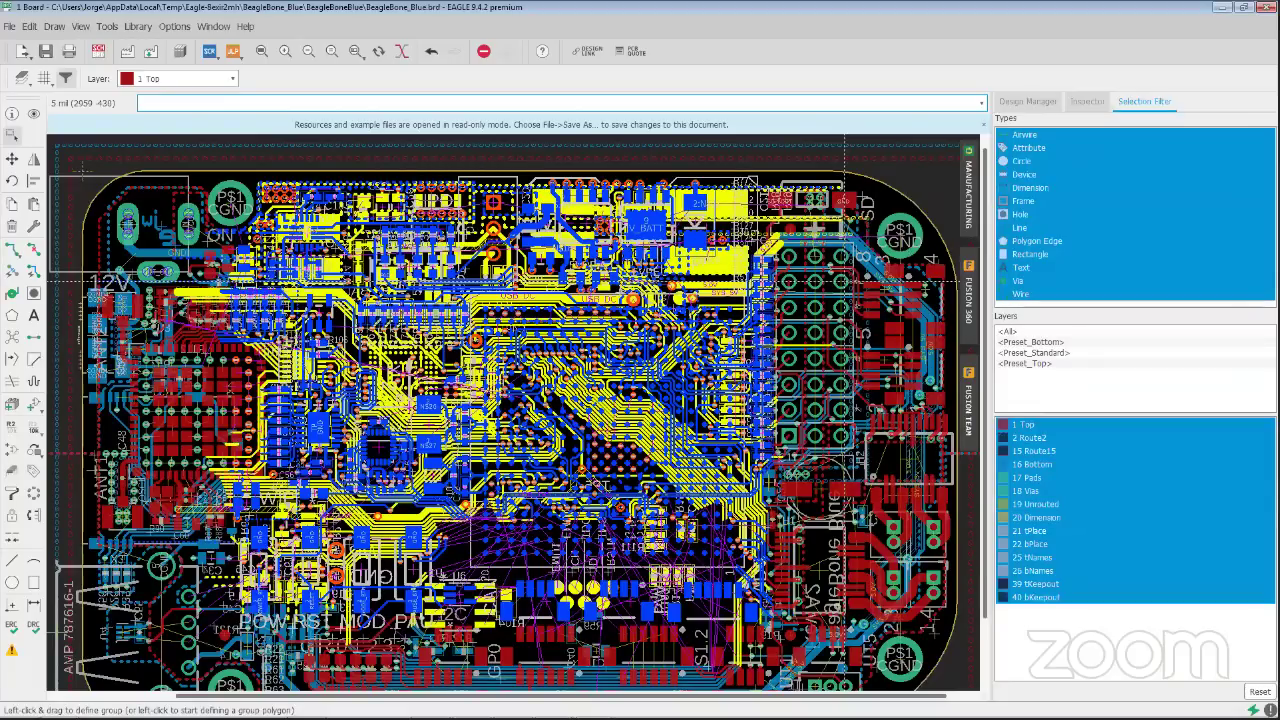
Restrict the Selection Filter to Device objects on layer 1 Top, box-select the board's central area again and inspect the selected parts
left_click(1024, 175)
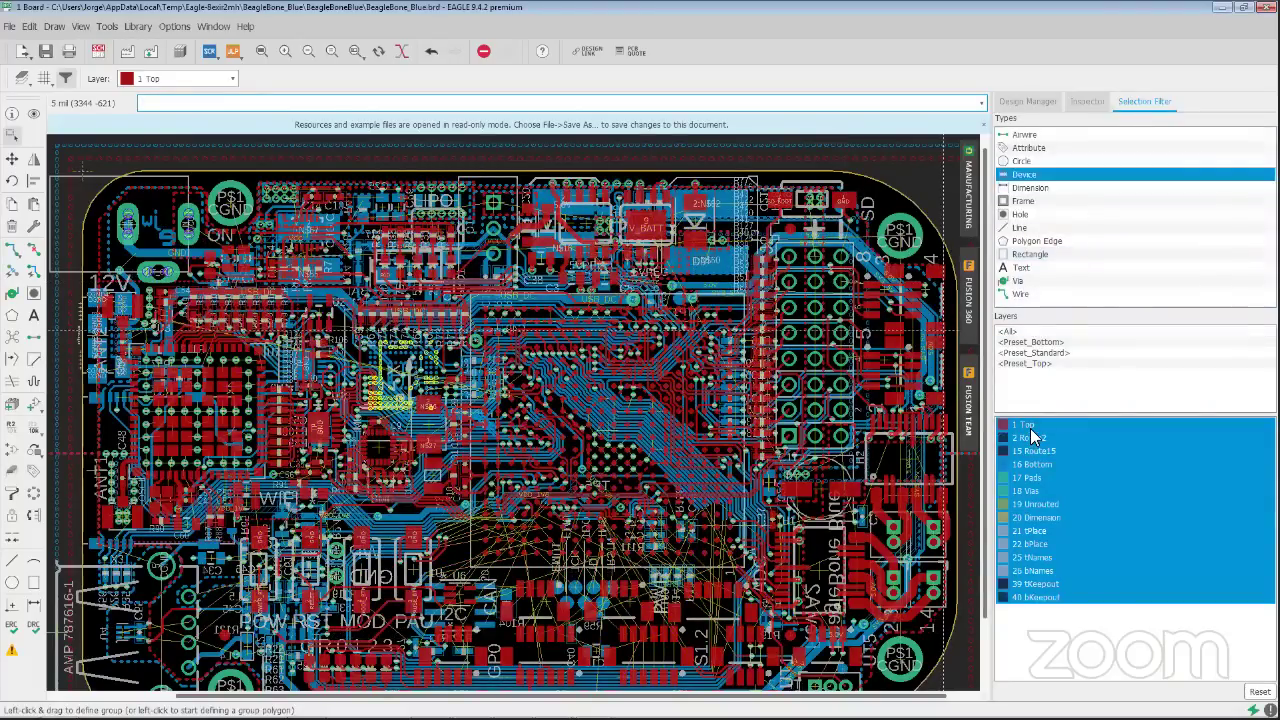
left_click(1028, 426)
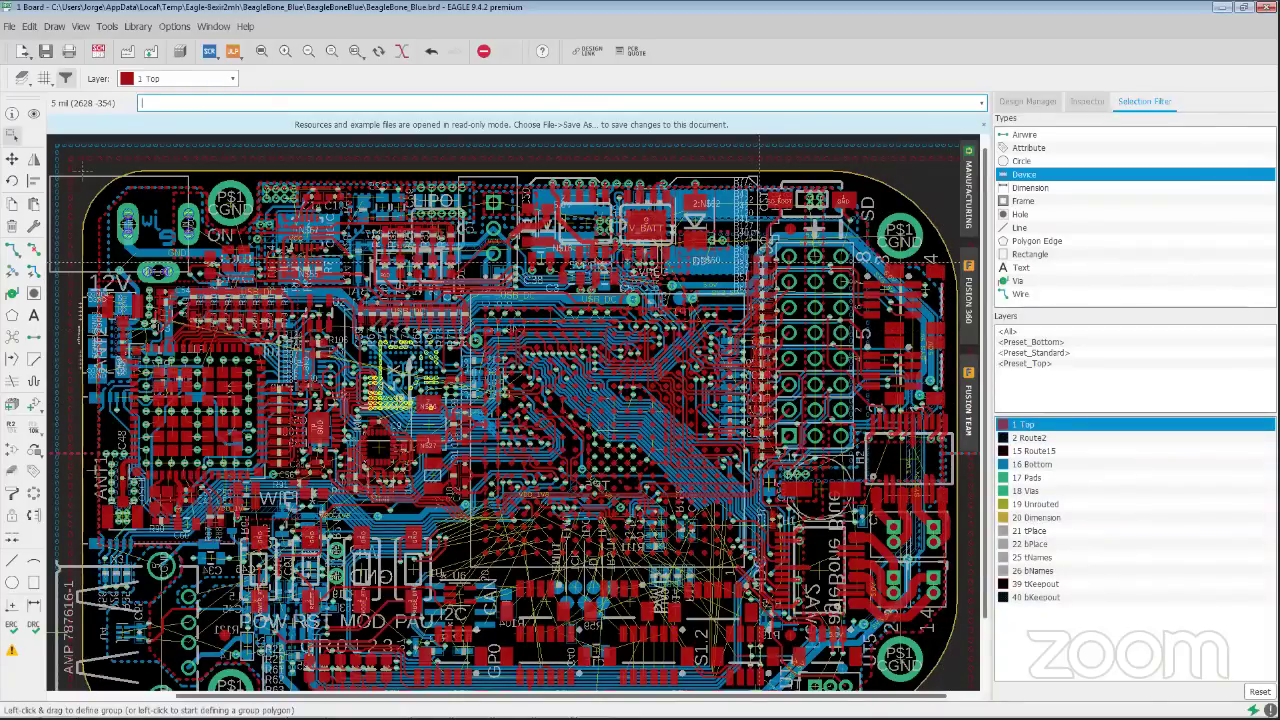
left_click_drag(768, 214, 295, 580)
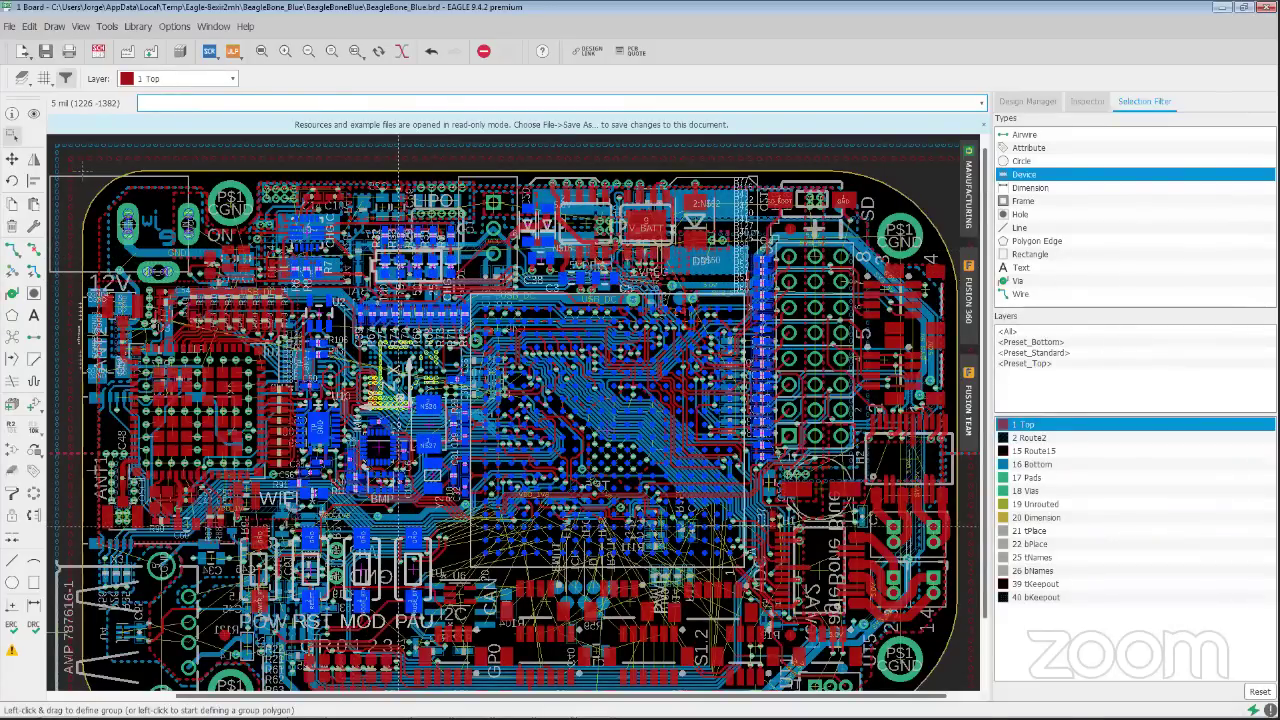
scroll(398, 510, "up", 1)
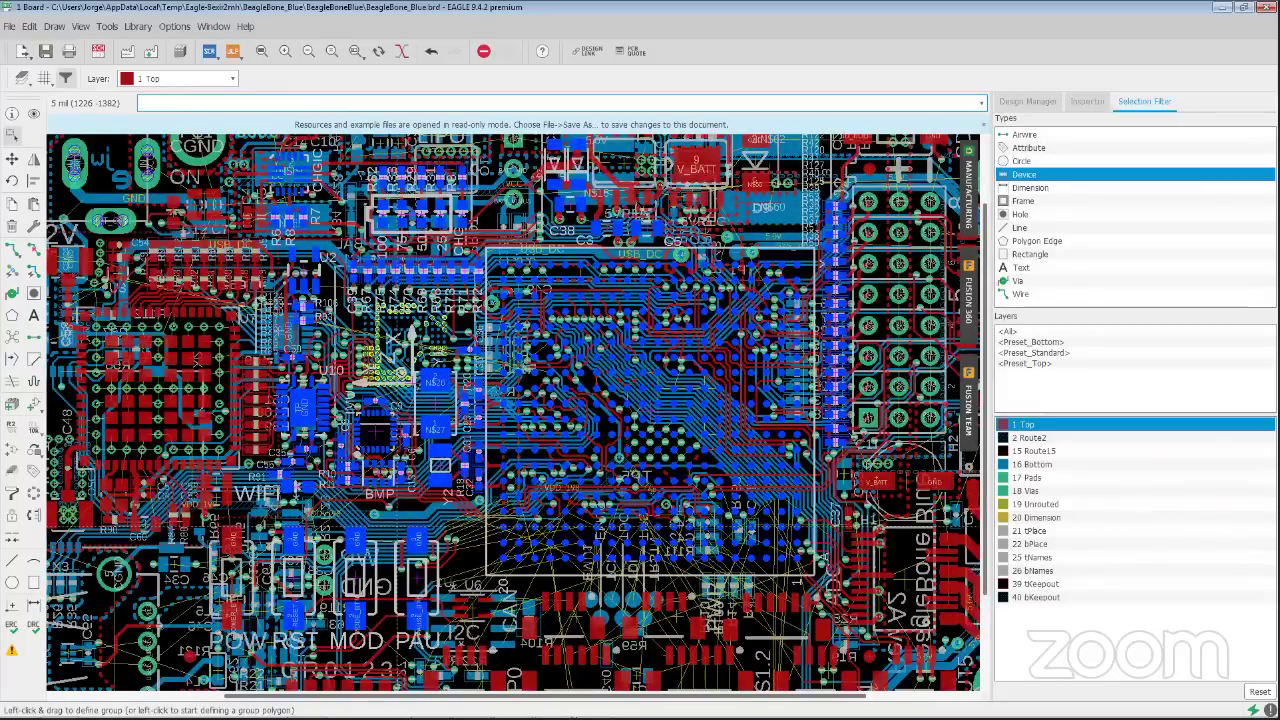
scroll(399, 530, "up", 2)
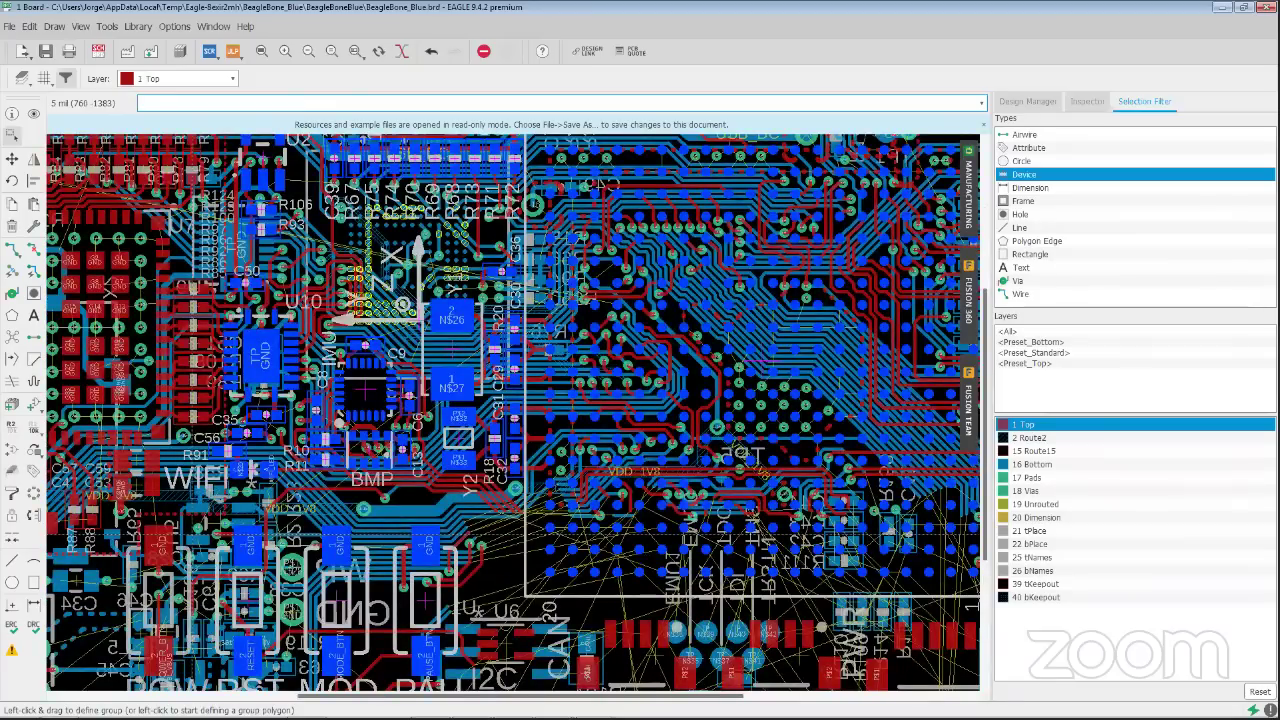
scroll(399, 530, "up", 4)
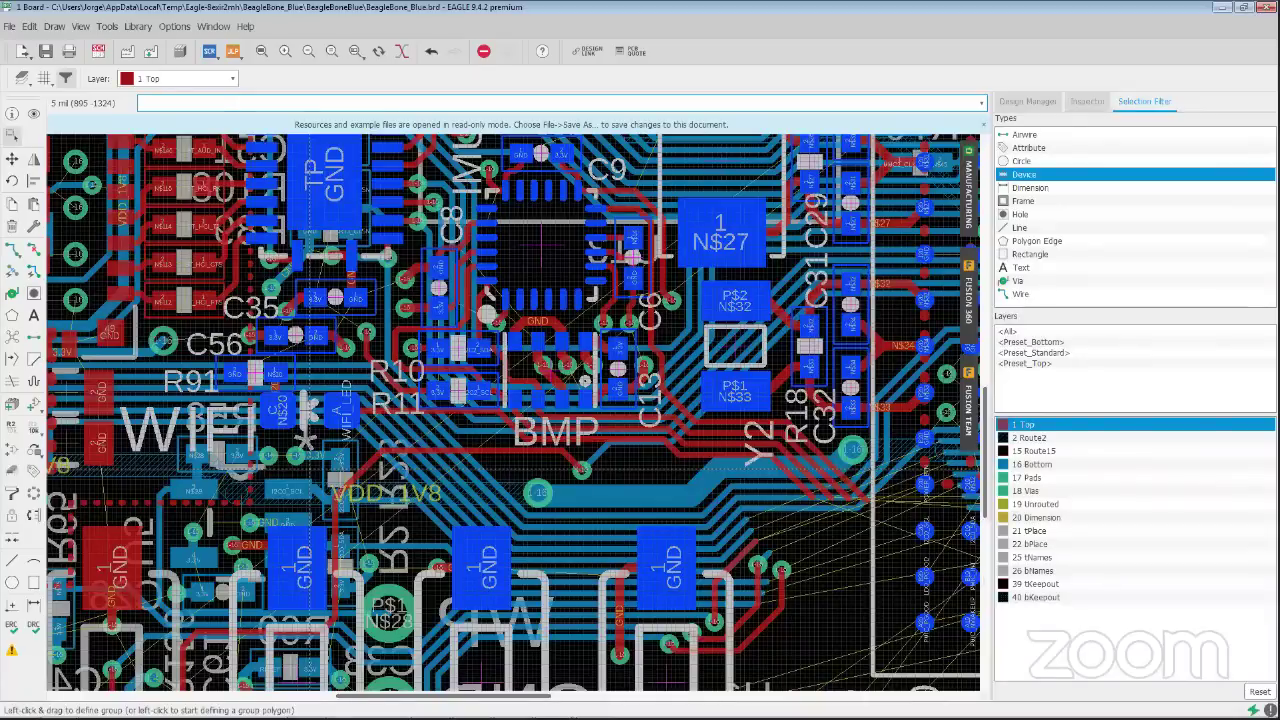
scroll(360, 390, "down", 6)
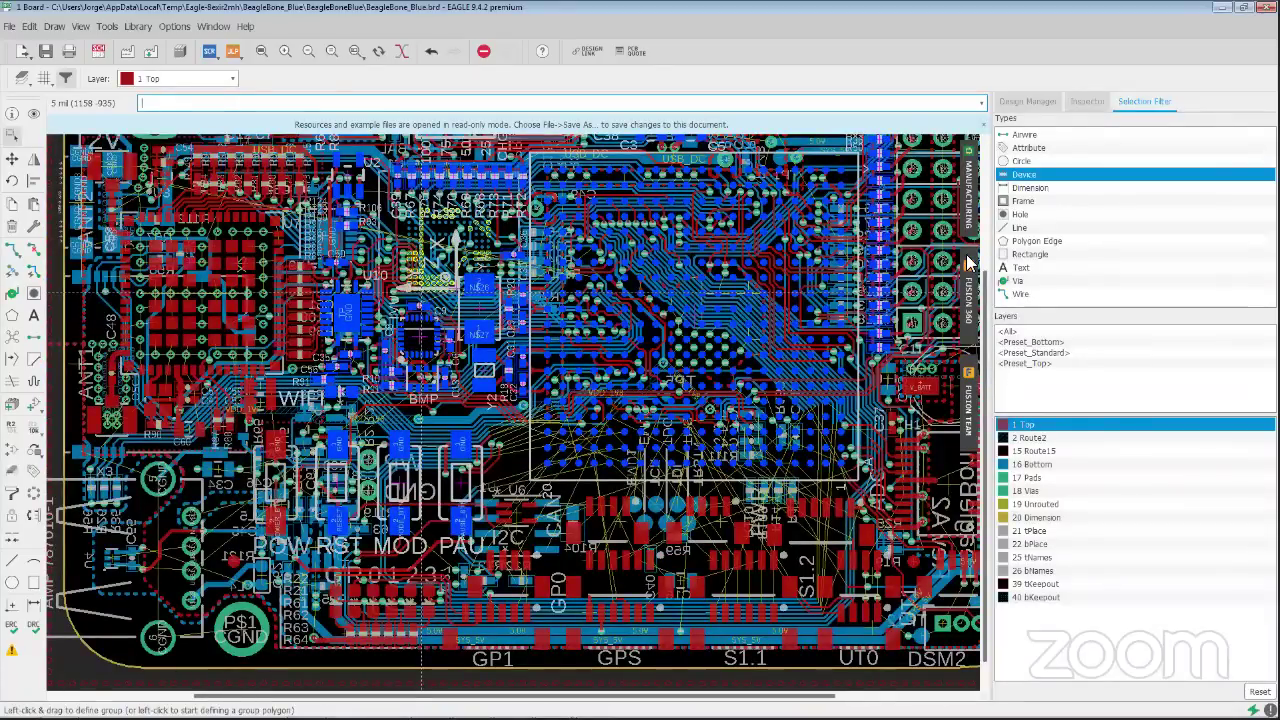
scroll(430, 280, "down", 1)
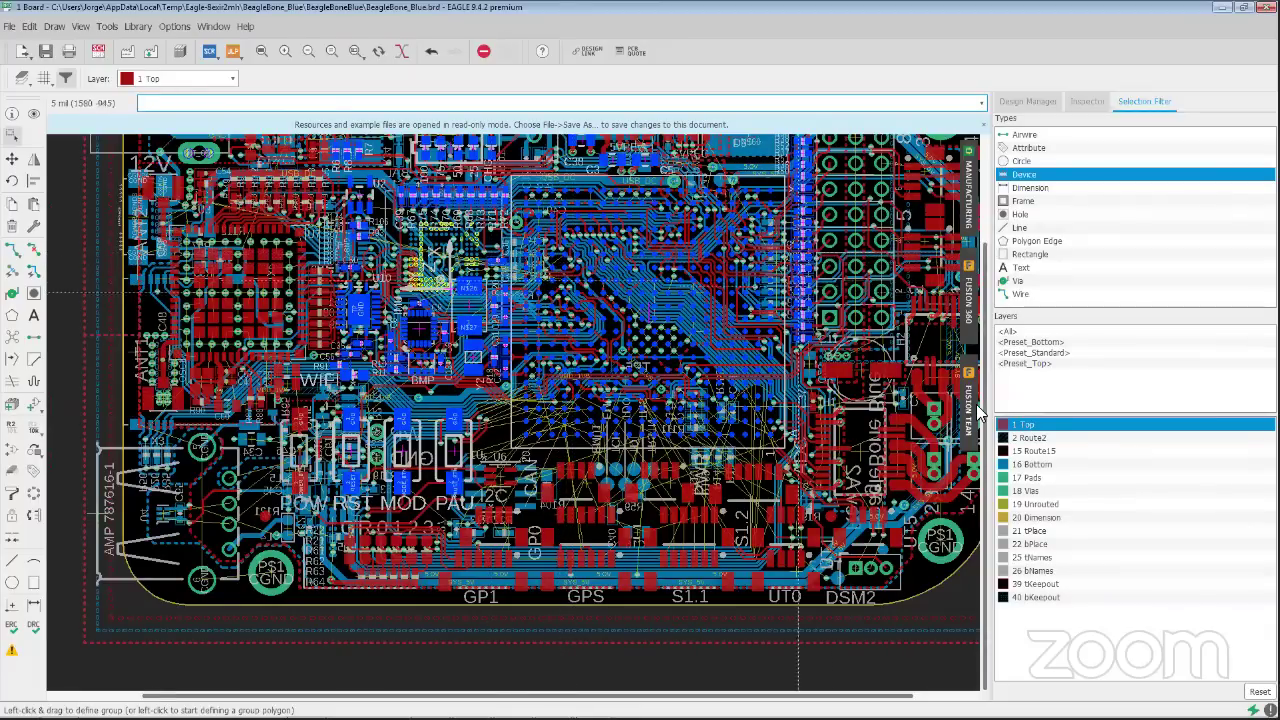
Reset the Selection Filter to all types and layers and clear the device selection on the board
left_click(1259, 691)
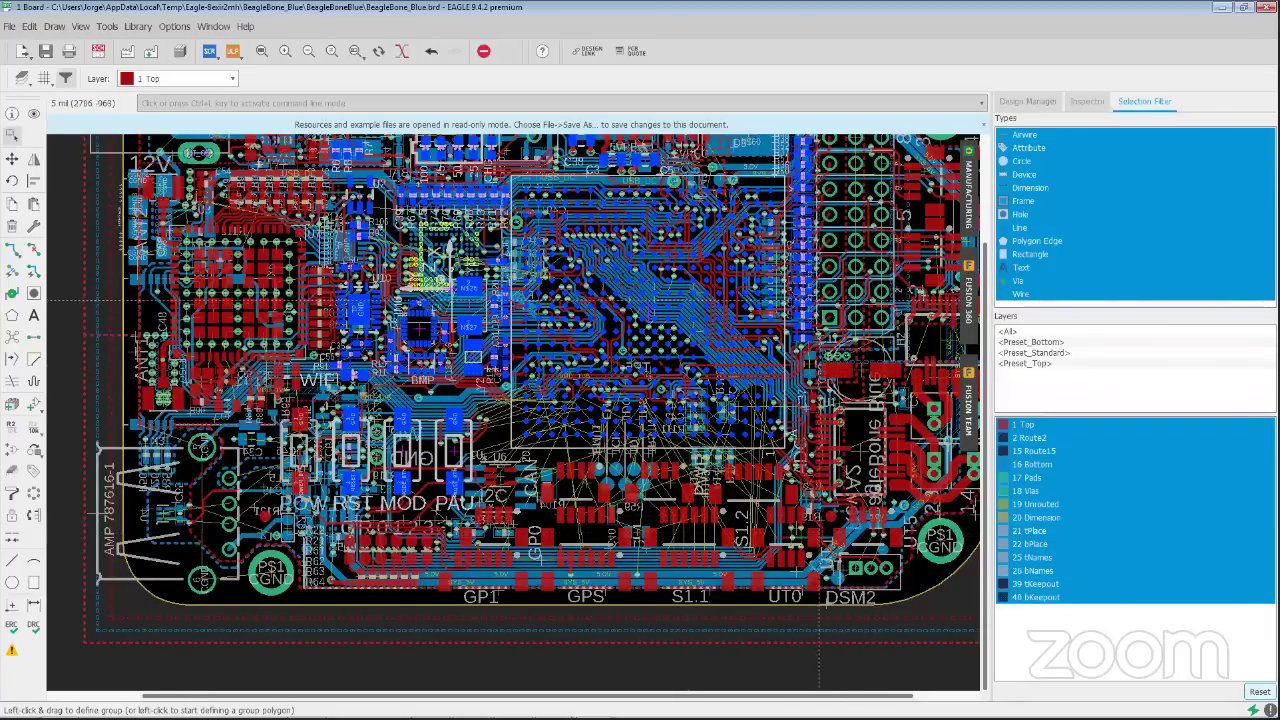
scroll(815, 300, "down", 1)
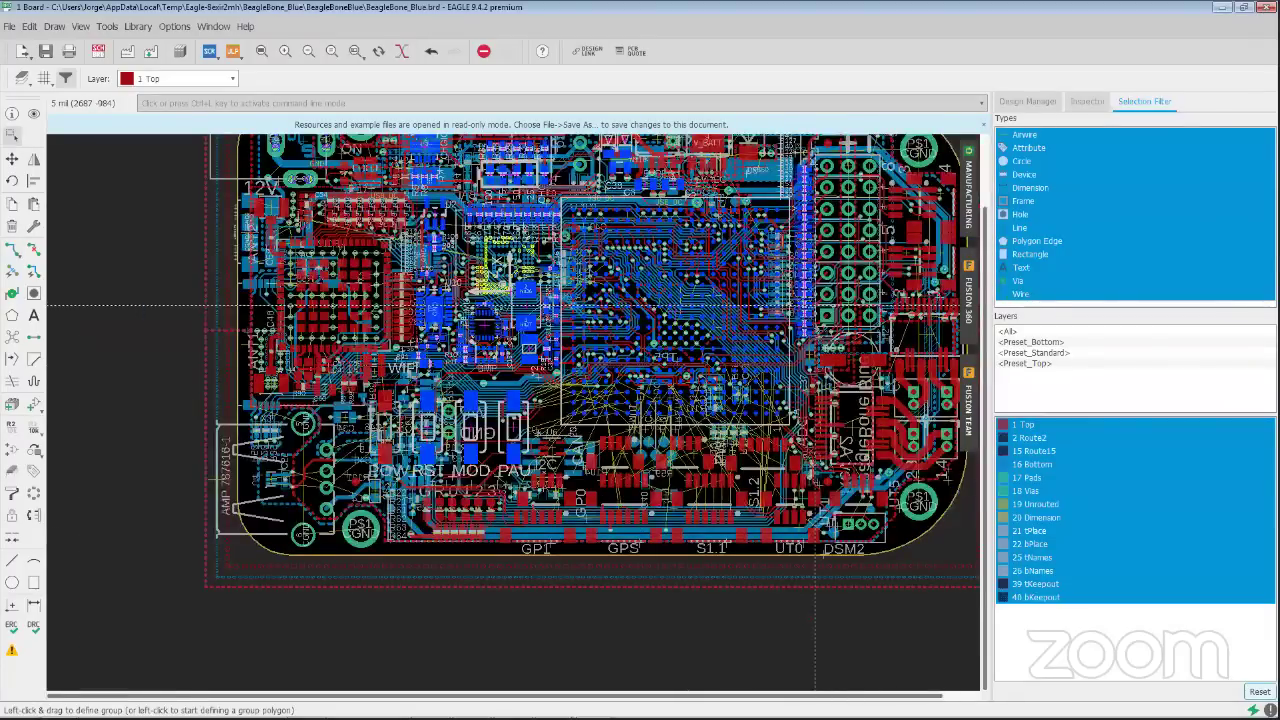
scroll(815, 306, "down", 1)
scroll(815, 306, "down", 1)
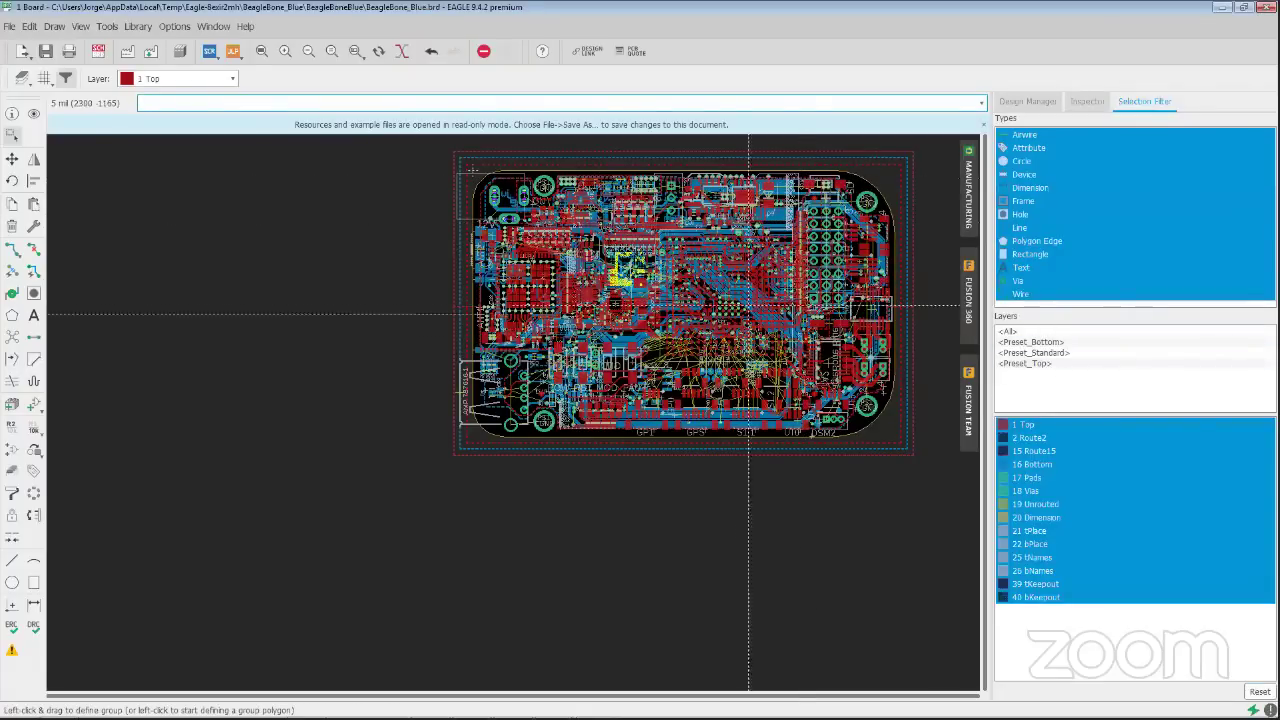
scroll(617, 271, "up", 1)
scroll(705, 303, "up", 1)
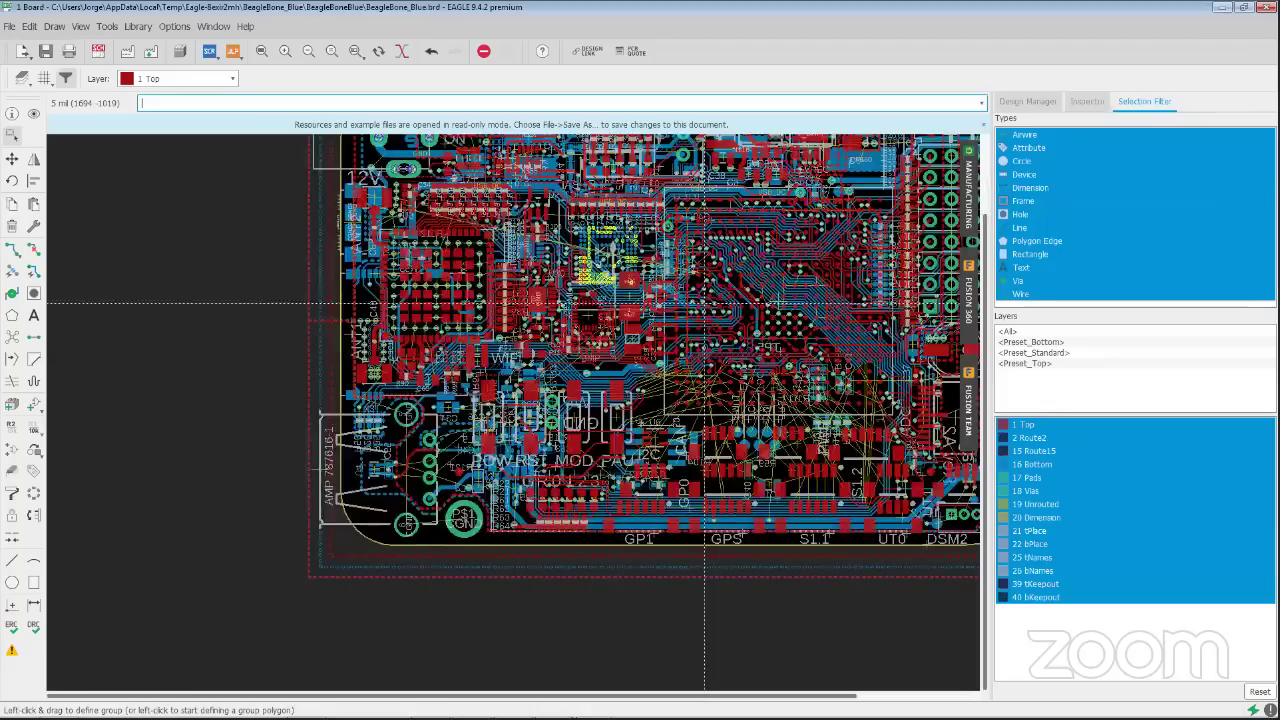
scroll(731, 315, "up", 2)
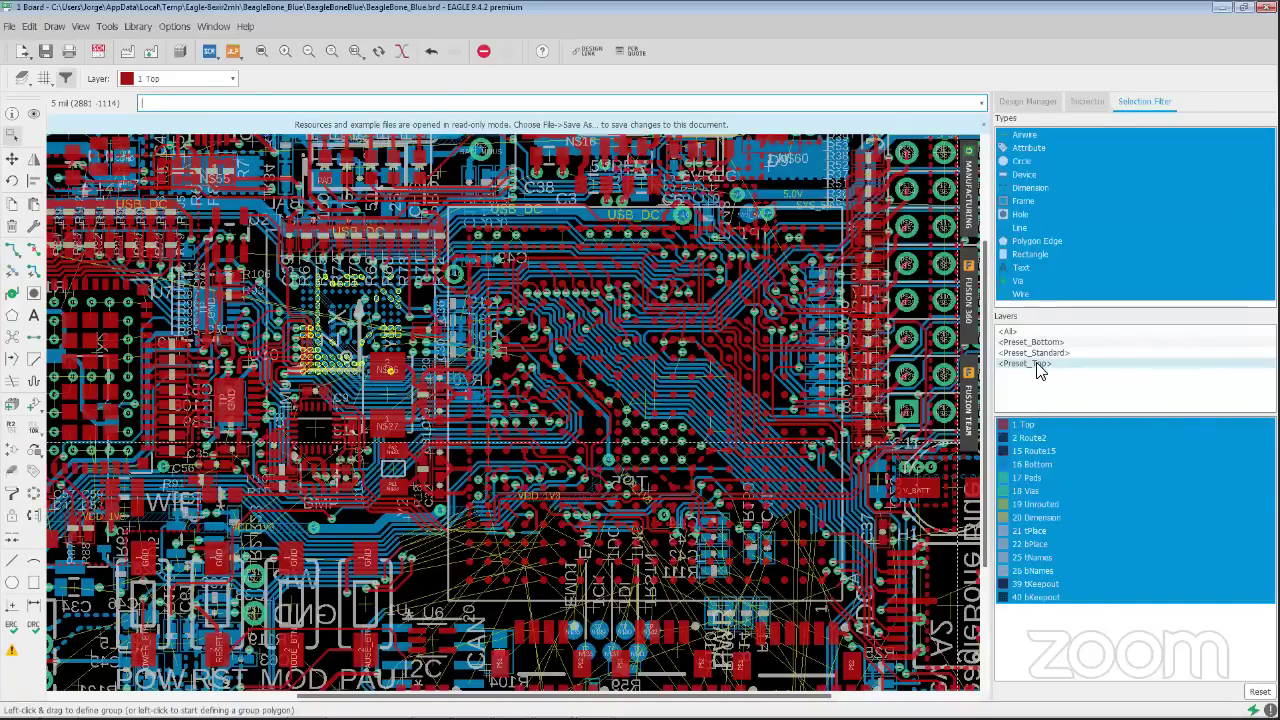
Try the Preset_Top, Preset_Bottom and Preset_Standard layer sets in the Selection Filter, ending with the All layer set
left_click(1036, 365)
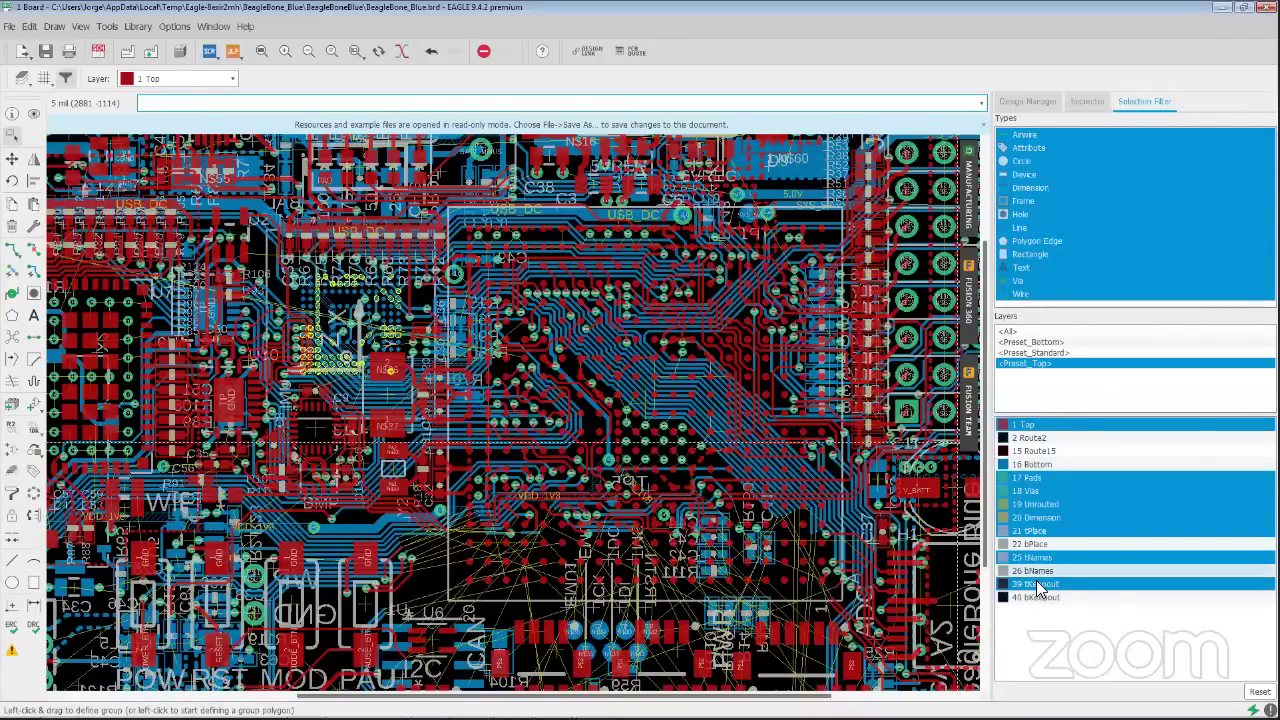
left_click(1040, 343)
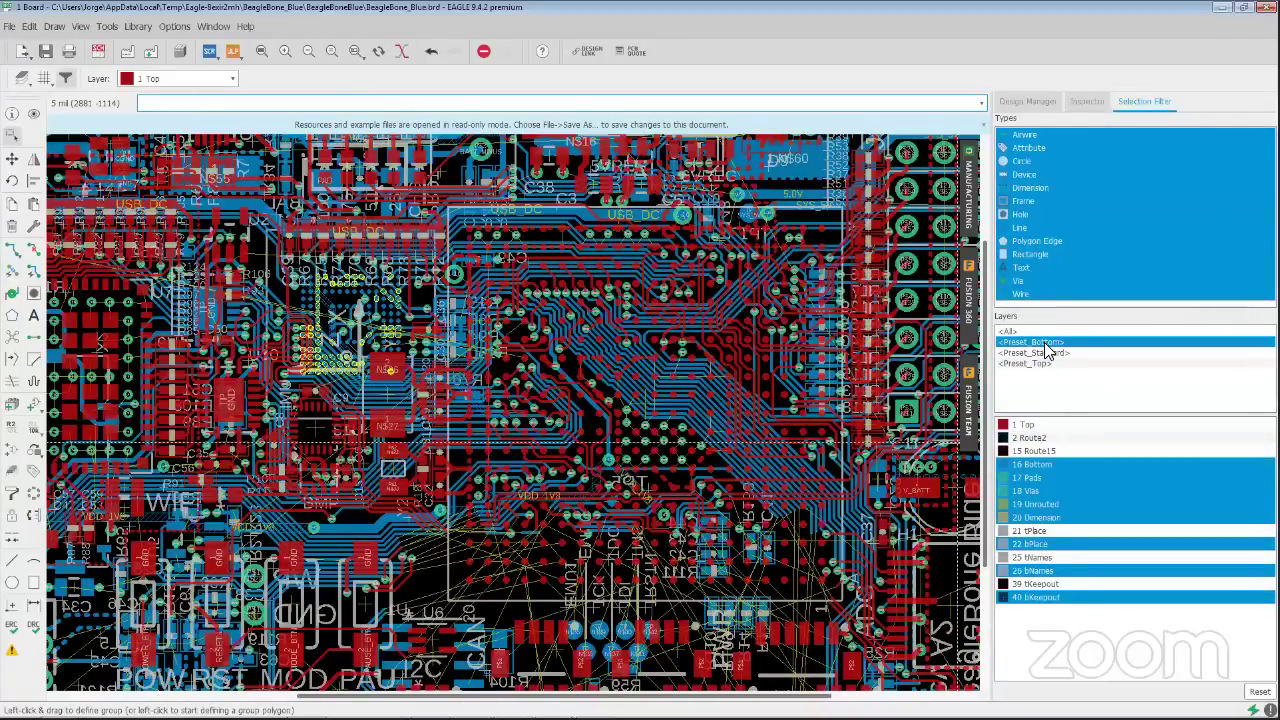
left_click(1038, 354)
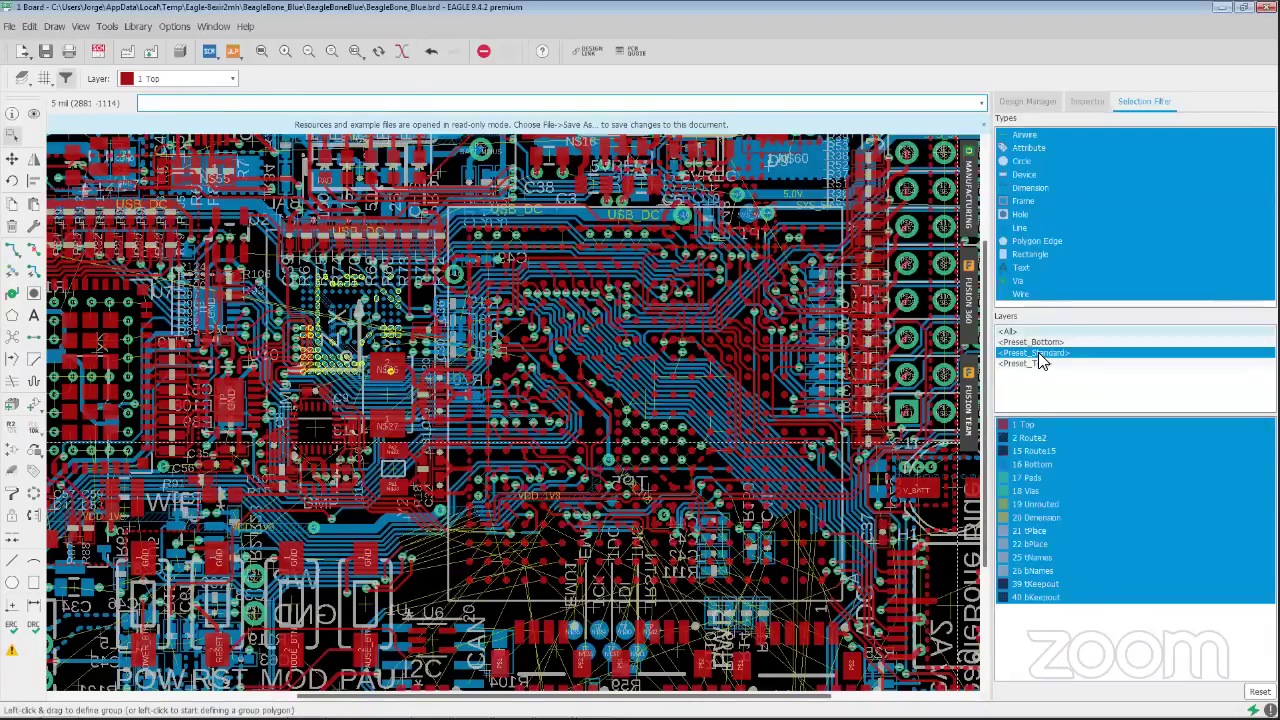
left_click(1024, 331)
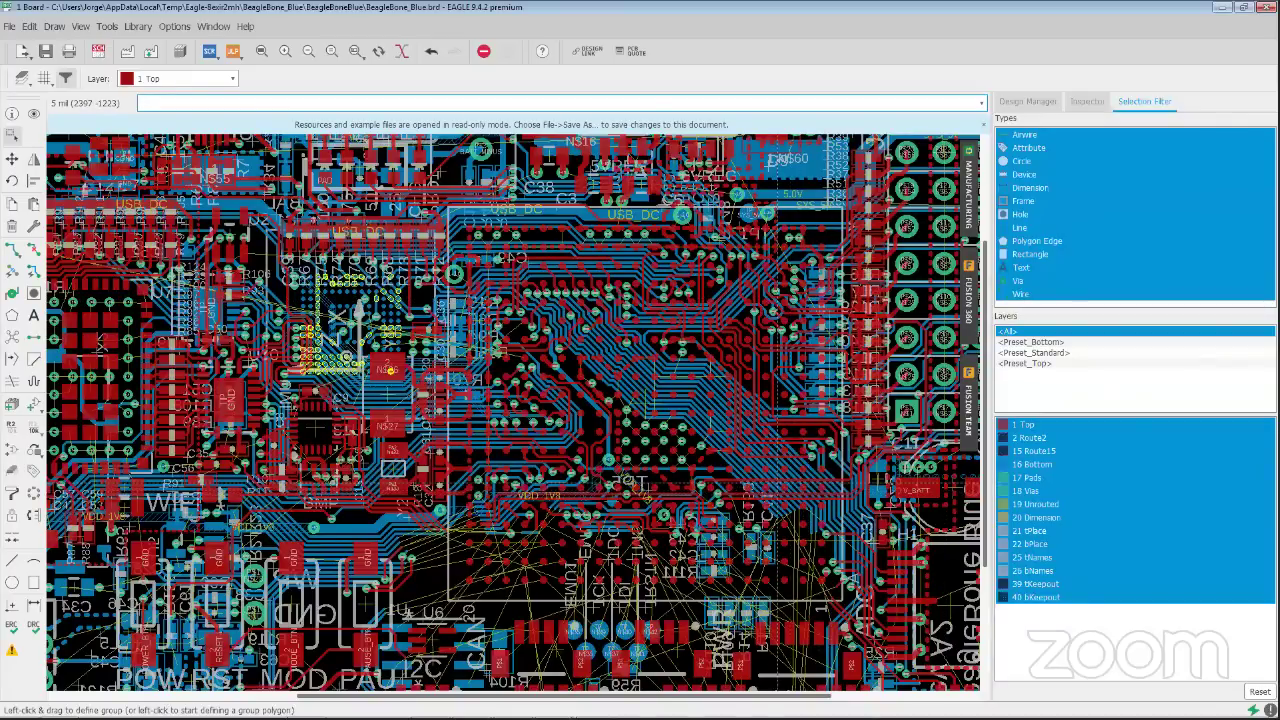
Select the IMU device on the board and show its properties in the Inspector with the attributes expanded
scroll(779, 481, "down", 2)
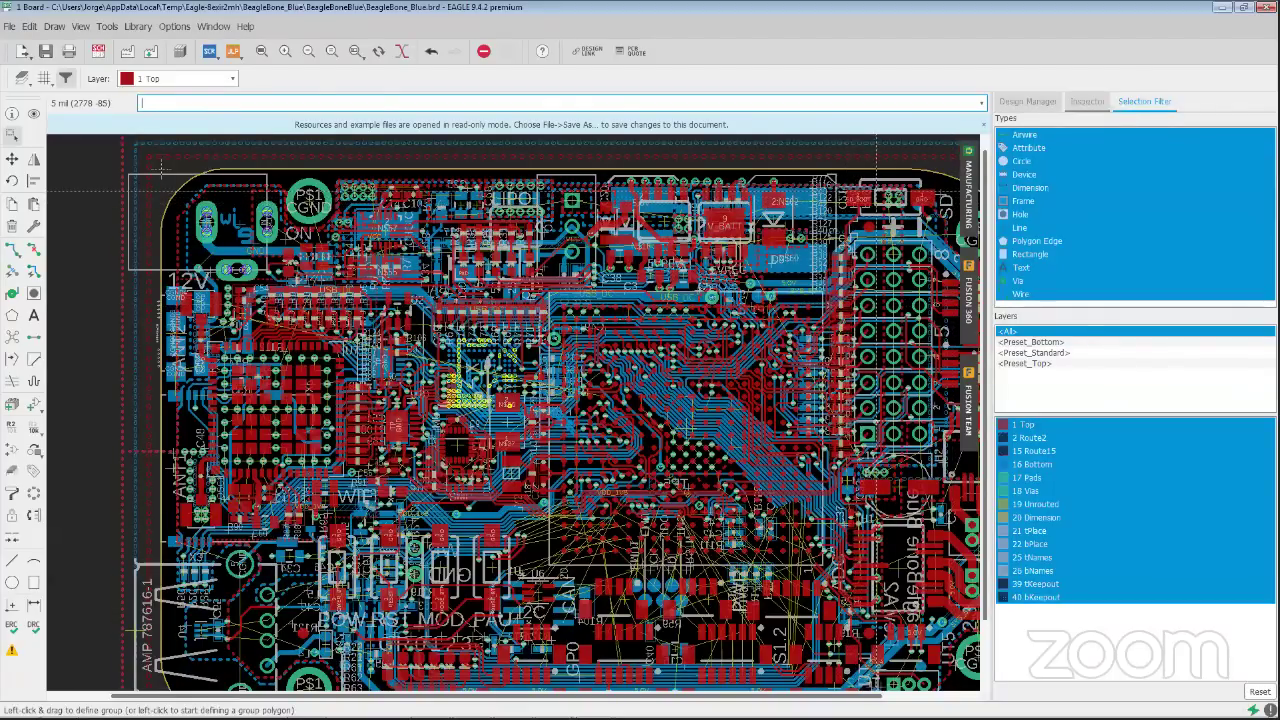
left_click(1084, 106)
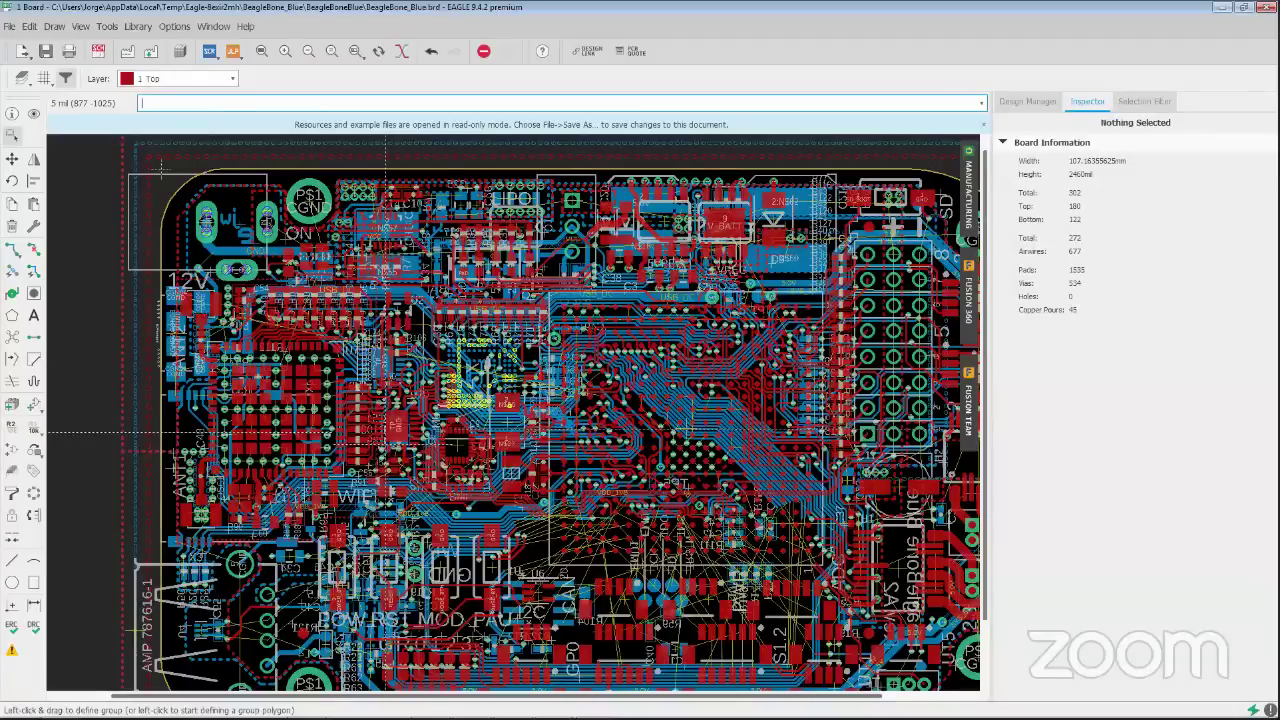
scroll(385, 432, "up", 1)
scroll(420, 445, "up", 1)
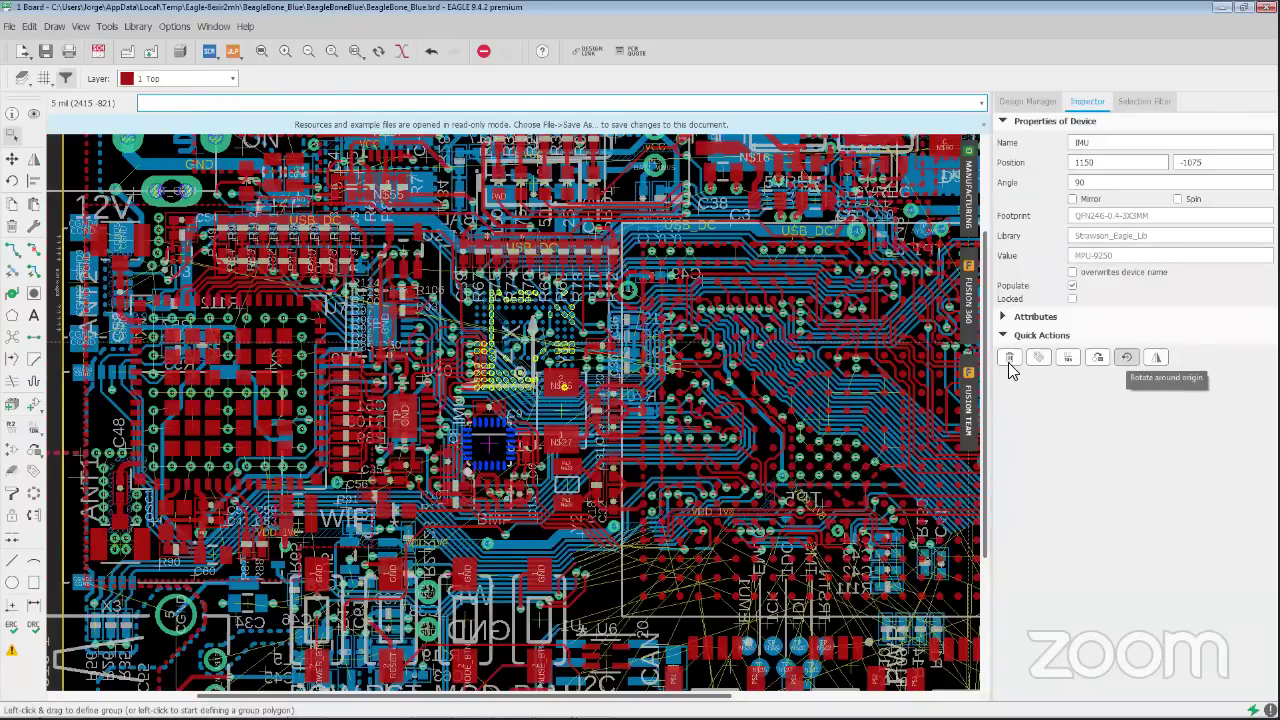
left_click(1003, 317)
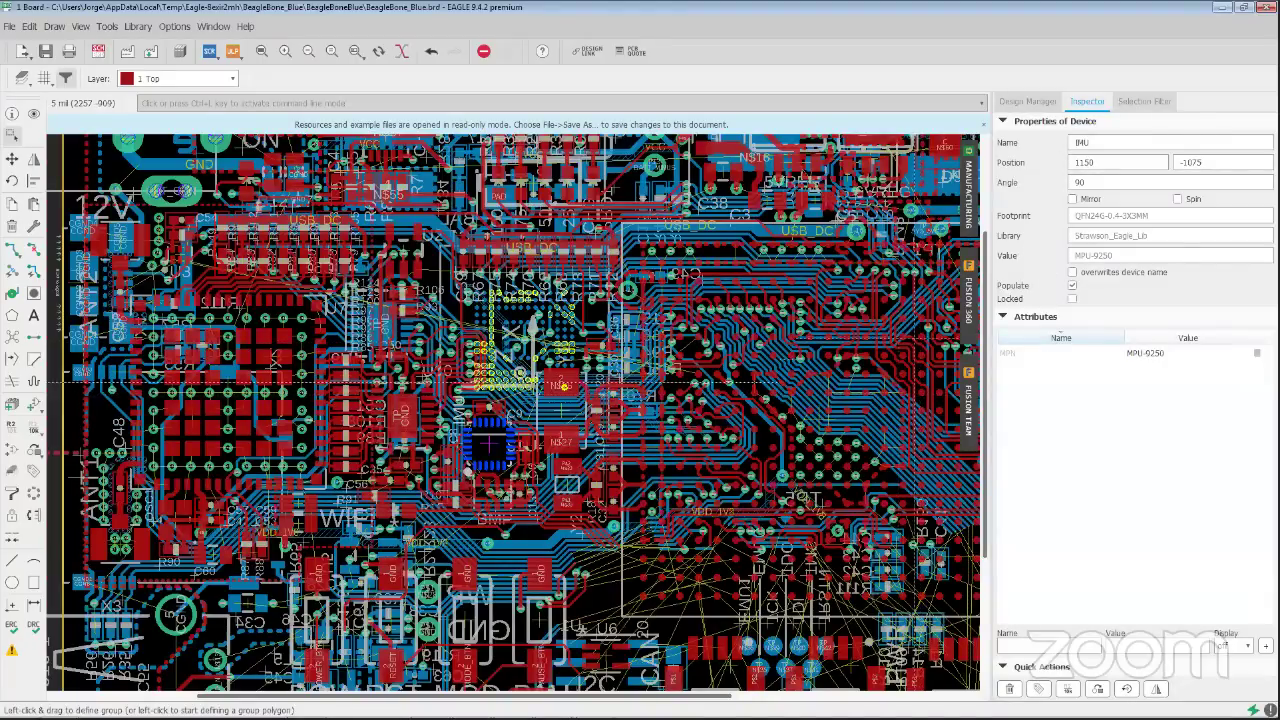
Open the IMU device's Properties dialog with the Info tool and place it beside the Inspector for comparison
left_click(11, 113)
left_click(460, 285)
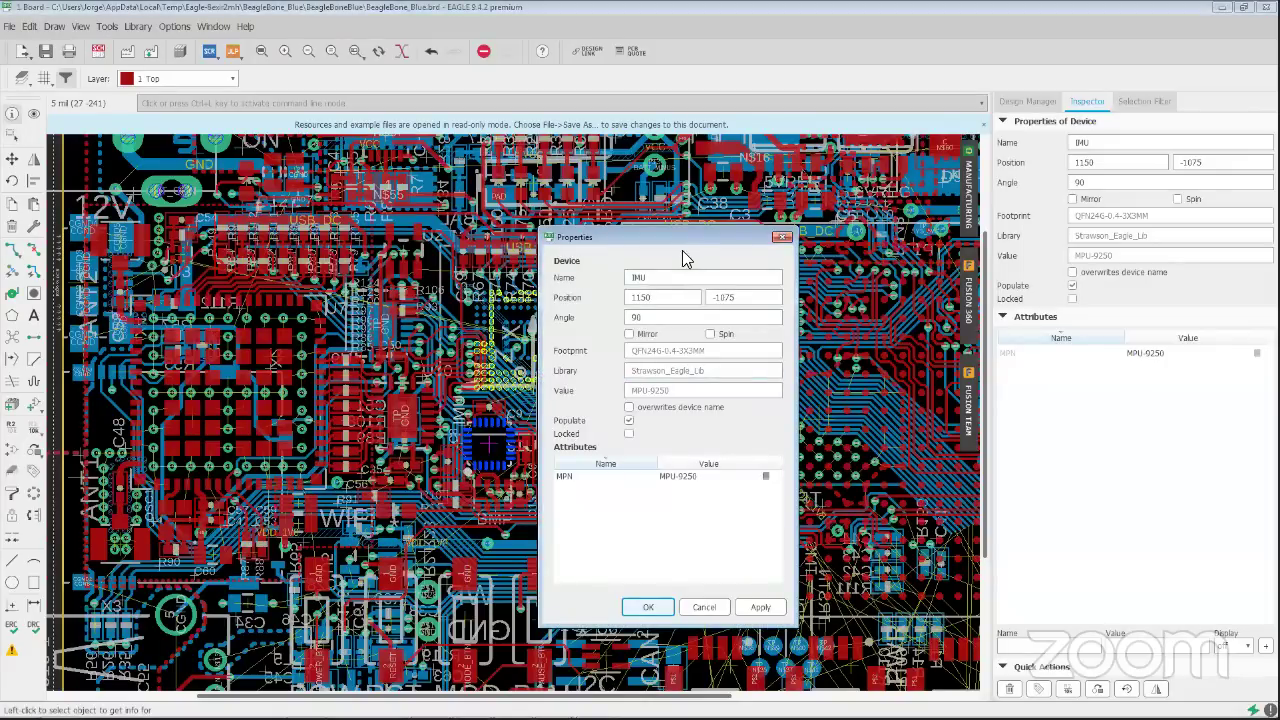
left_click_drag(680, 248, 818, 145)
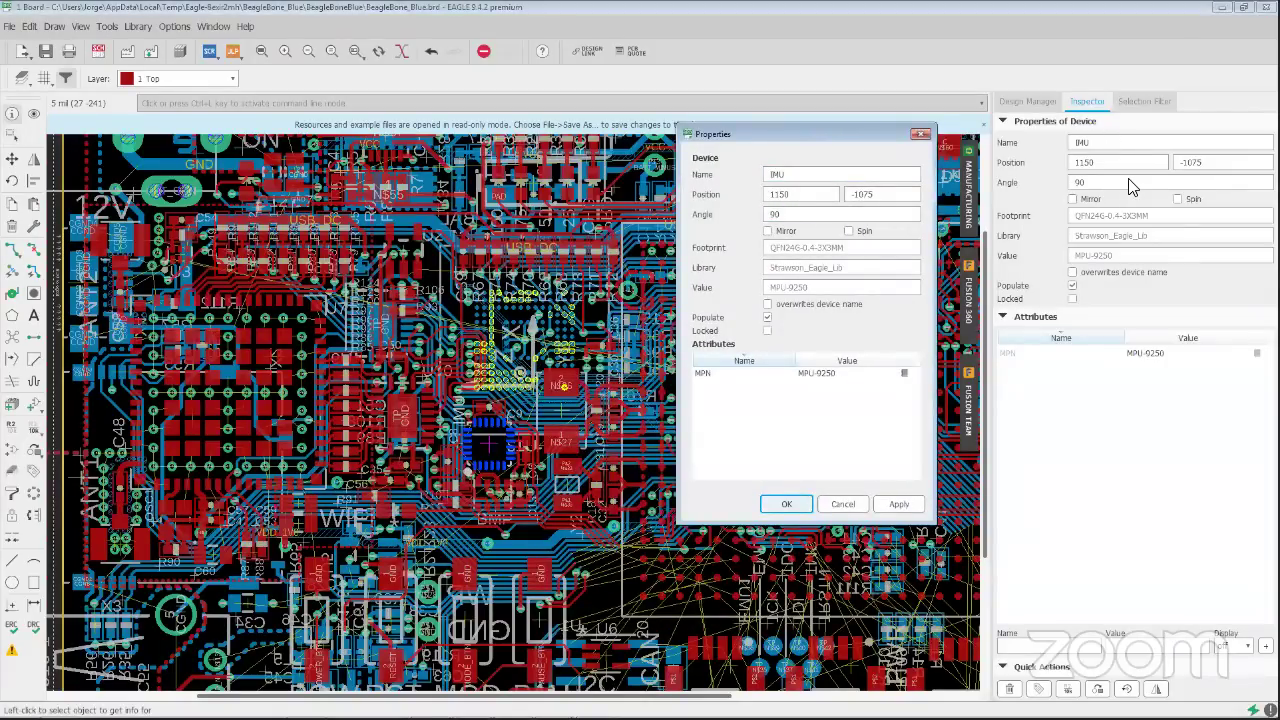
Cancel the IMU device's Properties dialog and clear the device selection on the board
left_click(841, 505)
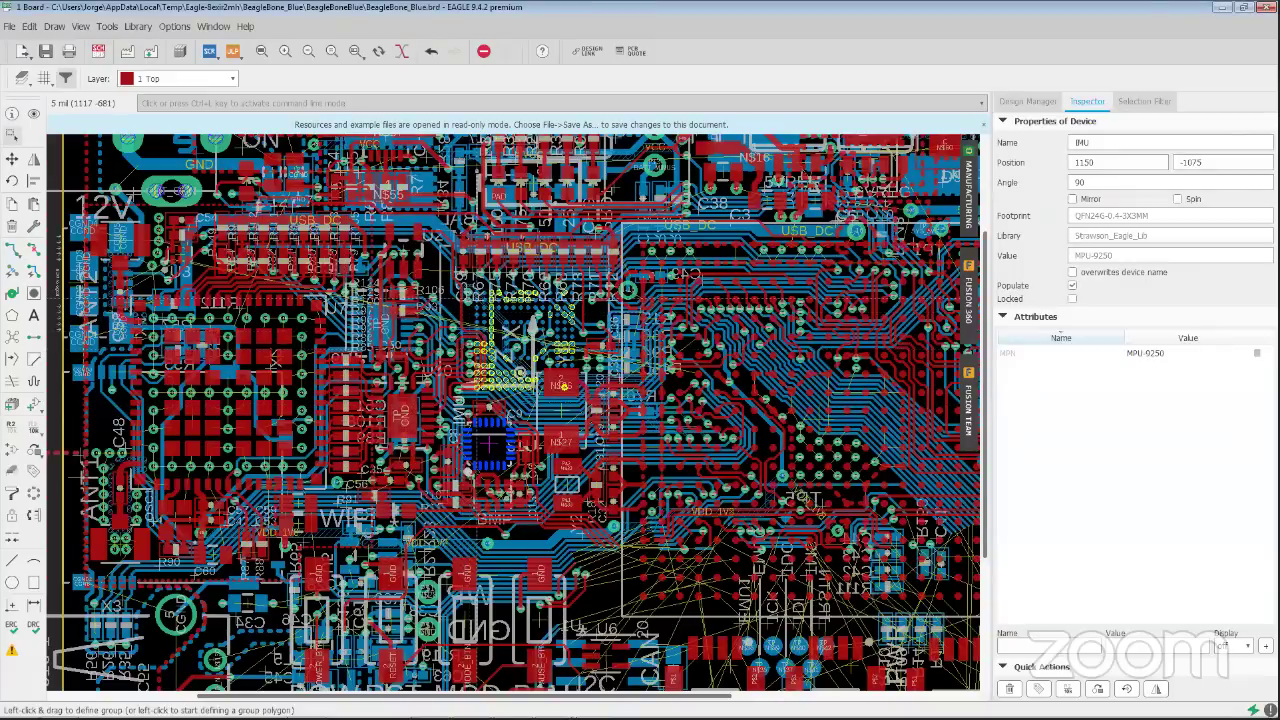
left_click(614, 266)
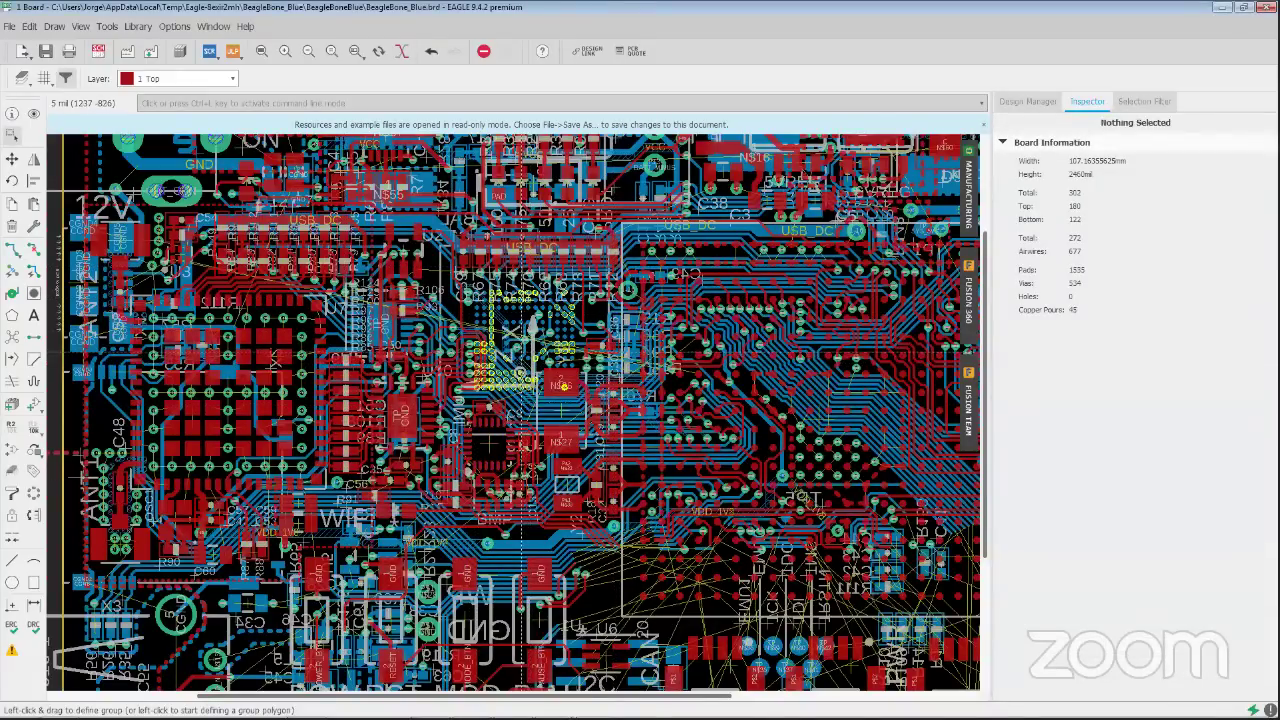
scroll(531, 330, "down", 1)
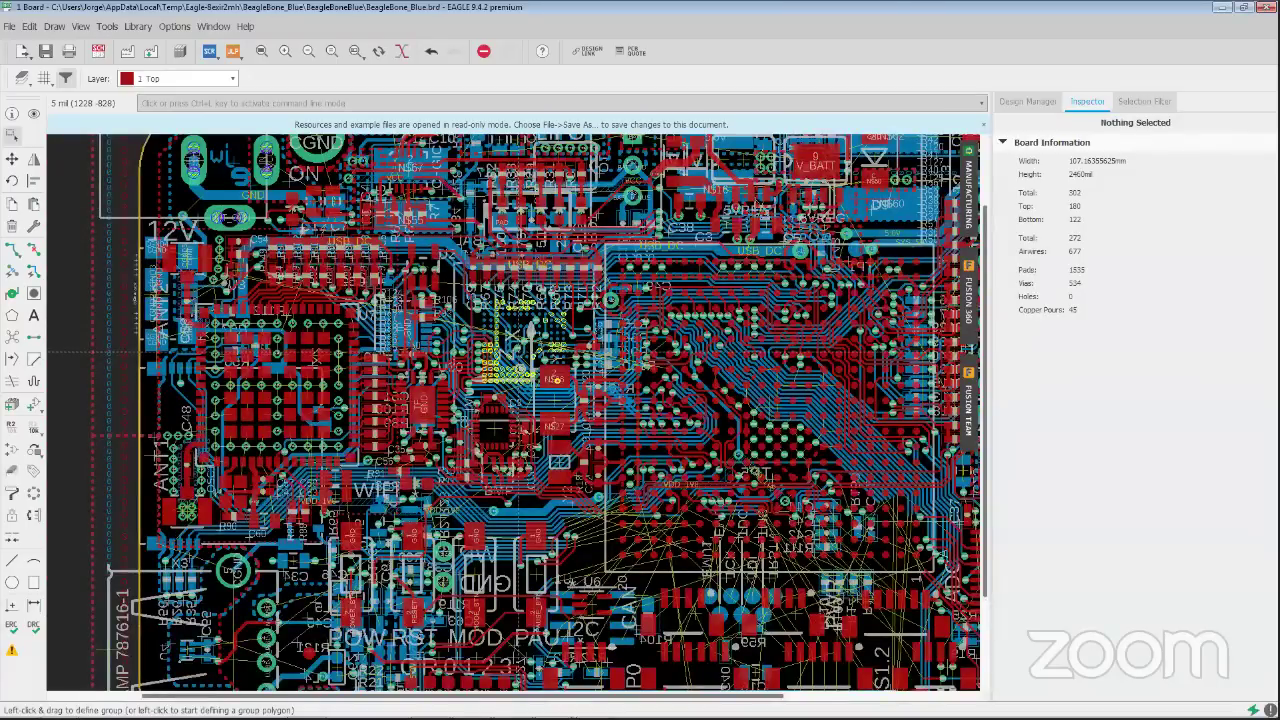
scroll(485, 348, "down", 1)
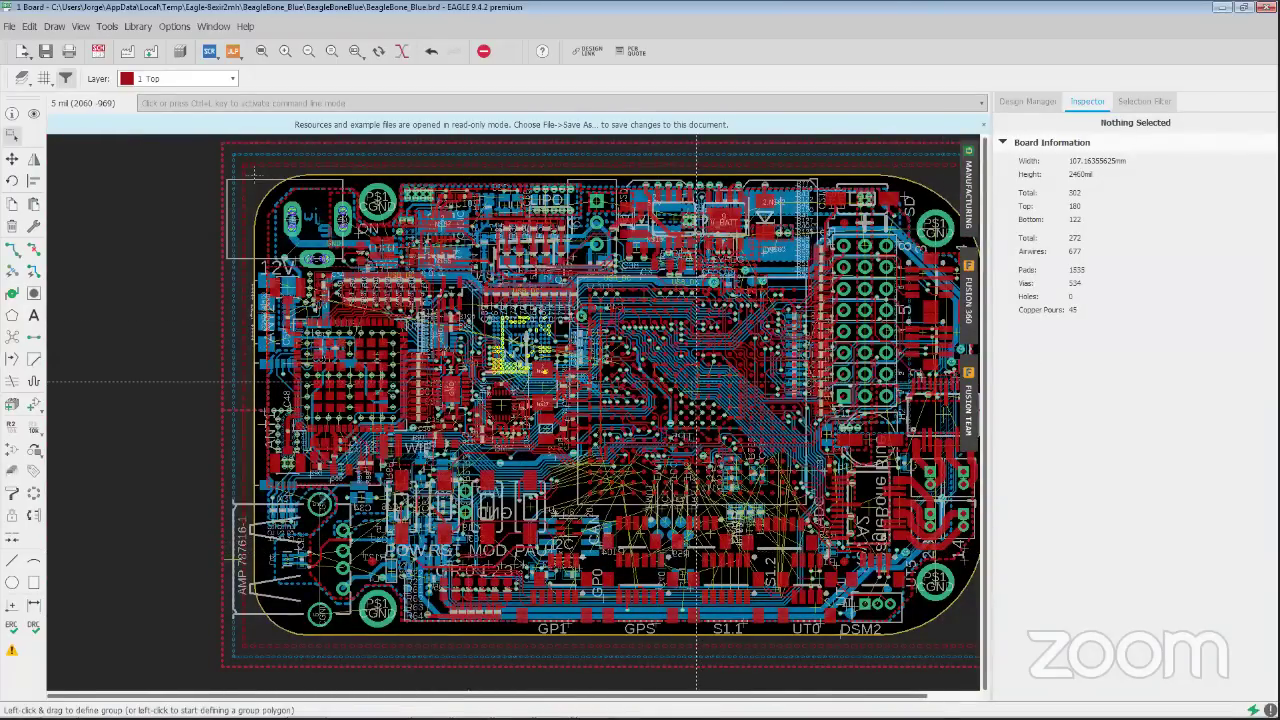
Limit the Selection Filter to the Device type and select the column of resistors beside the large pin header
left_click(1141, 104)
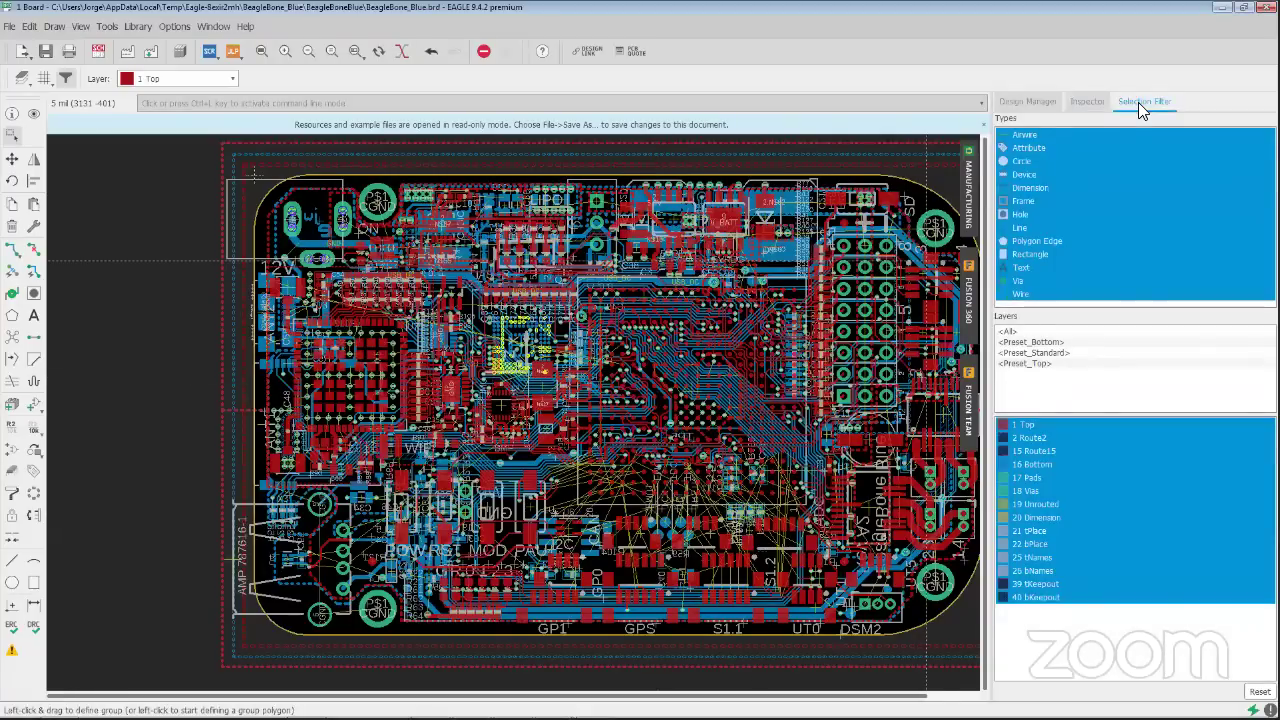
left_click(1034, 174)
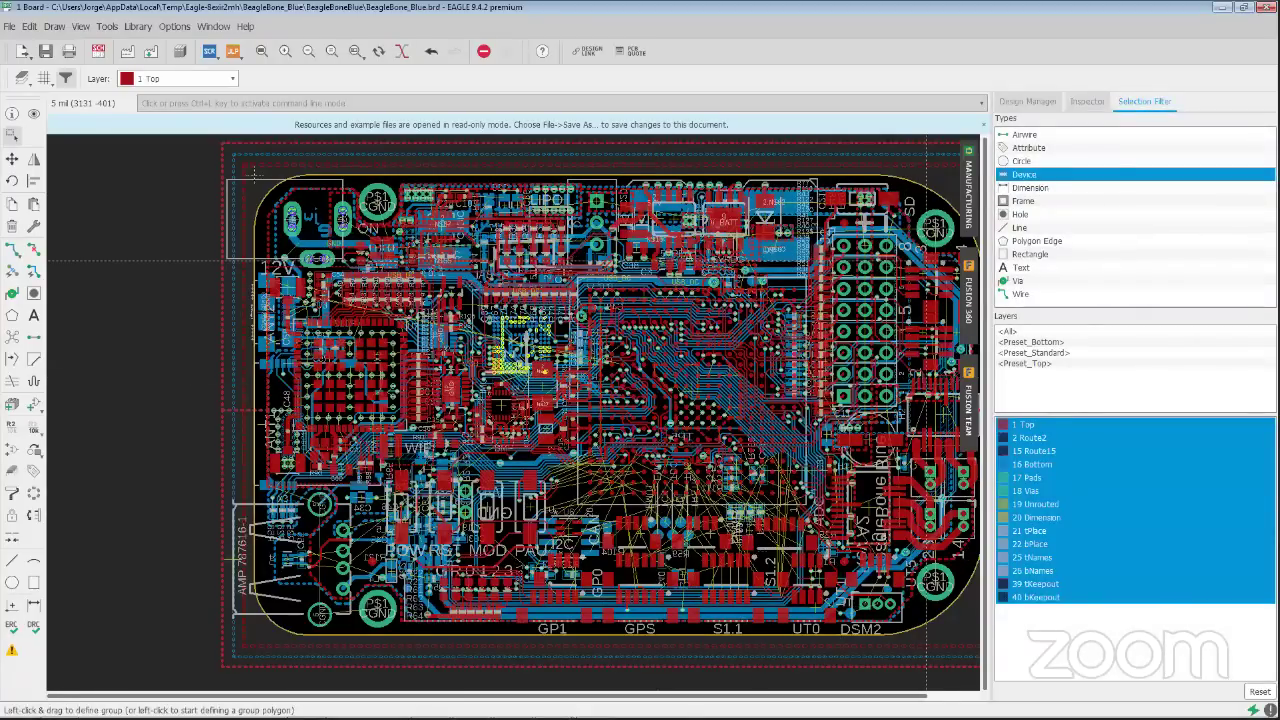
scroll(842, 260, "up", 1)
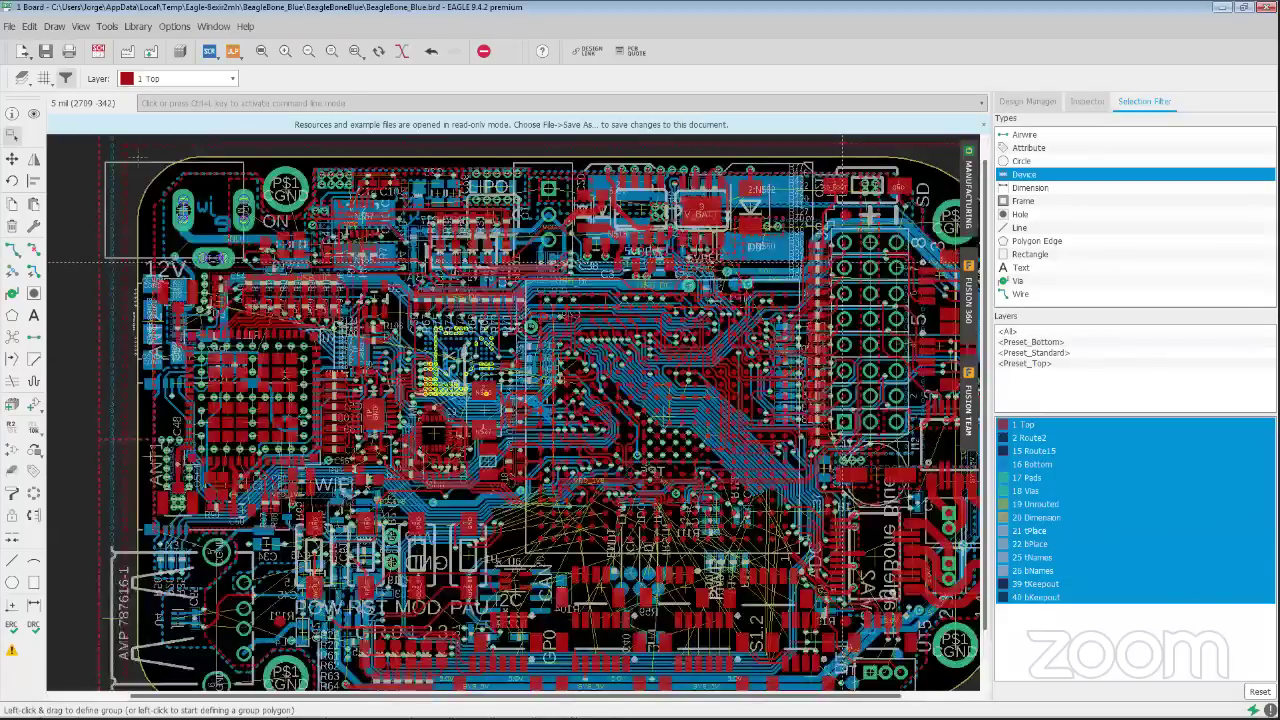
scroll(842, 262, "up", 3)
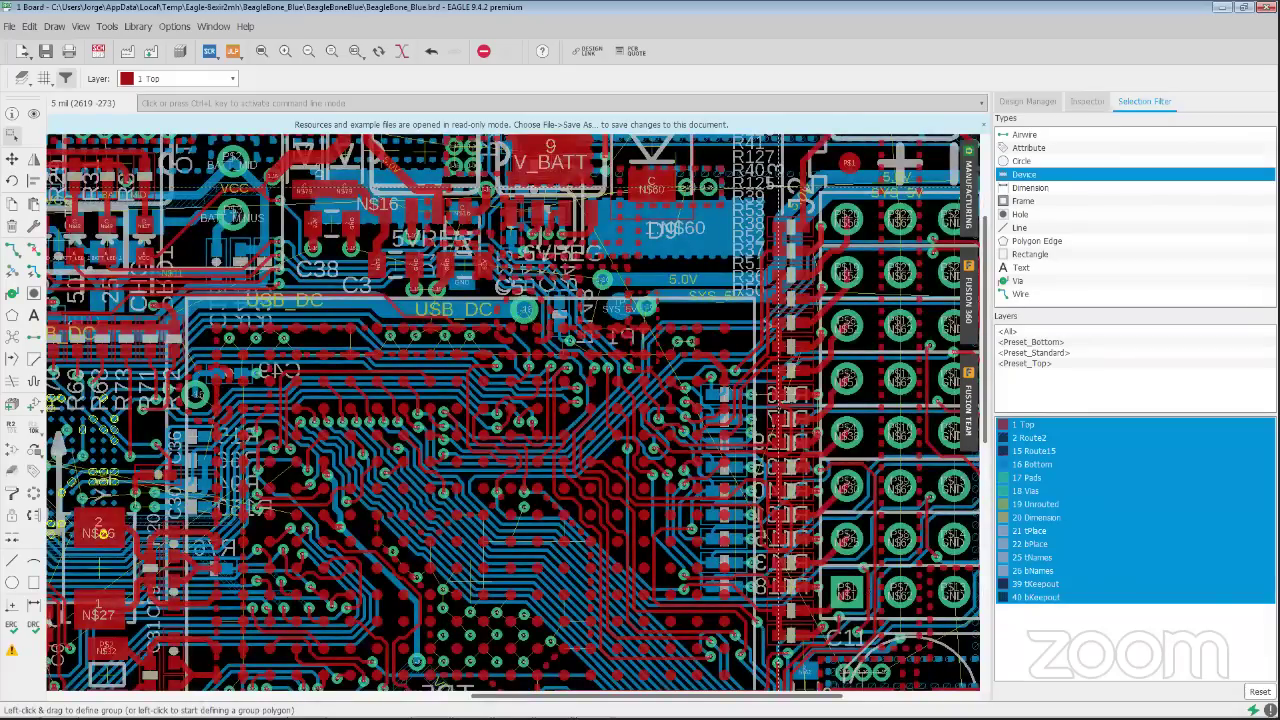
scroll(785, 185, "down", 2)
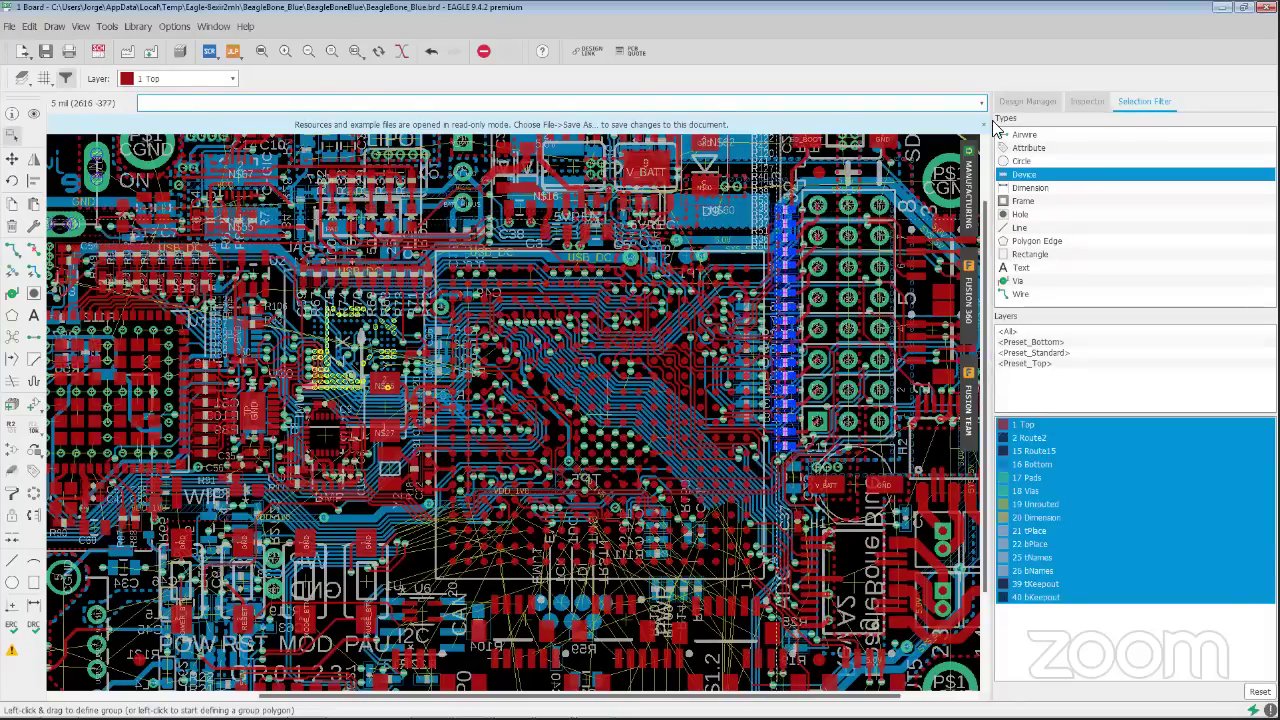
Review the selected resistors in the Inspector and set the value of all of them to 4.7k
left_click(1080, 102)
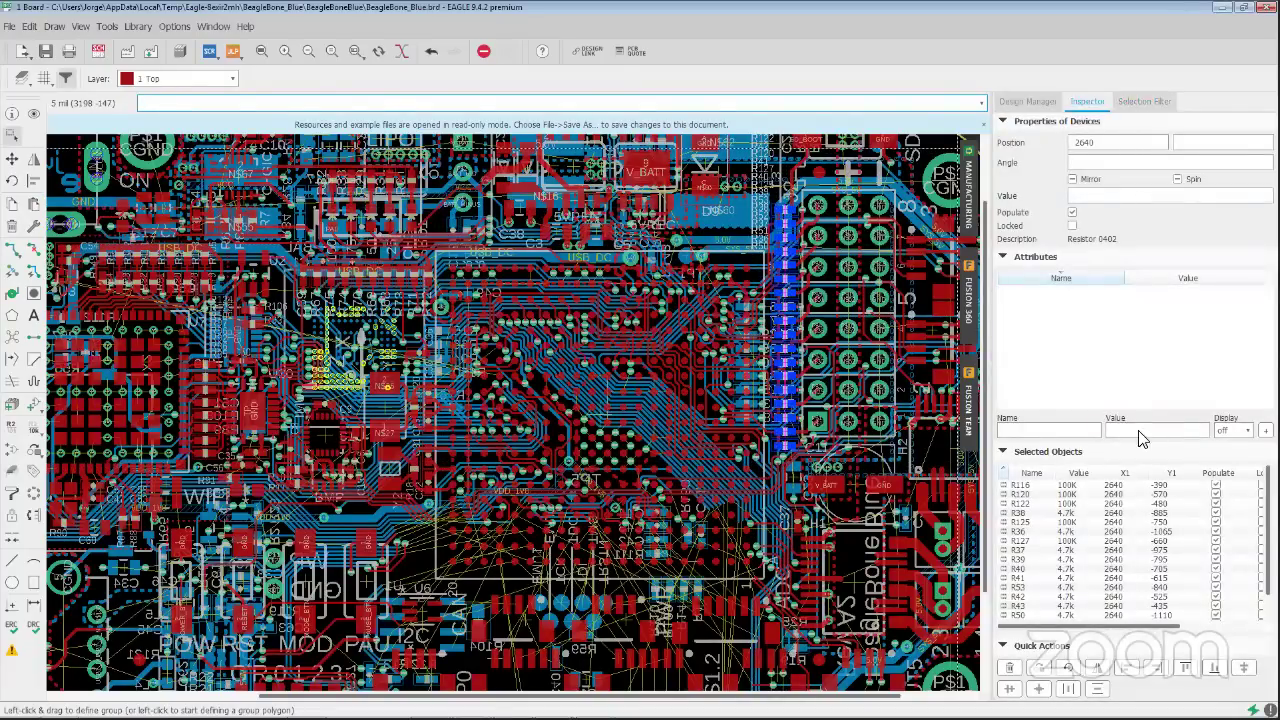
scroll(1047, 497, "down", 1)
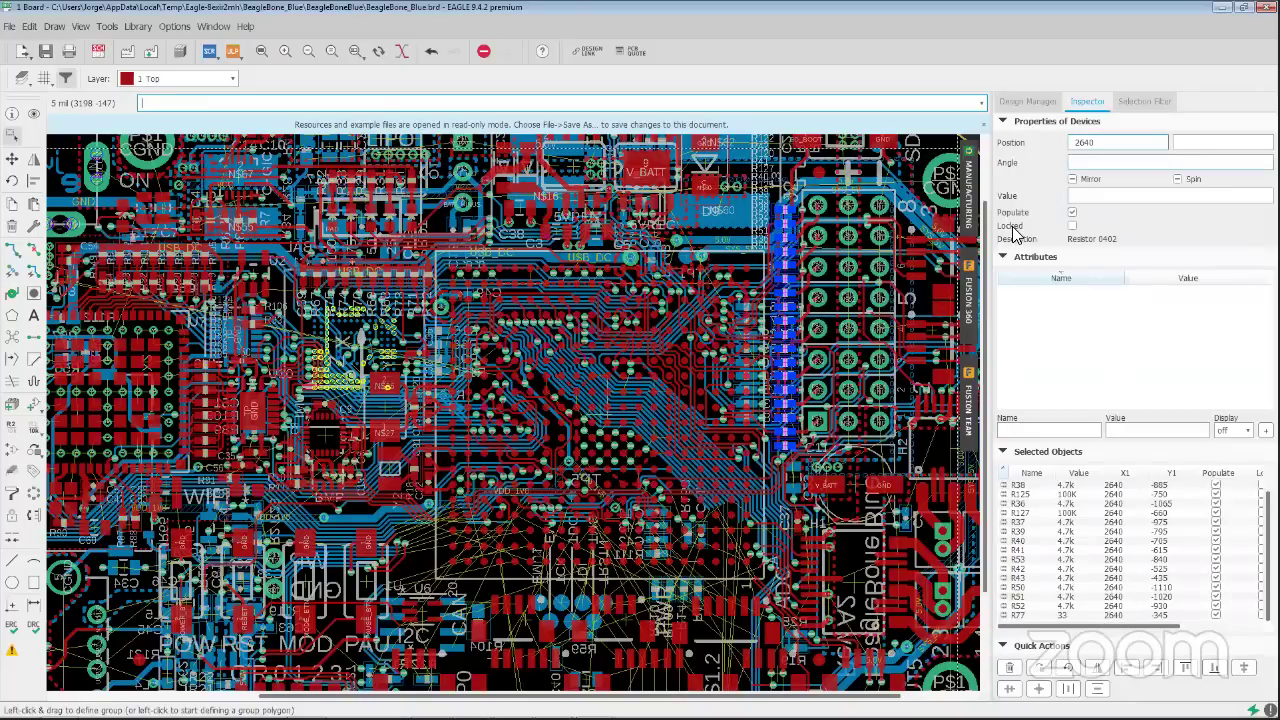
left_click(1092, 144)
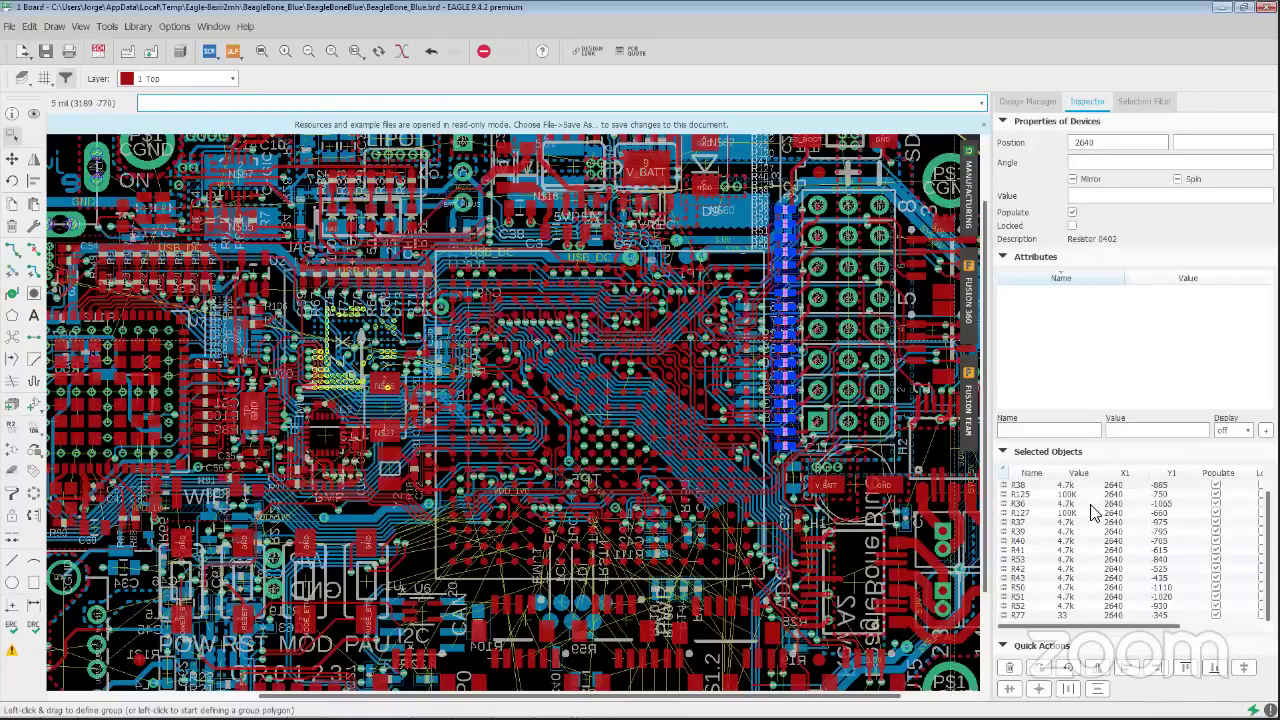
scroll(1068, 596, "up", 1)
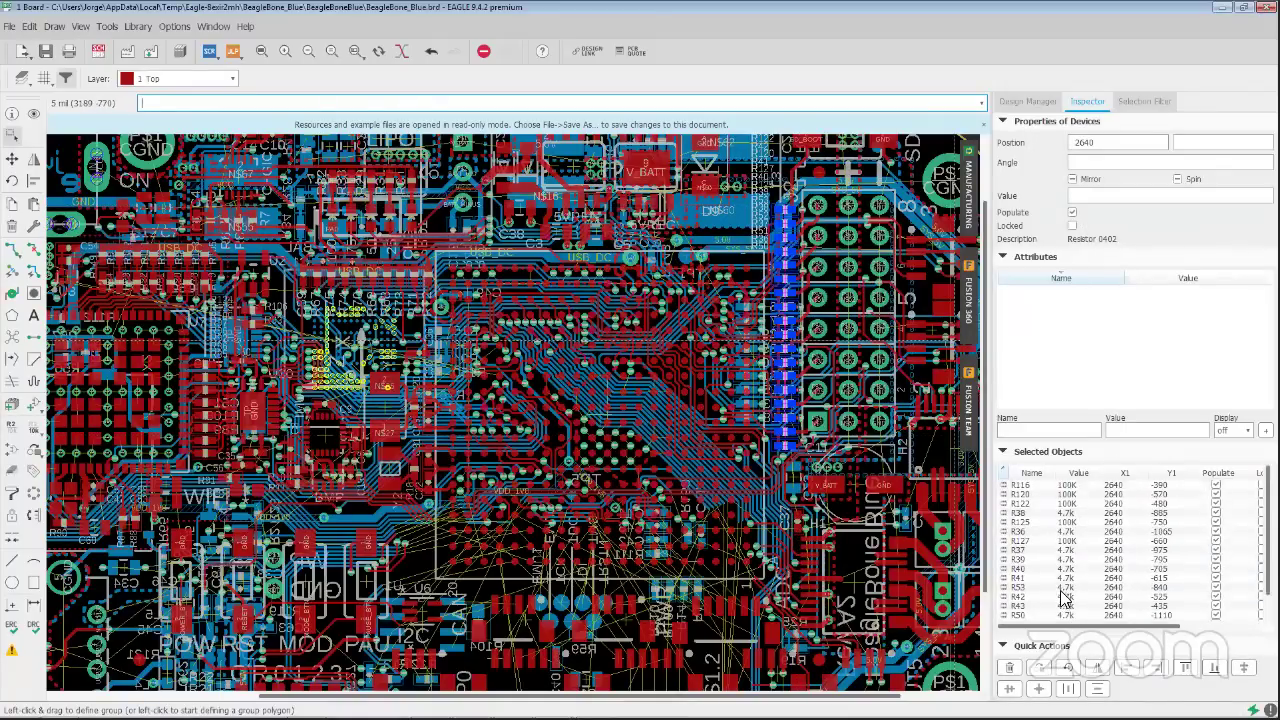
scroll(1110, 550, "down", 1)
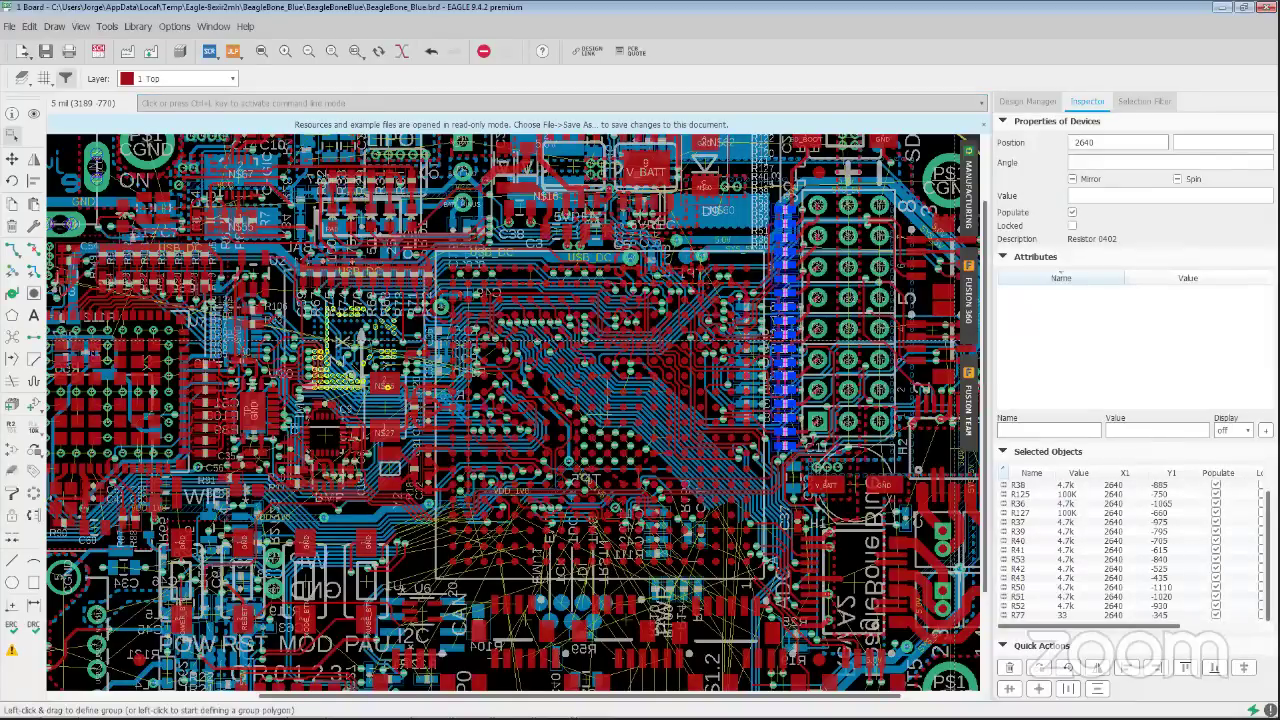
scroll(1110, 550, "up", 1)
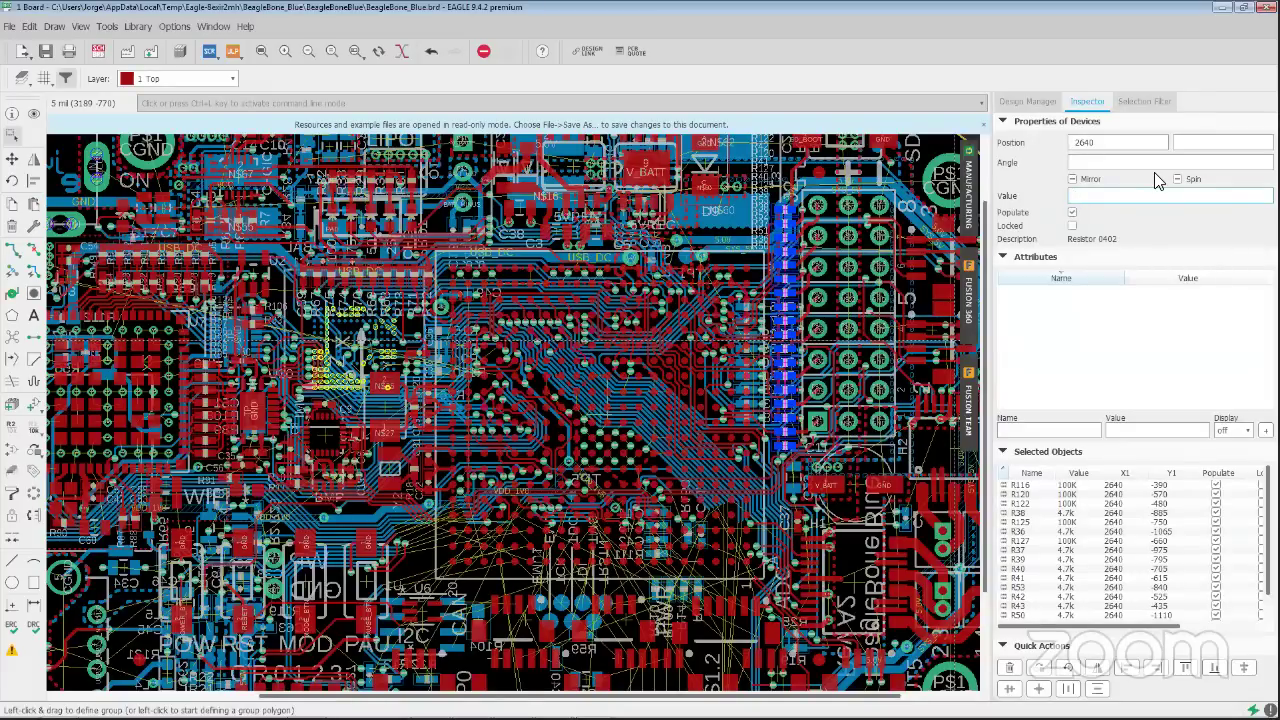
type("4.7k")
key("Return")
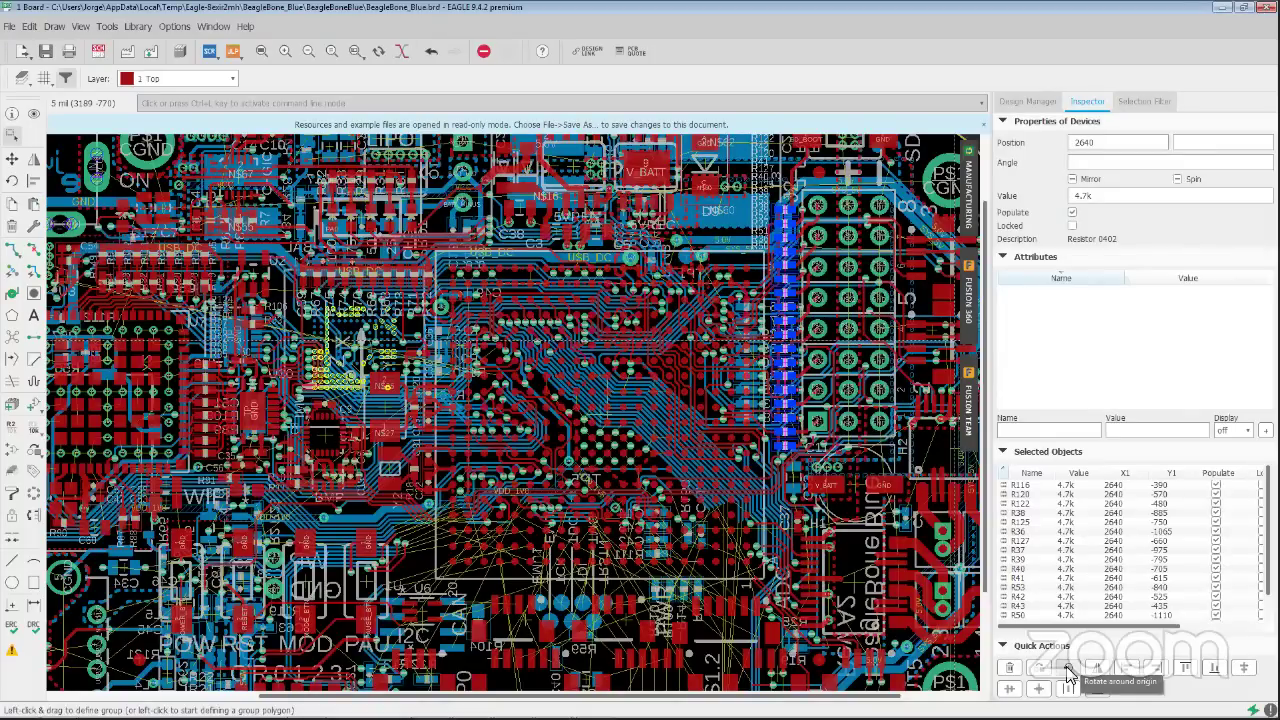
Rotate the selected resistors around their own origins four times with the Inspector's quick action
left_click(1069, 669)
left_click(1069, 669)
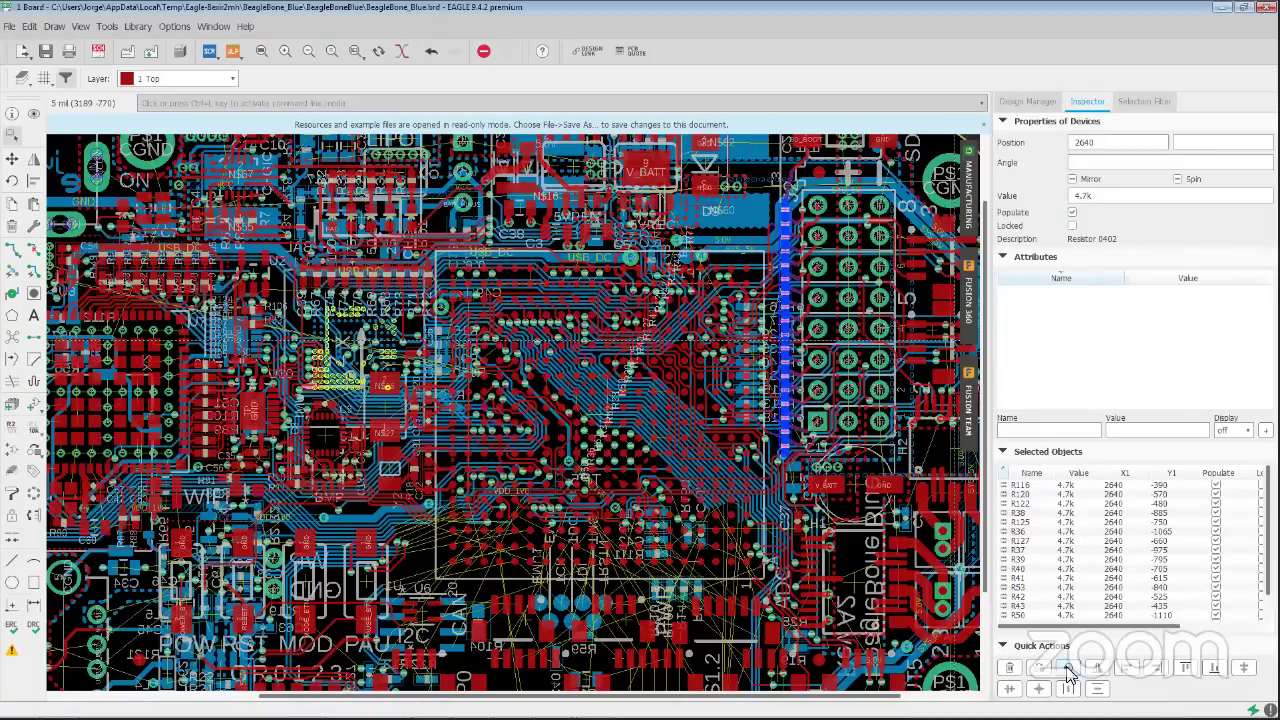
left_click(1068, 669)
left_click(1068, 669)
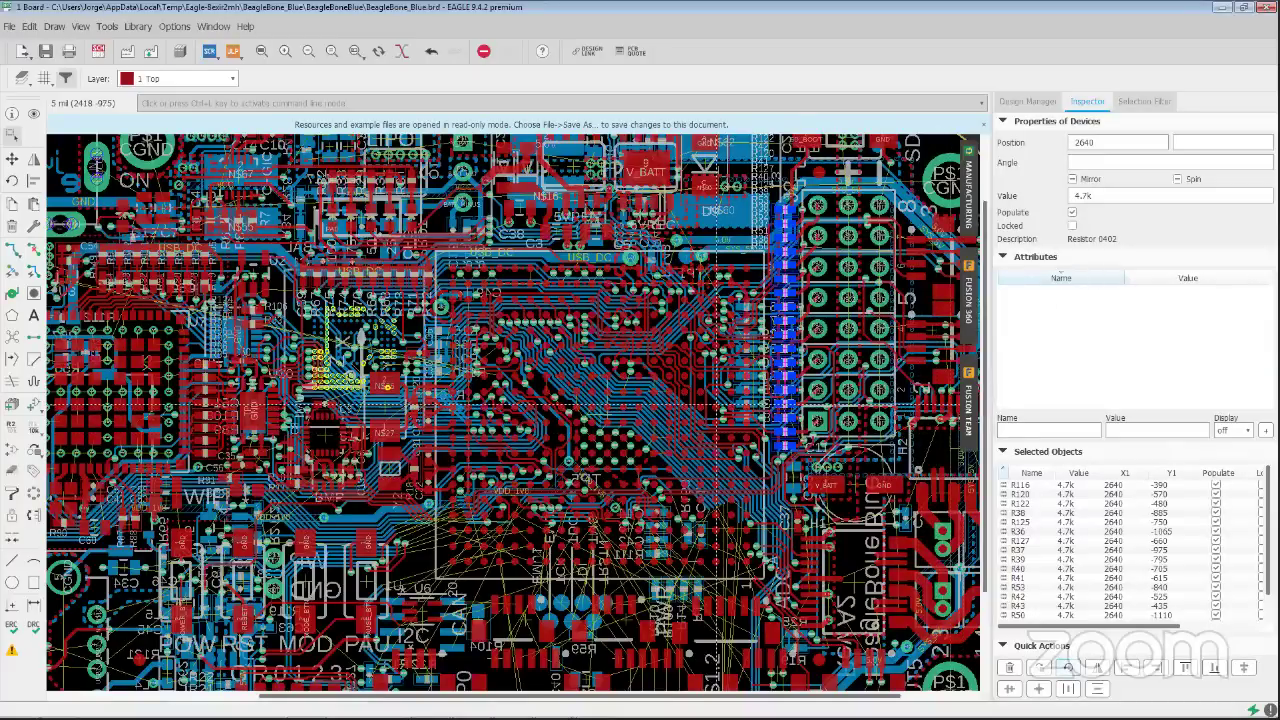
Undo the resistor rotations and the group value change, and clear the selection
key("ctrl+z")
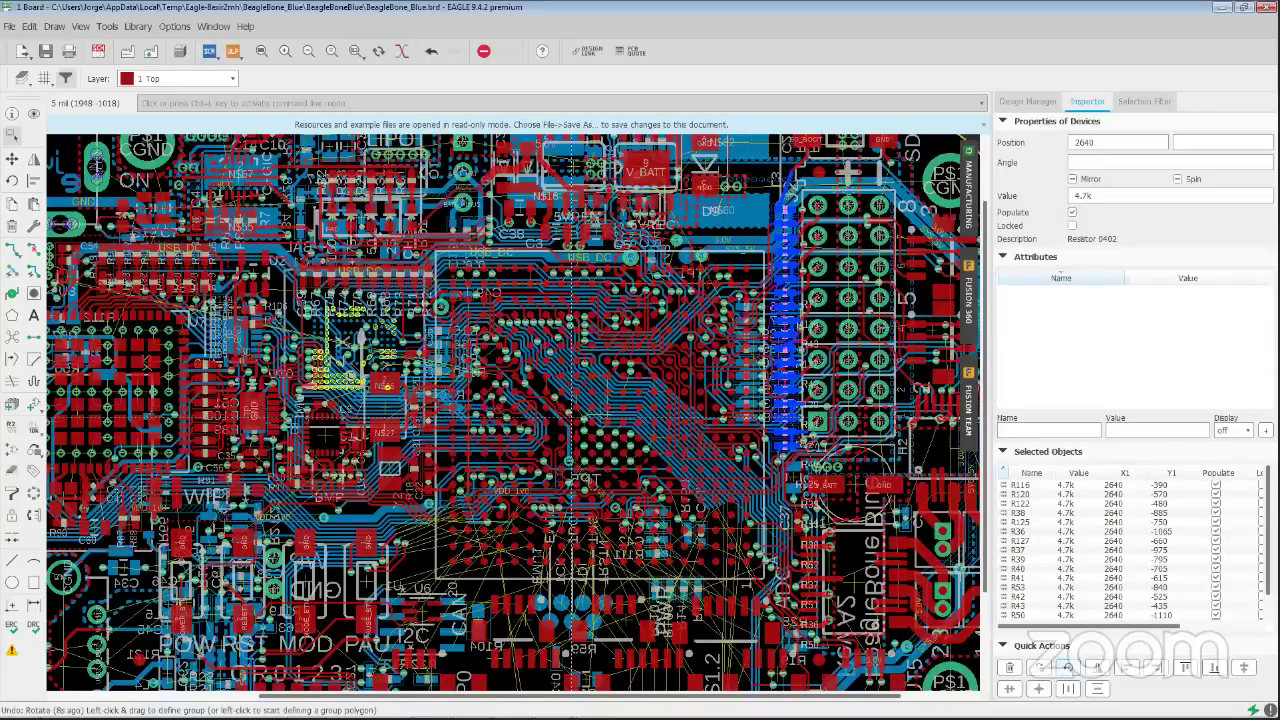
key("ctrl+z")
key("ctrl+z")
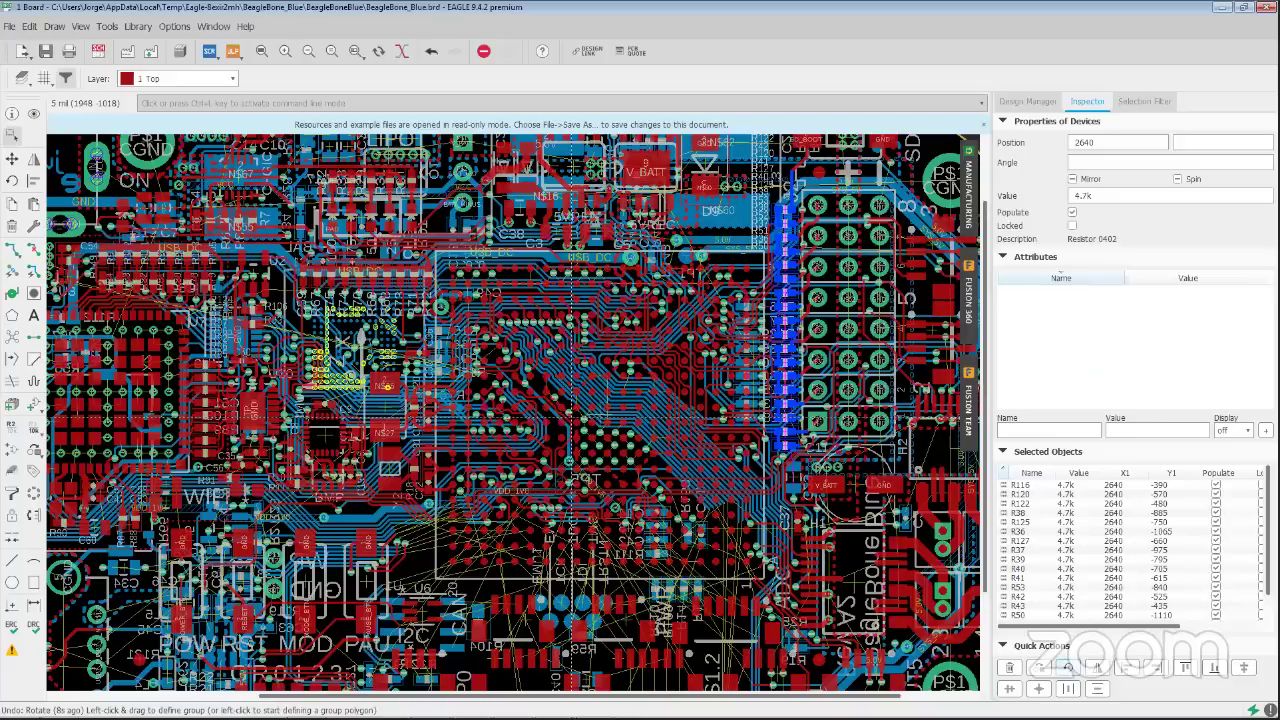
key("ctrl+z")
key("Escape")
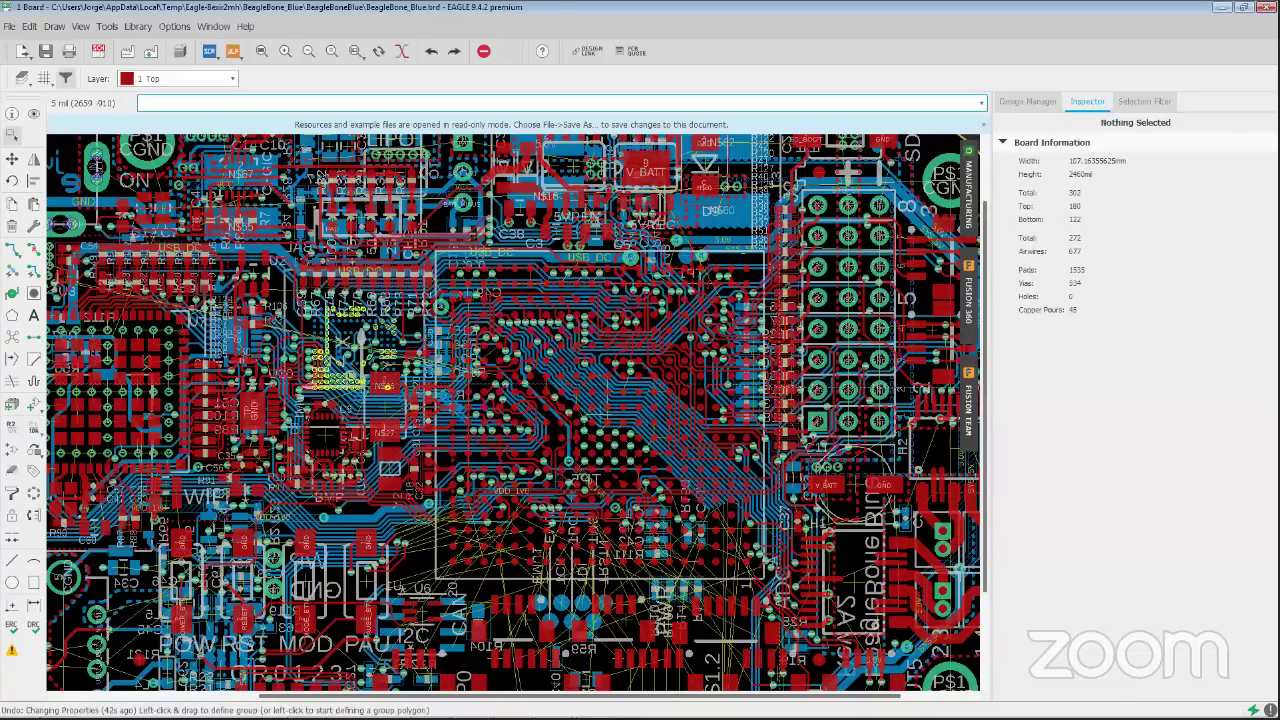
Show the devices list in the Design Manager and filter it by R1
scroll(640, 292, "down", 3)
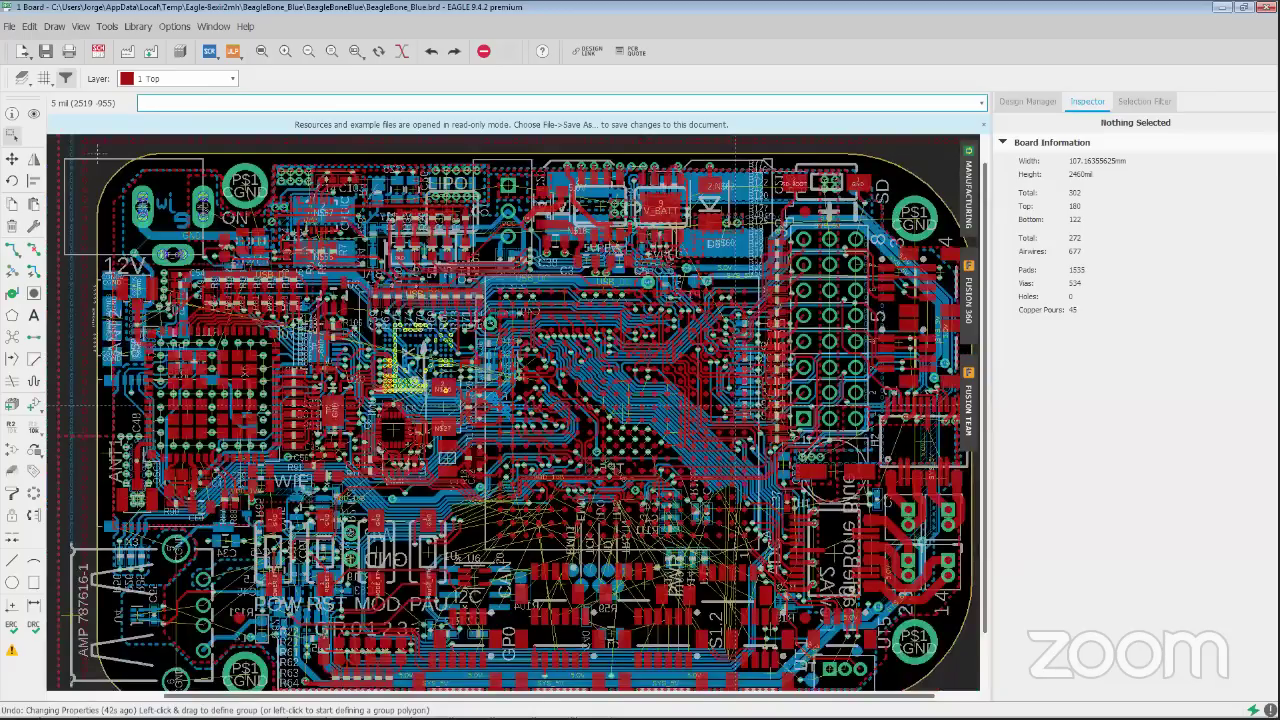
scroll(640, 292, "down", 1)
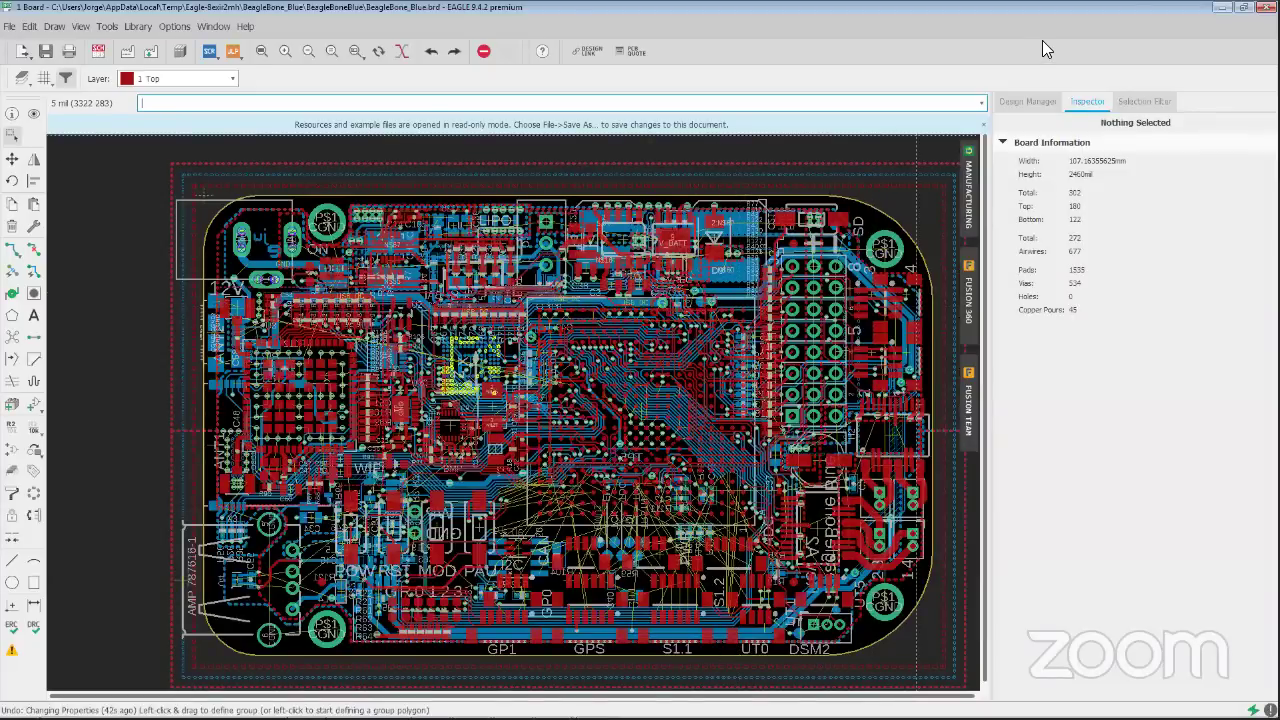
left_click(1025, 103)
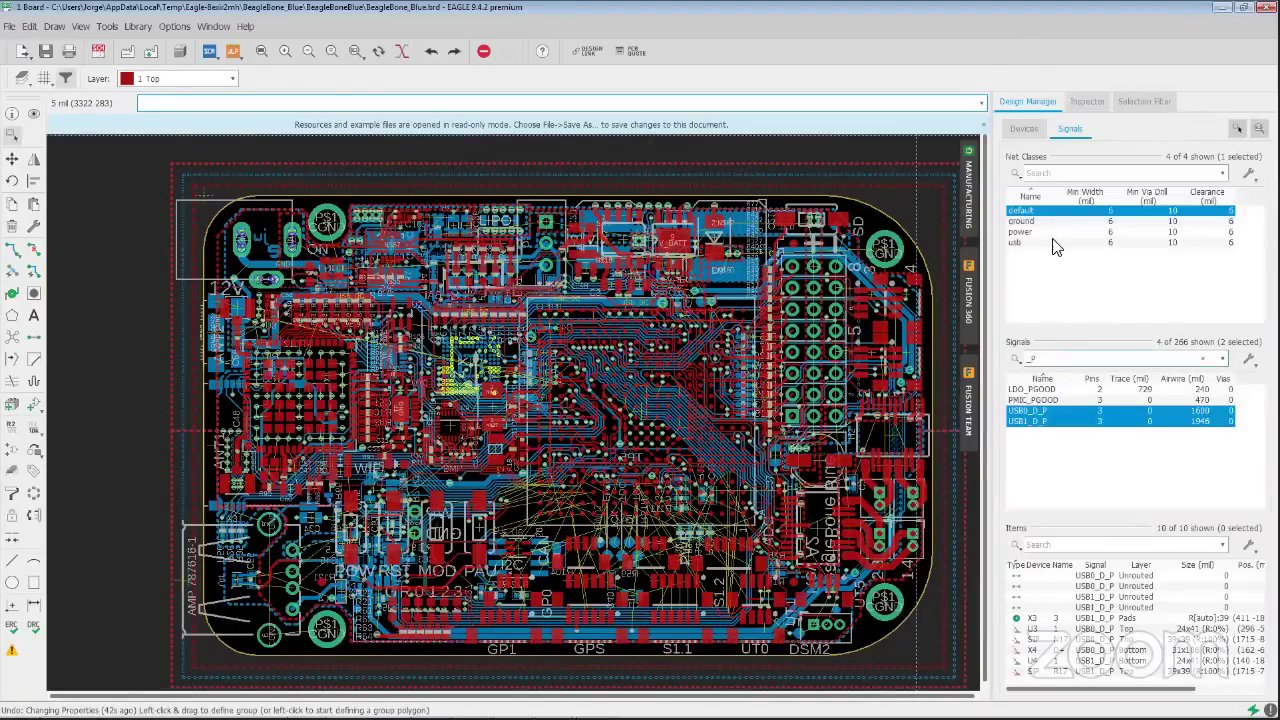
left_click(1025, 130)
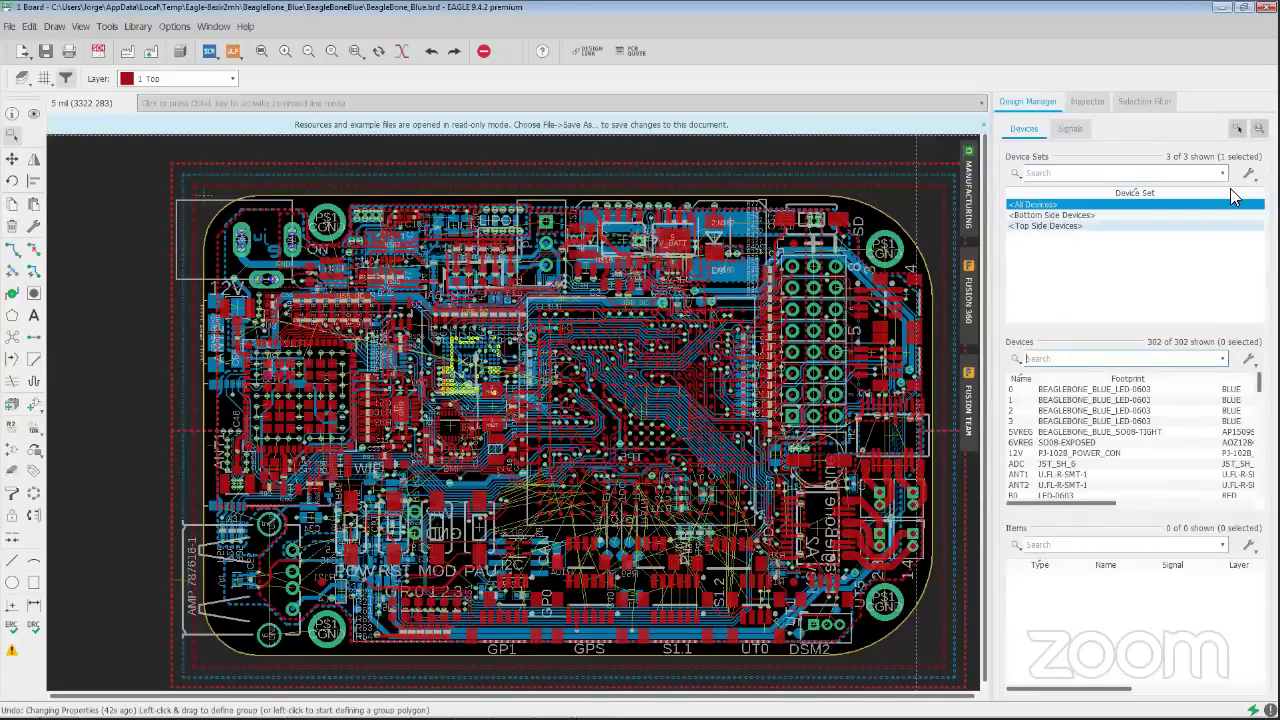
left_click(1070, 360)
type("R")
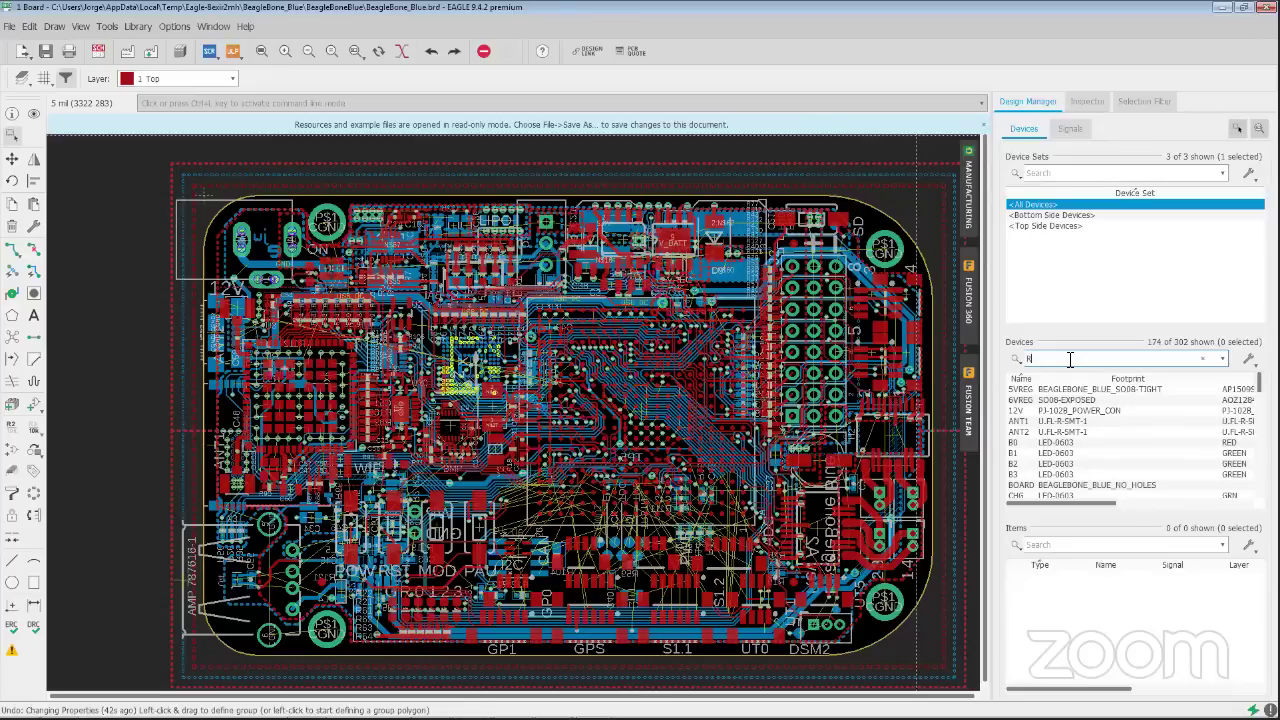
type("1")
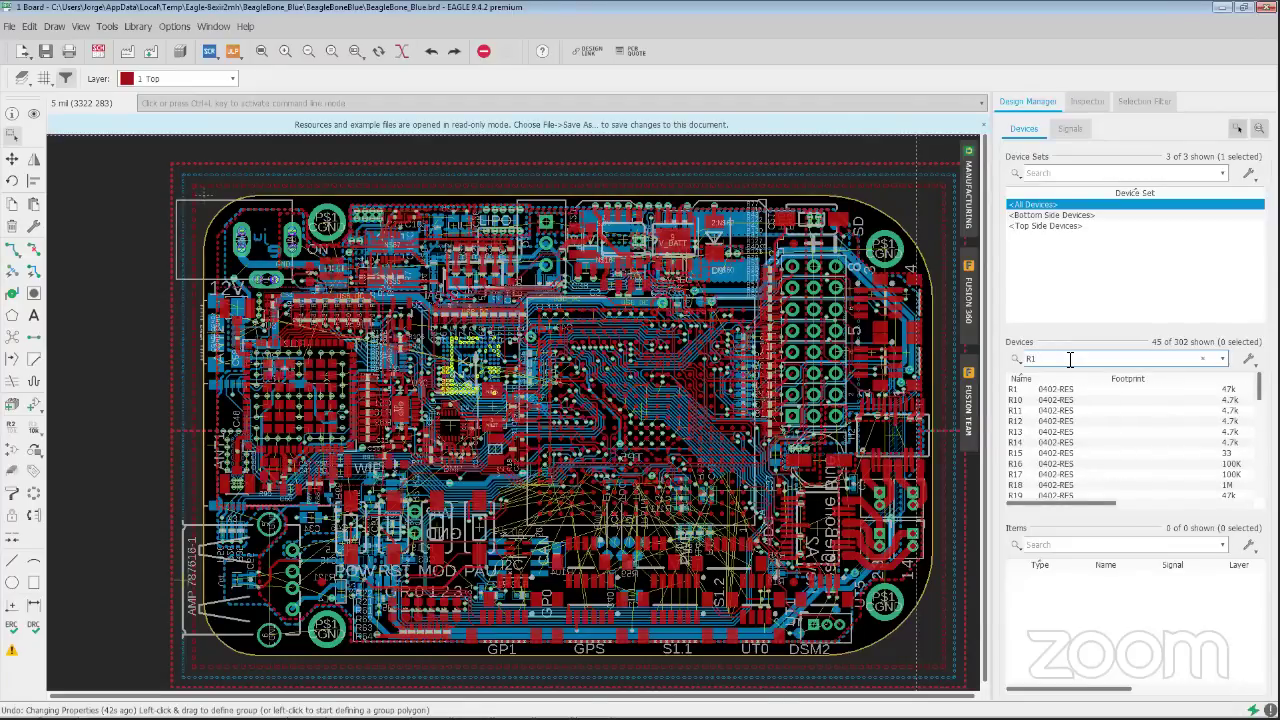
Select all the devices matching the R1 filter and review their shared properties in the Inspector
mouse_move(1259, 386)
left_mouse_down()
mouse_move(1259, 483)
mouse_move(1259, 386)
left_mouse_up()
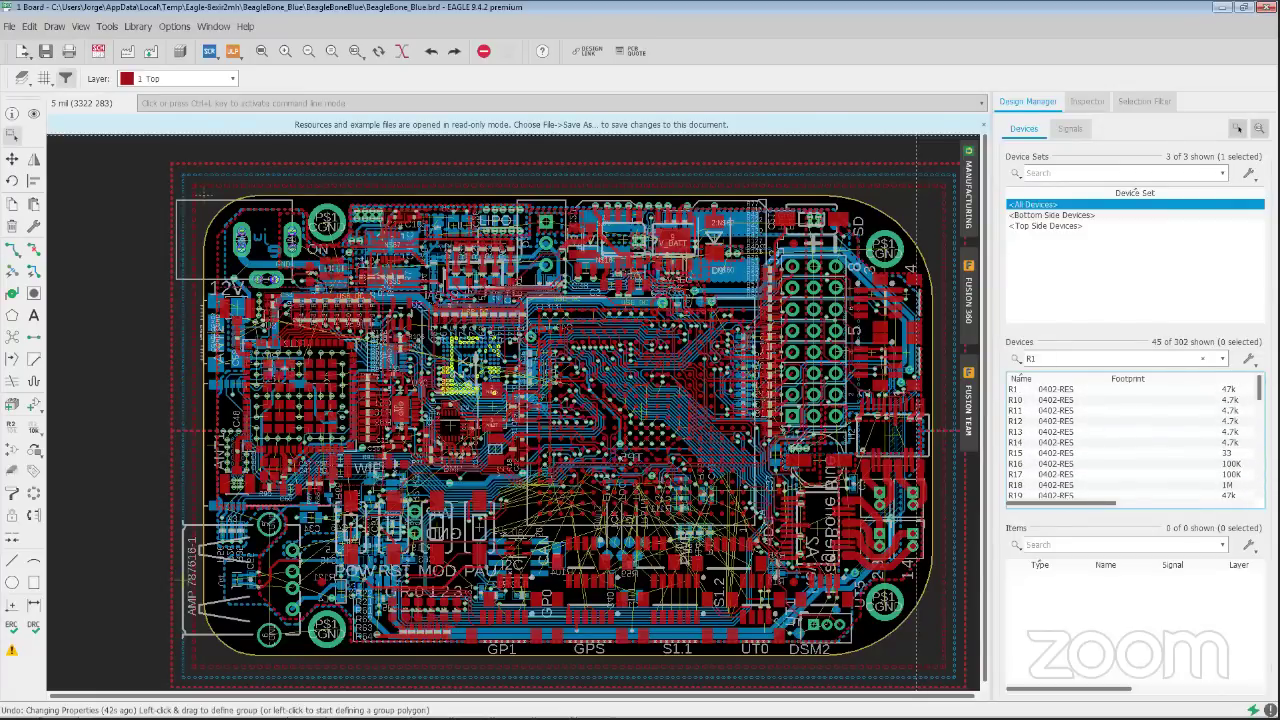
left_click(1015, 390)
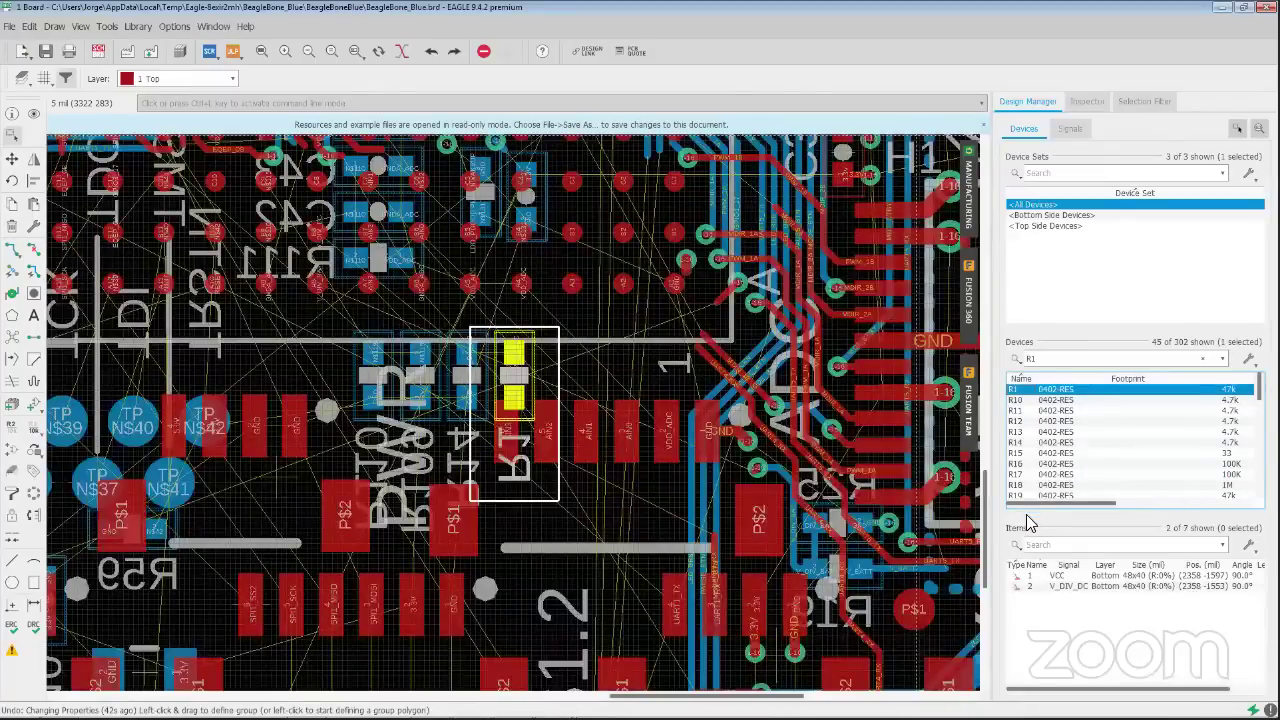
left_click_drag(1027, 515, 1144, 494)
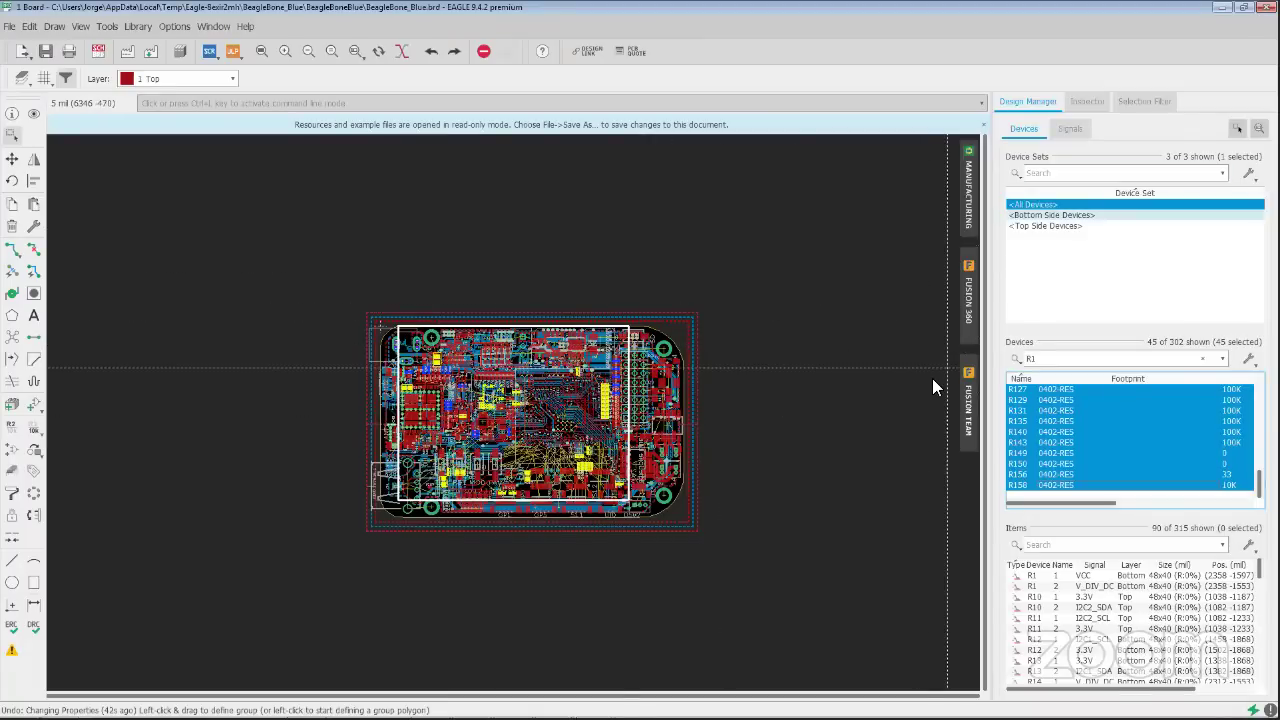
left_click(1086, 103)
scroll(1040, 502, "down", 5)
scroll(1040, 502, "up", 5)
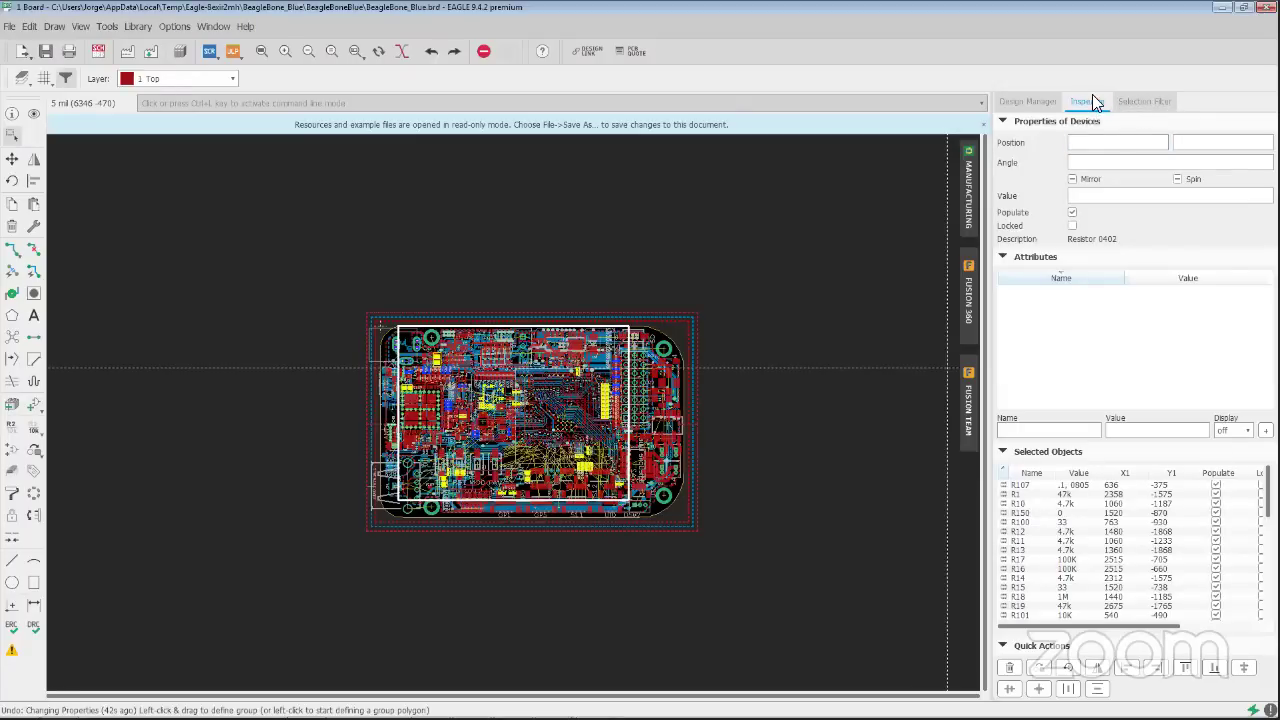
left_click(1034, 104)
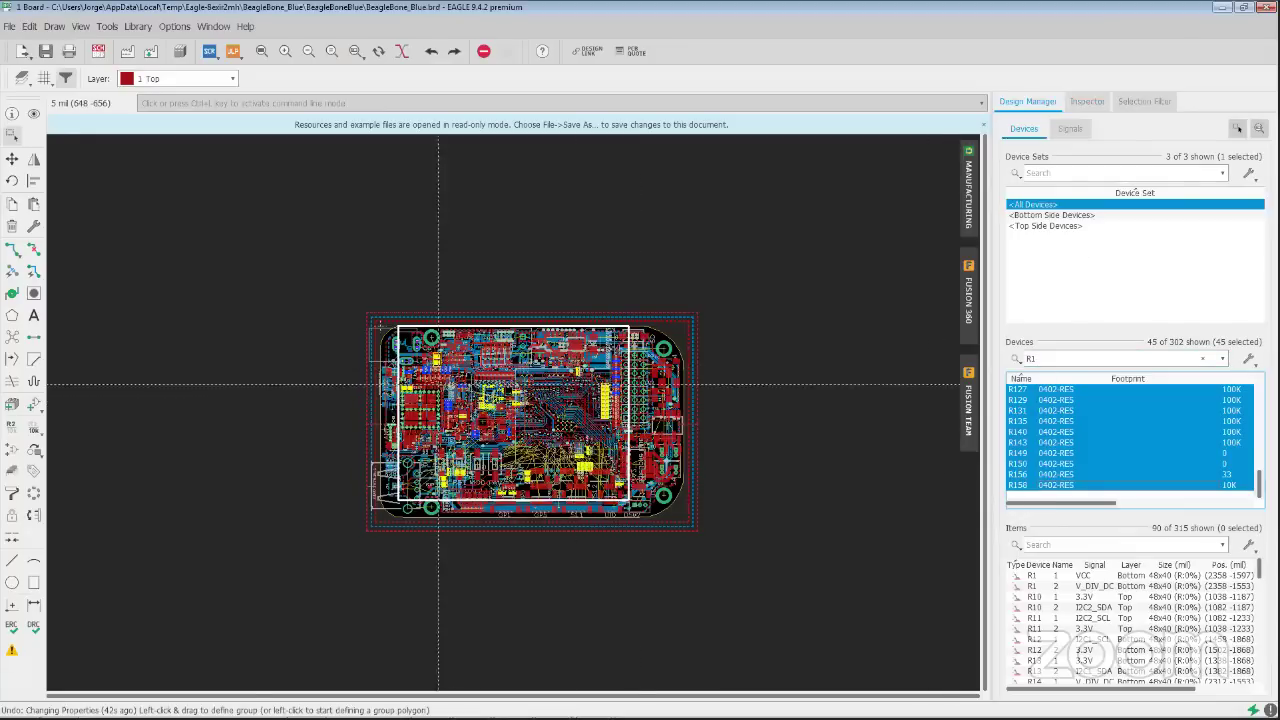
scroll(459, 454, "up", 1)
scroll(459, 454, "up", 1)
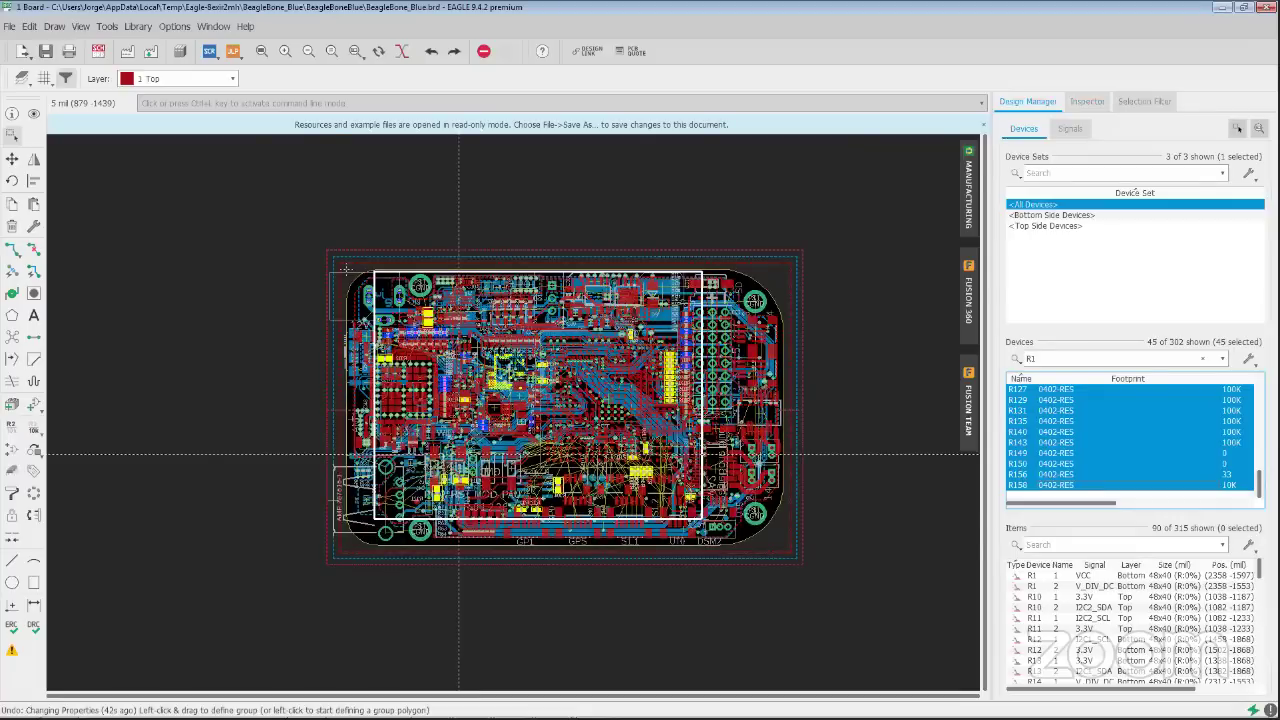
scroll(459, 454, "up", 2)
scroll(459, 454, "up", 1)
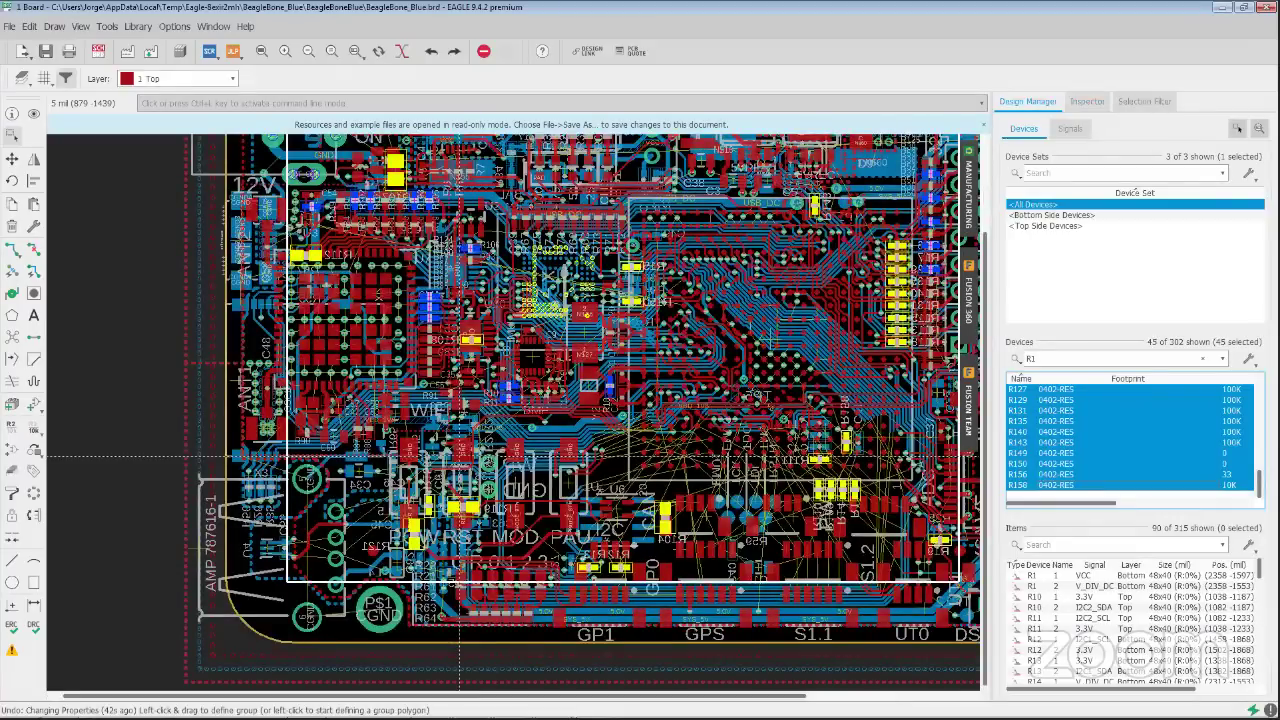
scroll(459, 454, "down", 1)
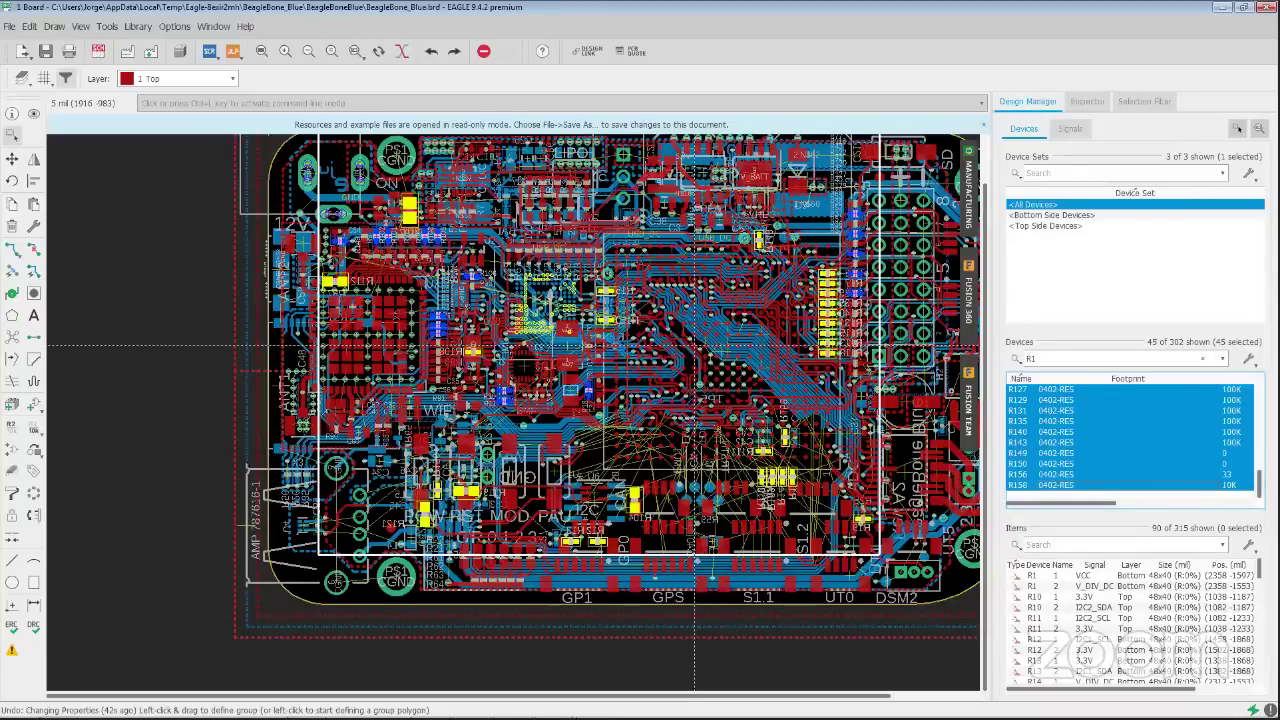
Open the CAM Processor from the manufacturing preview without saving the design, and set the Bill of Material output type to CSV
left_click(968, 205)
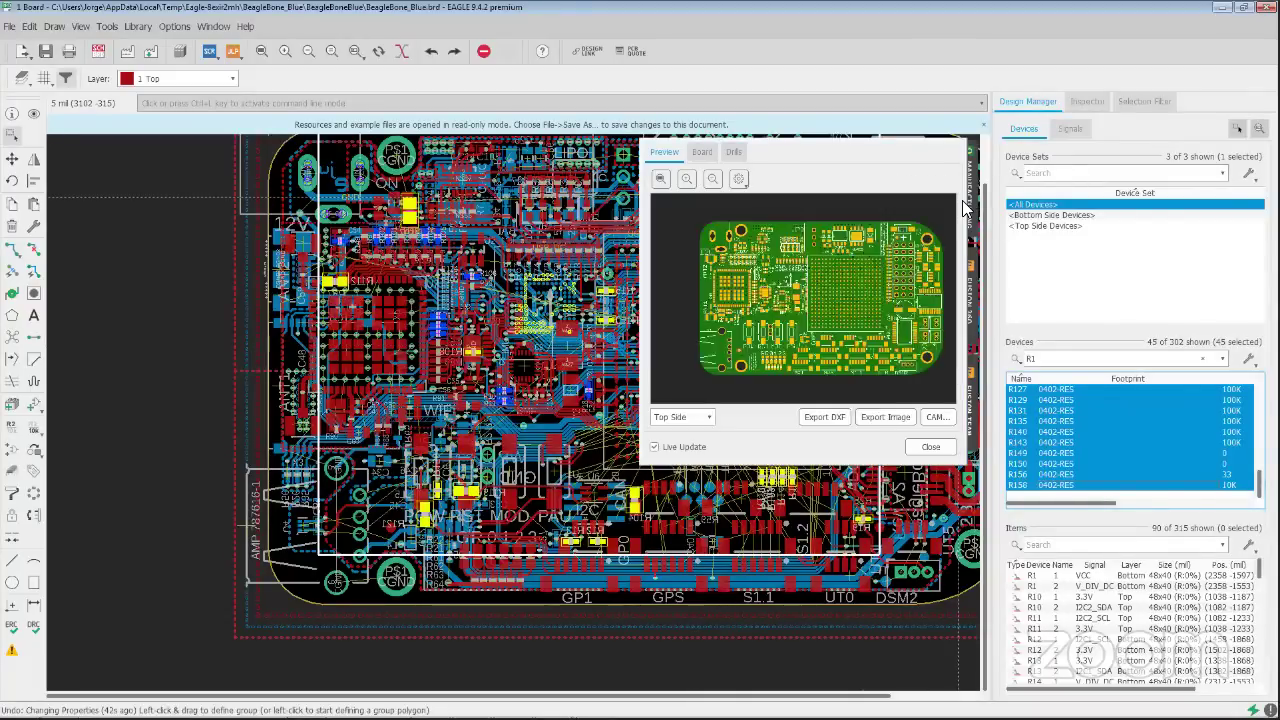
left_click(934, 418)
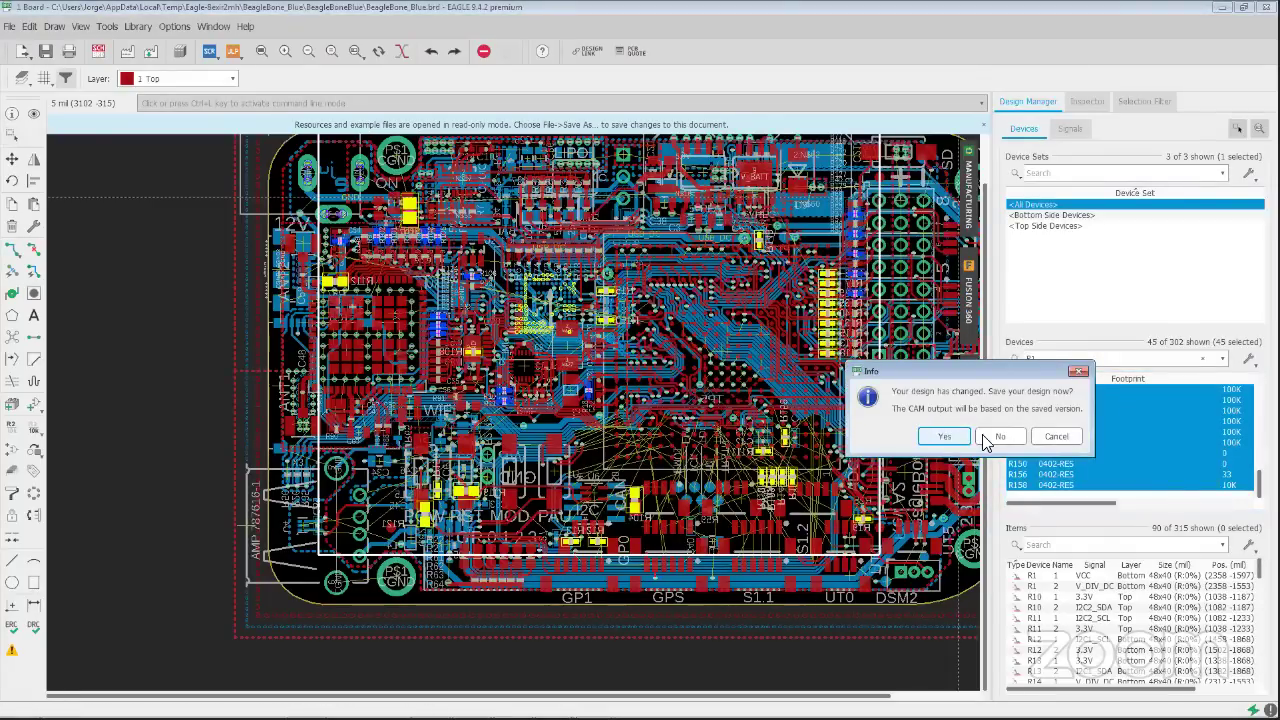
left_click(1001, 437)
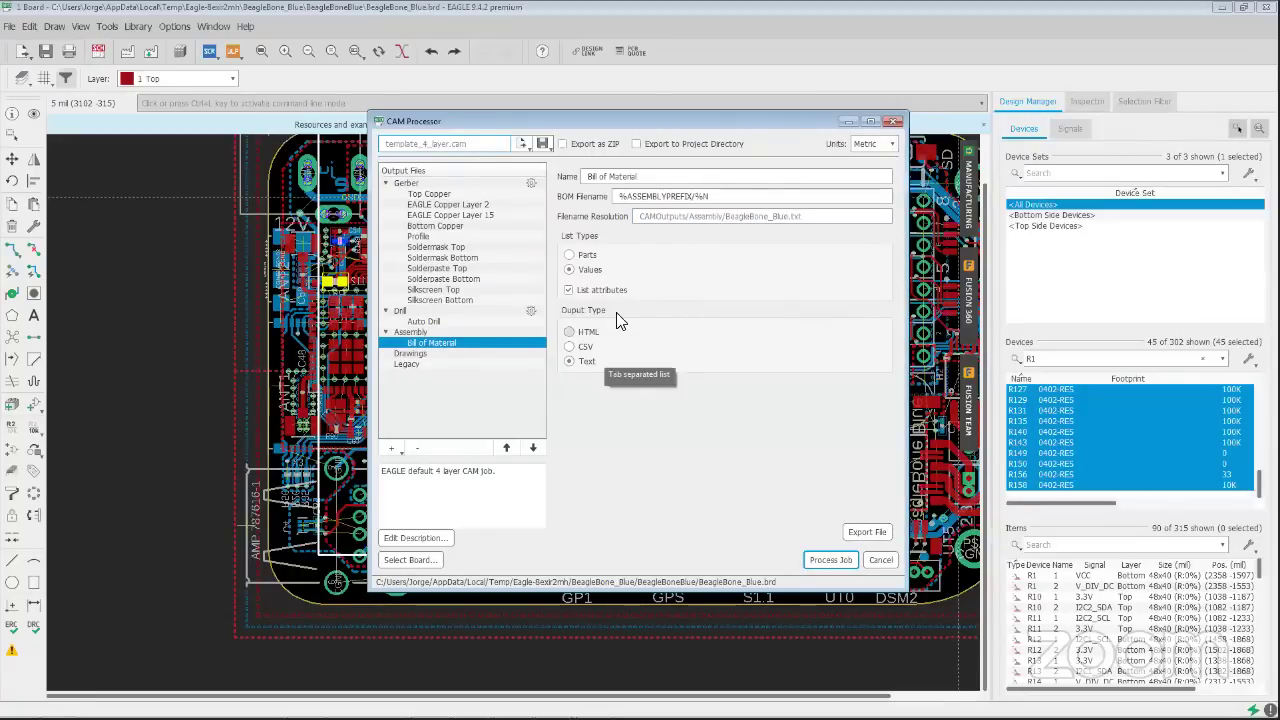
left_click(569, 346)
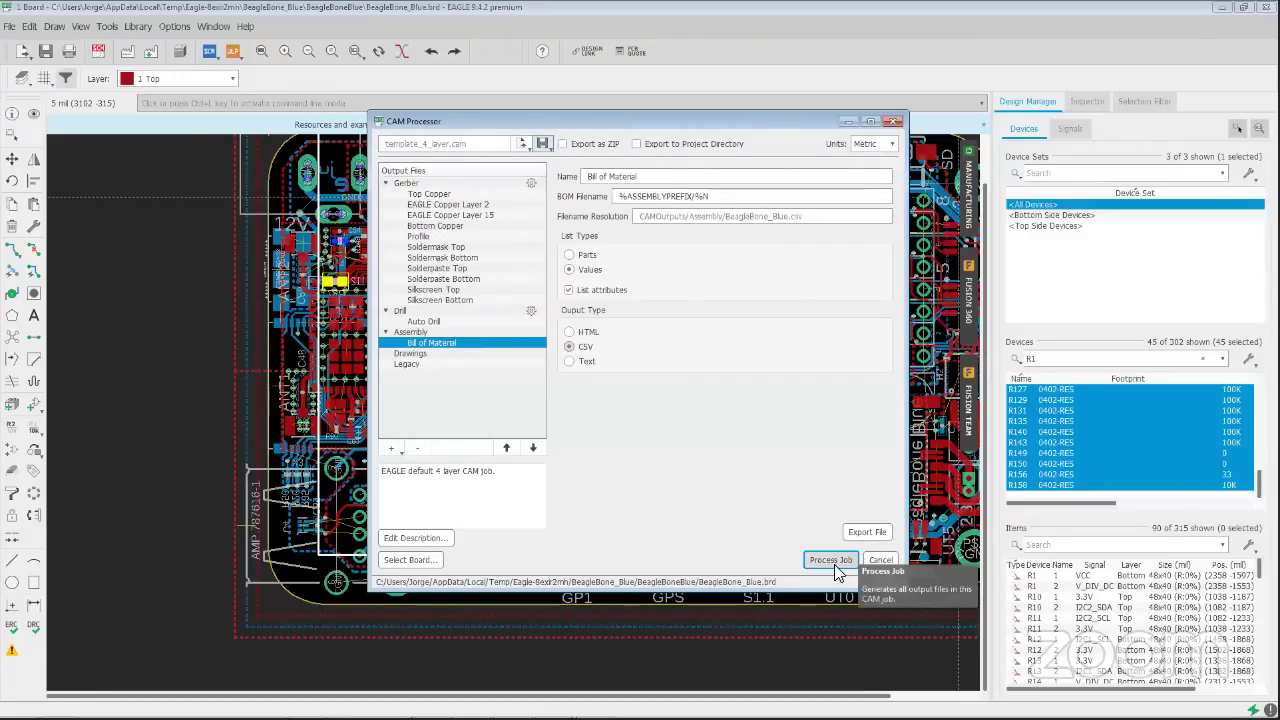
Review the Auto Drill output settings and examine the preview of the EAGLE Copper Layer 2 Gerber output
left_click(440, 320)
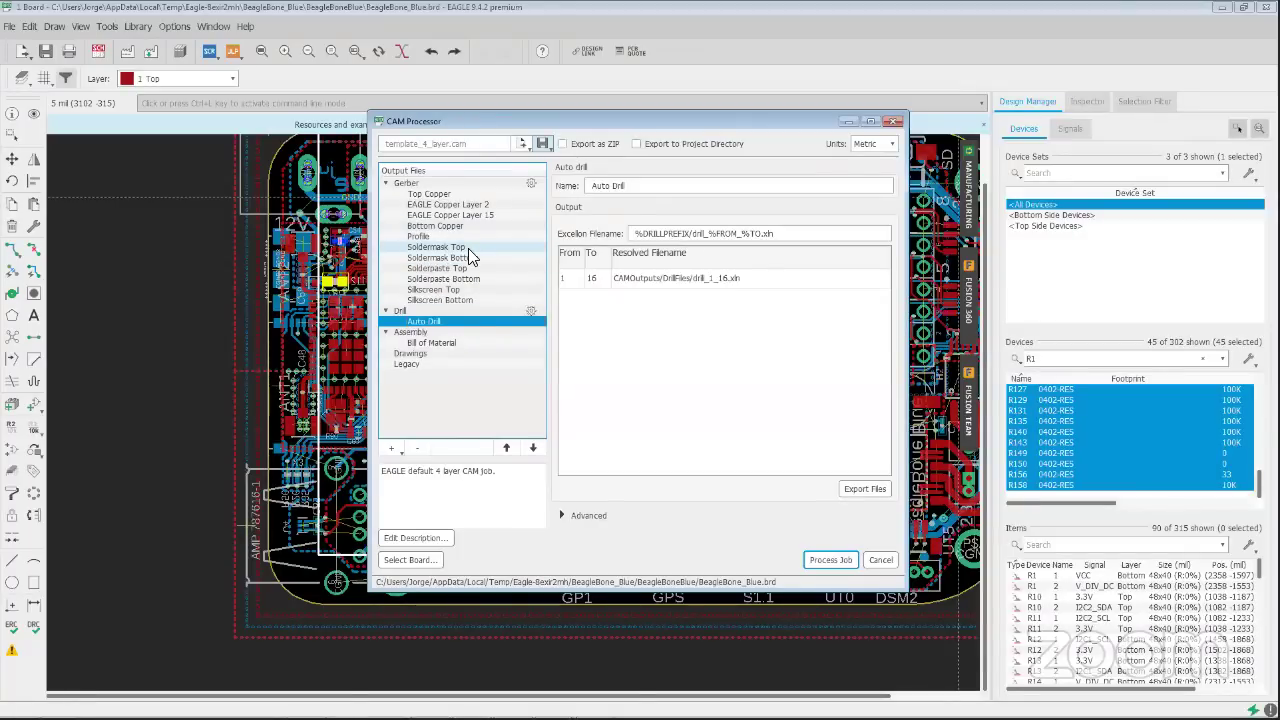
left_click(456, 205)
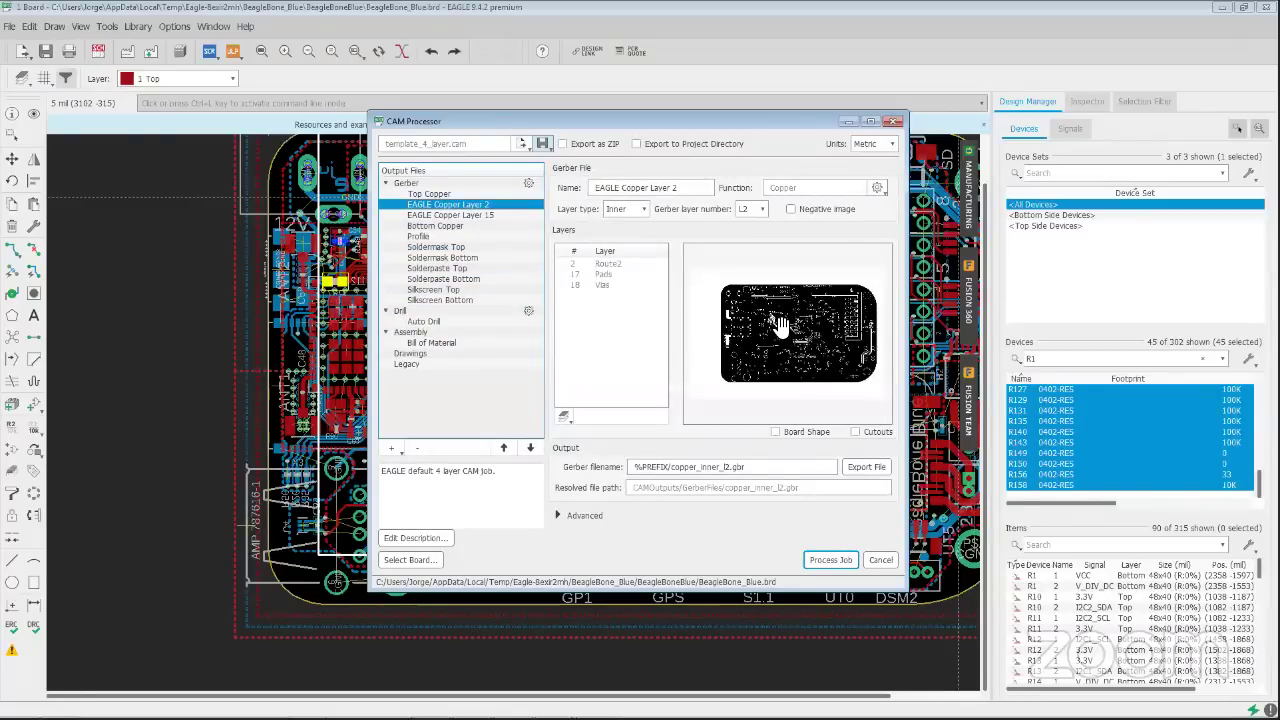
scroll(780, 330, "up", 4)
scroll(772, 357, "down", 3)
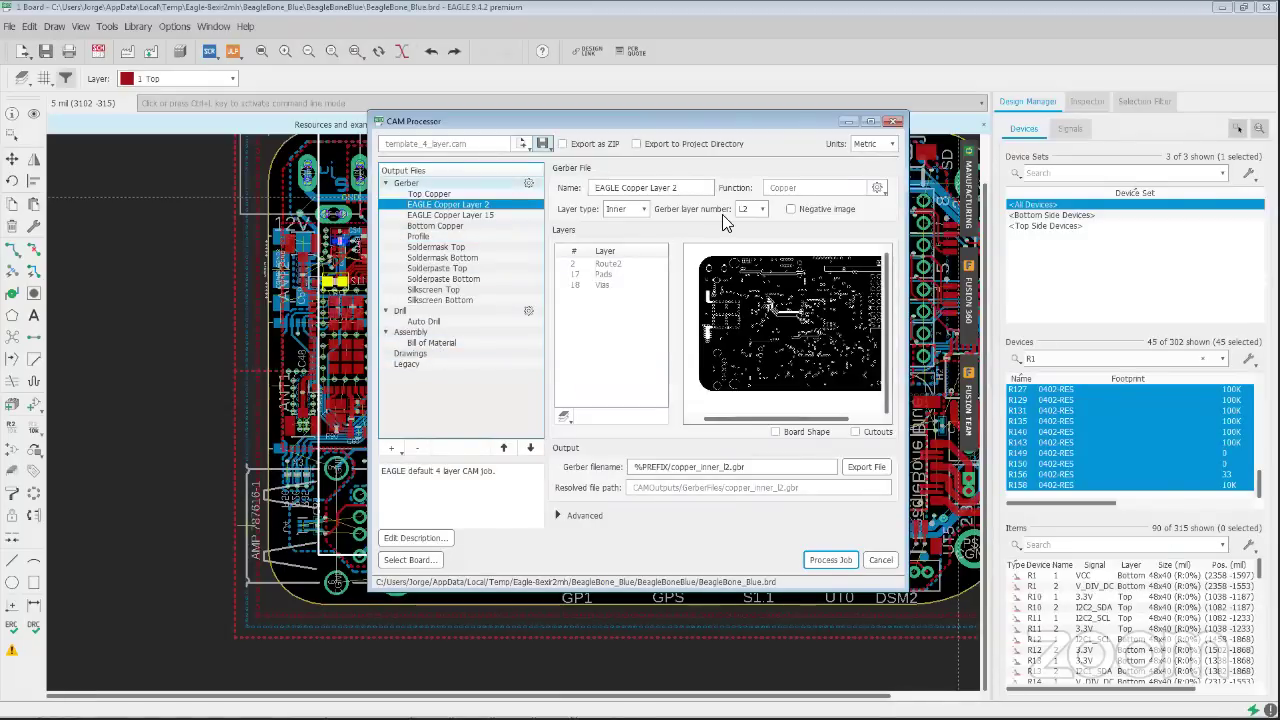
Close the CAM Processor and discard the changes to the CAM job
left_click(877, 563)
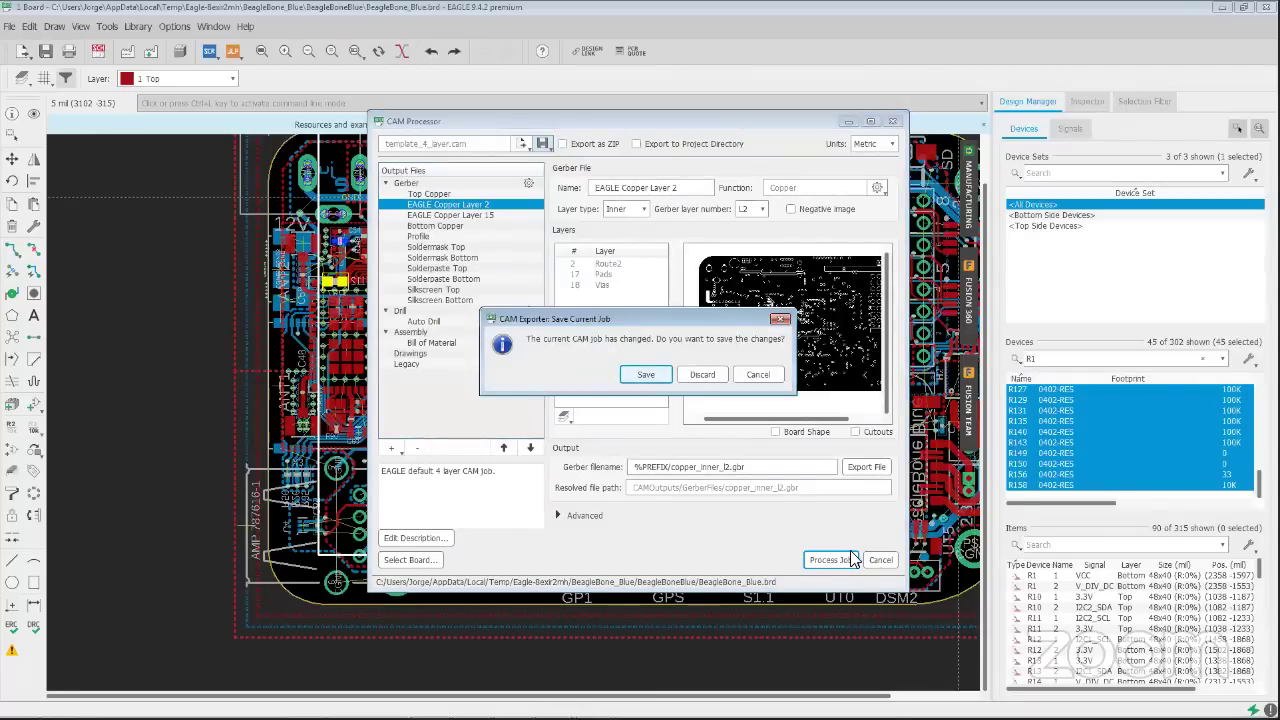
left_click(757, 374)
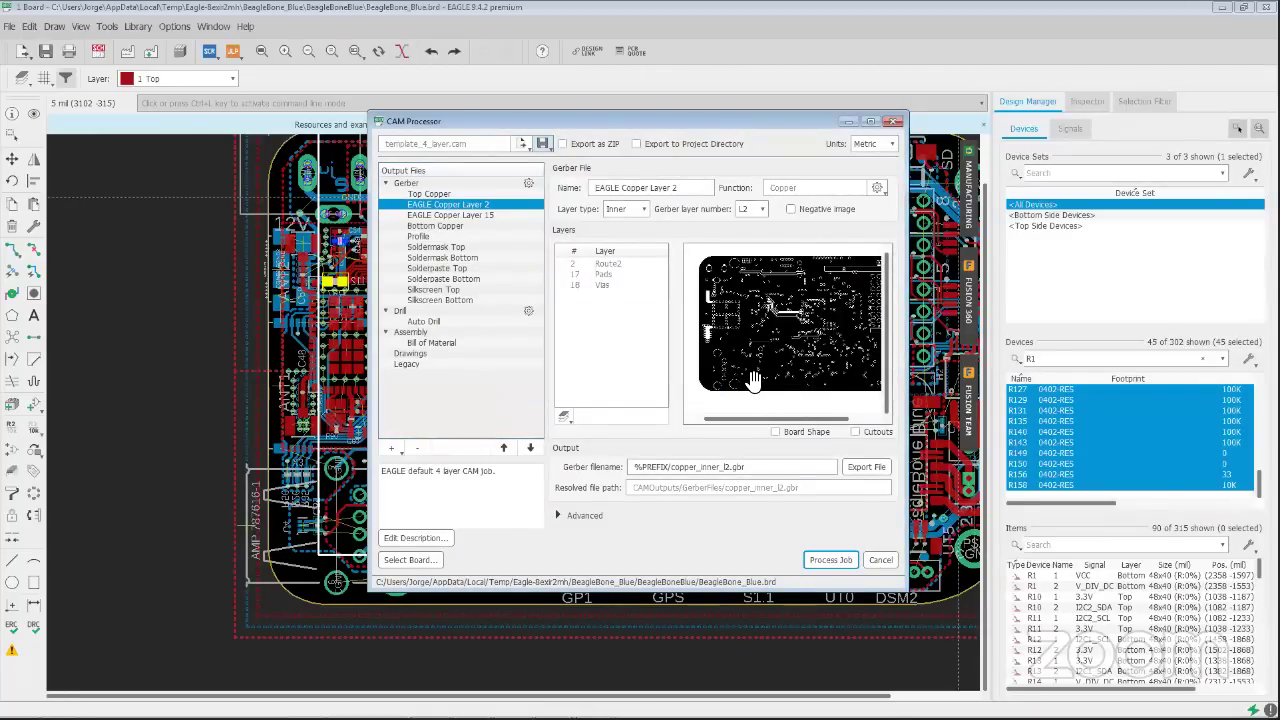
left_click(878, 560)
left_click(697, 376)
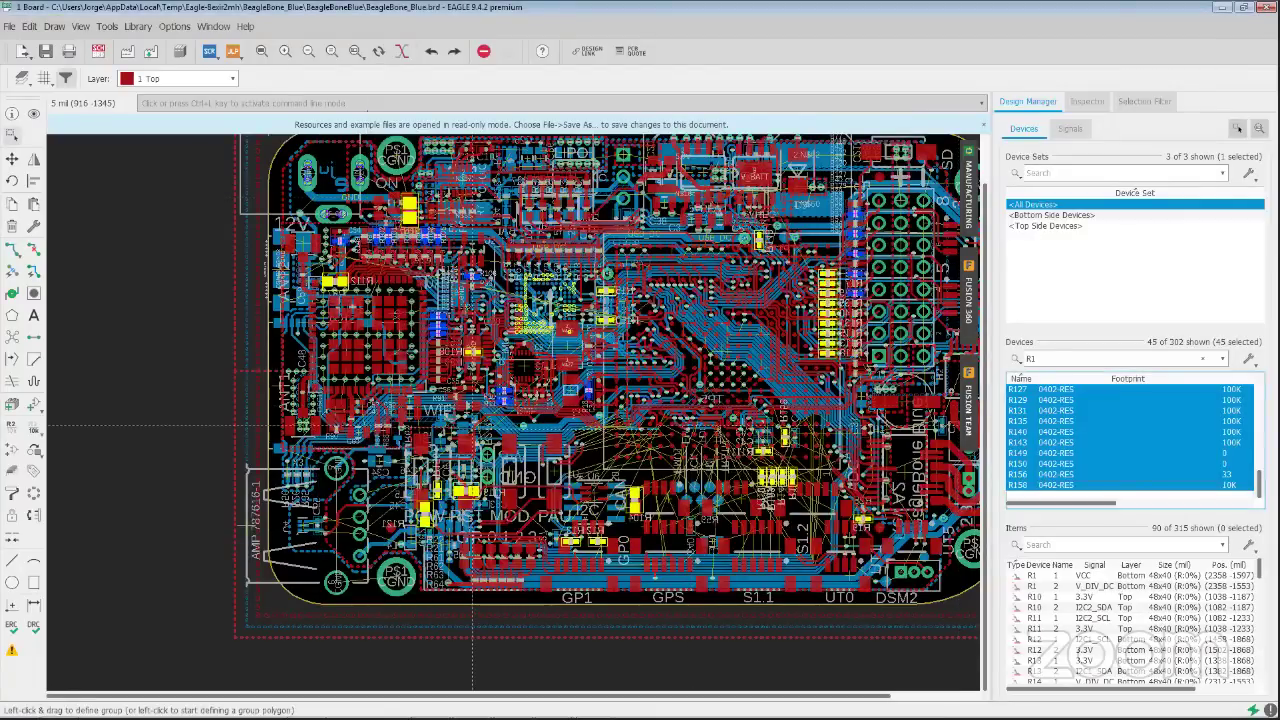
scroll(472, 428, "down", 2)
left_click(579, 455)
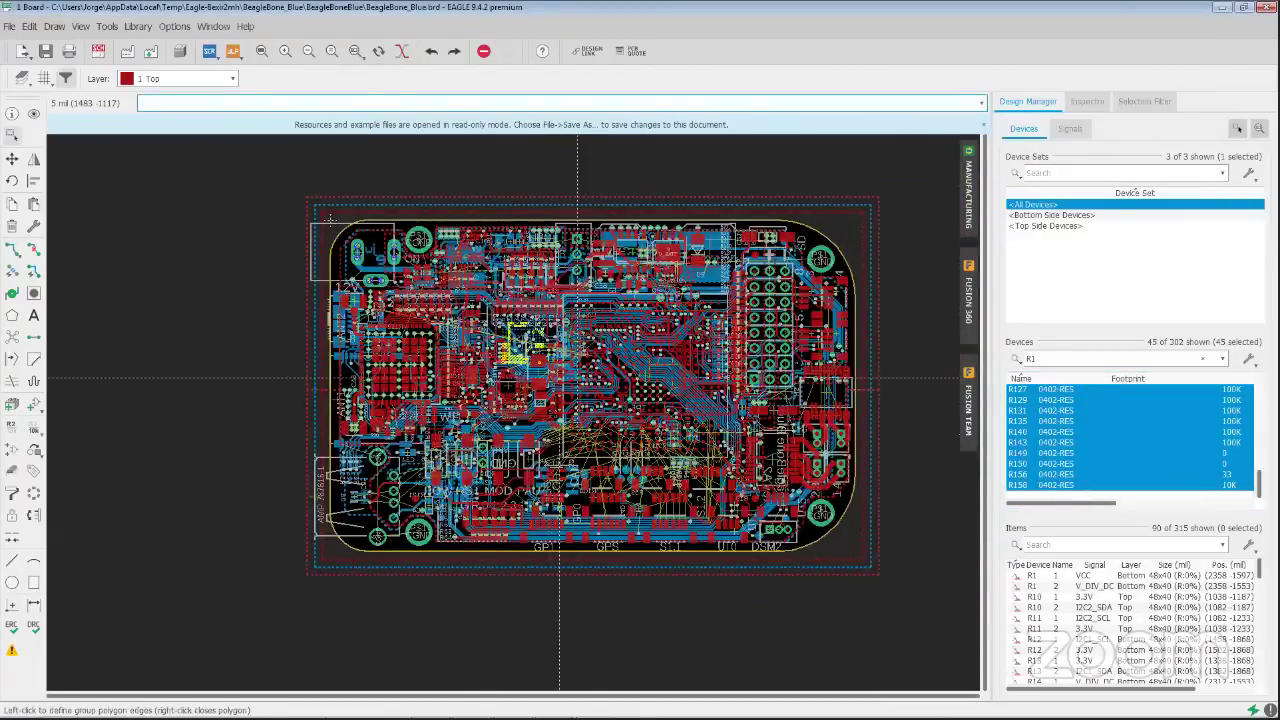
scroll(709, 360, "up", 1)
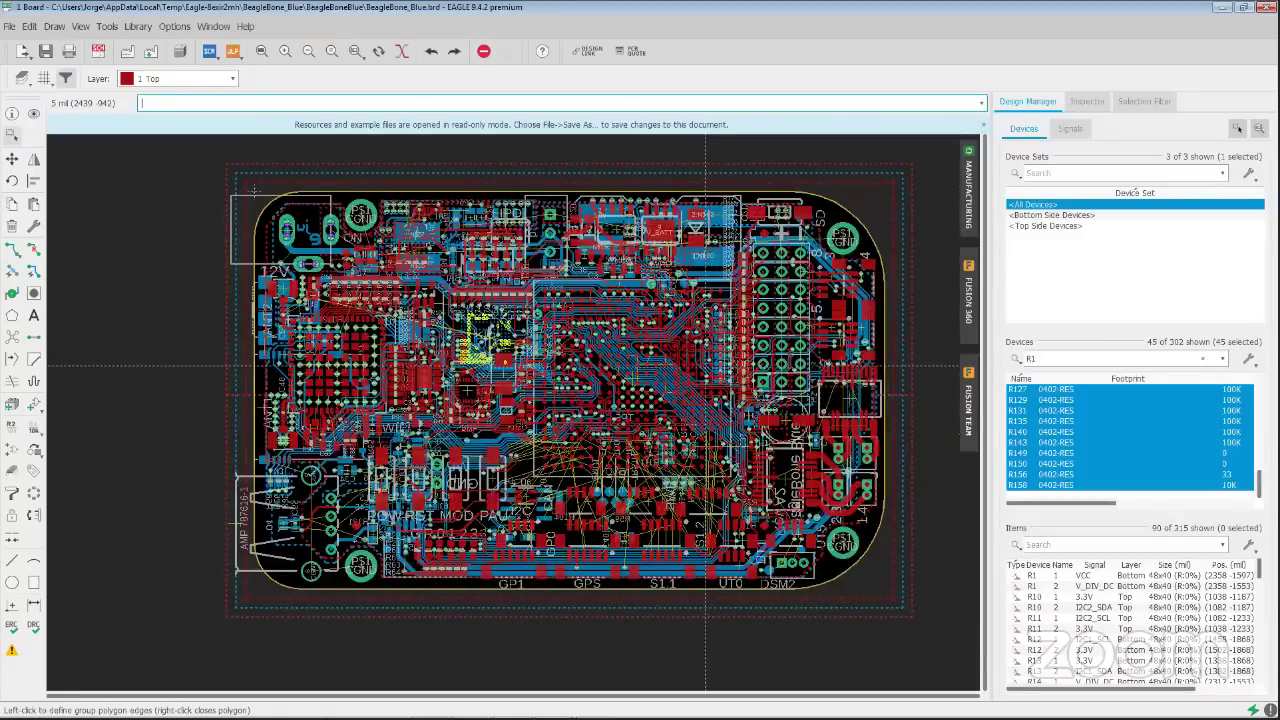
scroll(706, 366, "up", 1)
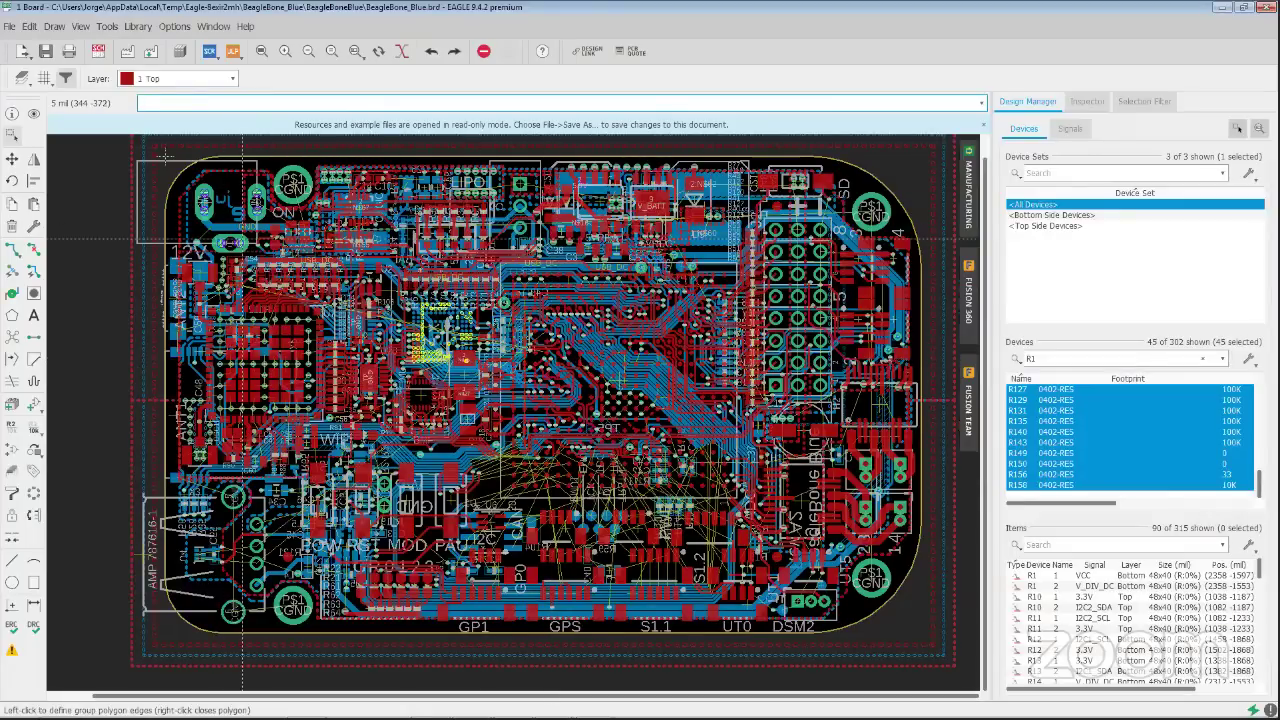
Open the Library Manager, review the libraries in use and the available ones with their bundled-library options, and close it
left_click(138, 26)
left_click(155, 44)
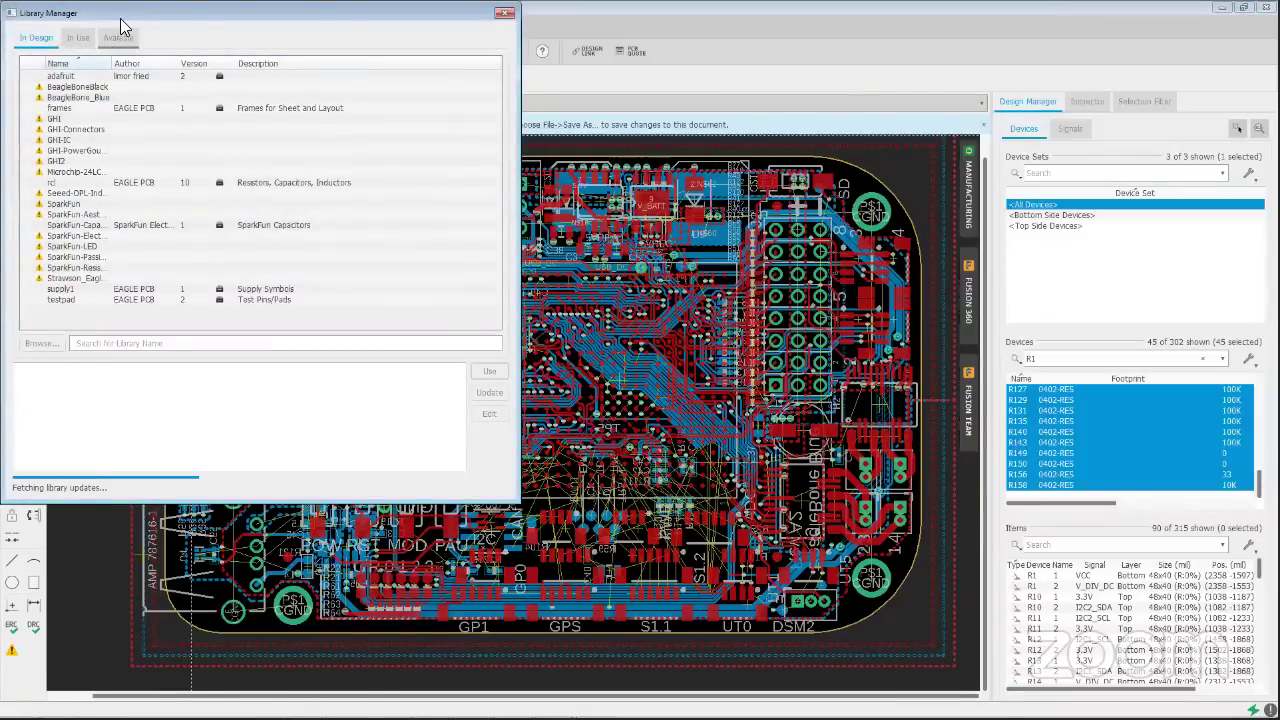
left_click_drag(121, 19, 274, 86)
left_click(228, 107)
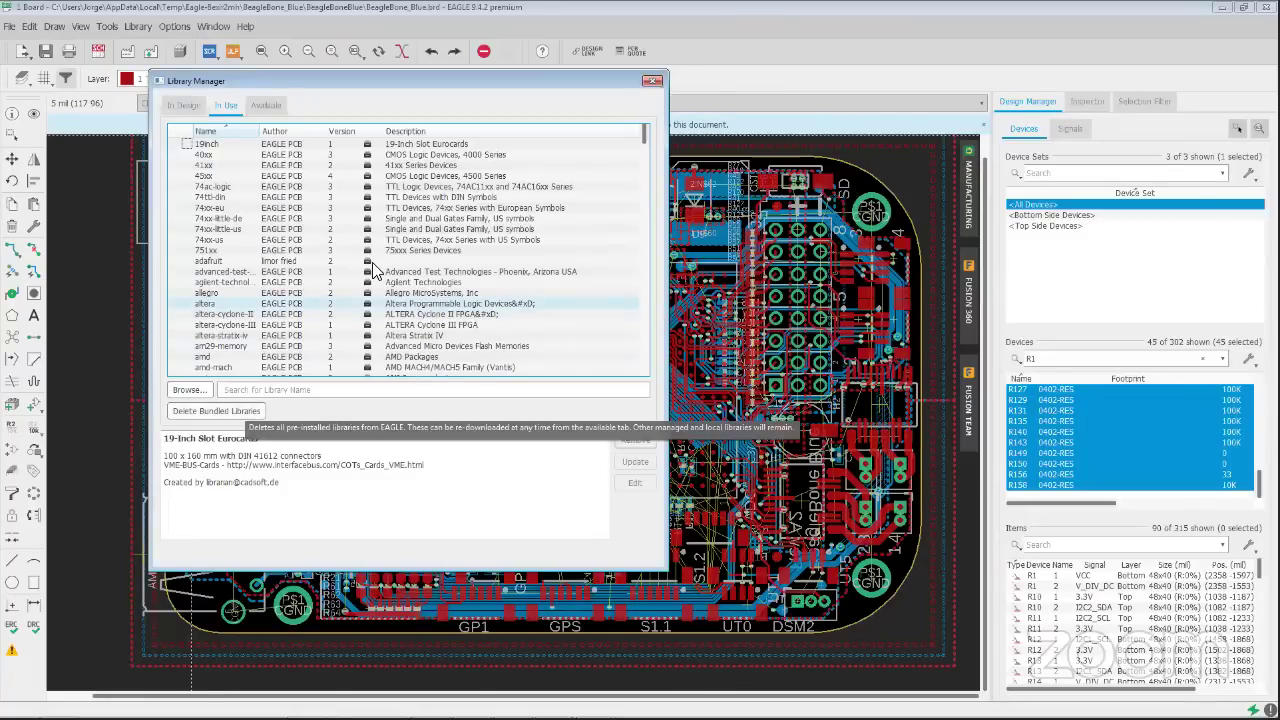
left_click(274, 104)
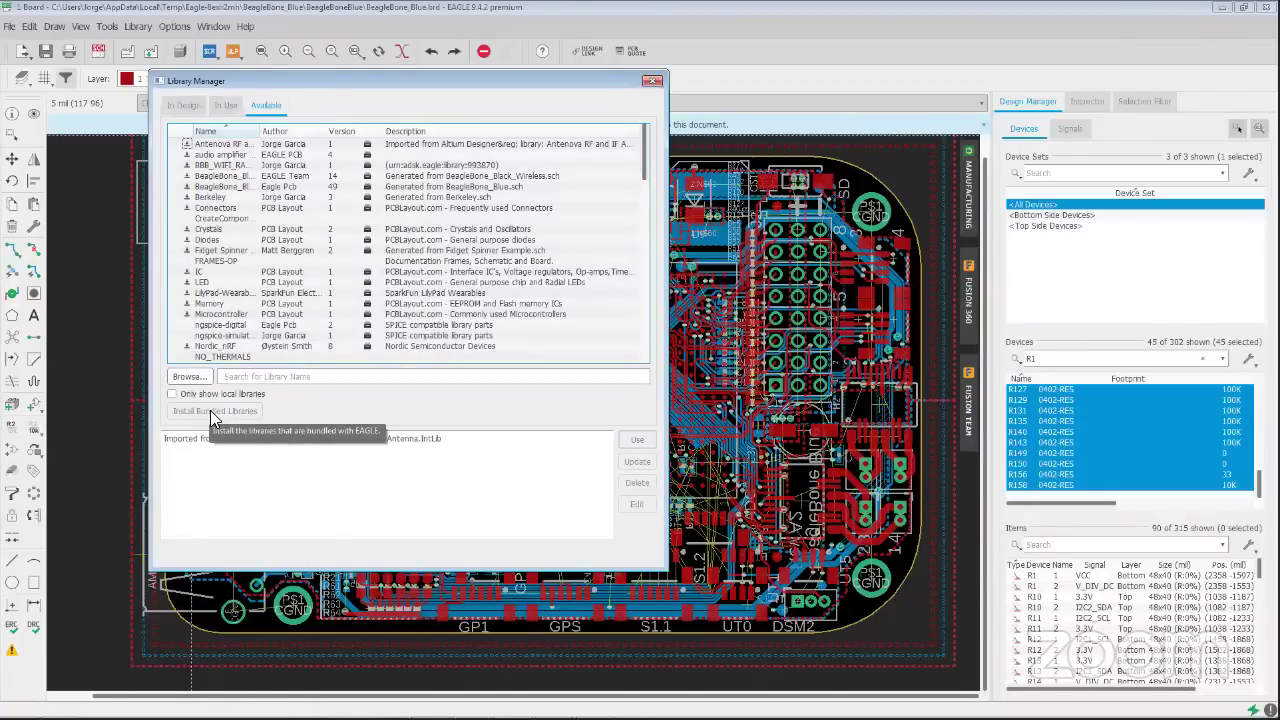
left_click(232, 107)
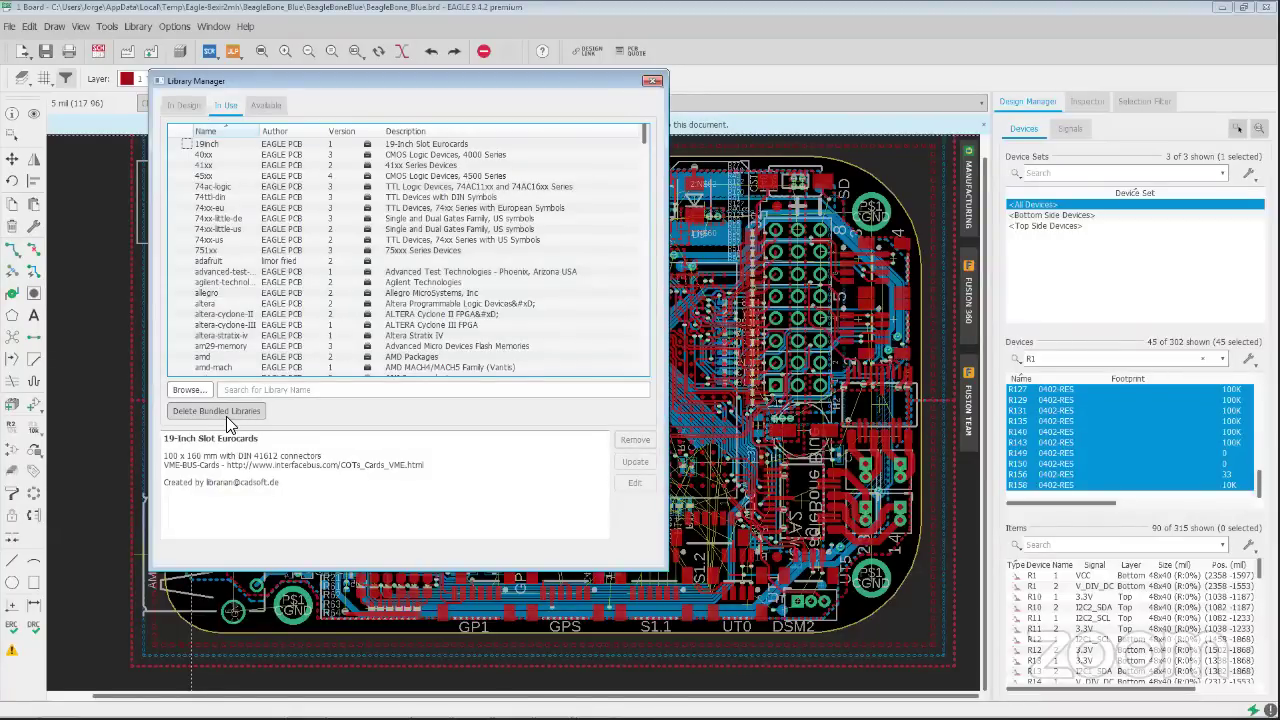
left_click(263, 108)
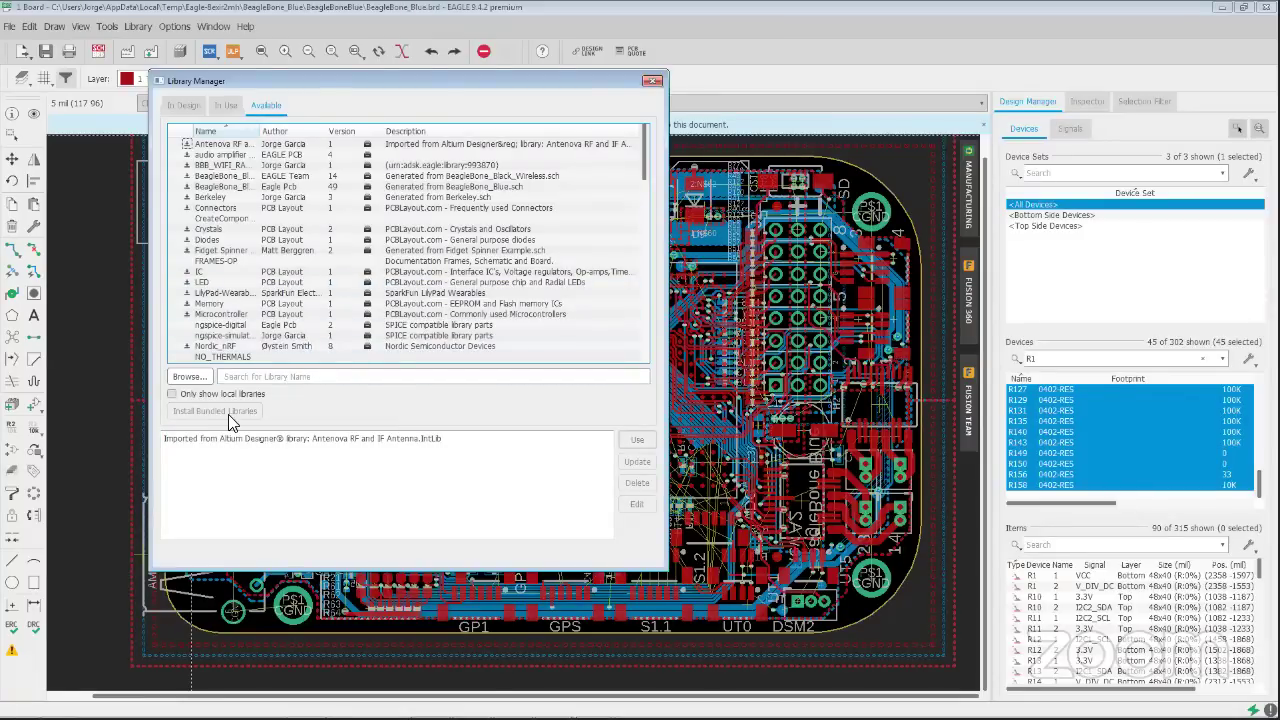
left_click(226, 112)
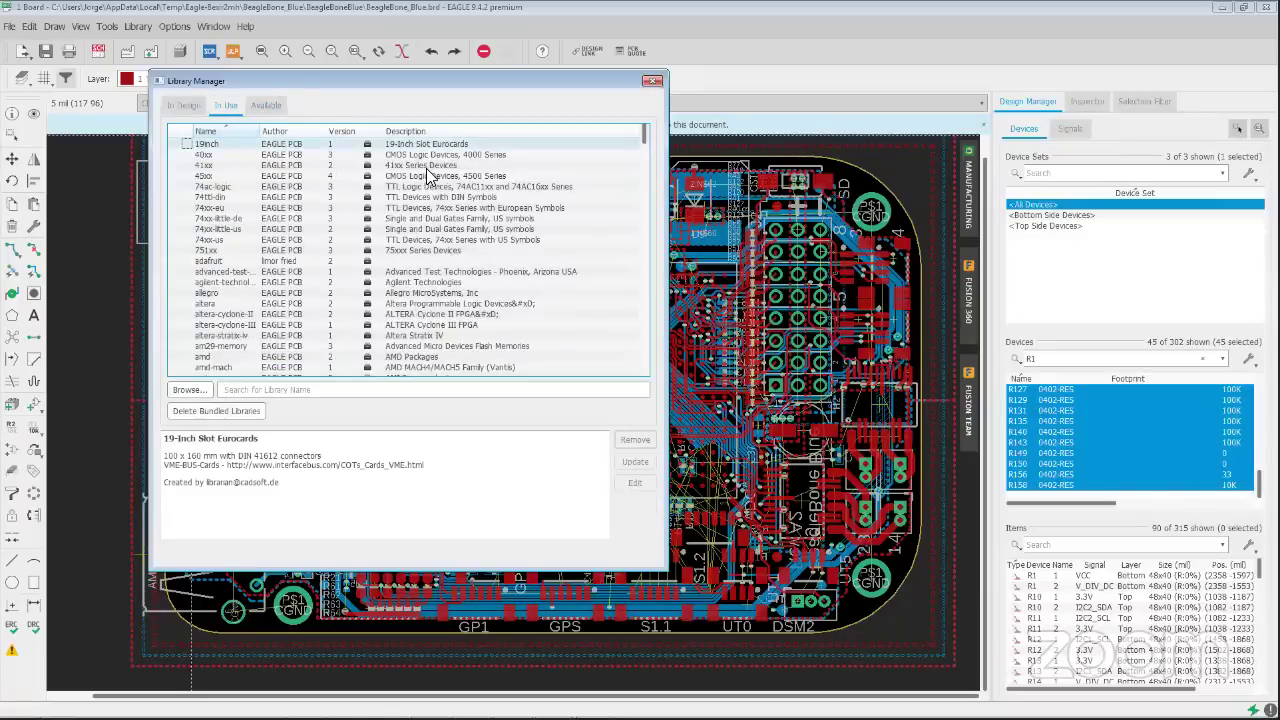
left_click(652, 82)
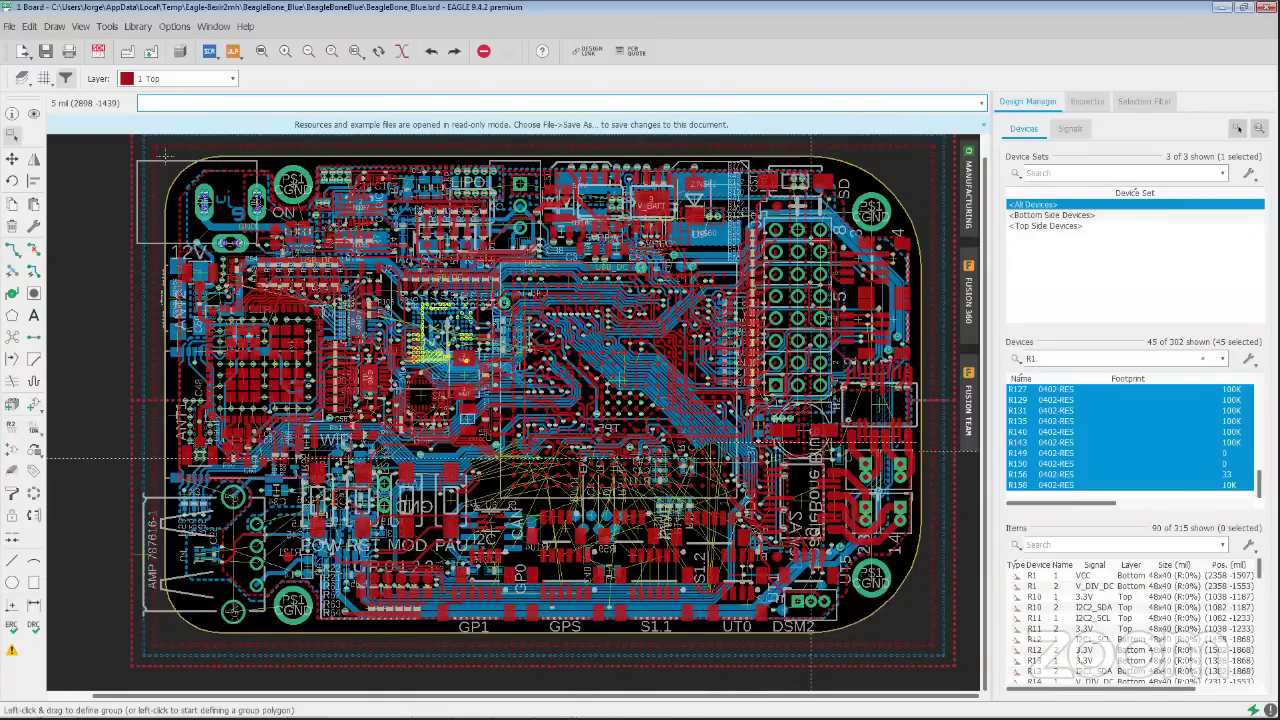
right_click(801, 504)
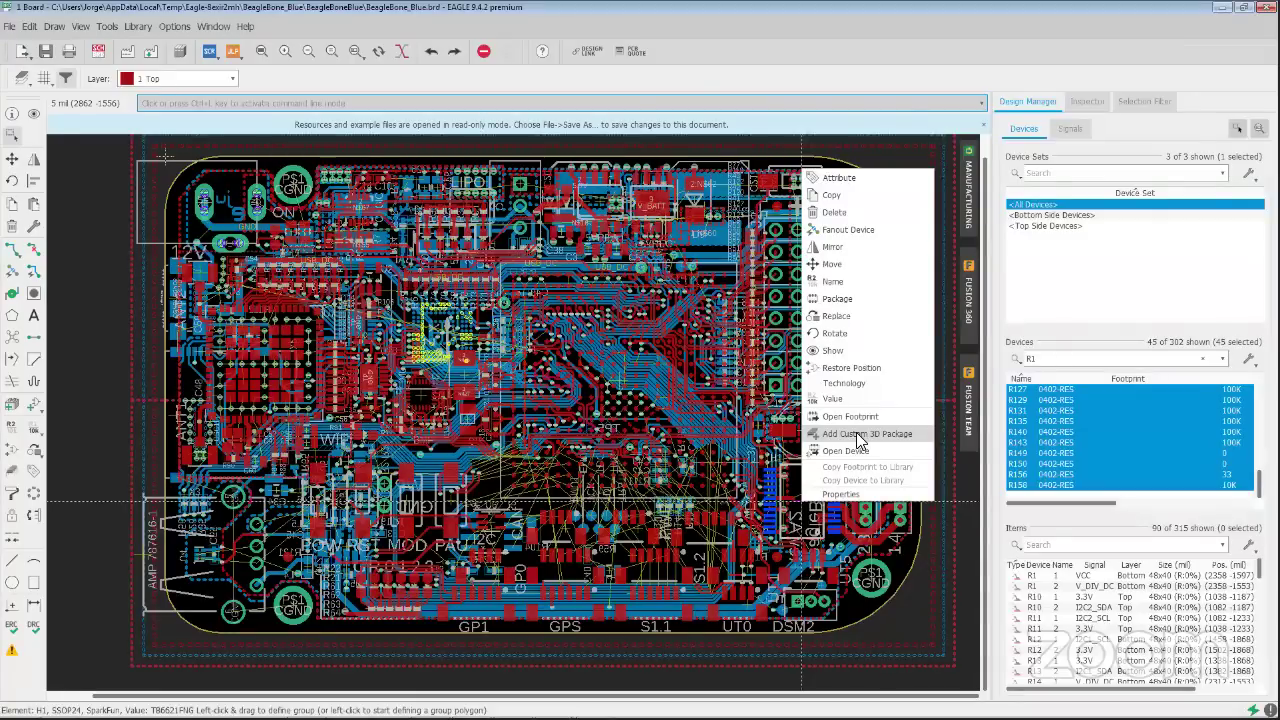
left_click(857, 436)
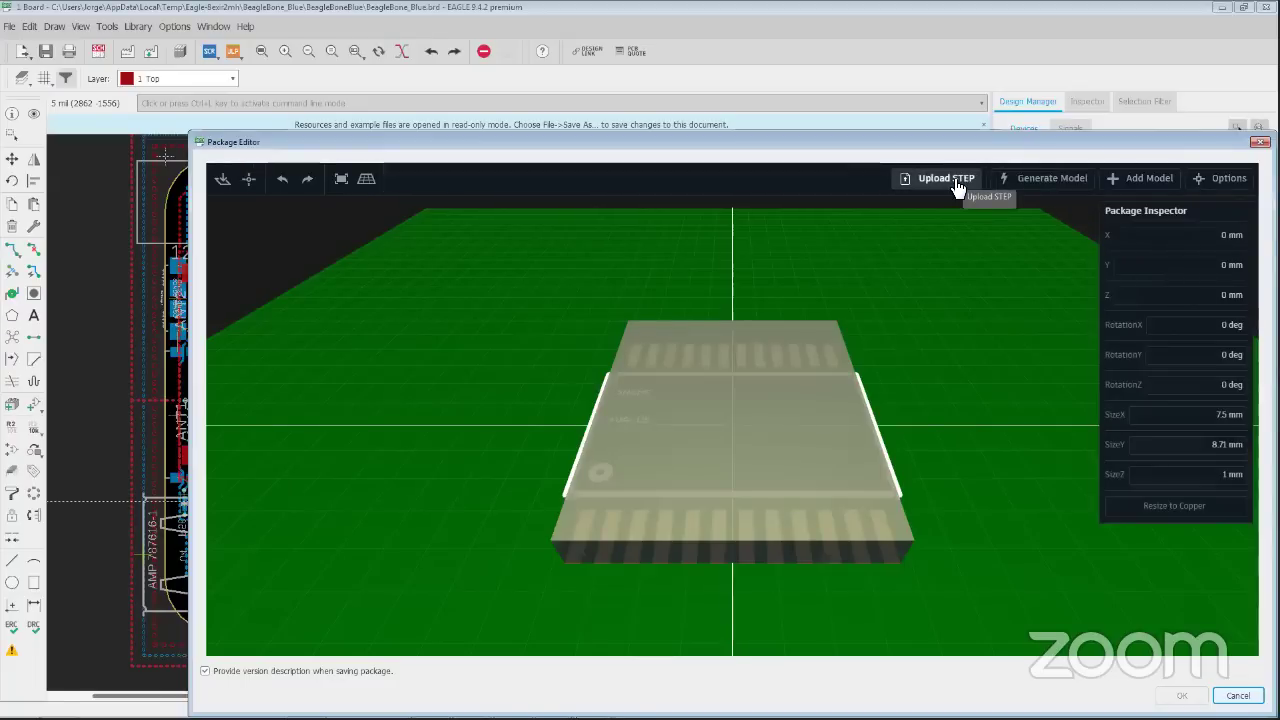
left_click(1131, 188)
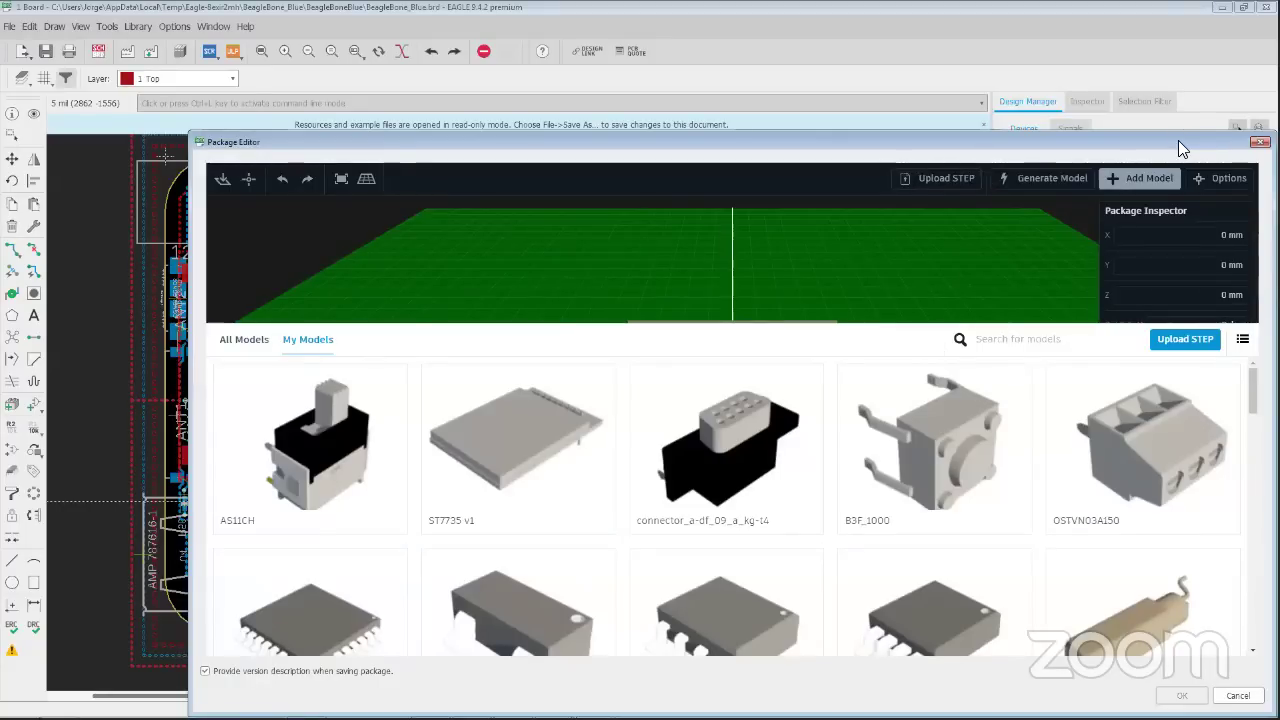
left_click_drag(1178, 148, 940, 42)
left_click(1000, 590)
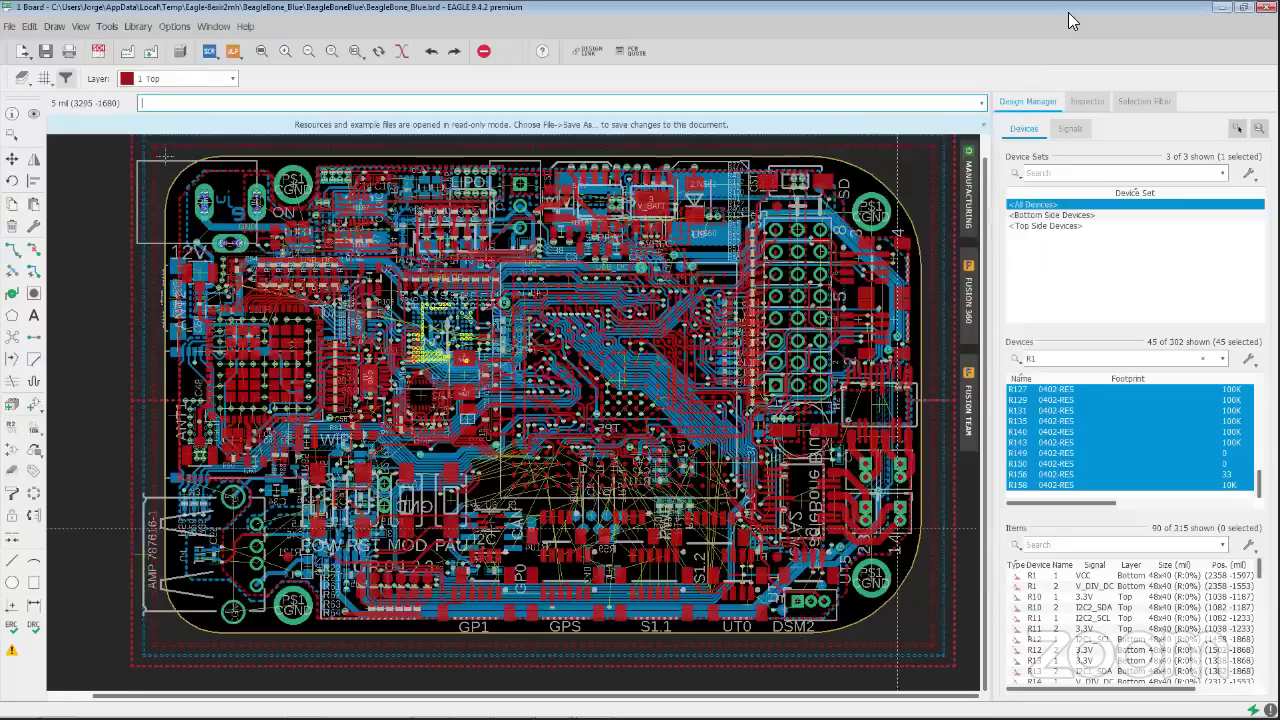
Show the properties of device H1 (SSOP24 footprint) in the Inspector
left_click(1080, 102)
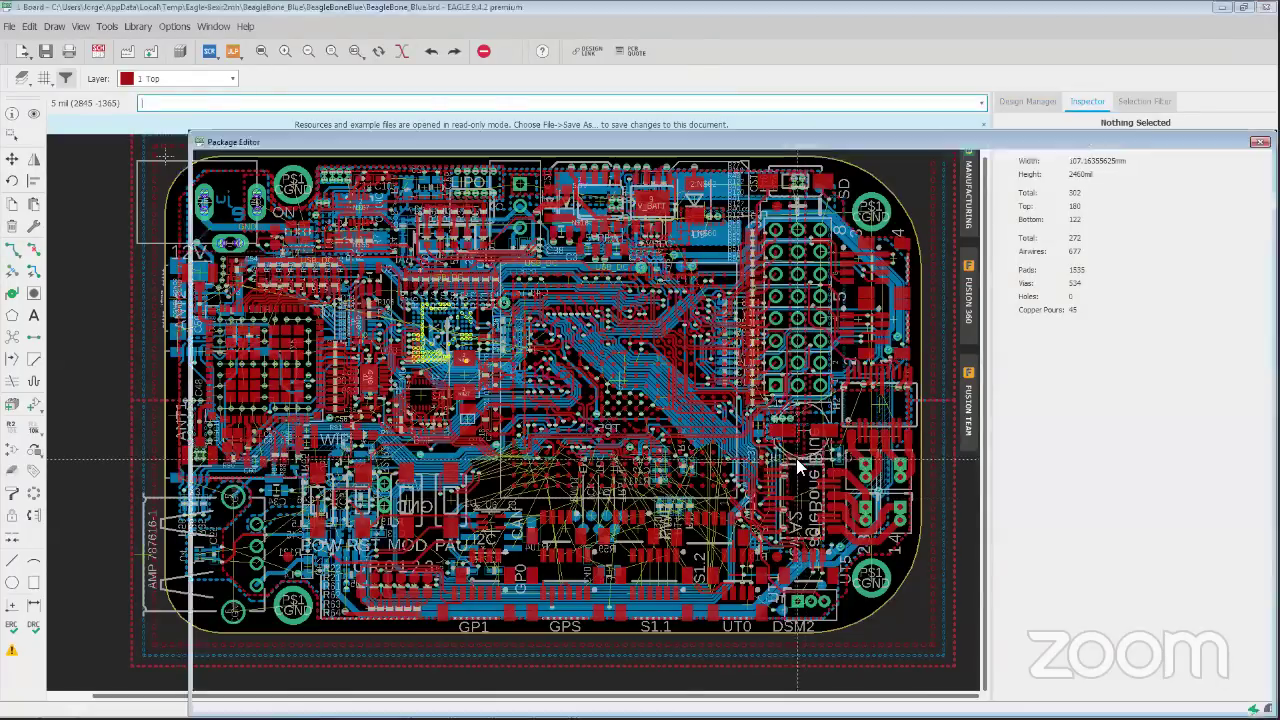
key("Escape")
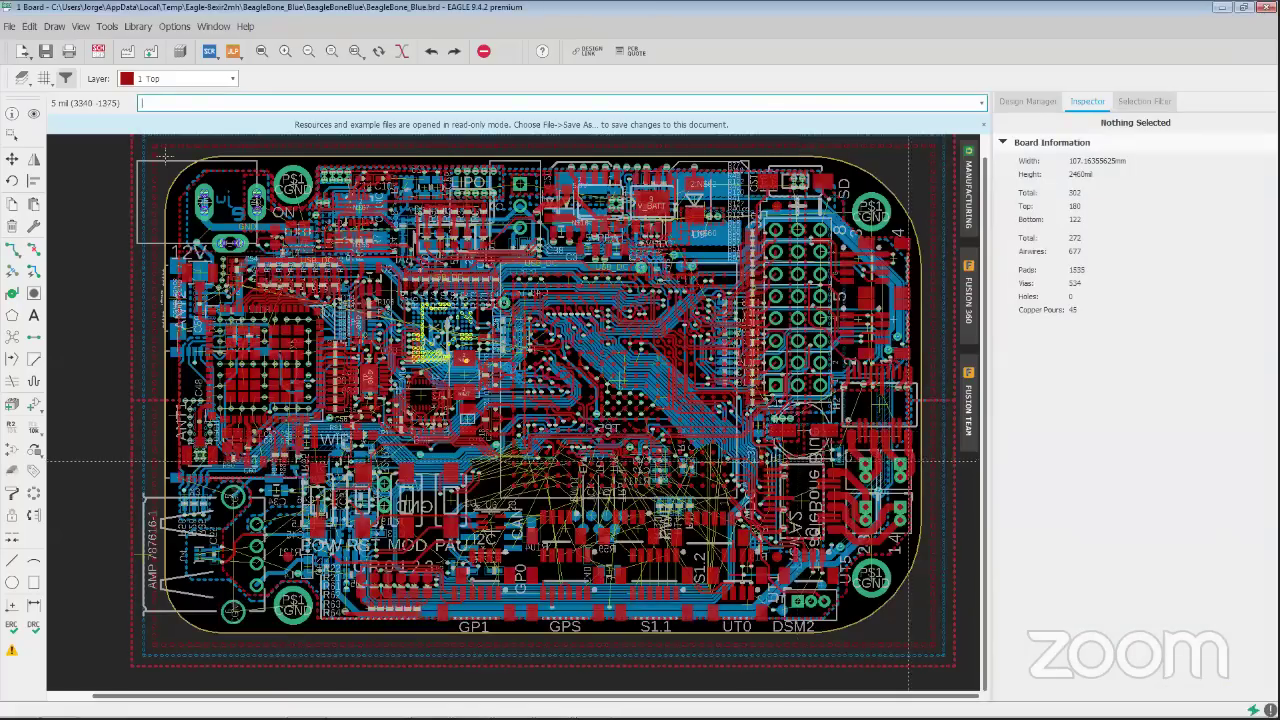
left_click(805, 507)
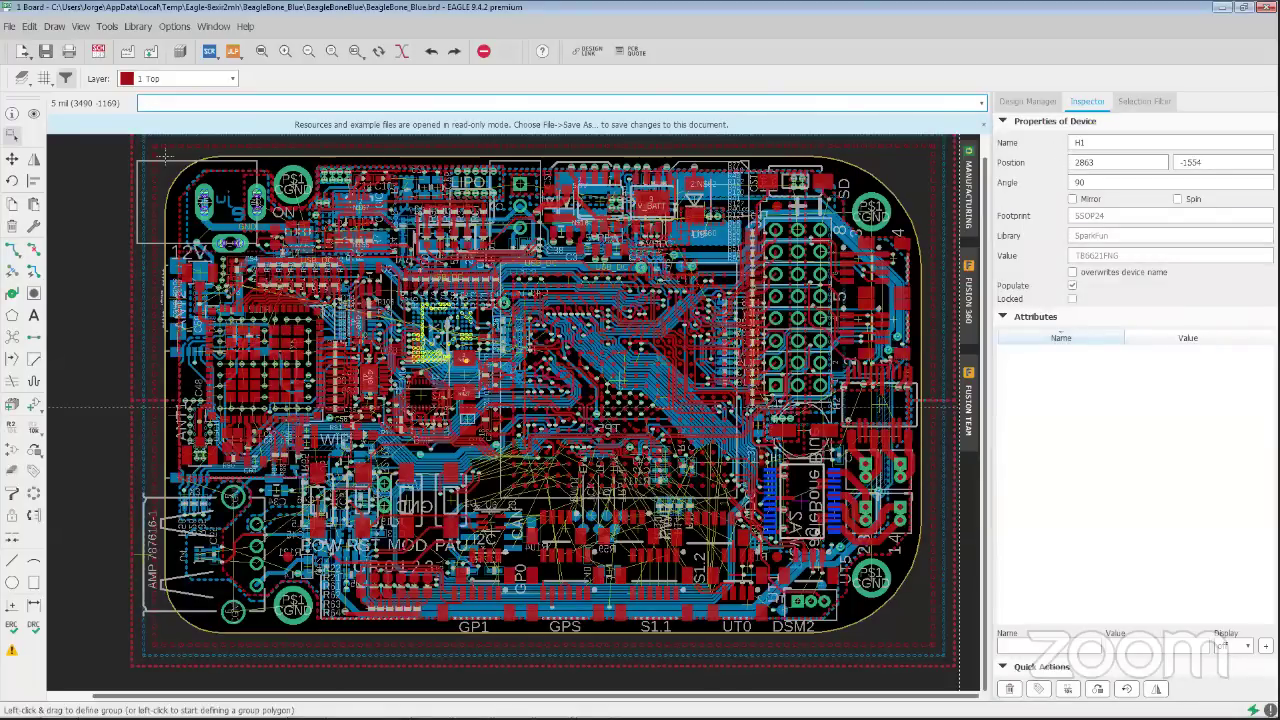
Start a custom 3D package for device H1, search all models for SO24, and add the SO24W model with gold leads
right_click(800, 502)
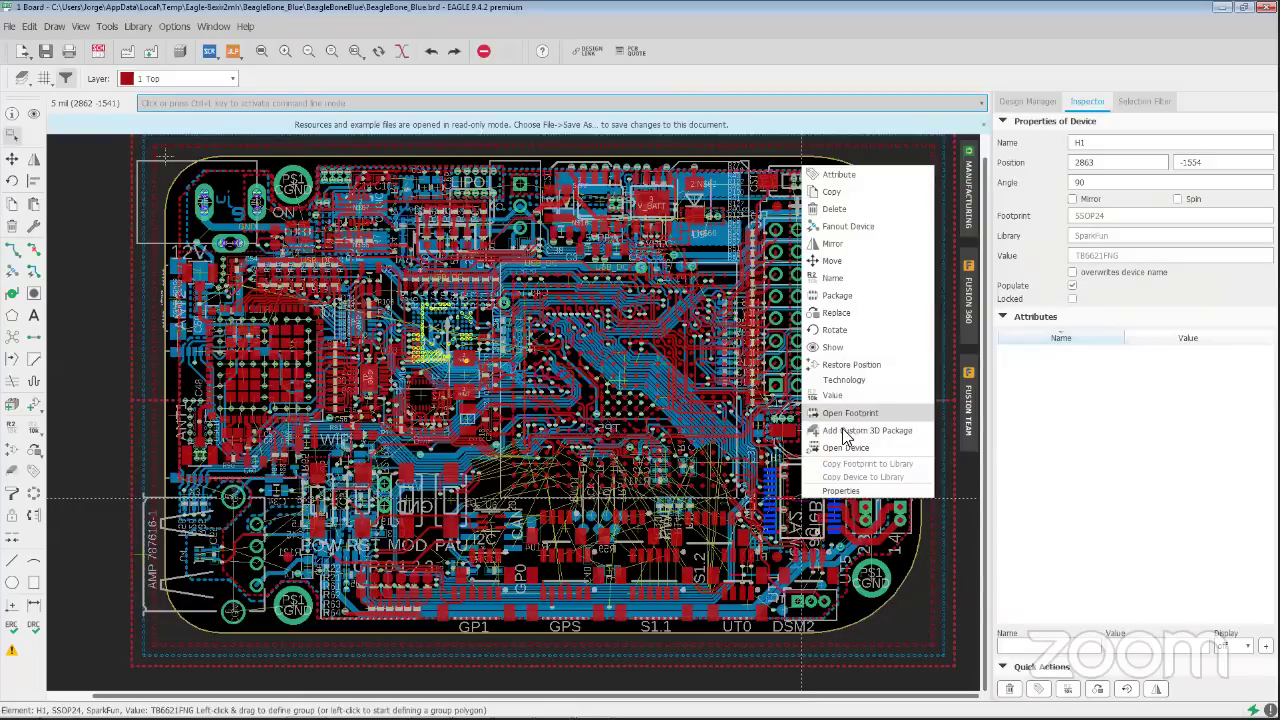
left_click(849, 431)
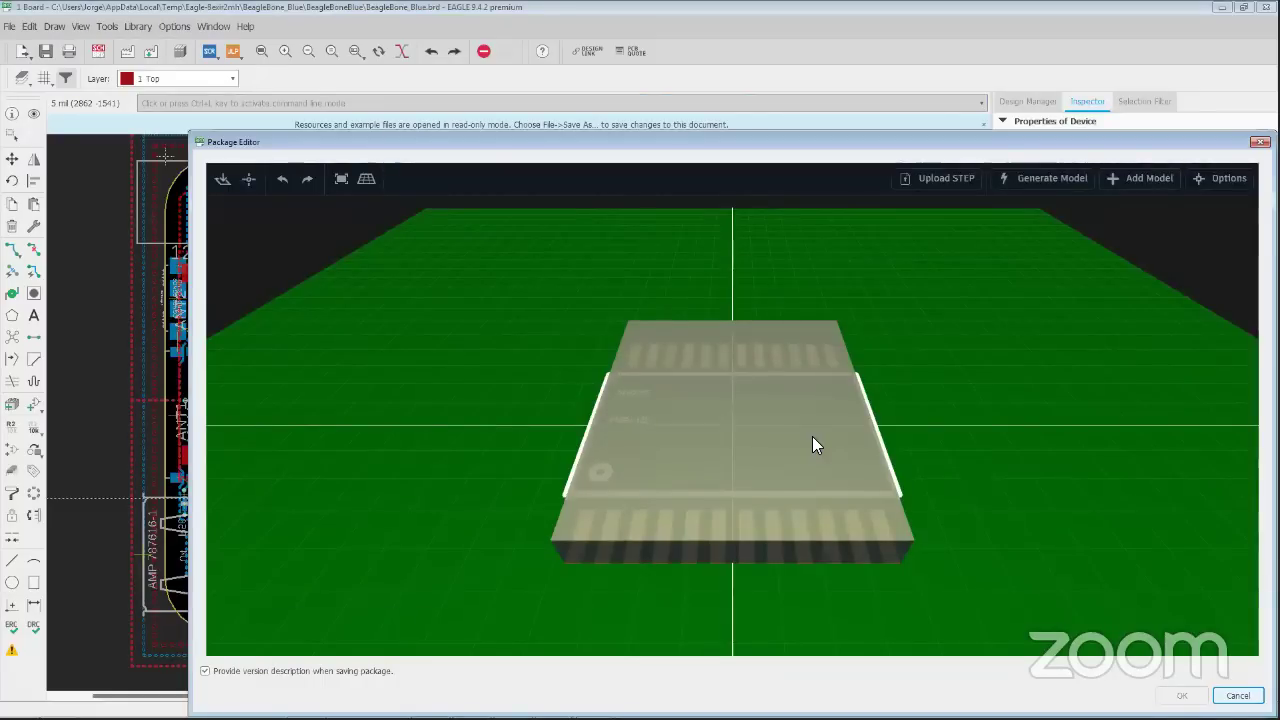
left_click(1150, 180)
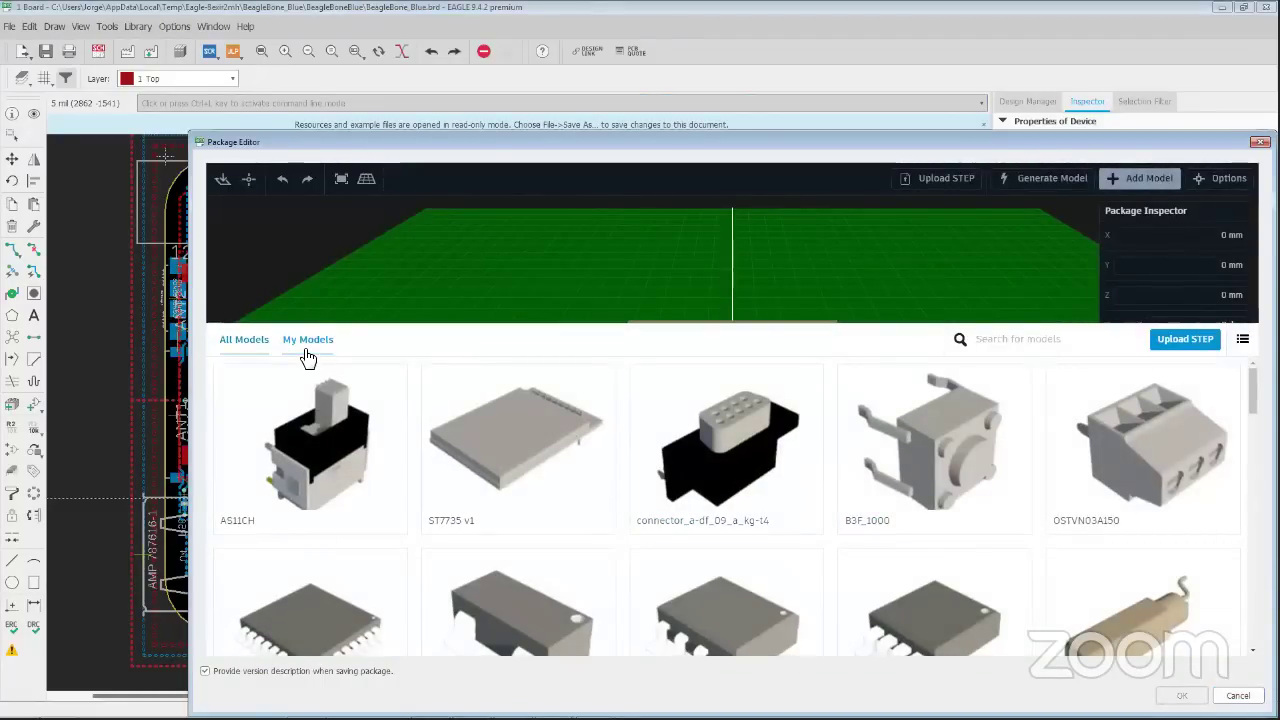
left_click(263, 345)
left_click(1020, 342)
type("SOP24")
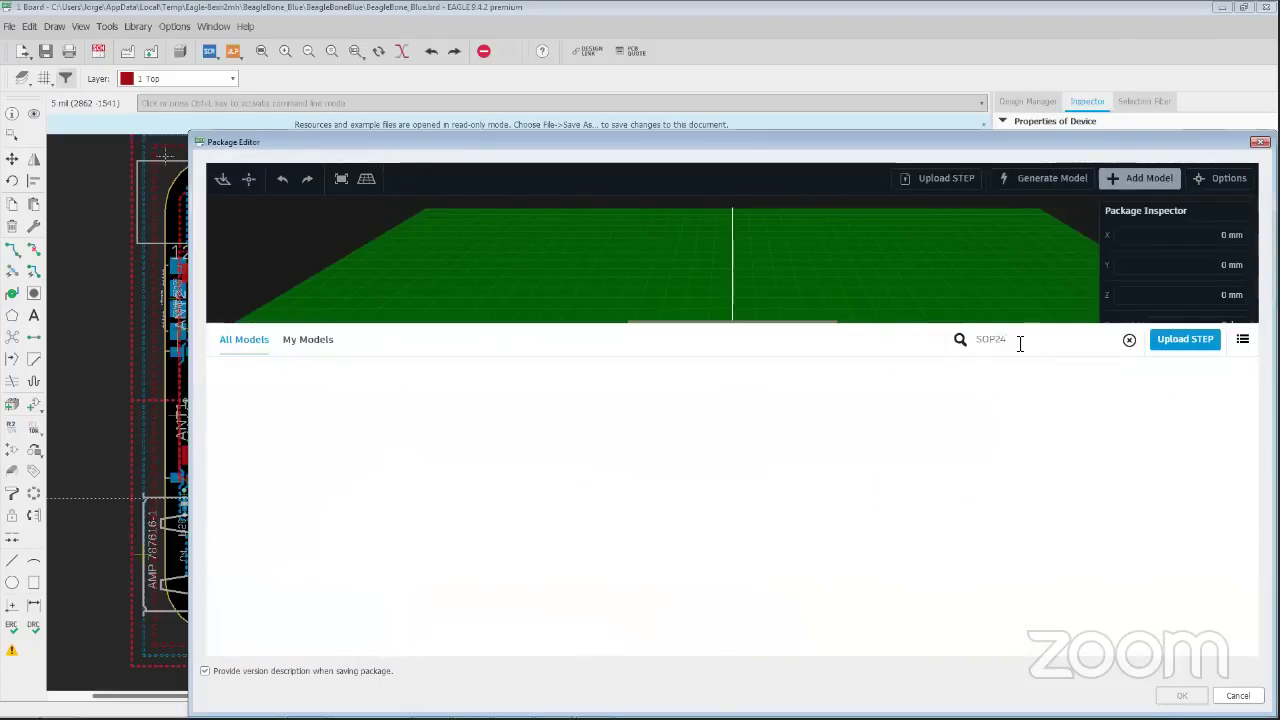
key("BackSpace")
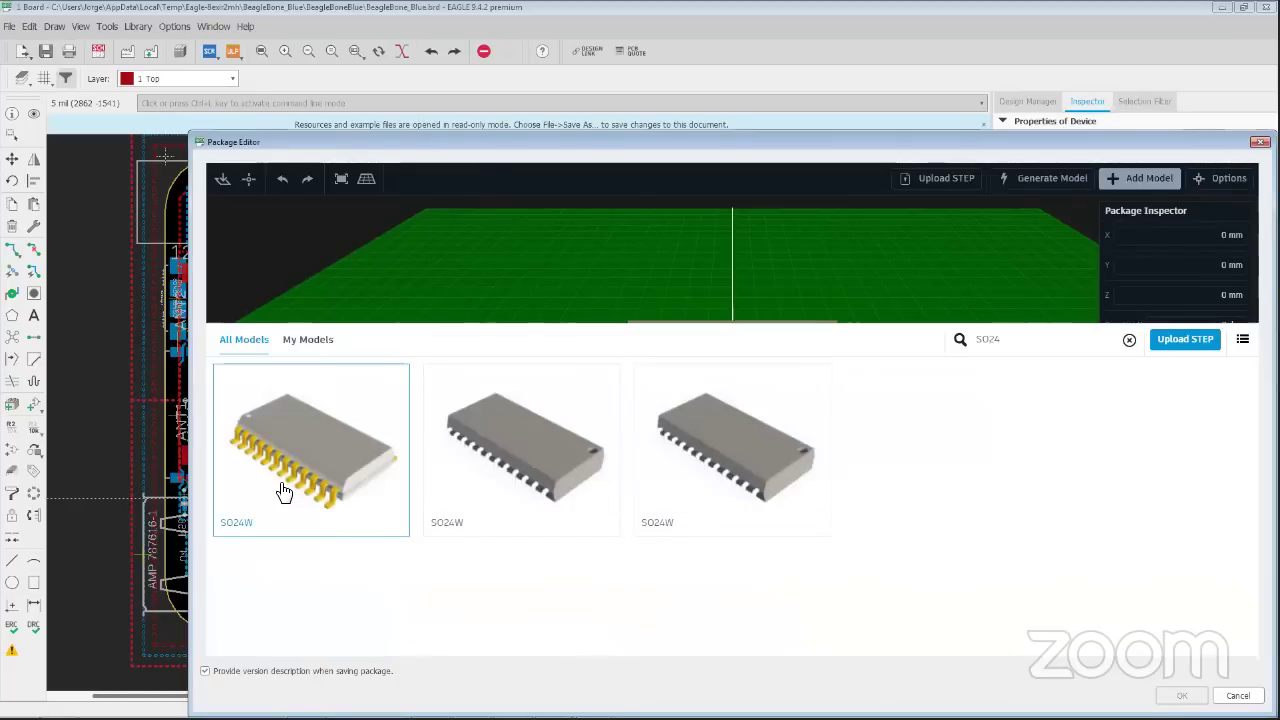
left_click(320, 470)
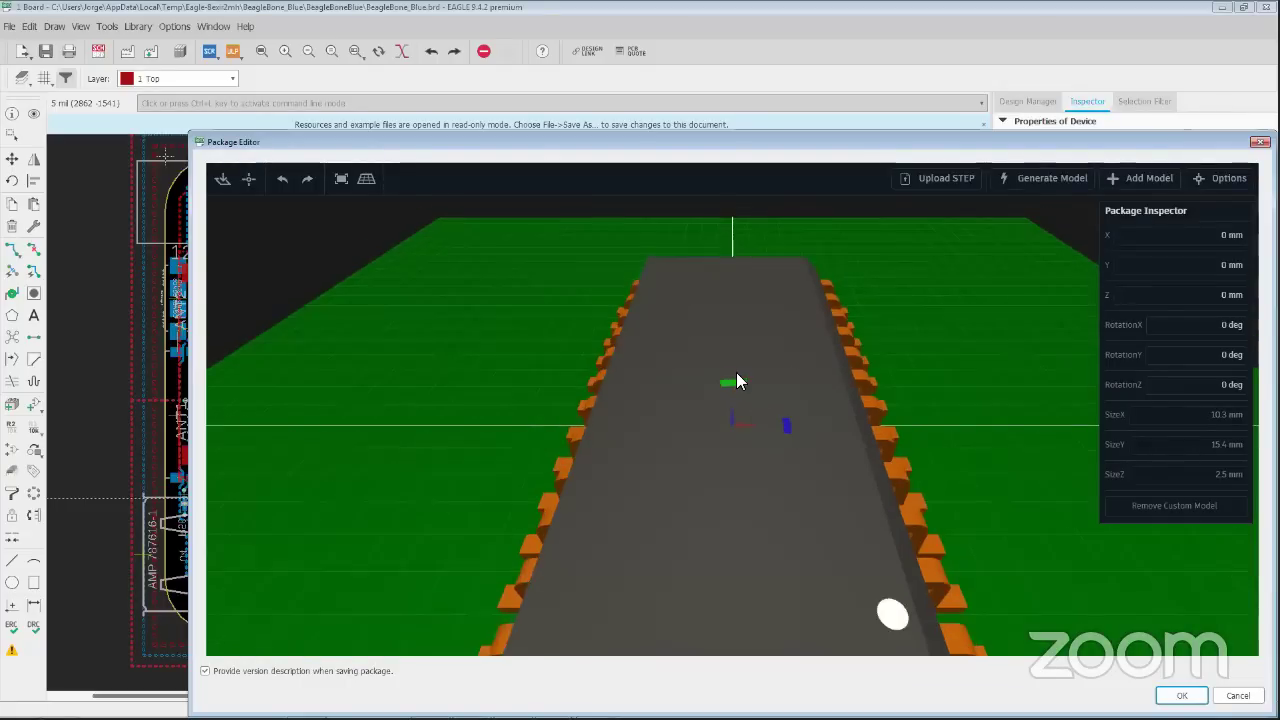
Rotate the SO24W model 90 degrees about its Z axis
left_click_drag(782, 426, 740, 352)
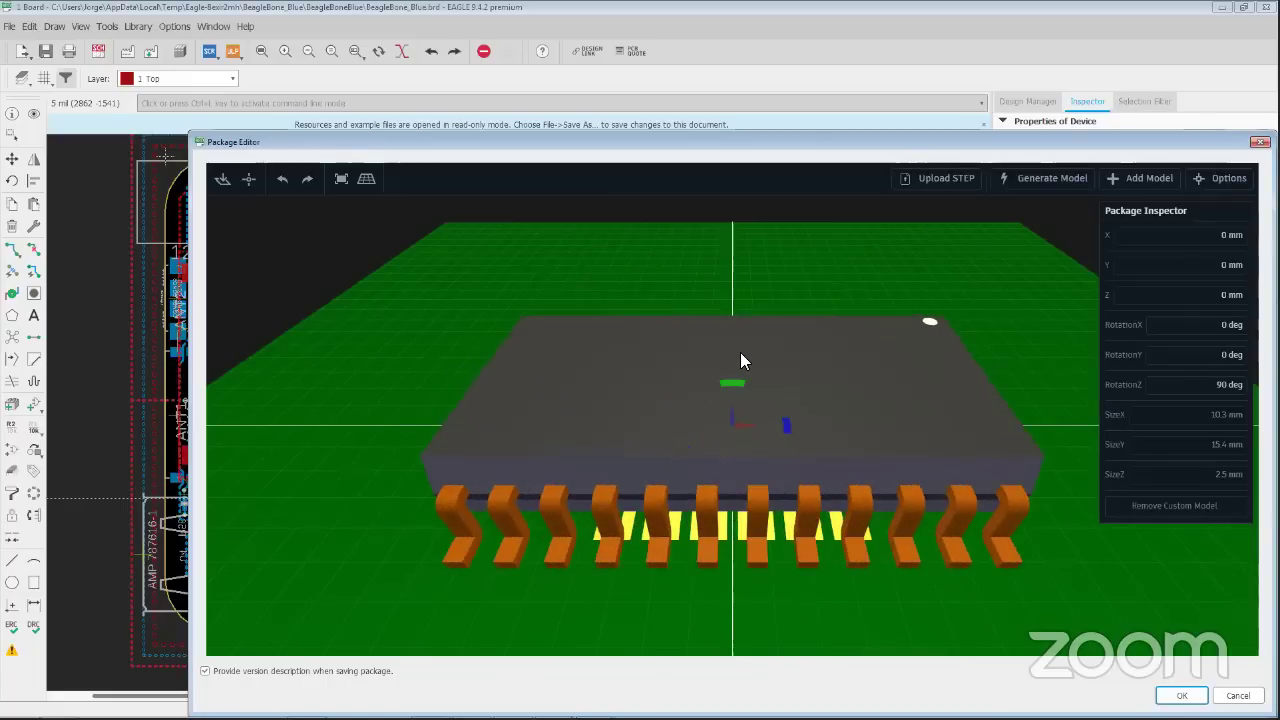
Search all models for SOIC24 and 24, and replace the current model with DW0024A rotated 90 degrees about Z
left_click(1140, 178)
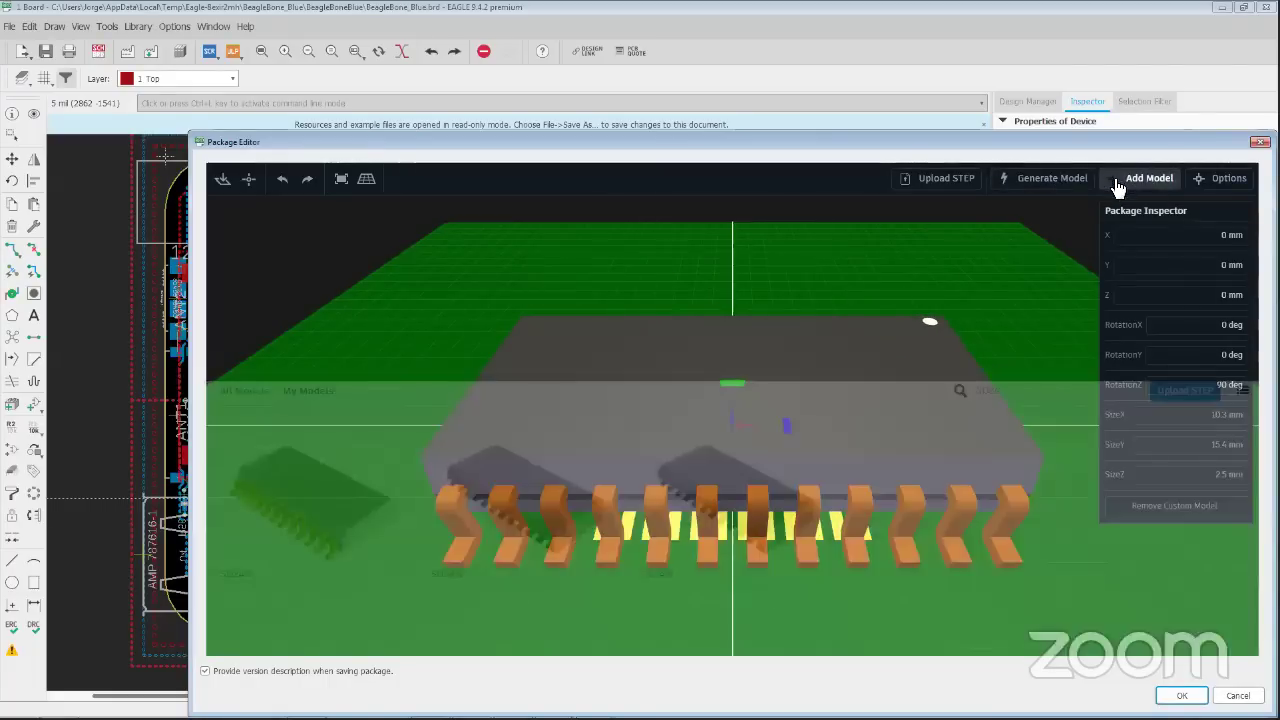
left_click(1029, 340)
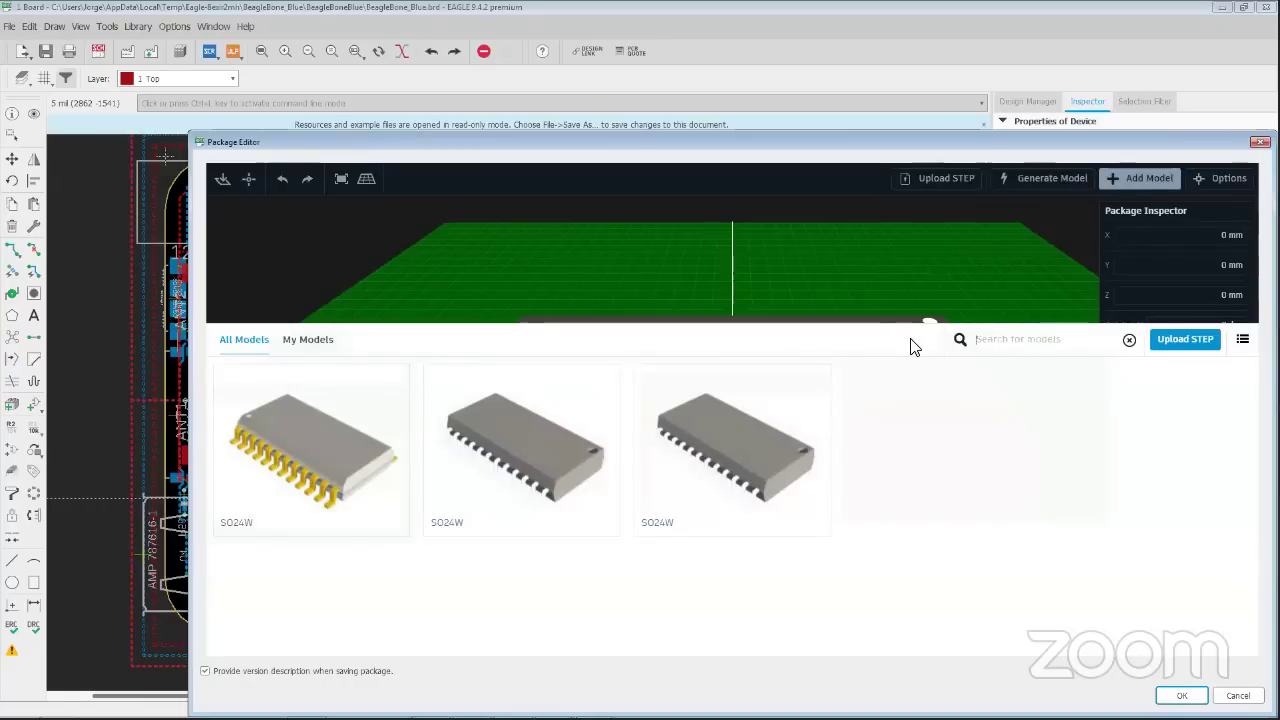
type("IC24")
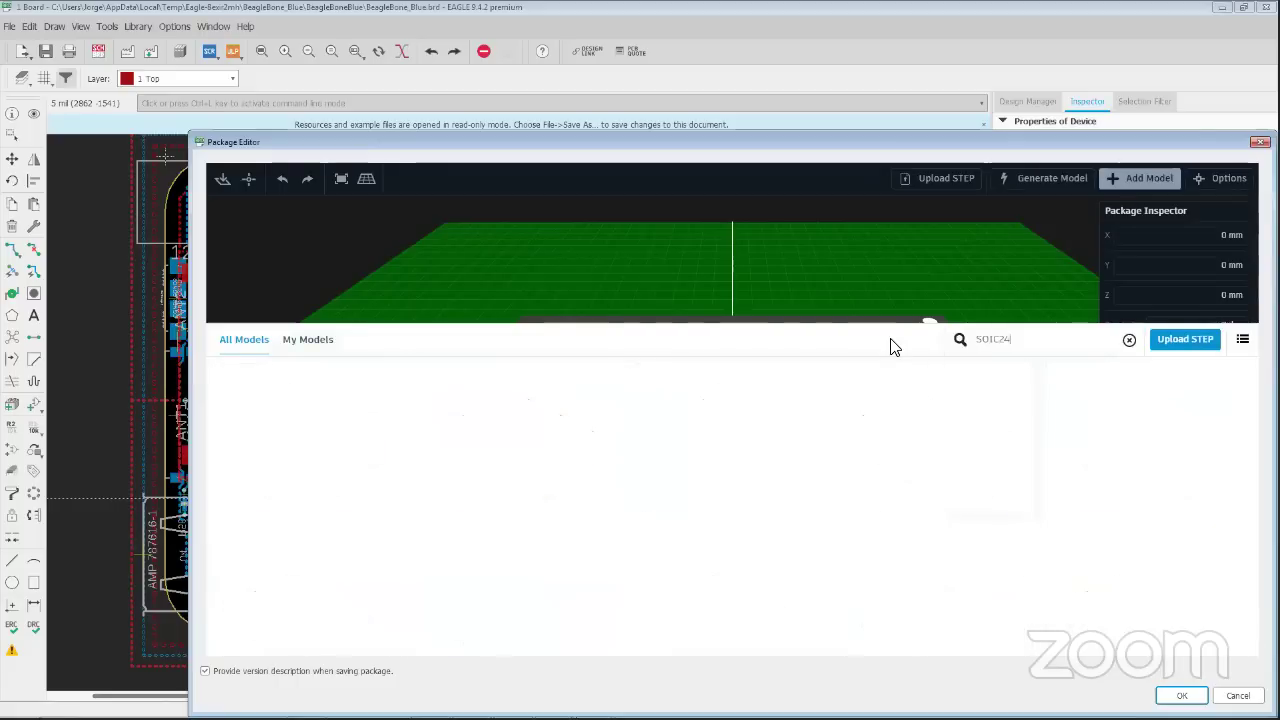
key("BackSpace")
key("BackSpace")
key("BackSpace")
type("24")
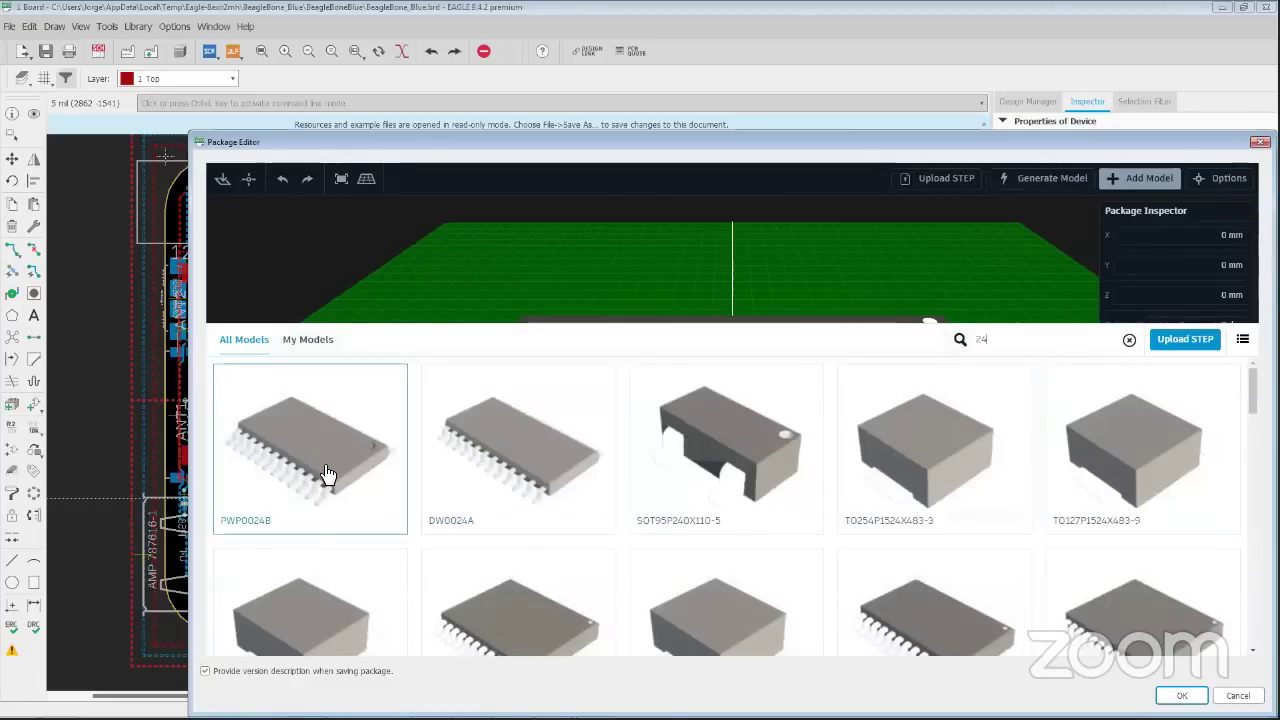
left_click(516, 462)
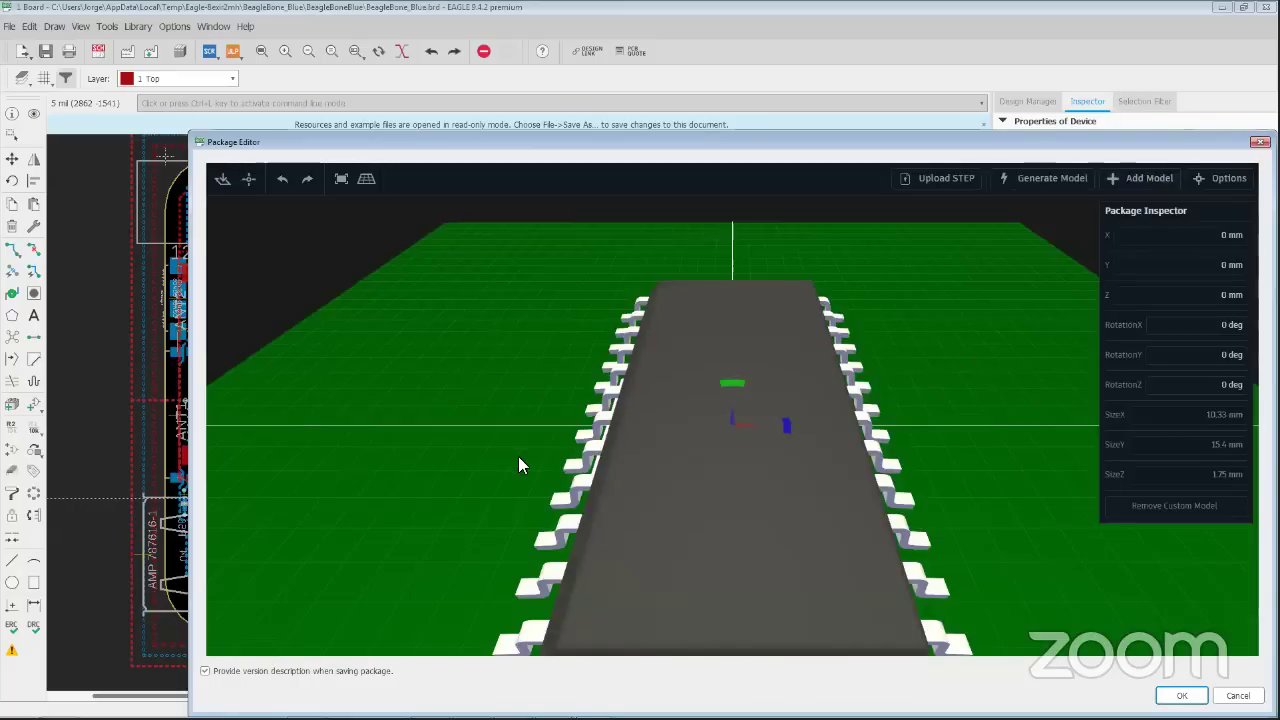
left_click_drag(706, 486, 762, 375)
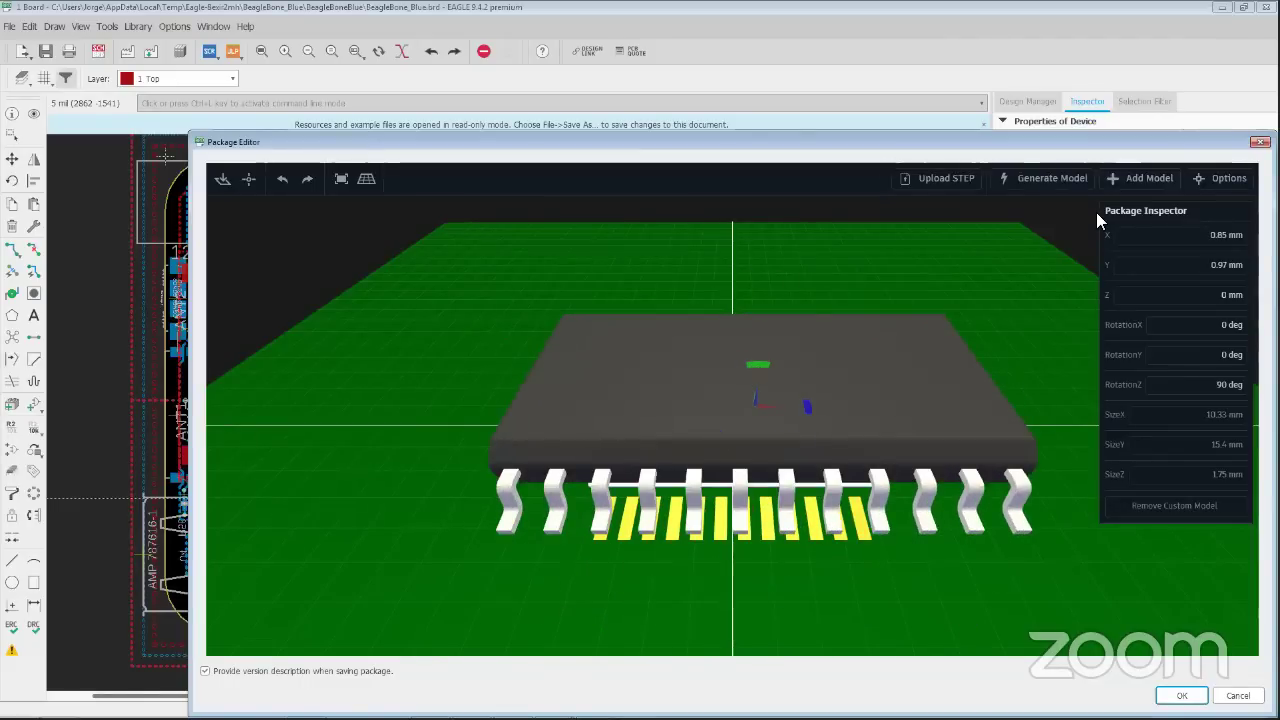
Replace the model with SOP65P640X120-24 from the results for 24 and rotate it 90 degrees about Z
left_click(1143, 178)
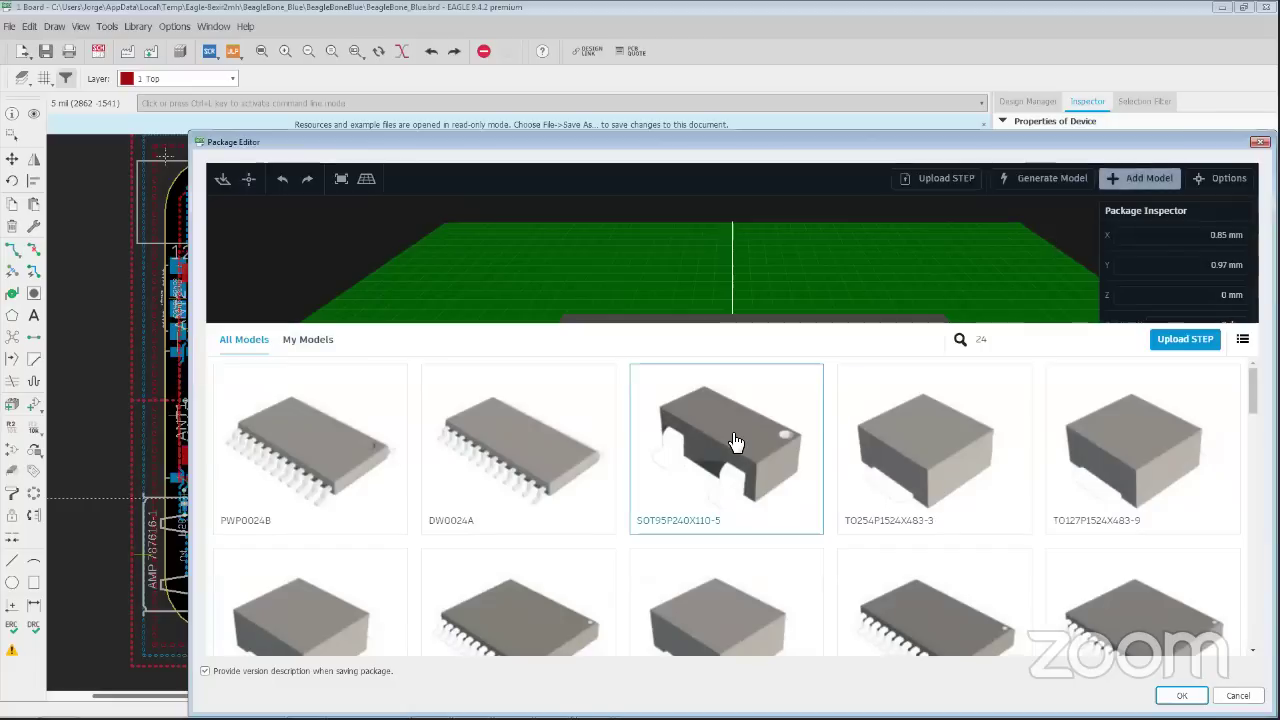
scroll(735, 441, "down", 2)
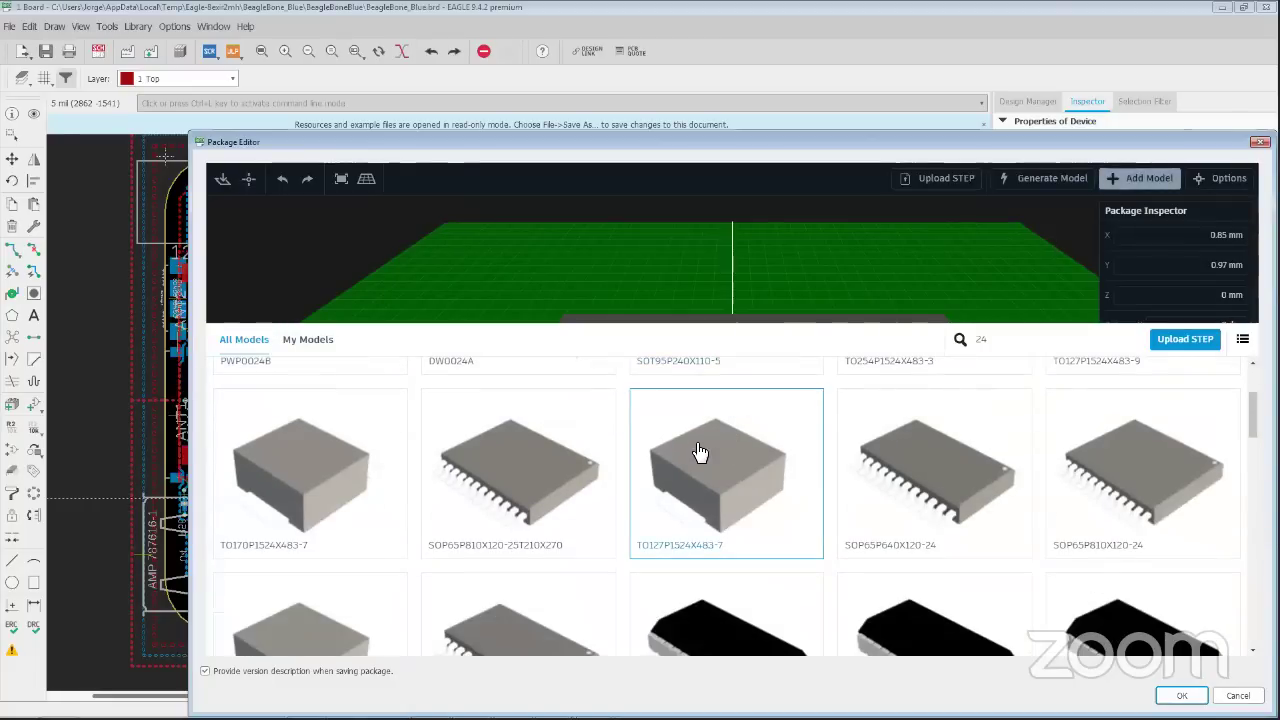
scroll(712, 440, "down", 1)
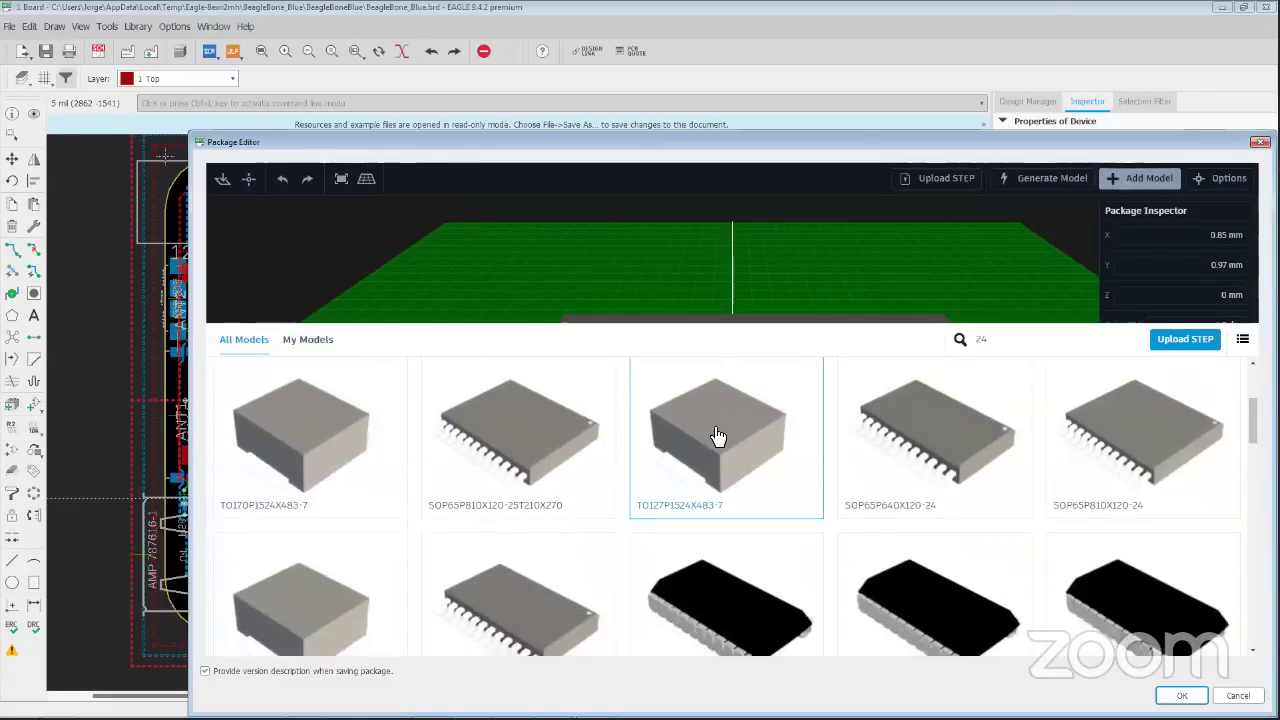
left_click(950, 446)
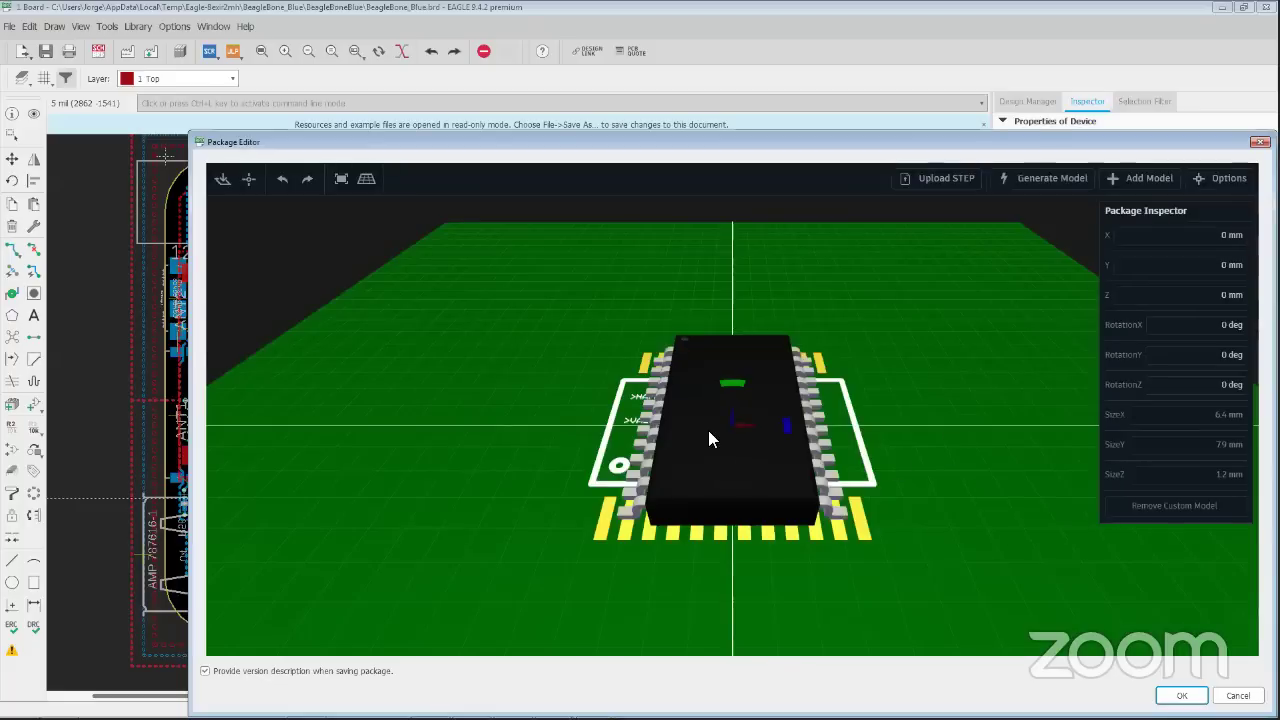
left_click(708, 437)
left_click_drag(786, 422, 731, 328)
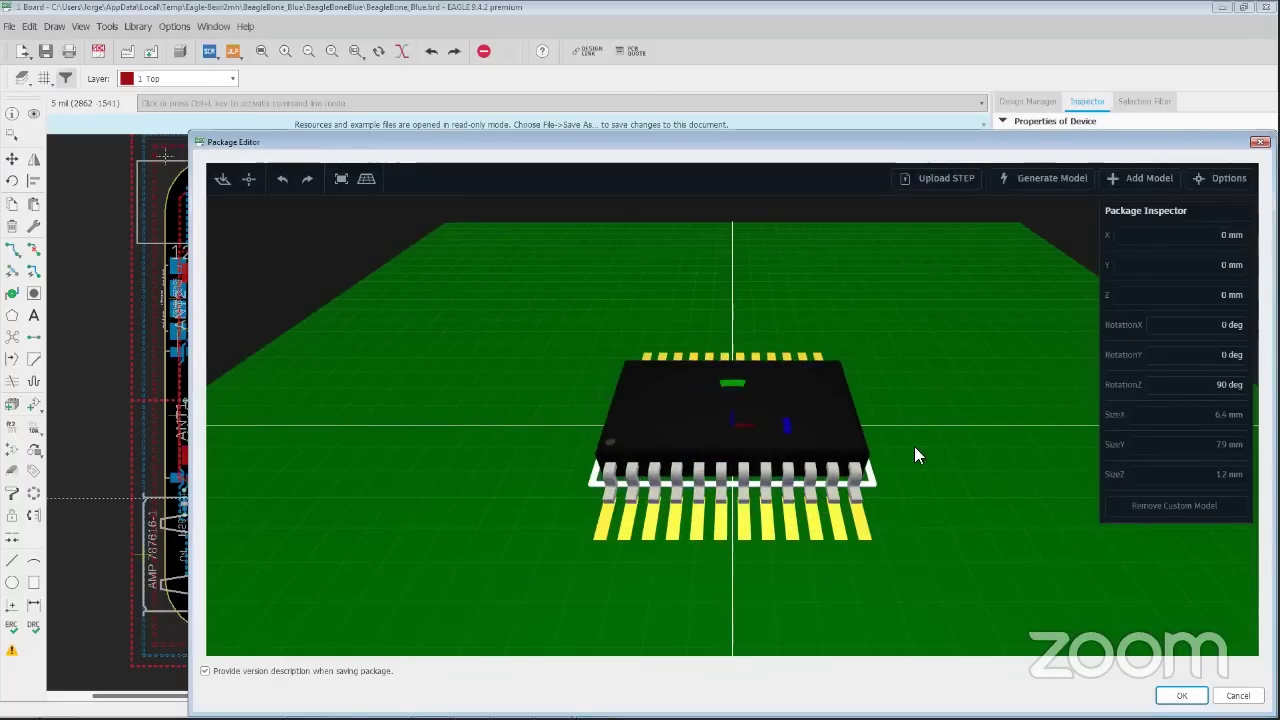
Check the model's fit on the pads and save the custom 3D package with the version description "Assigned model"
left_click_drag(886, 484, 506, 503)
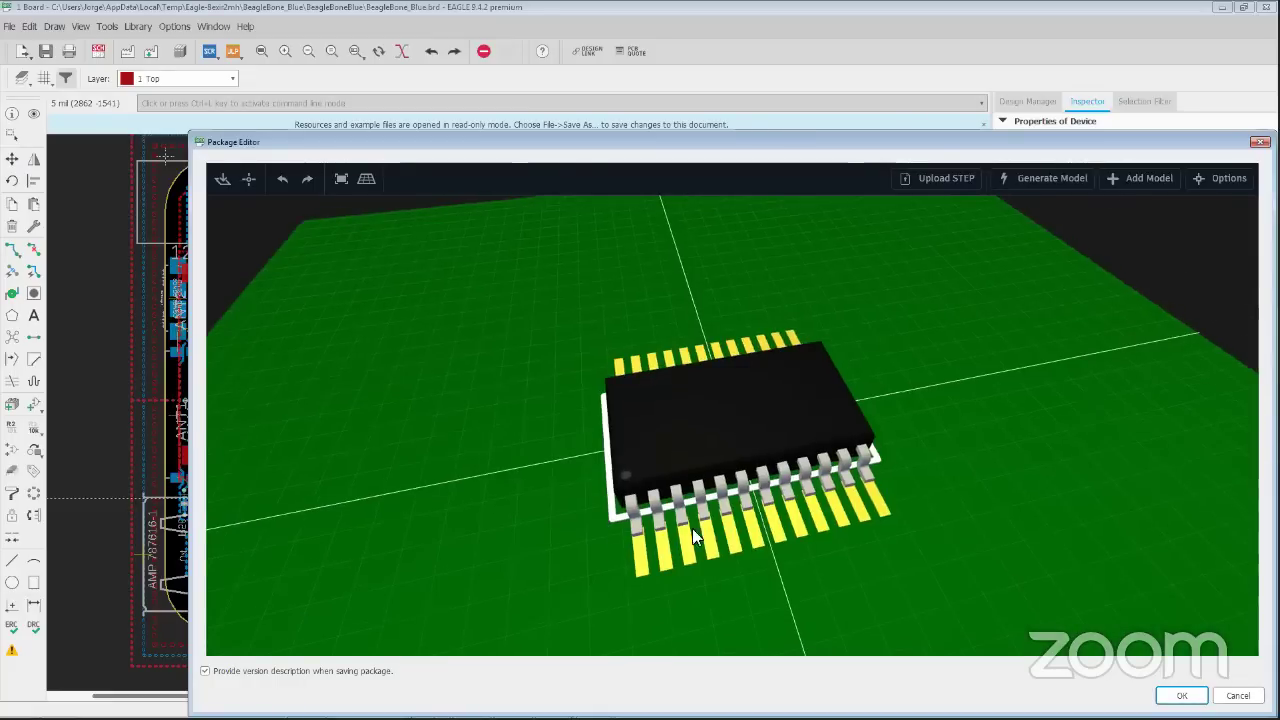
left_click(700, 532)
left_click_drag(648, 478, 1062, 382)
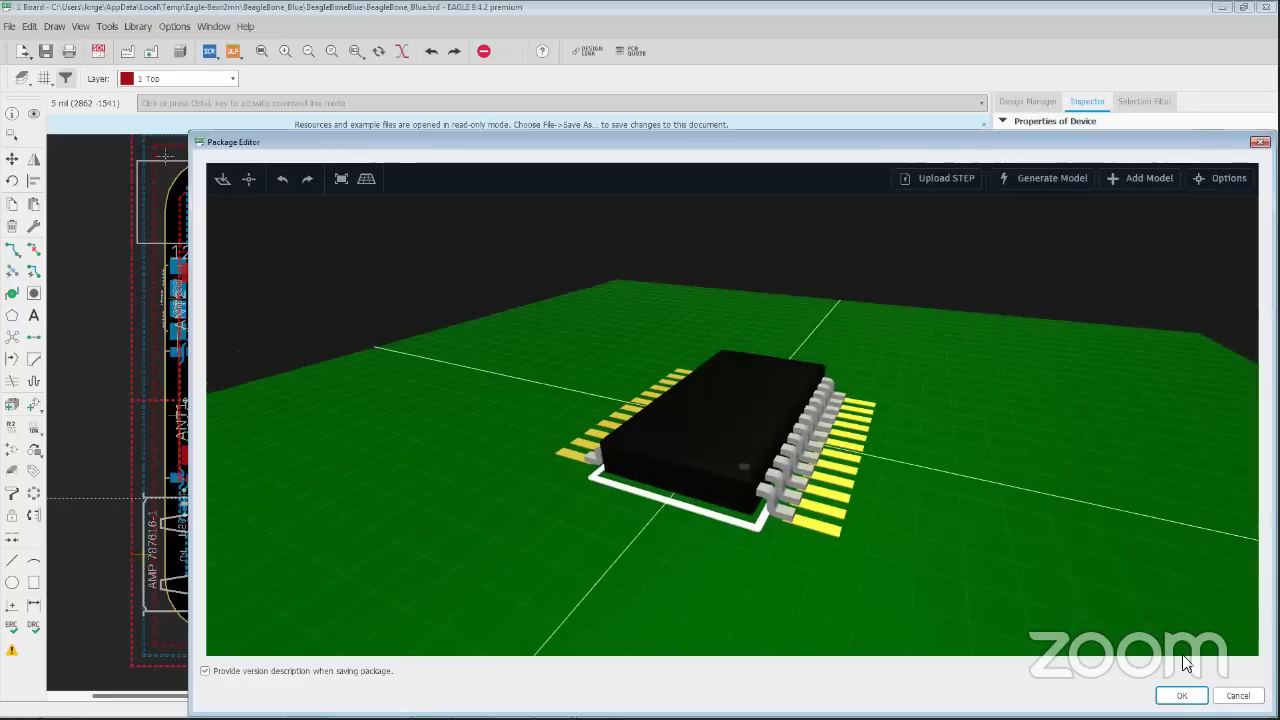
left_click(1178, 697)
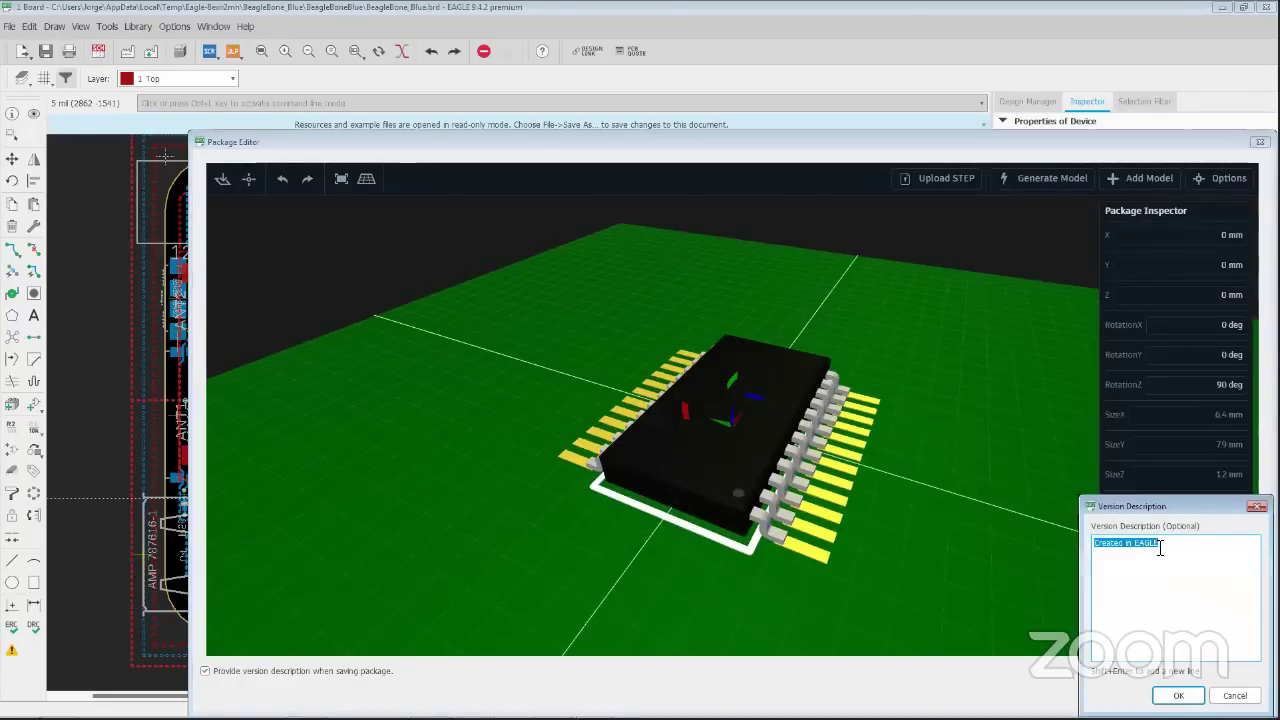
type("Assigned")
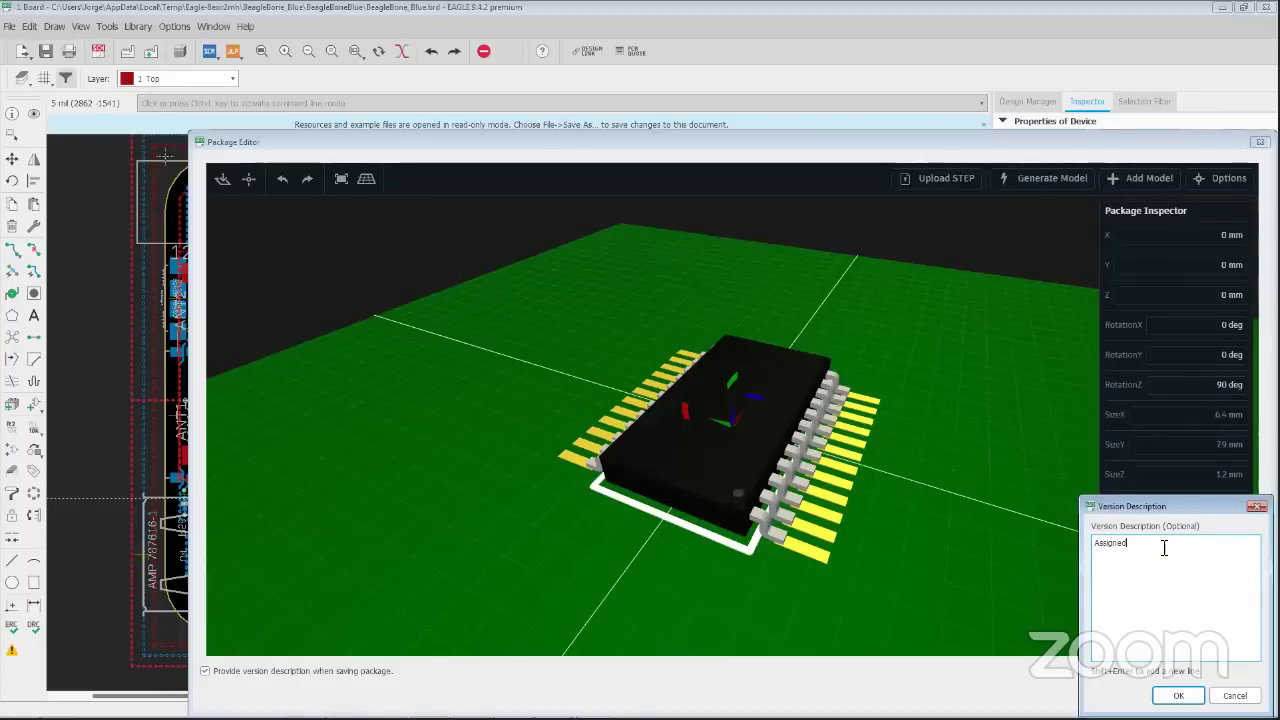
type(" model")
left_click(1178, 695)
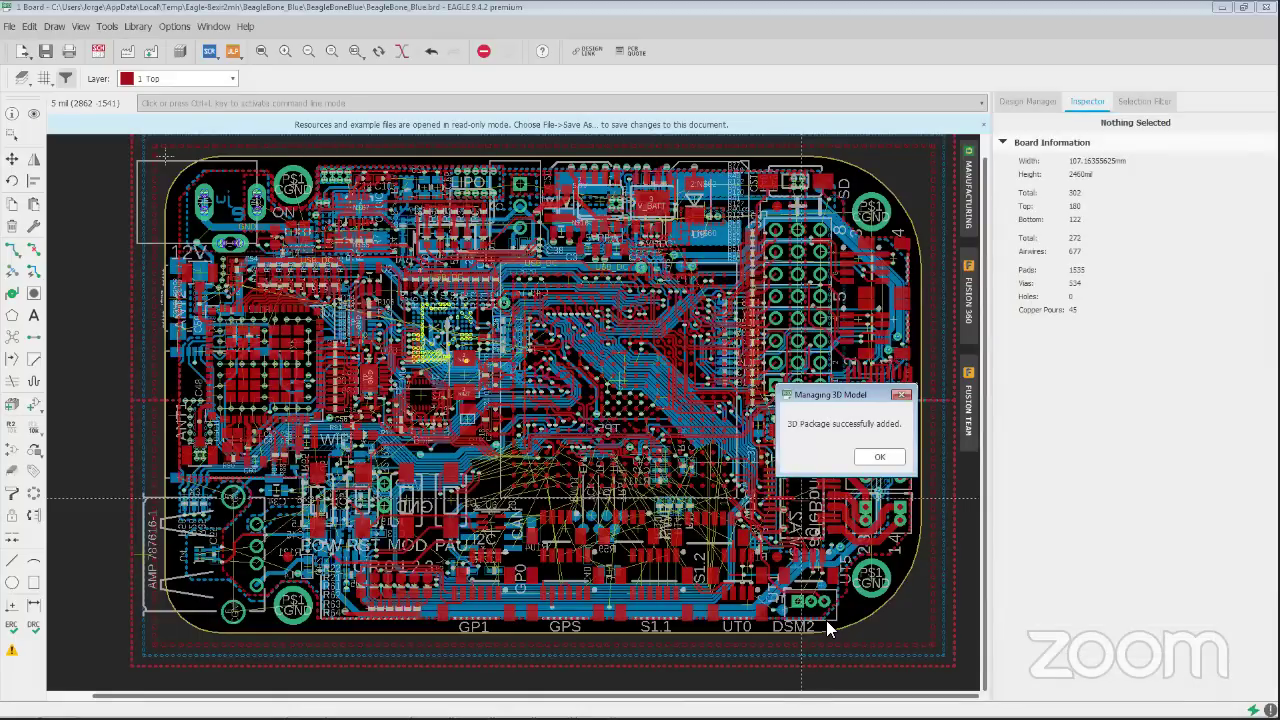
left_click(879, 456)
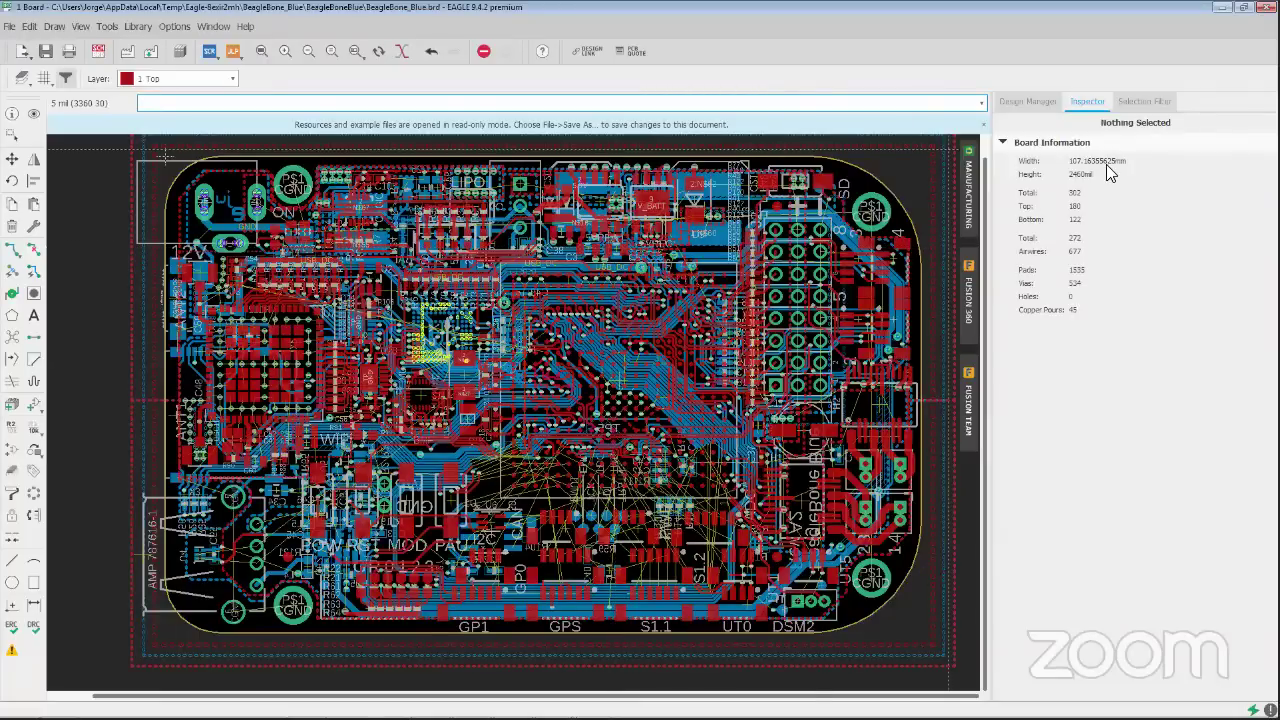
Switch to the EAGLE Control Panel, create a new library, and minimize its editor
left_click(554, 705)
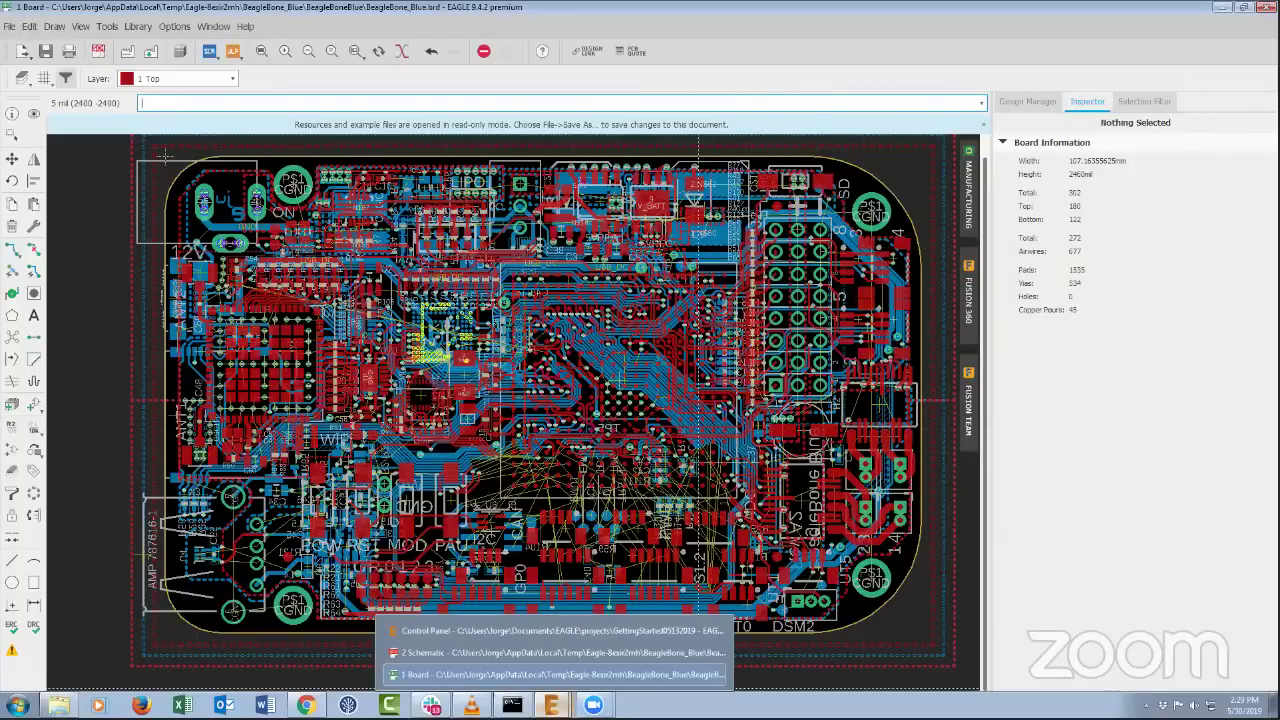
left_click(556, 630)
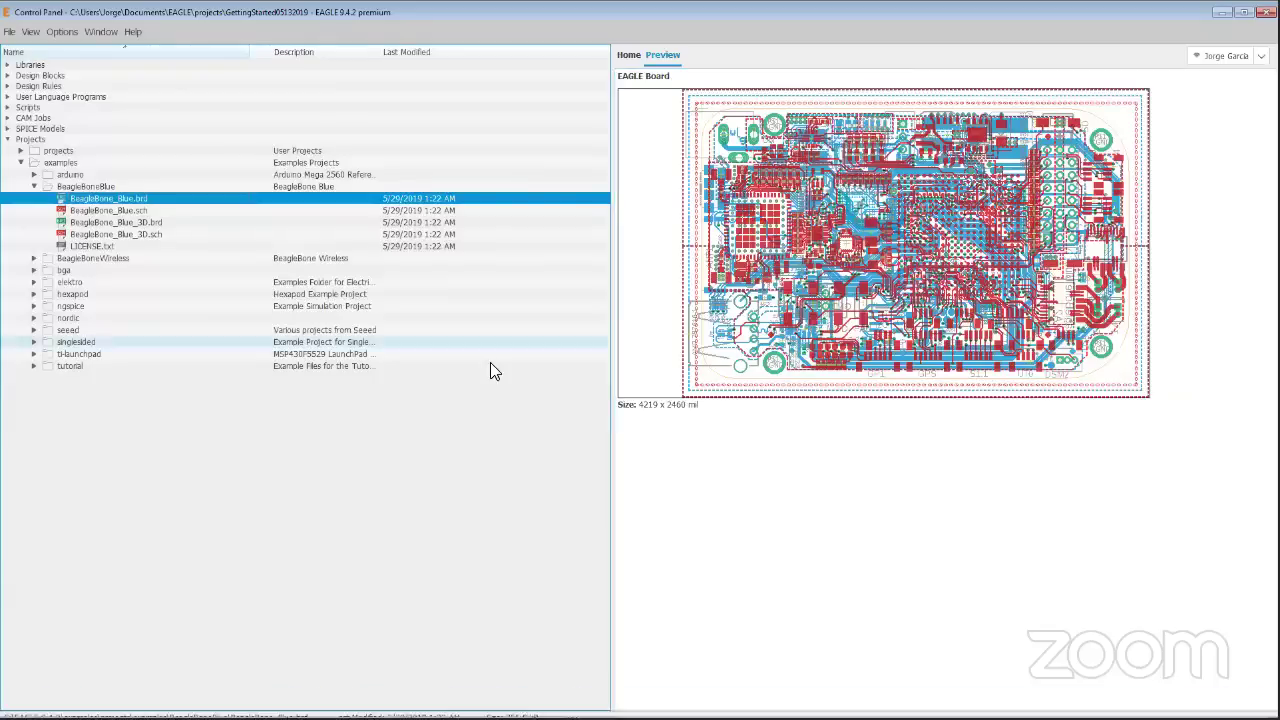
left_click(9, 31)
mouse_move(22, 49)
left_click(170, 101)
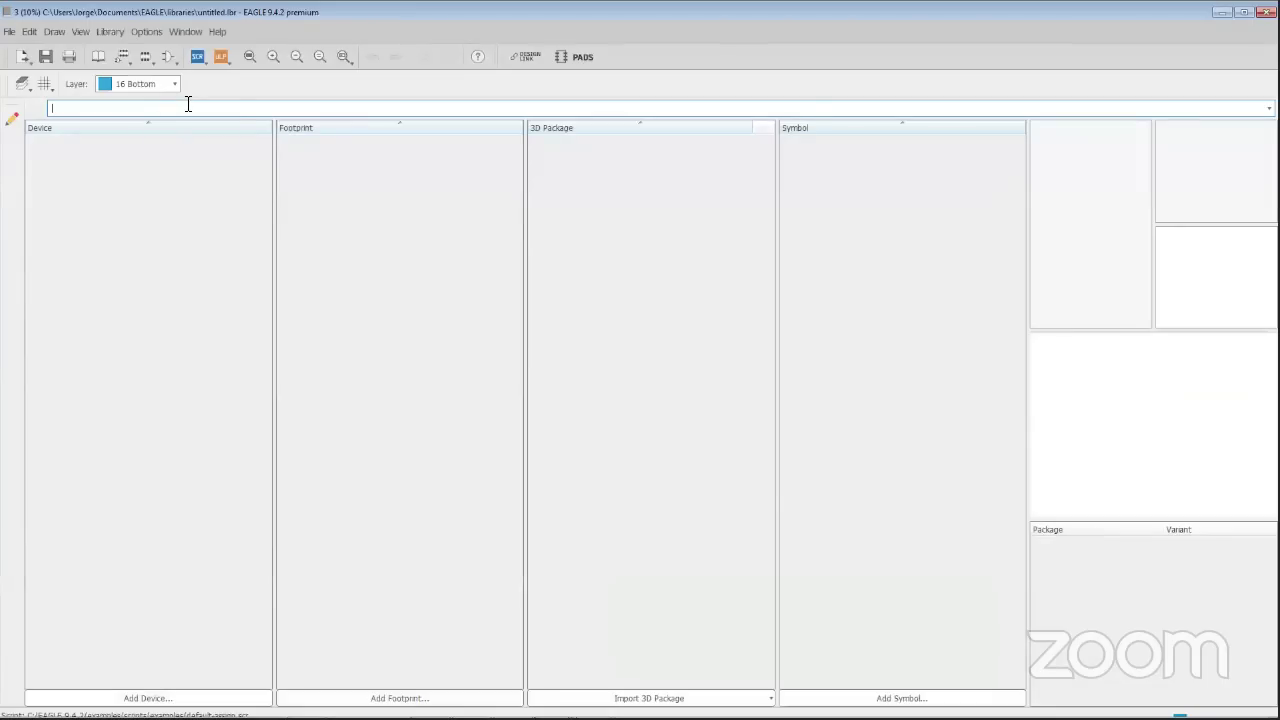
left_click(1221, 12)
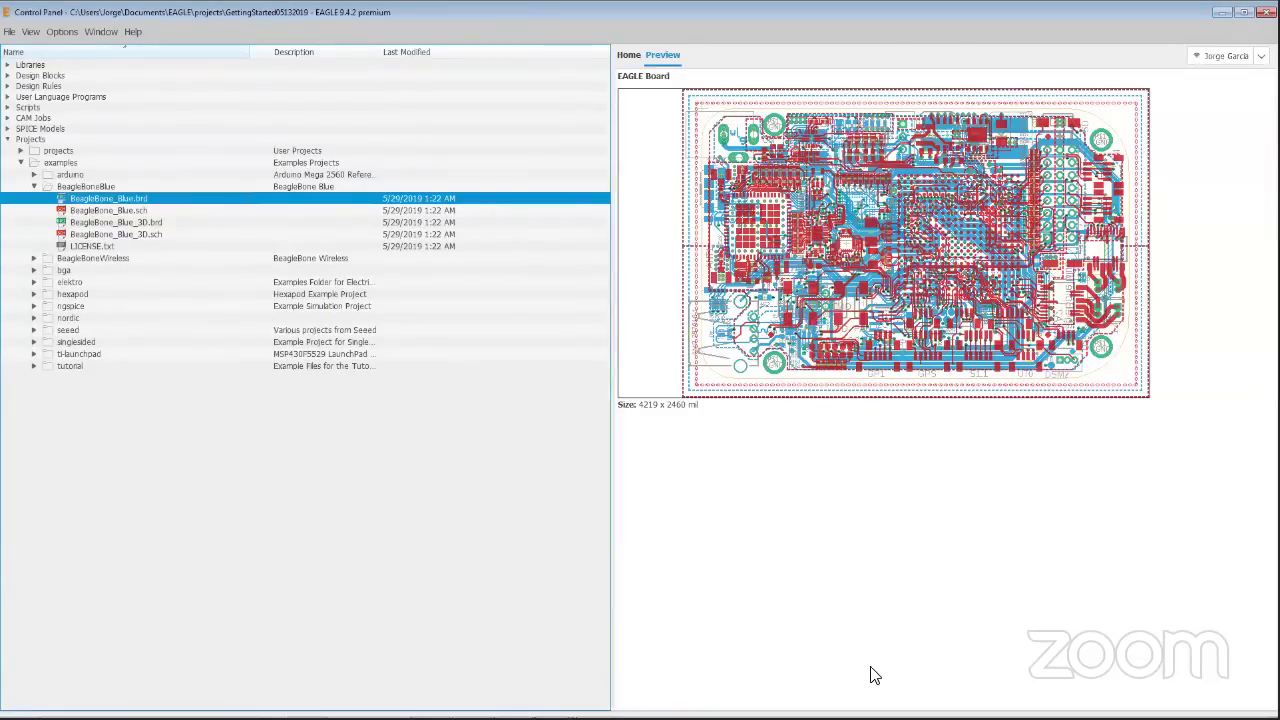
Return to the BeagleBone_Blue board and copy the SSOP24 footprint of device H1 to the new library
mouse_move(594, 705)
mouse_move(551, 705)
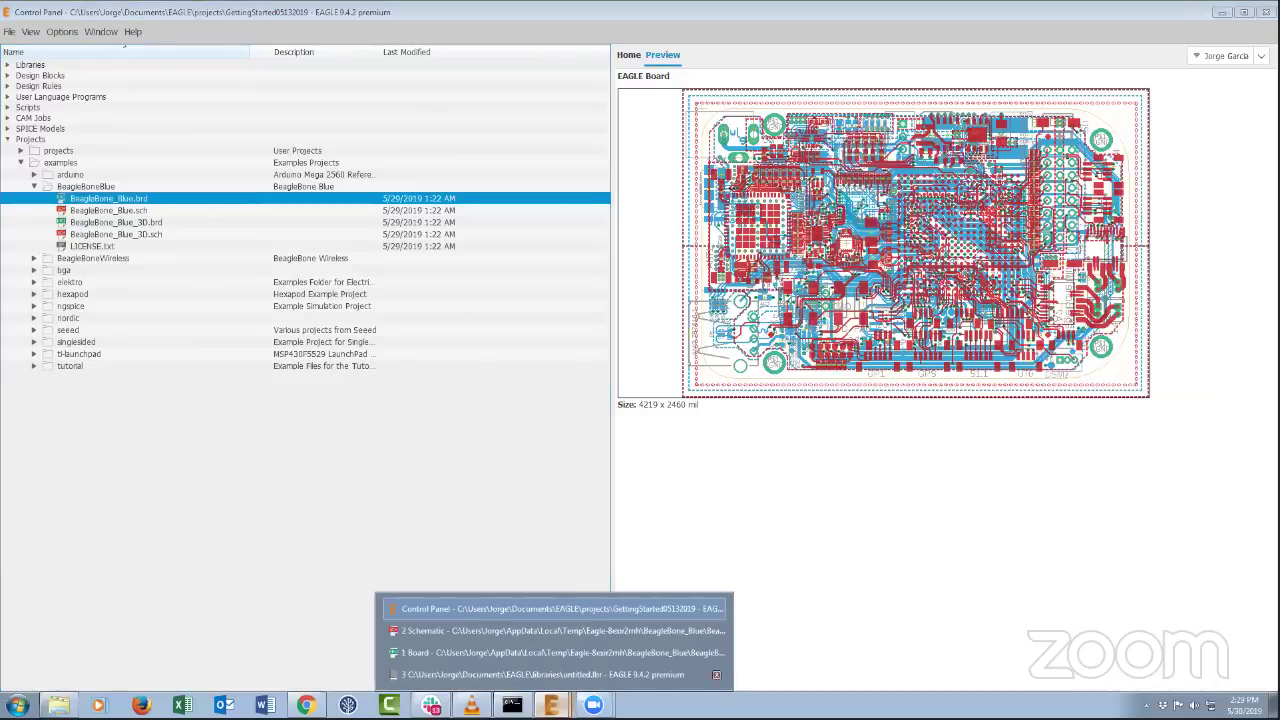
left_click(560, 650)
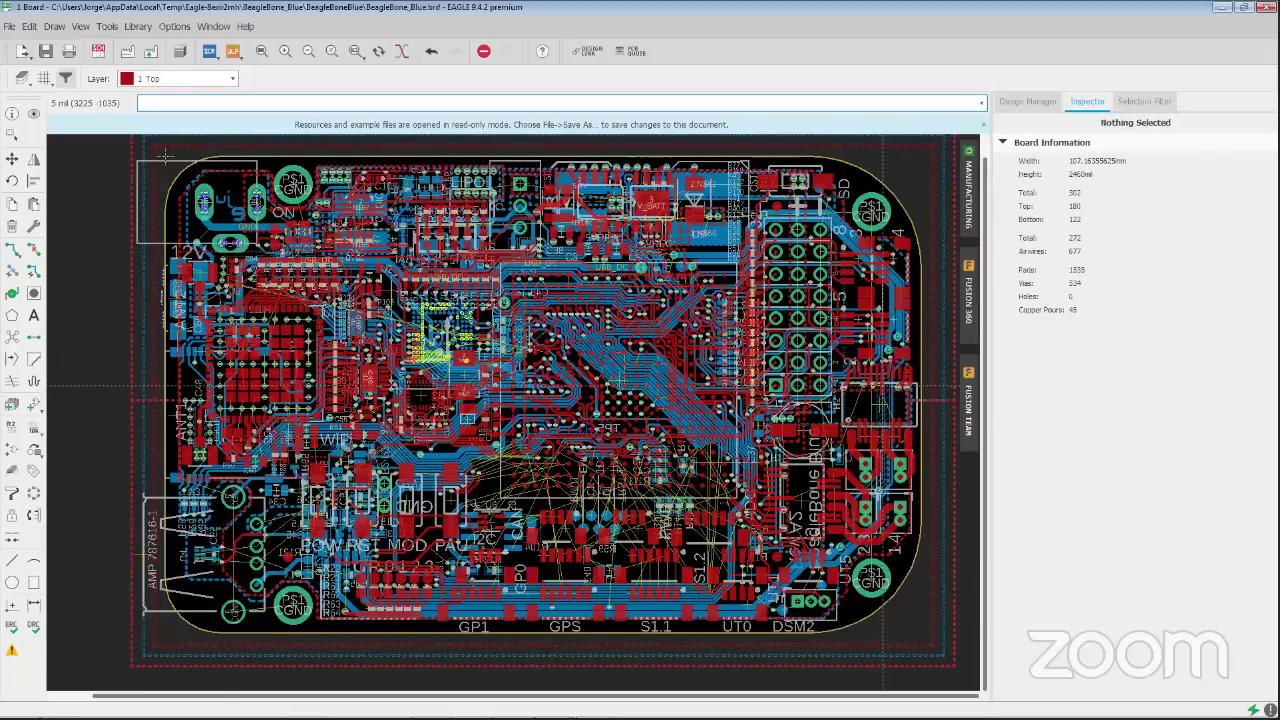
scroll(883, 400, "up", 1)
scroll(741, 548, "up", 1)
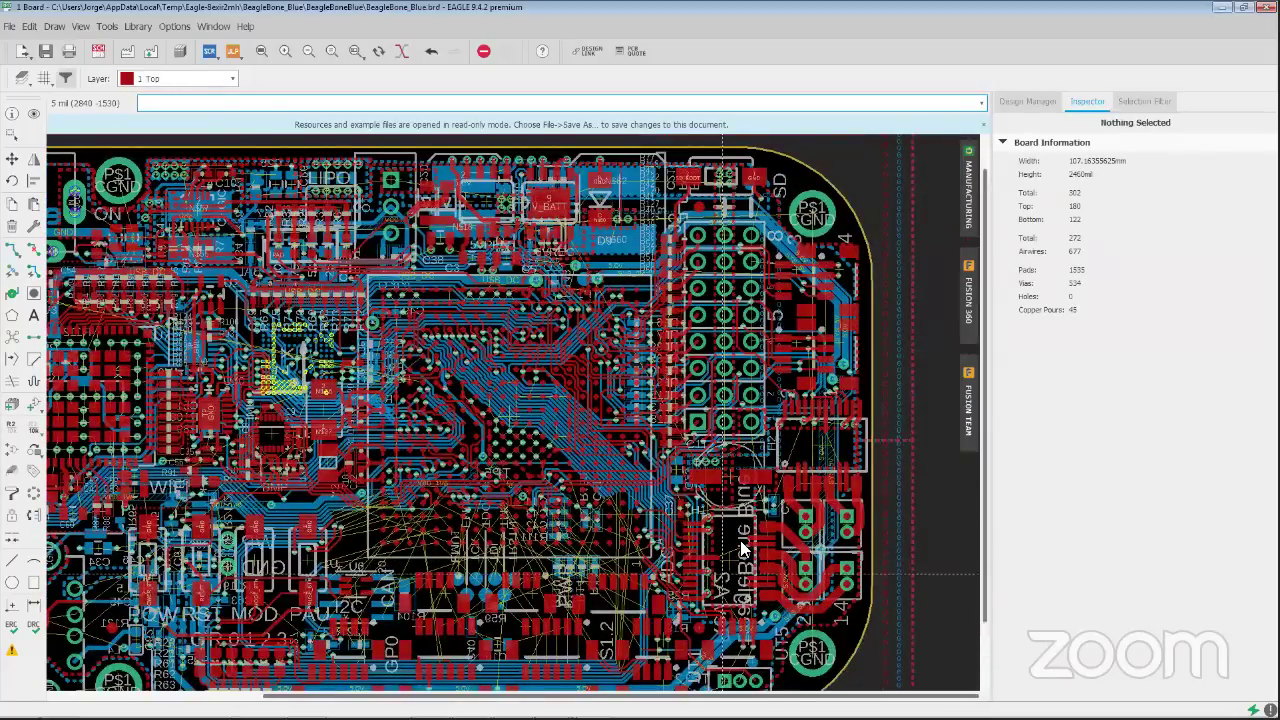
scroll(741, 548, "up", 5)
right_click(740, 545)
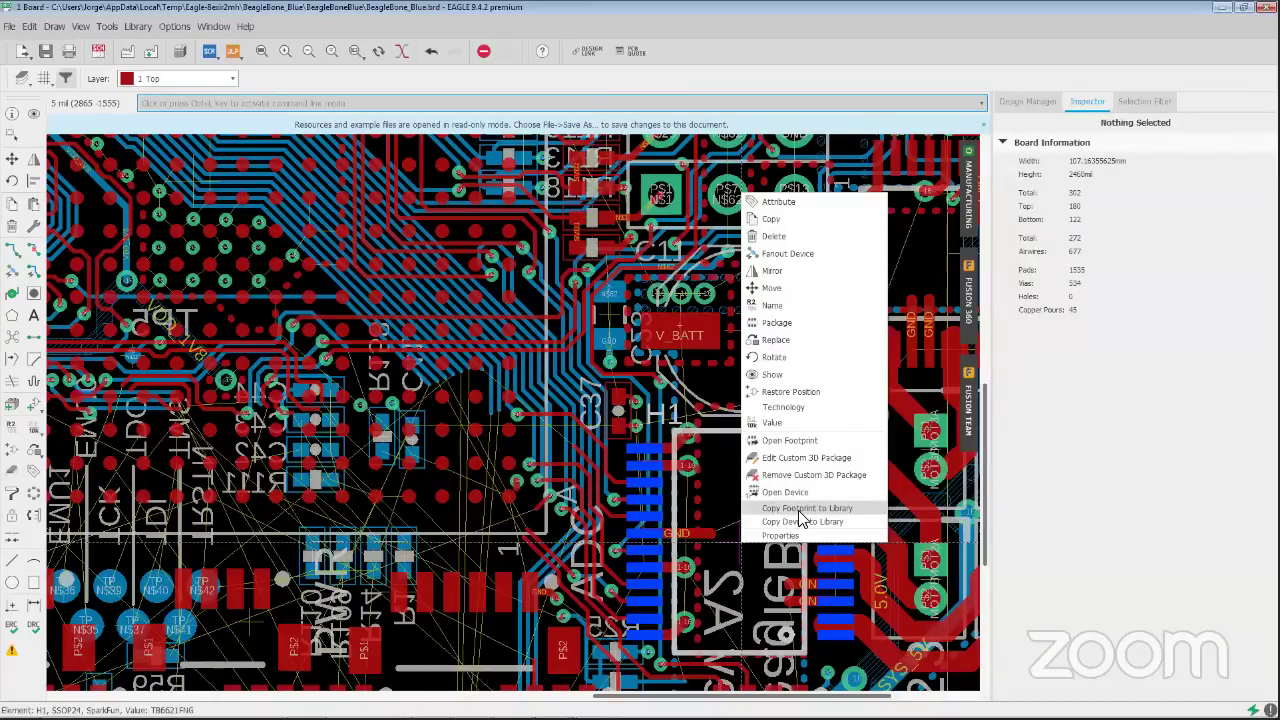
left_click(800, 522)
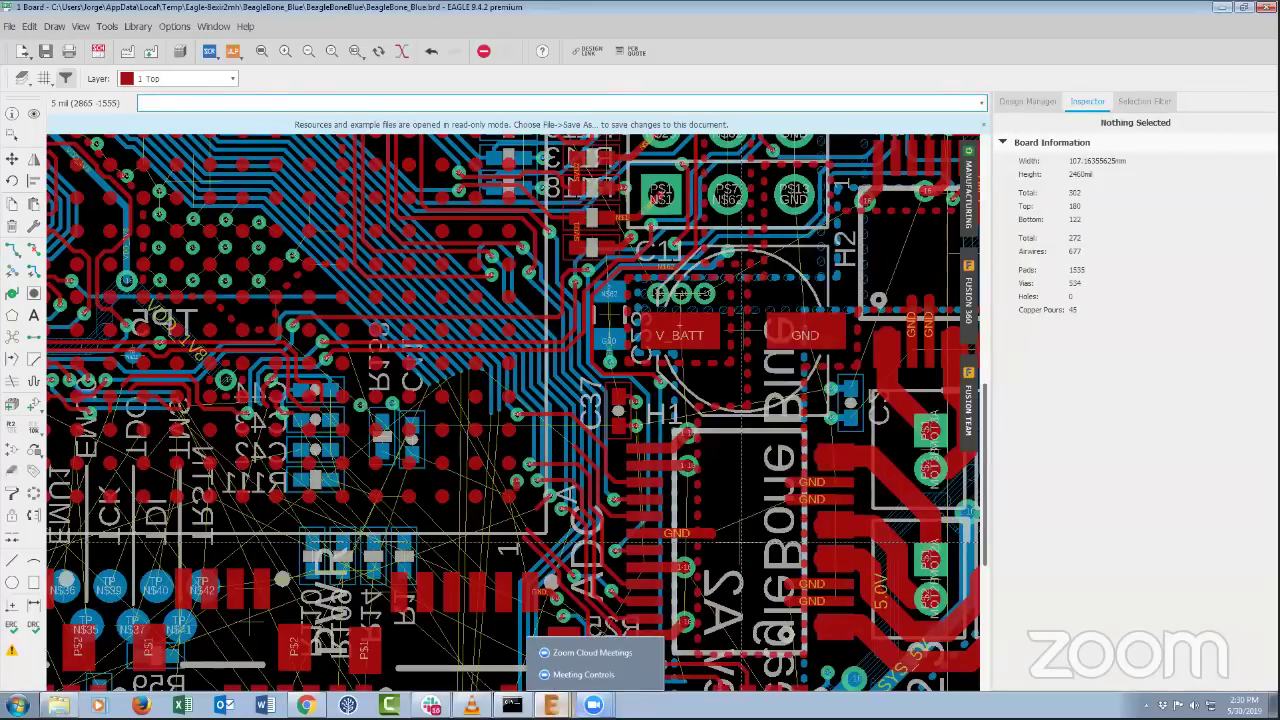
View the SSOP24 footprint in the untitled library, dock the Selection Filter and Inspector panels together as tabs, and minimize the editor
mouse_move(551, 705)
left_click(548, 675)
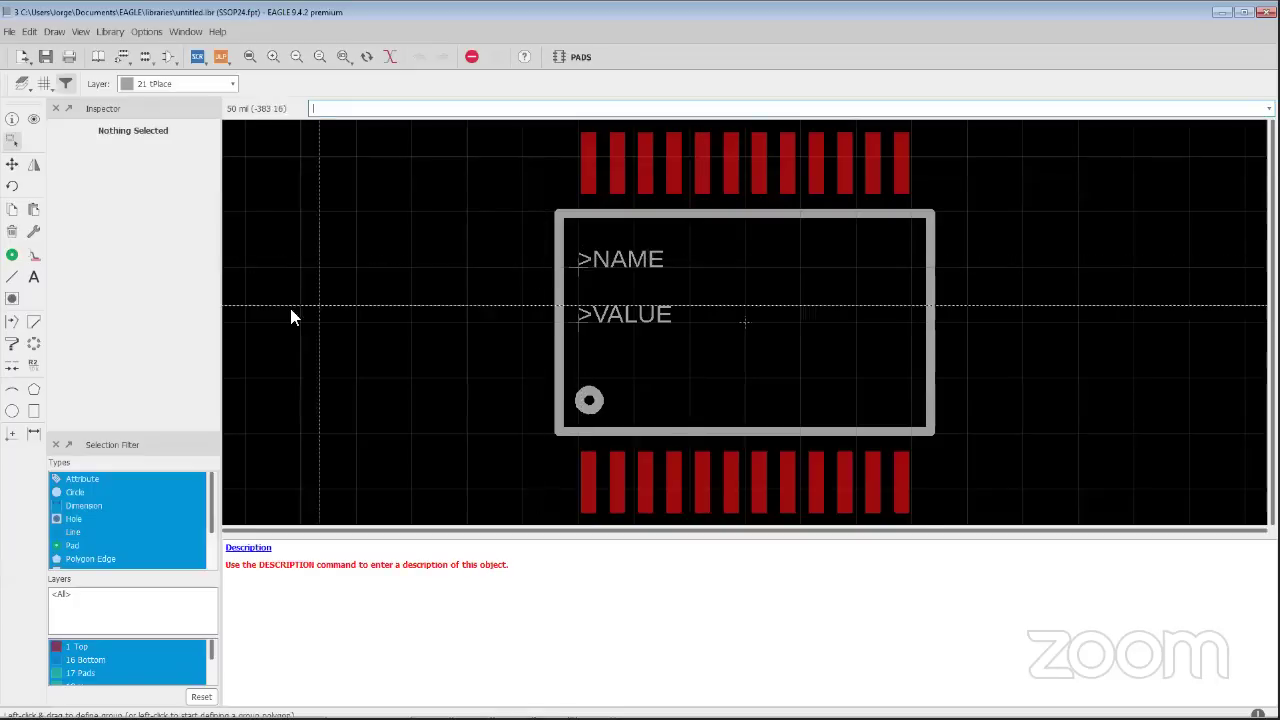
left_click_drag(142, 444, 136, 200)
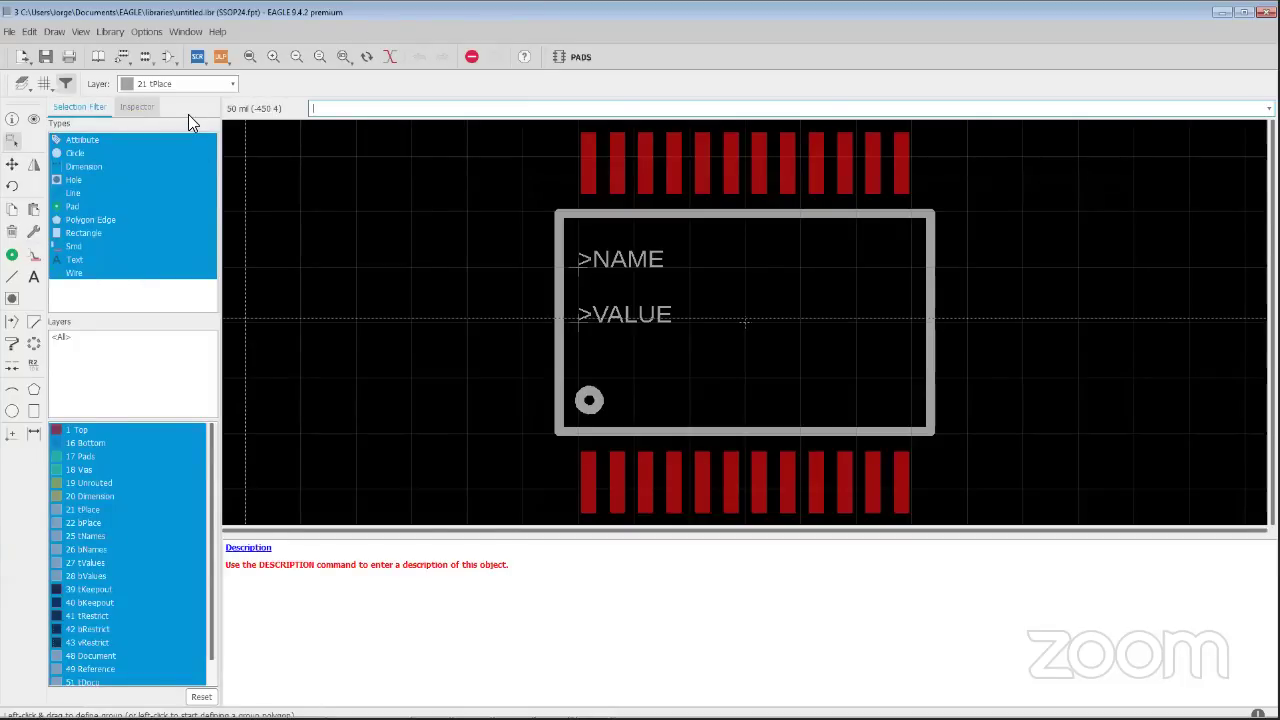
left_click(1220, 13)
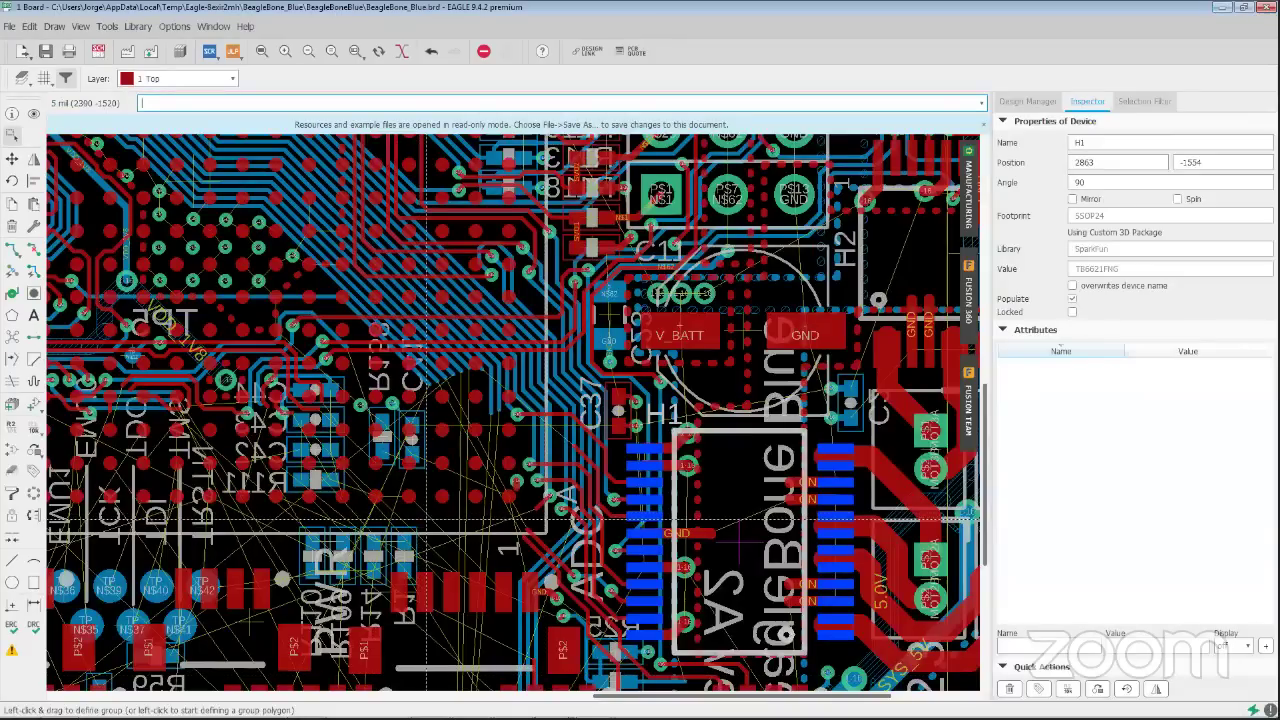
Copy the SN74LVC1G07_DCK_5 device beside U6 on the board to the untitled library
left_click(422, 517)
scroll(418, 512, "down", 1)
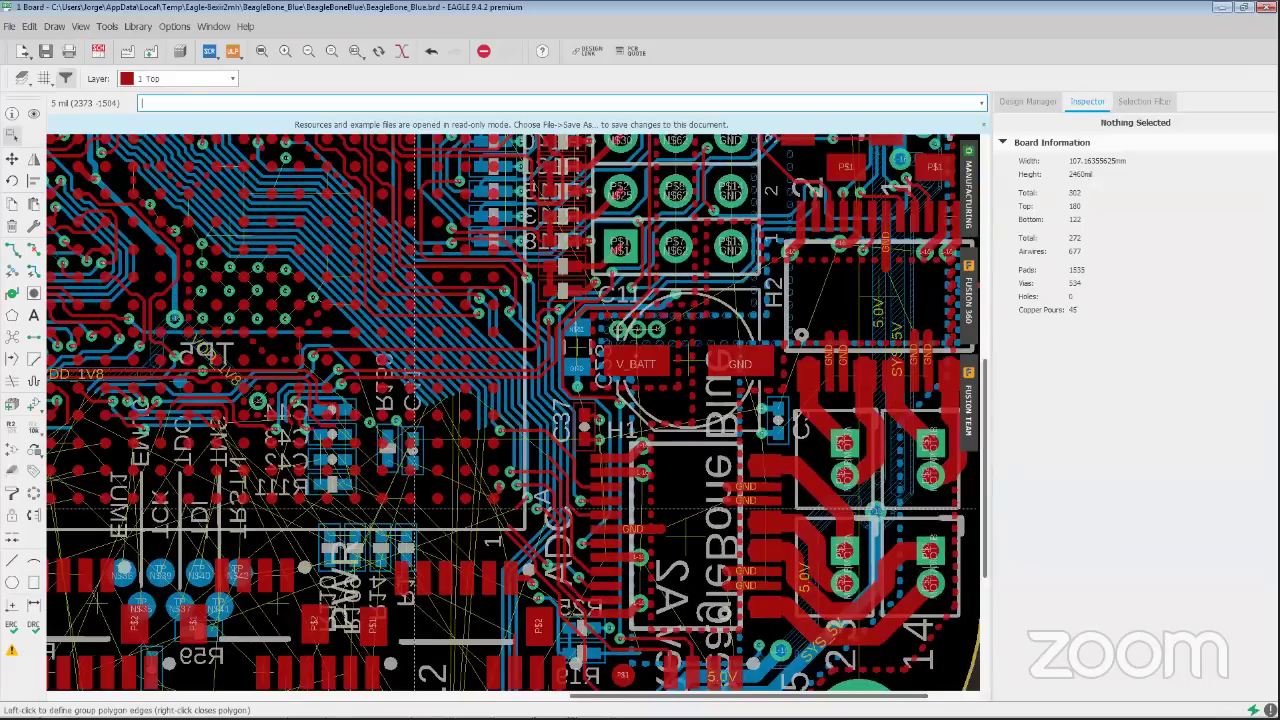
scroll(418, 512, "down", 2)
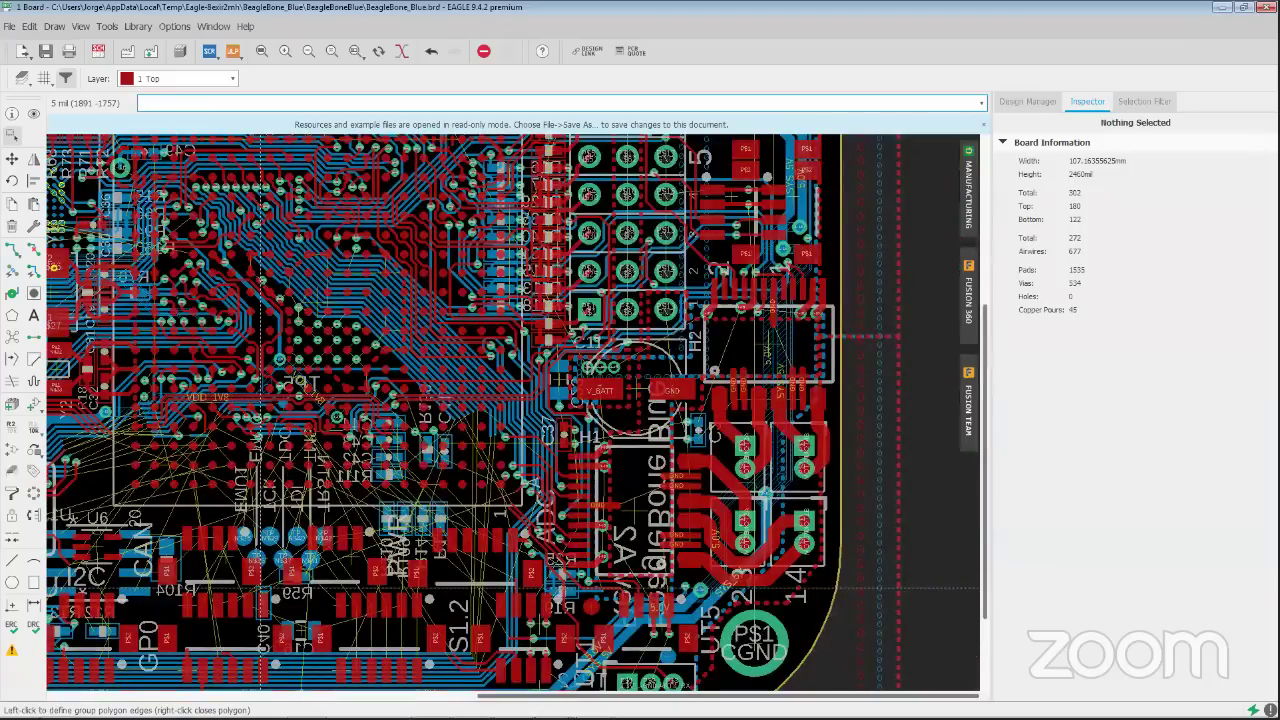
scroll(418, 512, "up", 2)
middle_click_drag(220, 577, 543, 526)
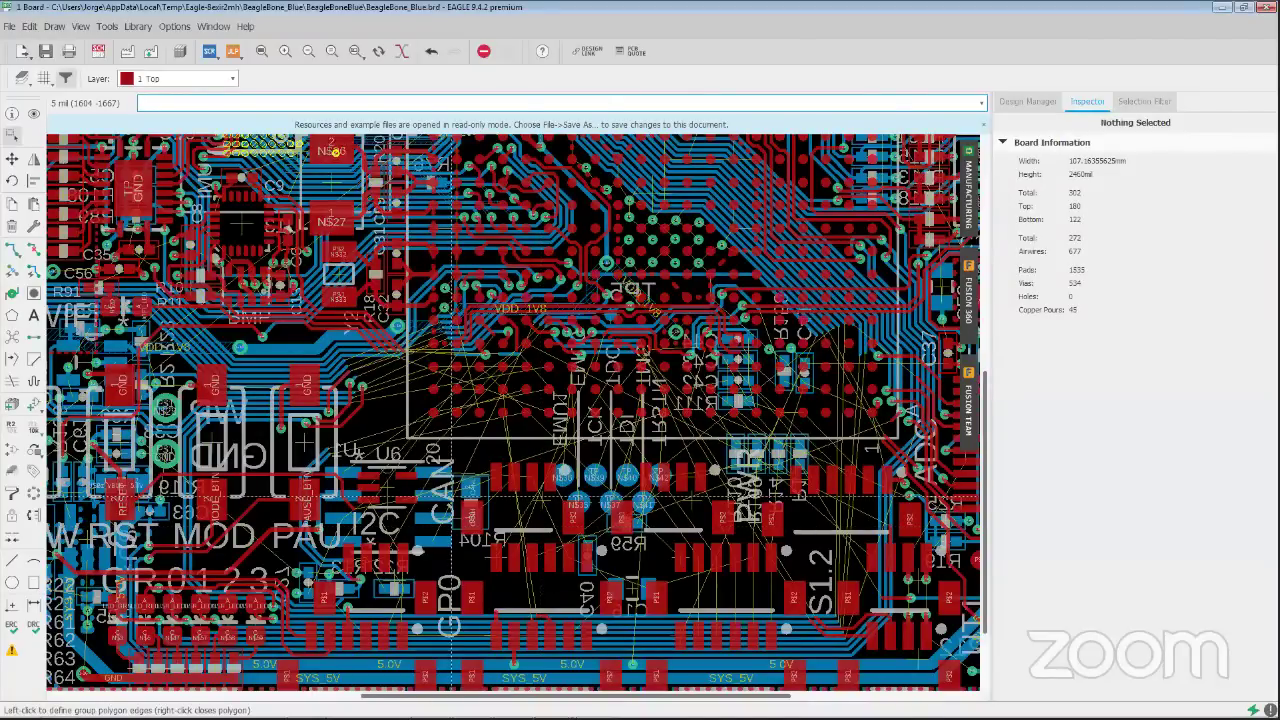
right_click(390, 489)
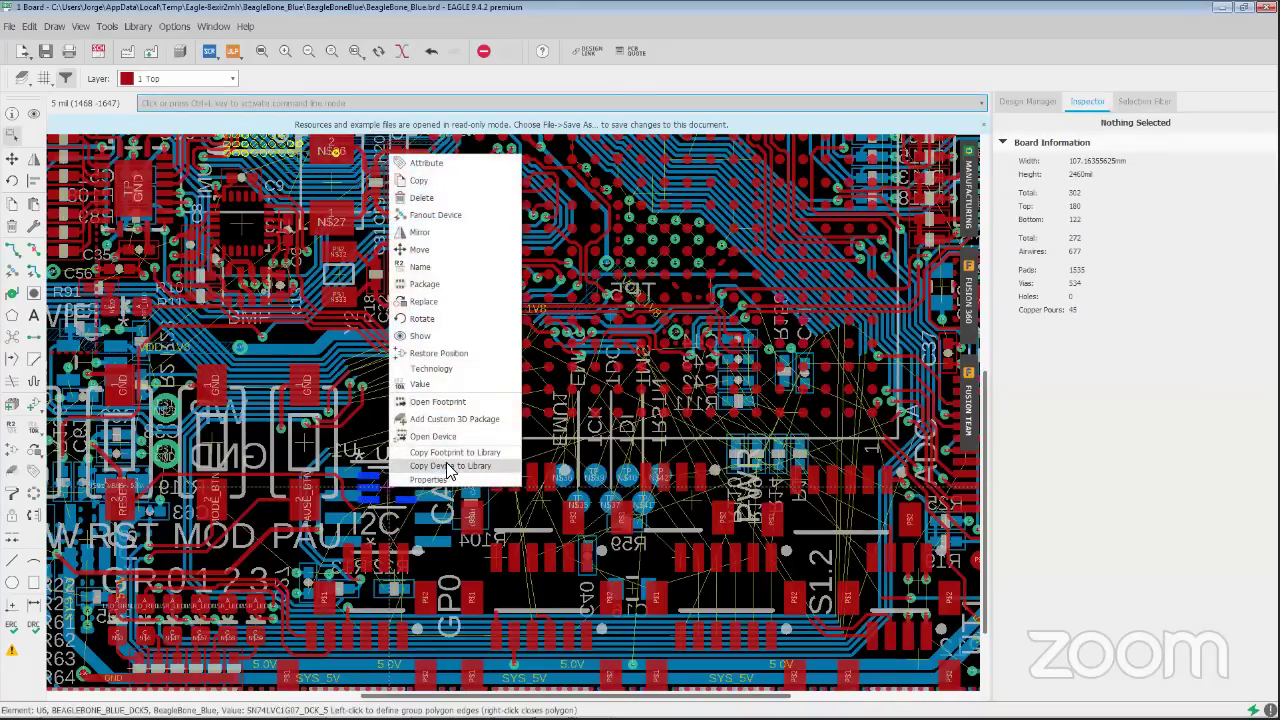
left_click(514, 687)
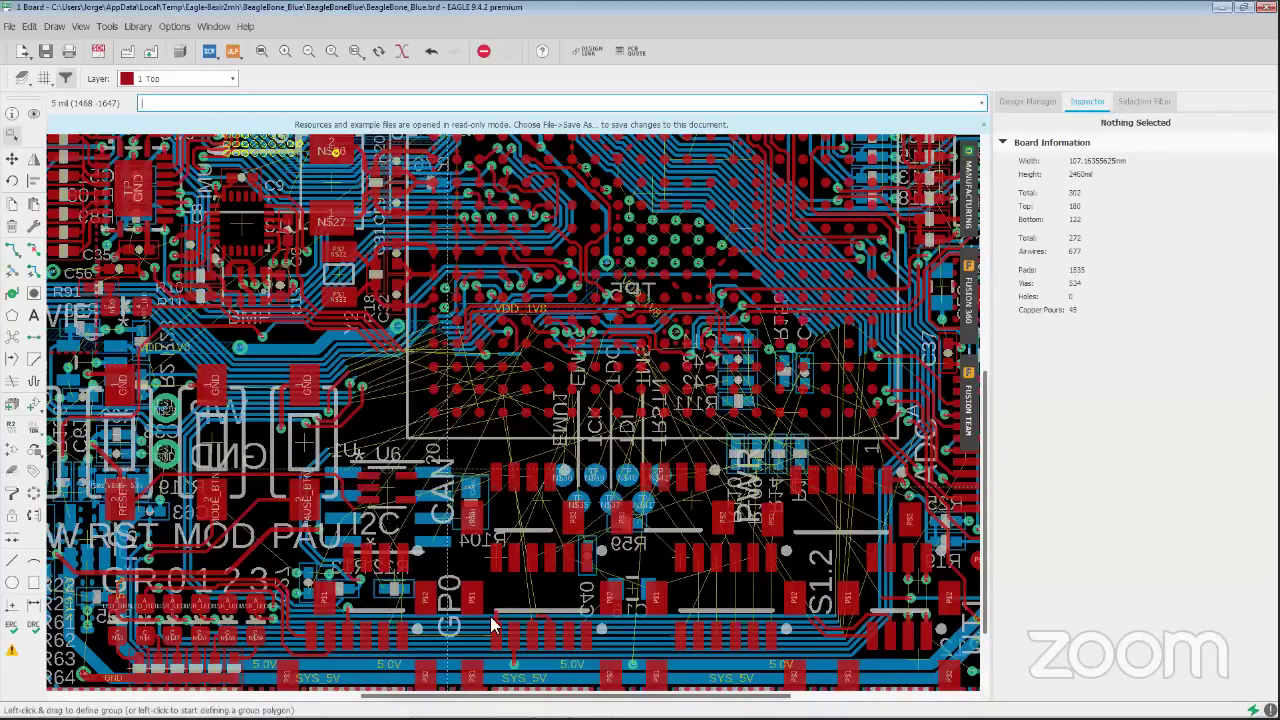
View the copied device's symbol and package in the untitled library and minimize the editor
mouse_move(588, 704)
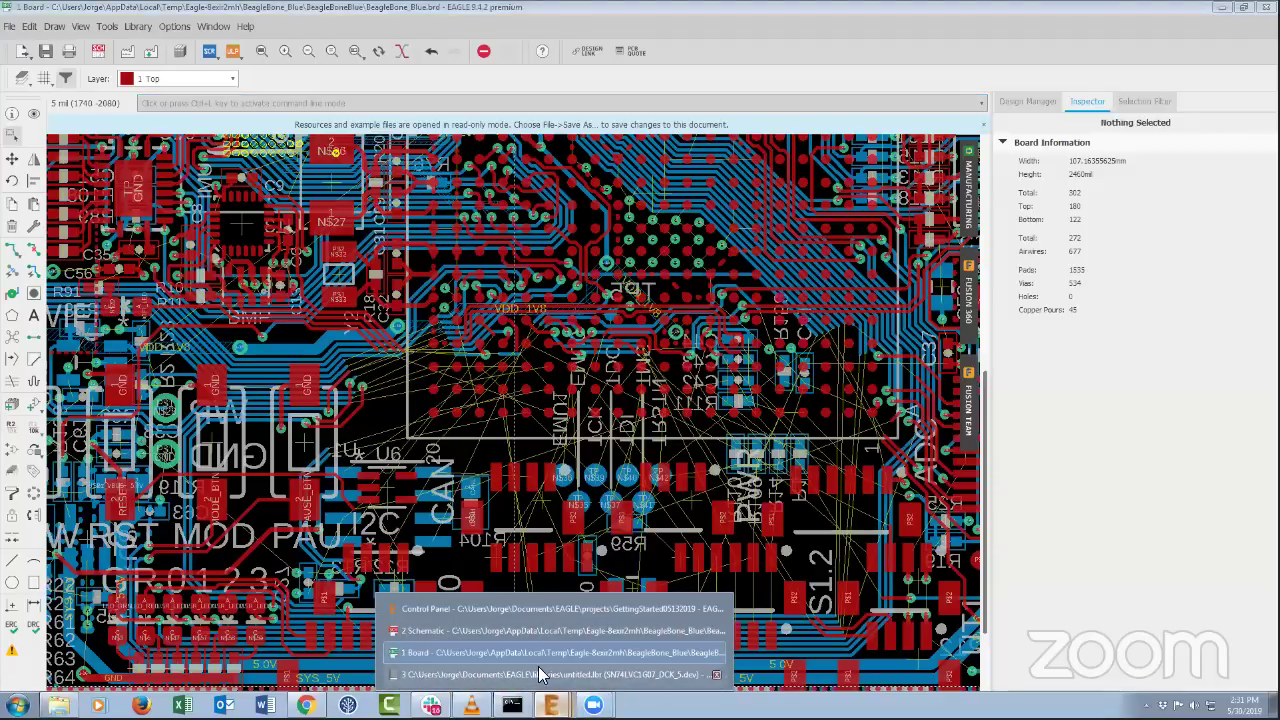
left_click(540, 676)
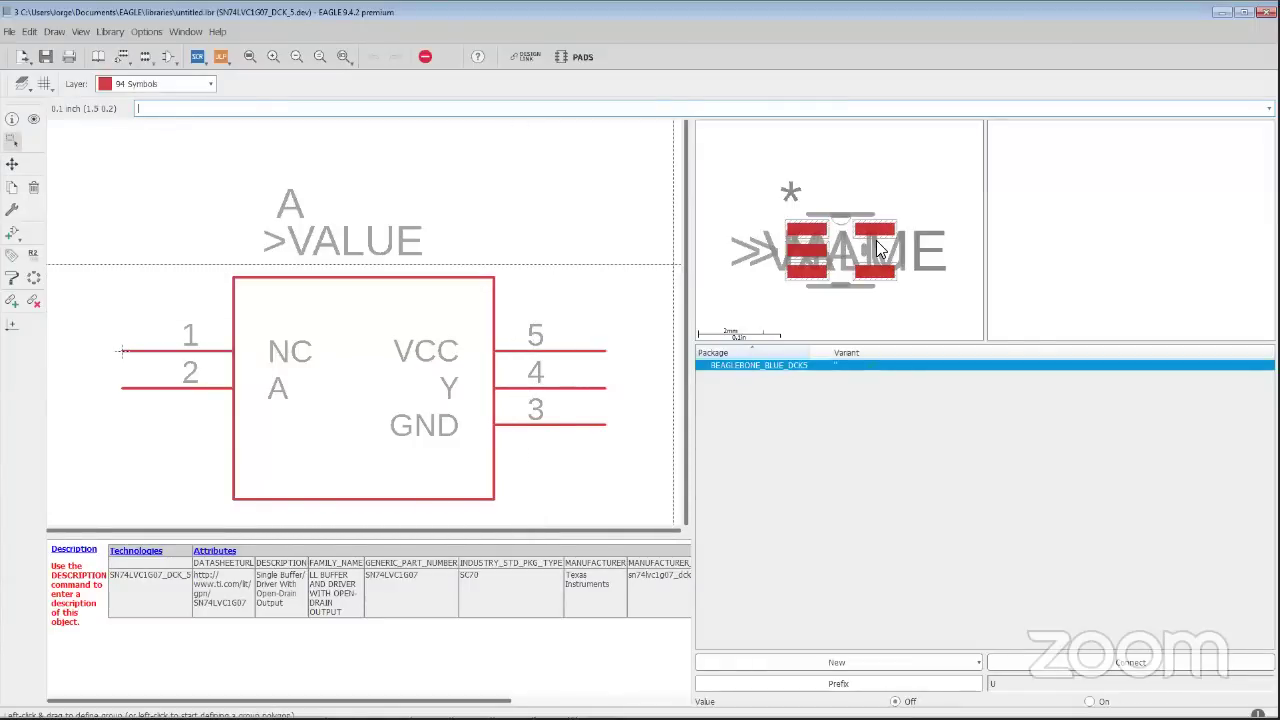
left_click(1224, 14)
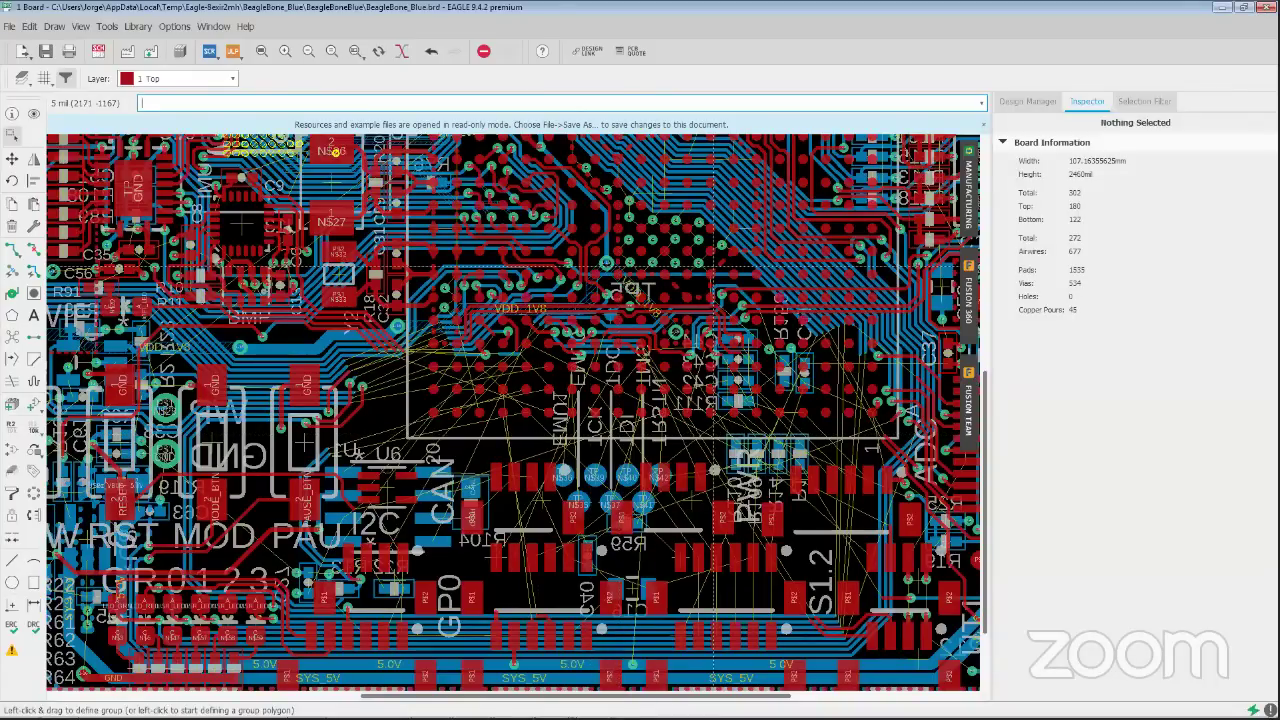
Review the board's export options, including Libraries, and leave them without exporting
left_click(9, 26)
mouse_move(100, 258)
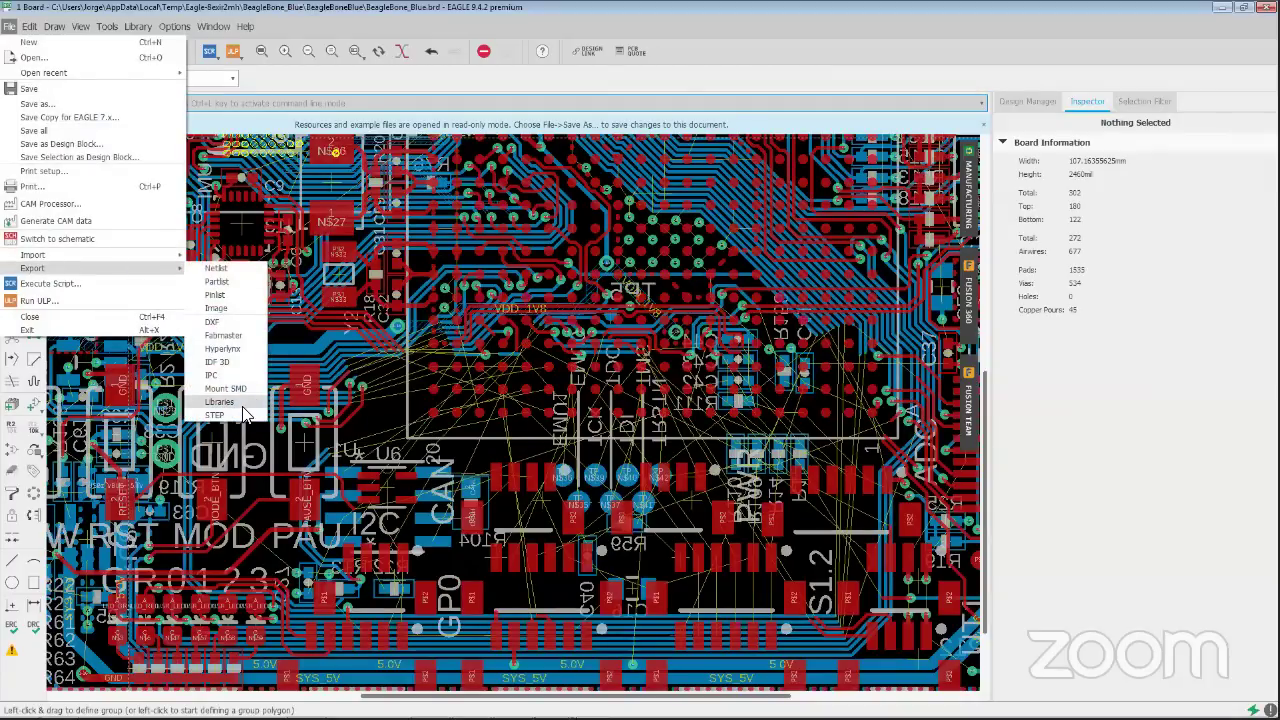
left_click(390, 404)
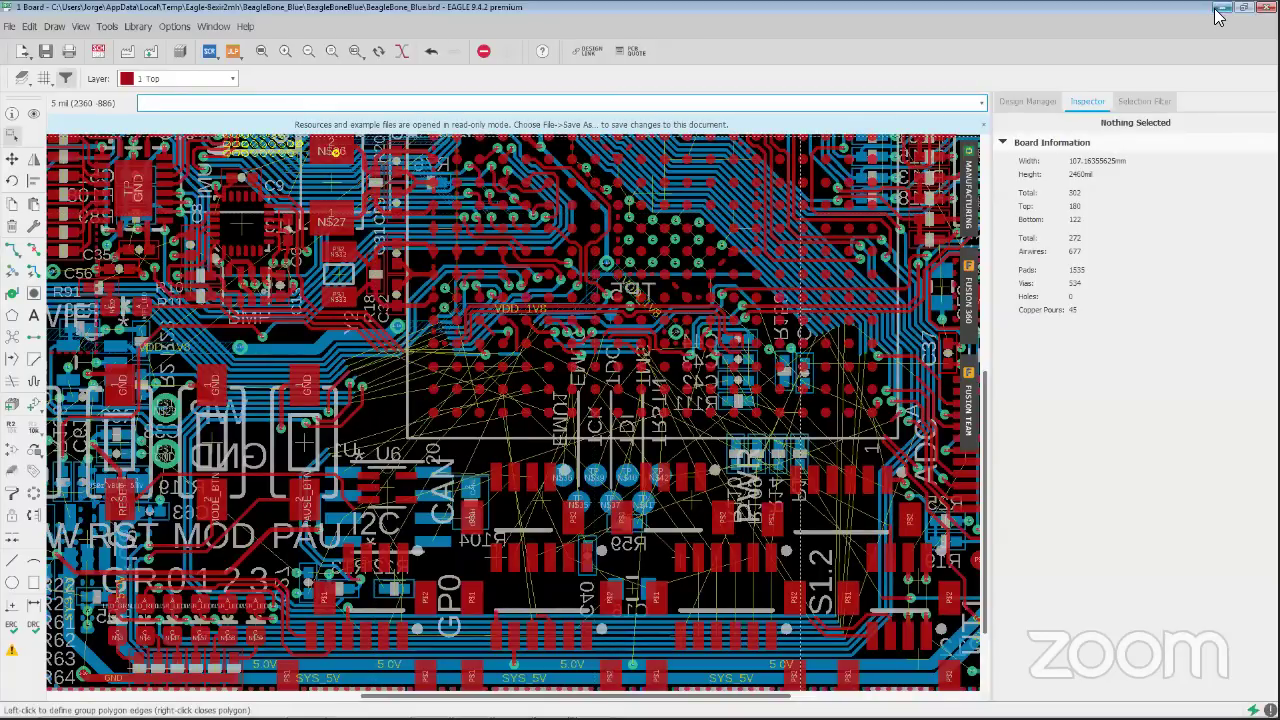
Switch to the EAGLE Control Panel, collapse the BeagleBoneBlue project, and expand the user and example script folders
mouse_move(512, 705)
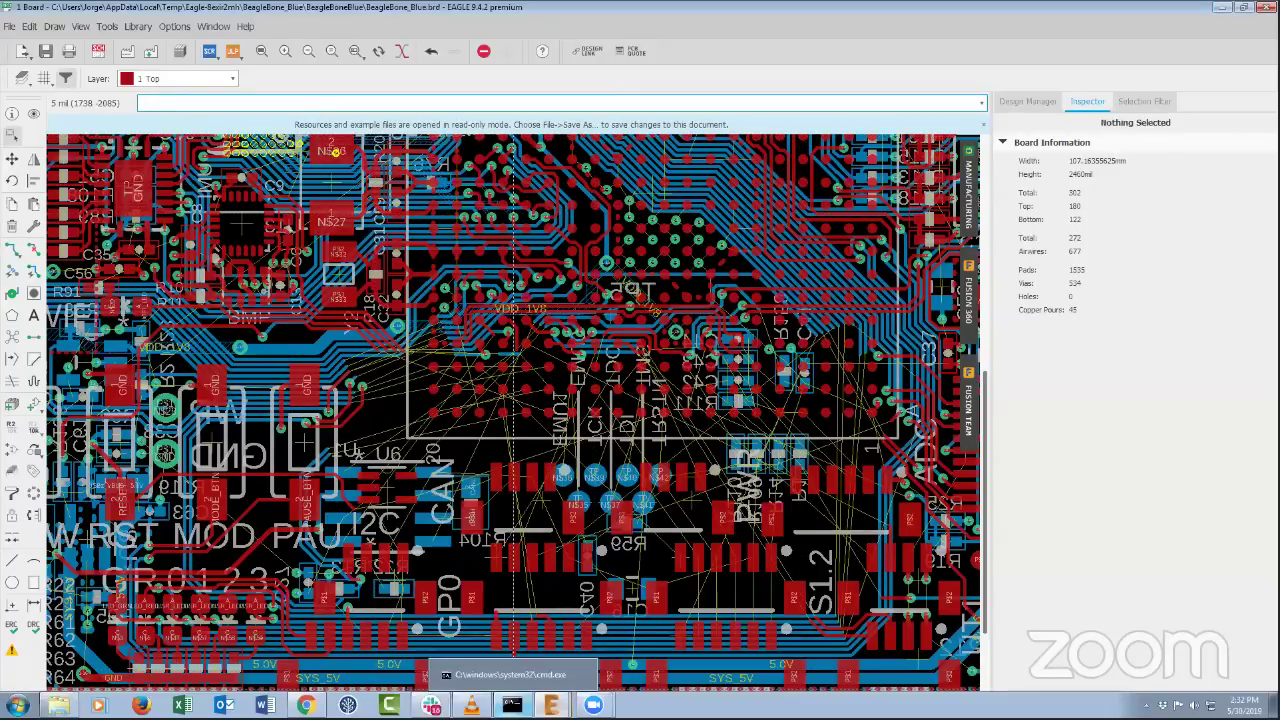
mouse_move(551, 705)
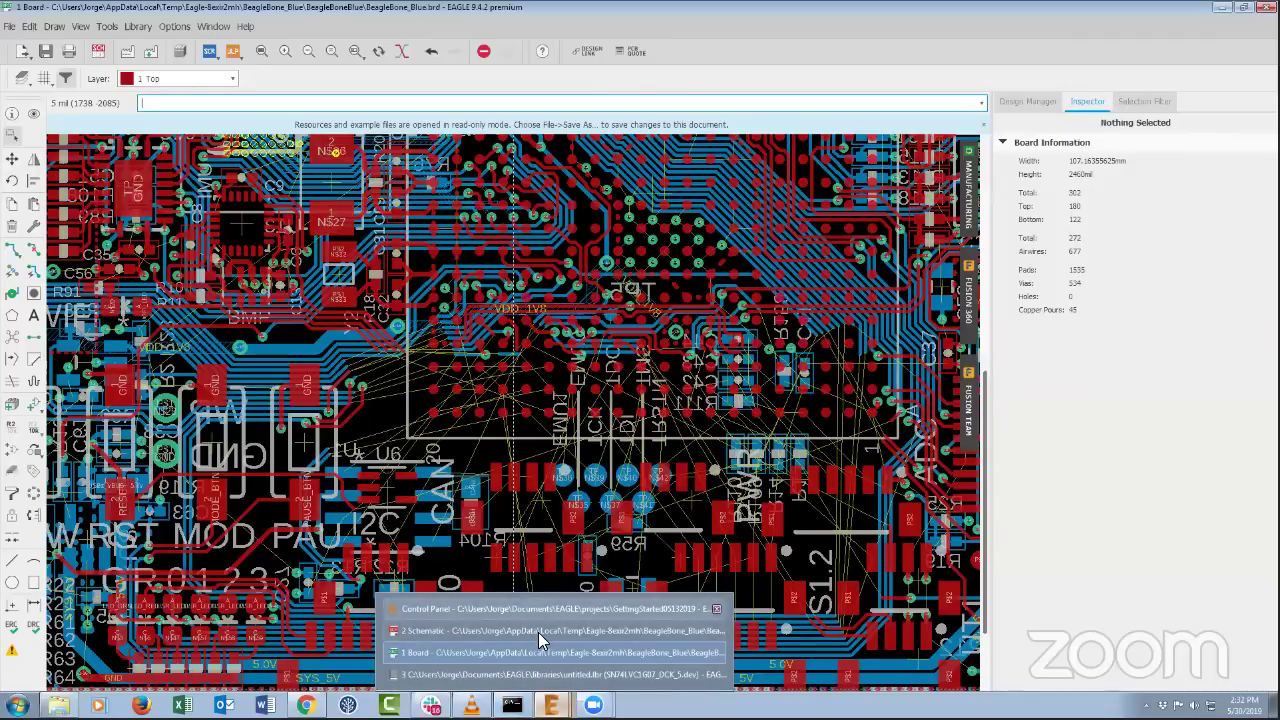
left_click(538, 632)
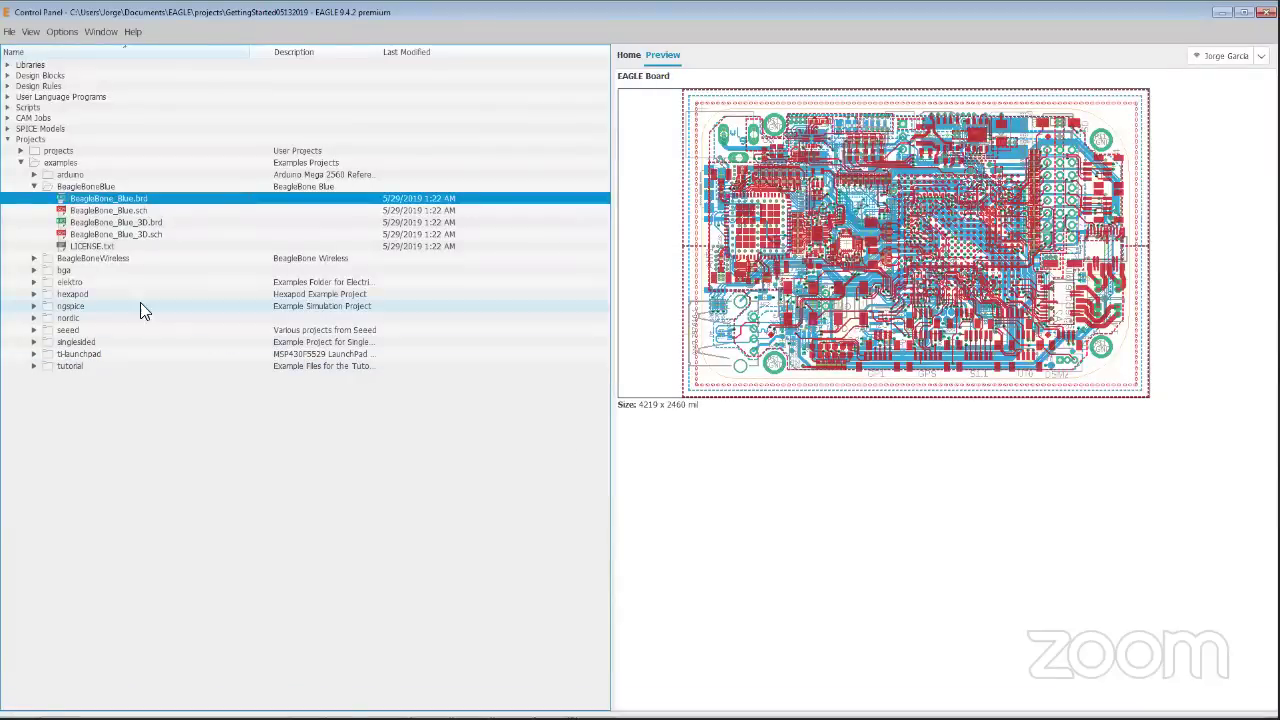
left_click(33, 186)
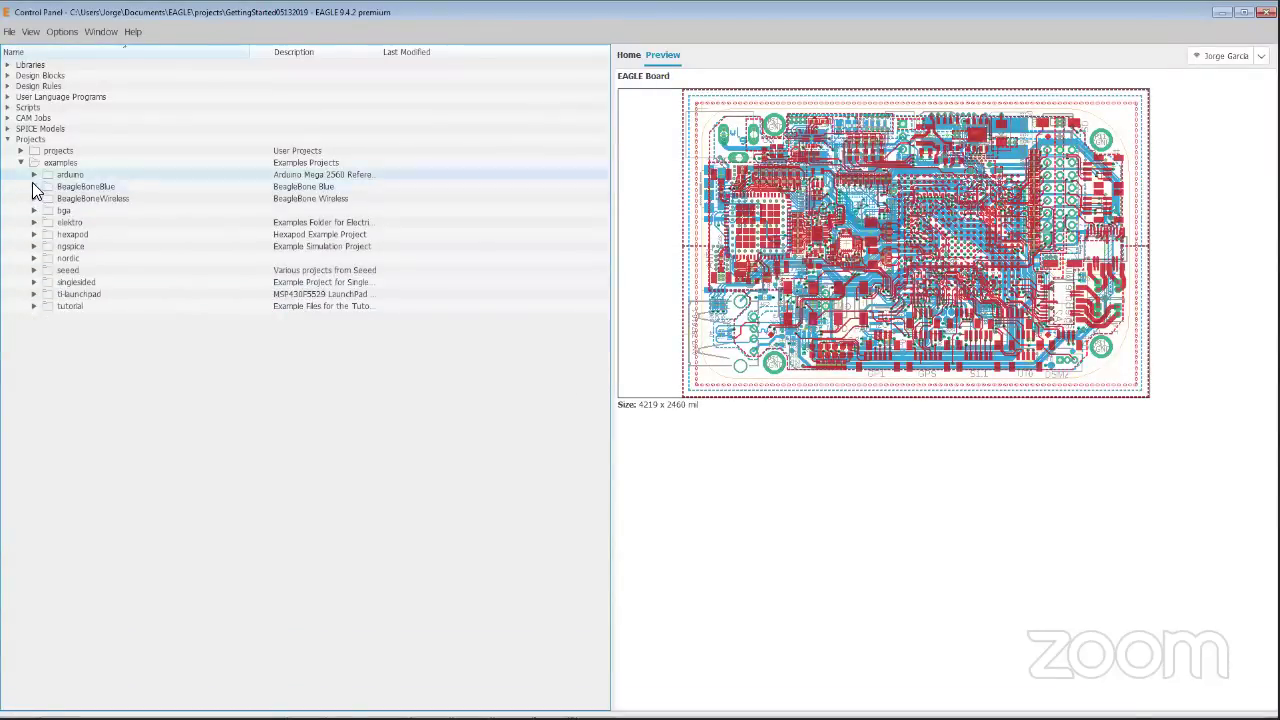
left_click(7, 107)
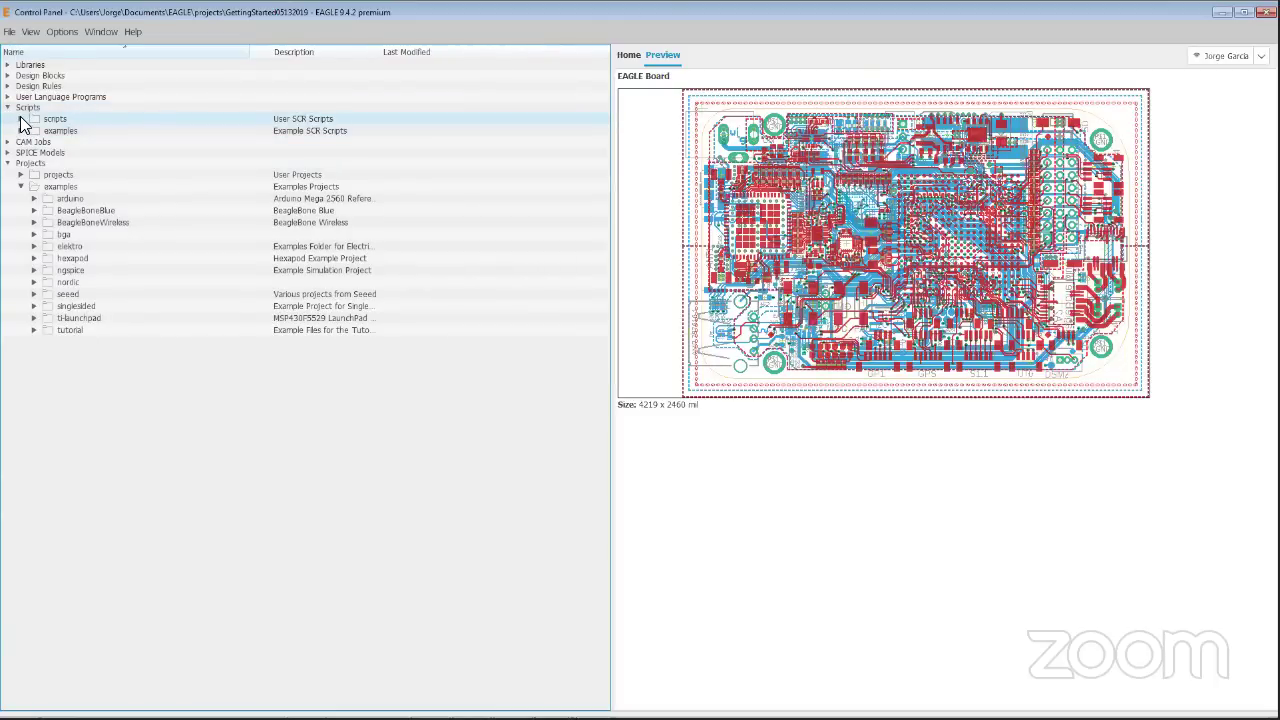
left_click(20, 119)
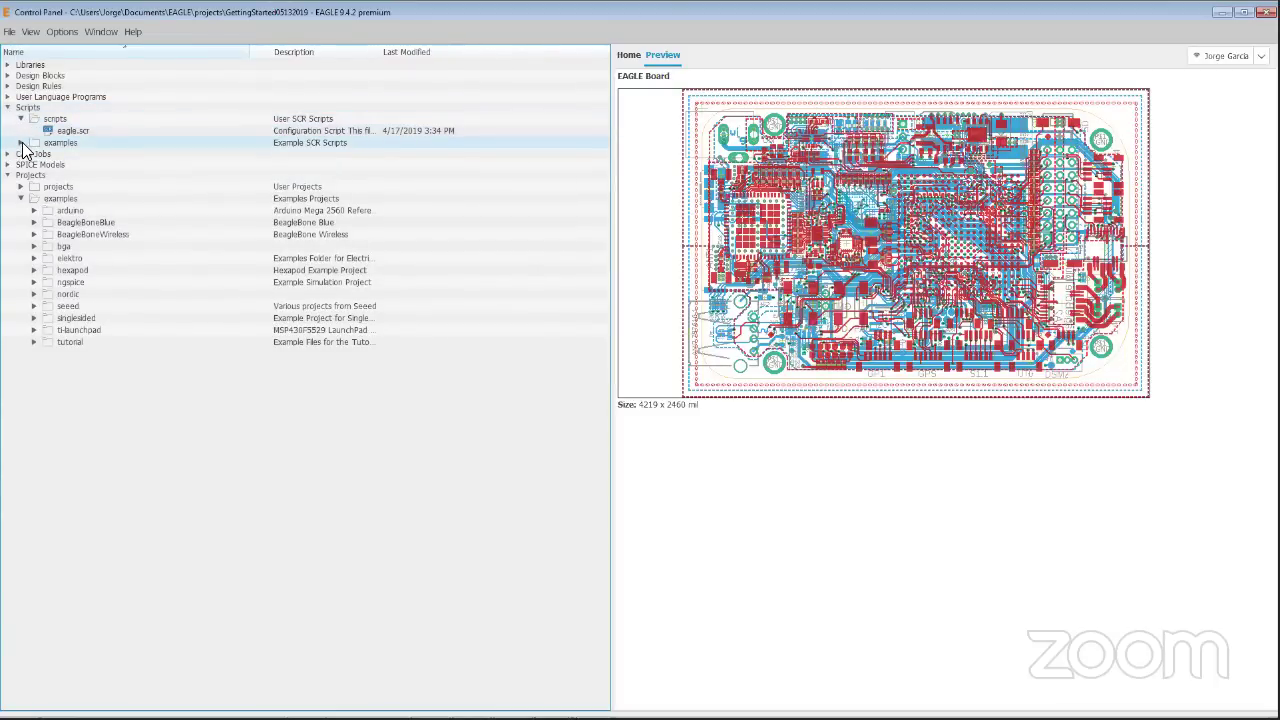
left_click(20, 142)
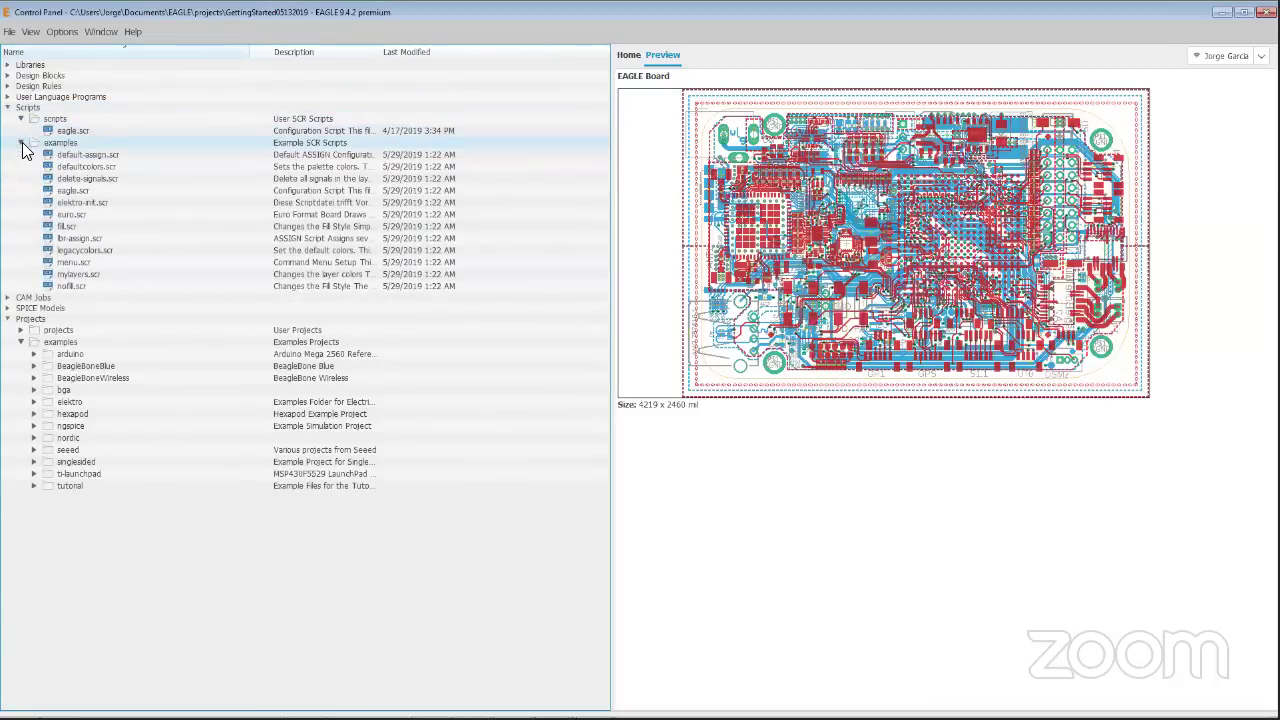
Open the example script default-assign.scr in a maximized text editor, review its ASSIGN shortcut definitions, and close it
double_click(94, 156)
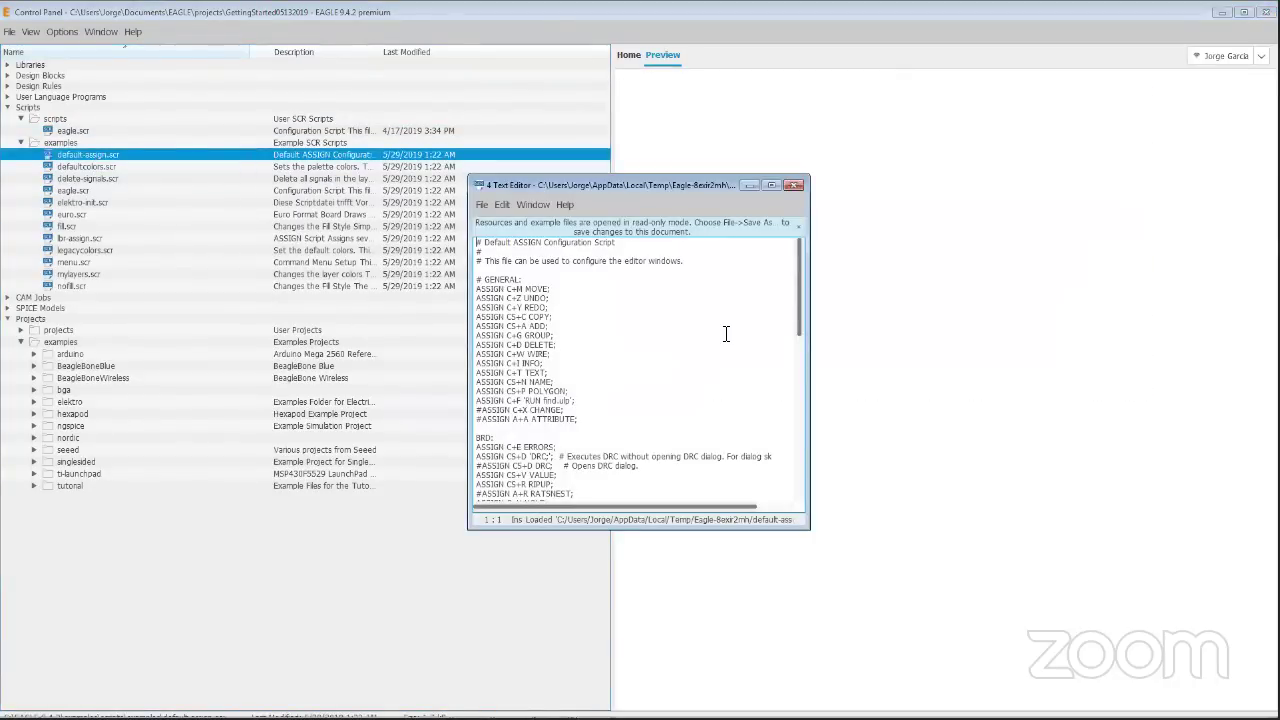
left_click(772, 184)
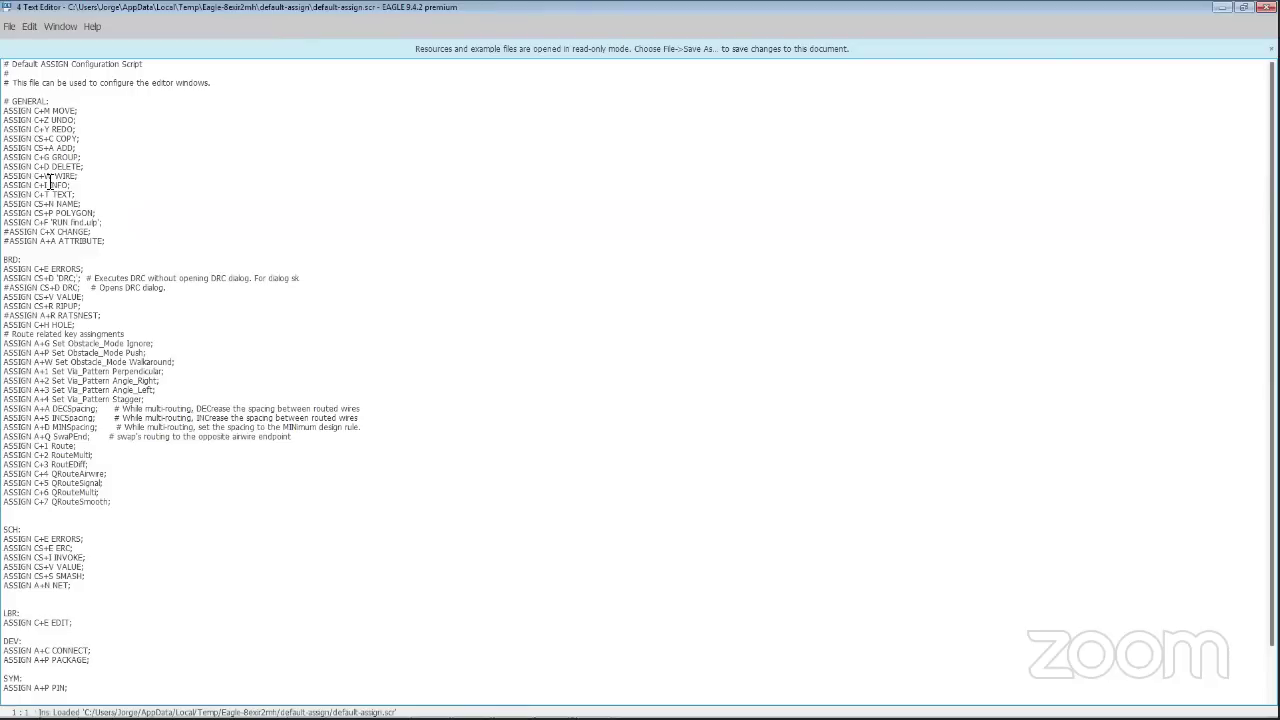
scroll(108, 573, "down", 2)
scroll(108, 573, "up", 2)
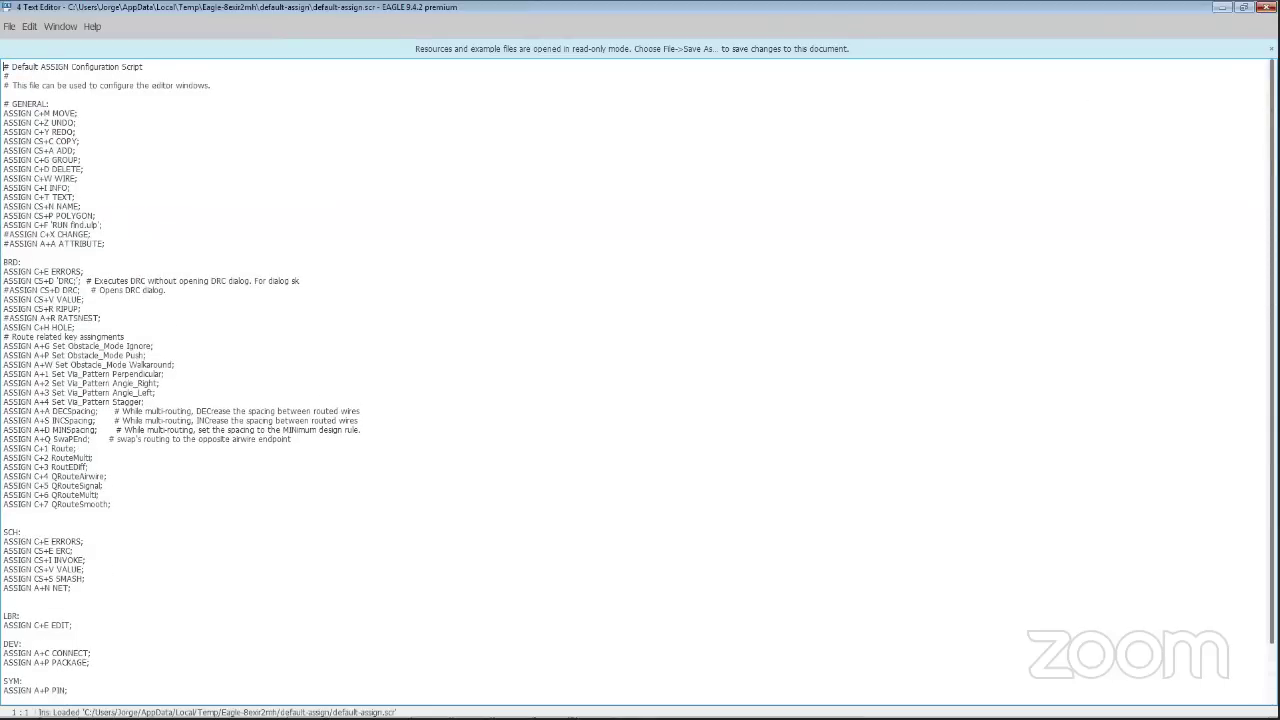
left_click(1270, 7)
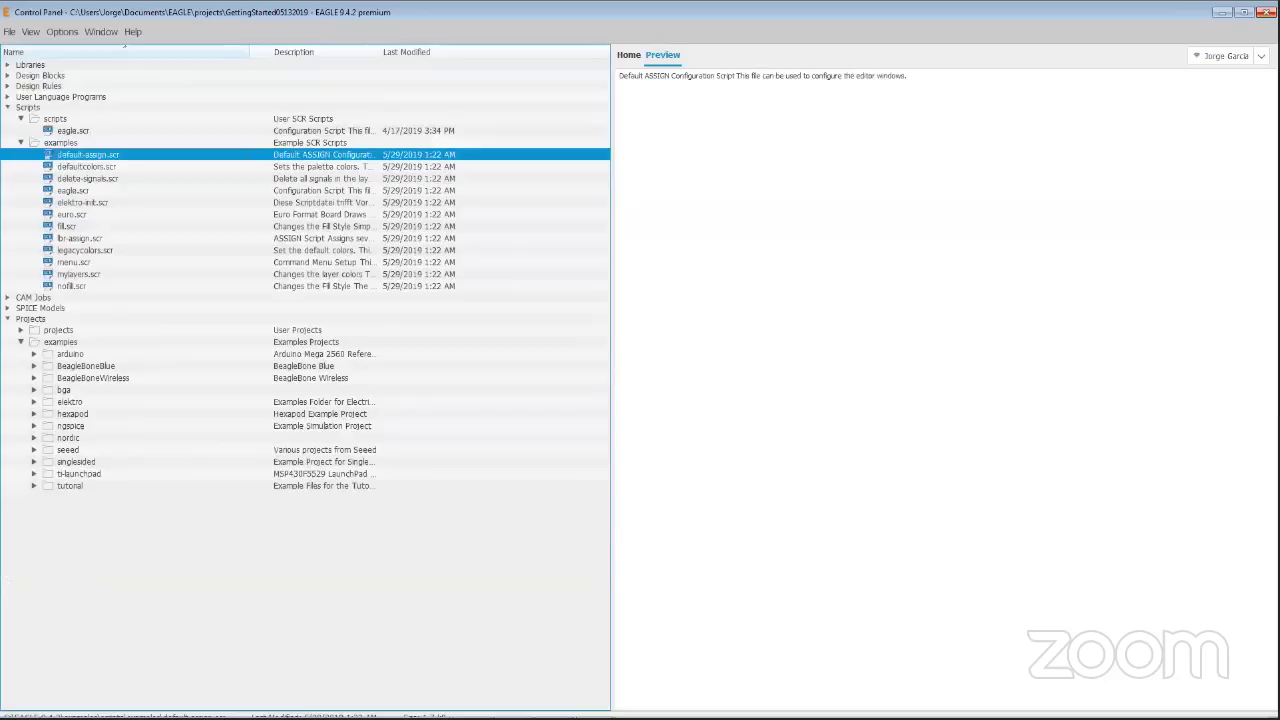
Collapse the example scripts, open eagle.scr from the user scripts, and highlight the line "SCRIPT default-assign.scr;"
left_click(22, 143)
left_click(174, 132)
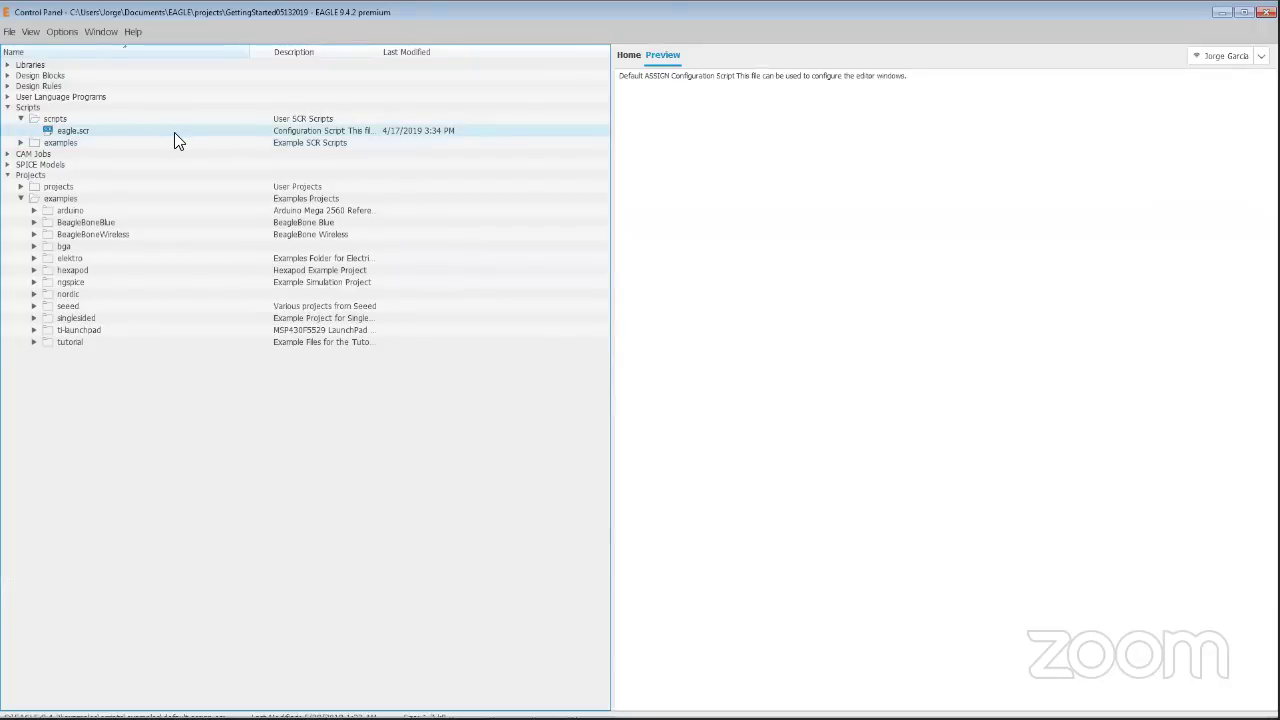
double_click(62, 130)
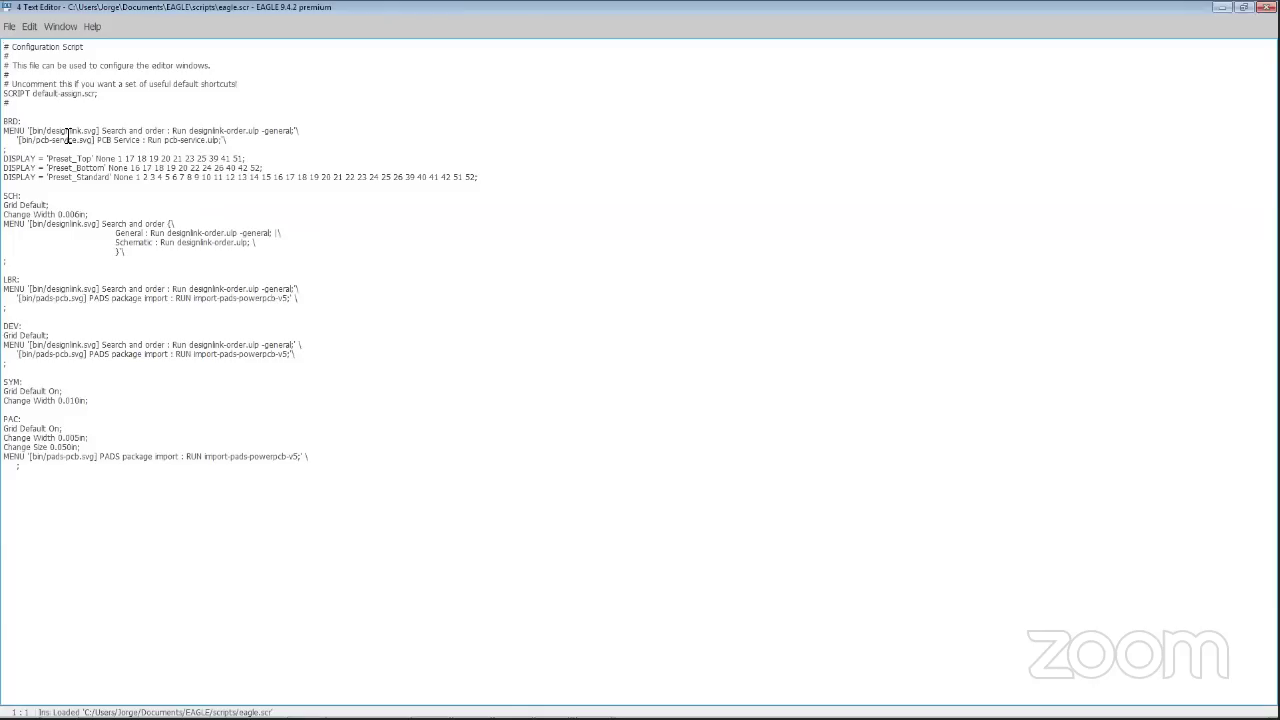
left_click(4, 93)
left_click(112, 92, "shift")
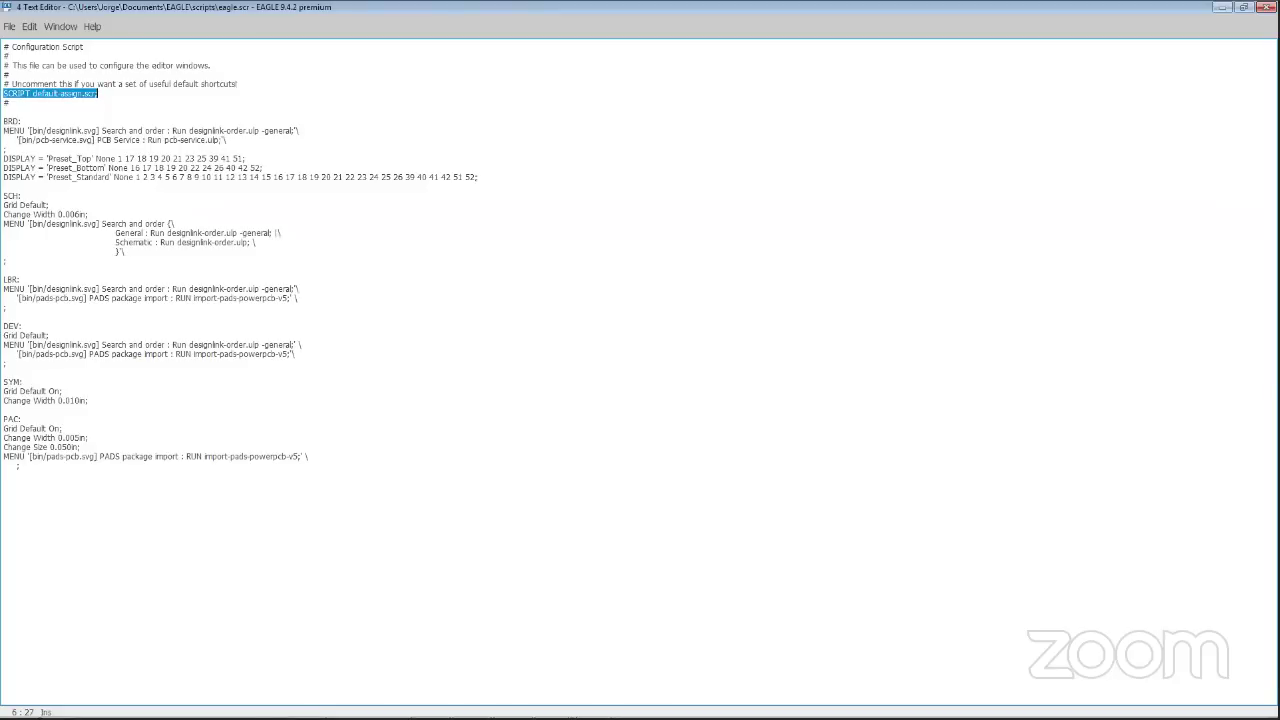
Check where the comment mark precedes the default-assign line, close eagle.scr without editing it, and collapse the Scripts branch
left_click(13, 75)
left_click_drag(14, 76, 3, 79)
key("Down")
key("Down")
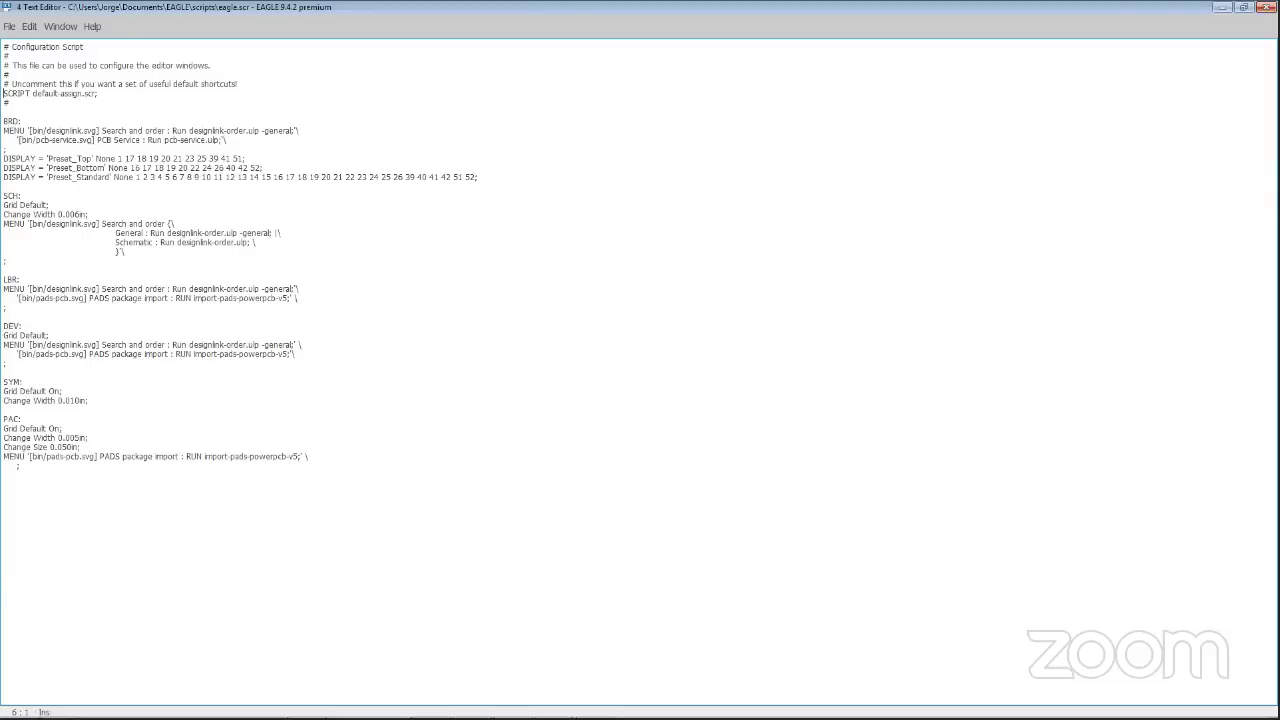
left_click(1266, 7)
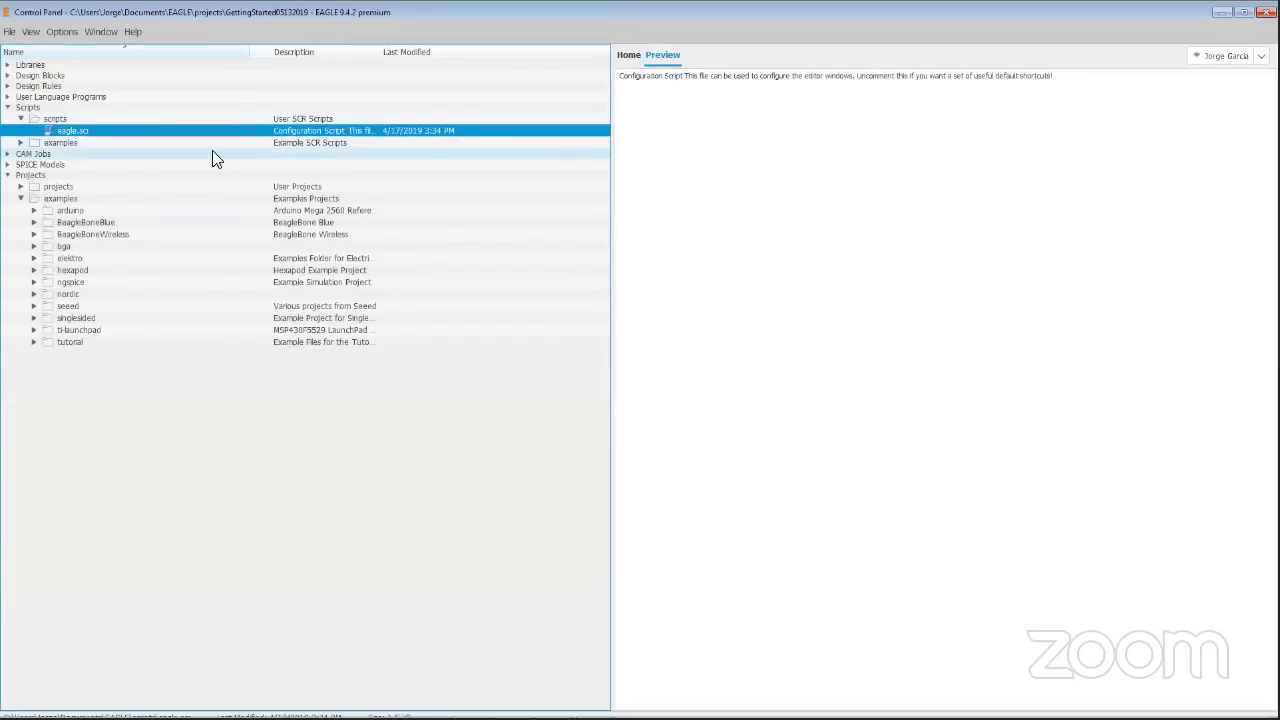
left_click(20, 118)
left_click(7, 107)
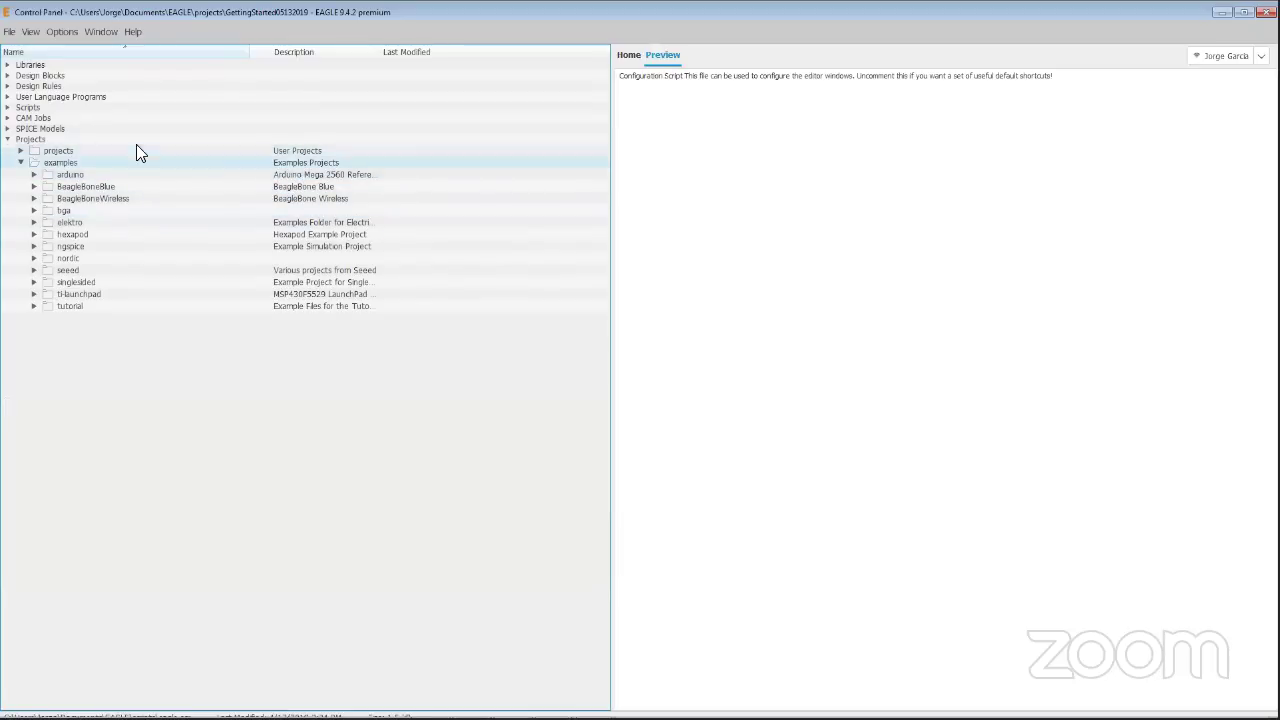
Expand the user and example script folders again and view the file actions available for default-assign.scr
mouse_move(551, 705)
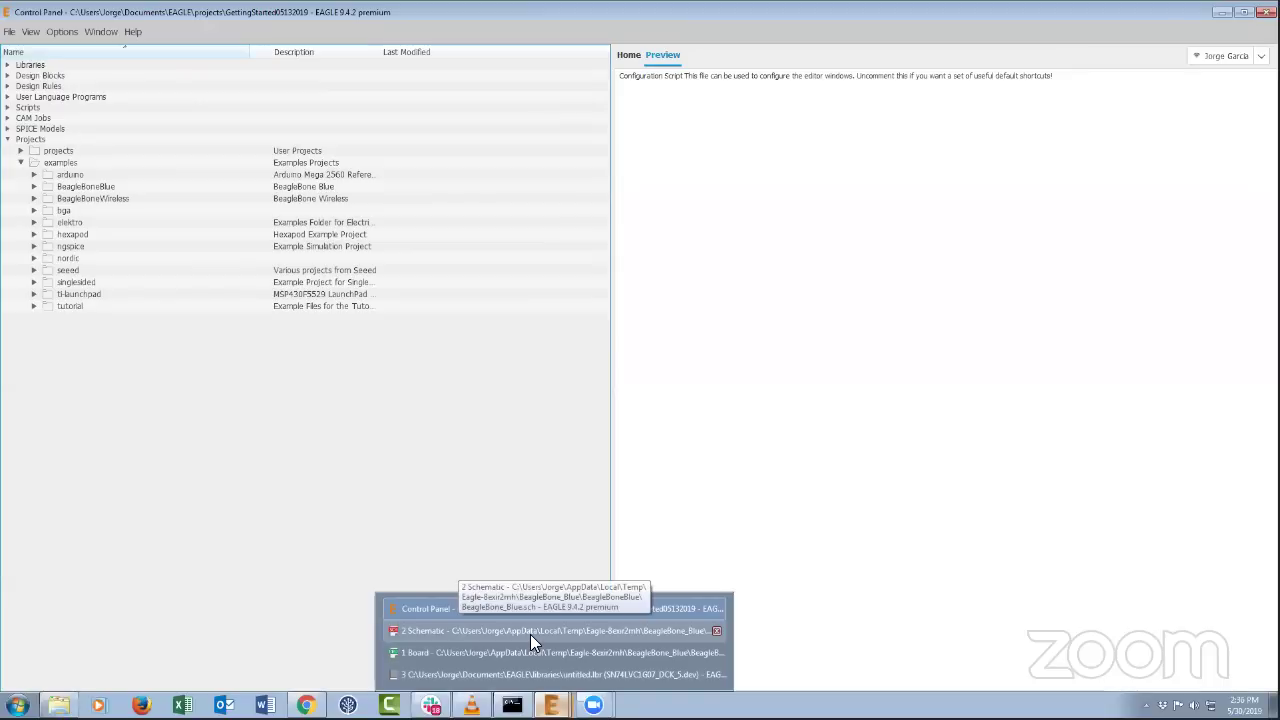
left_click(8, 107)
left_click(20, 131)
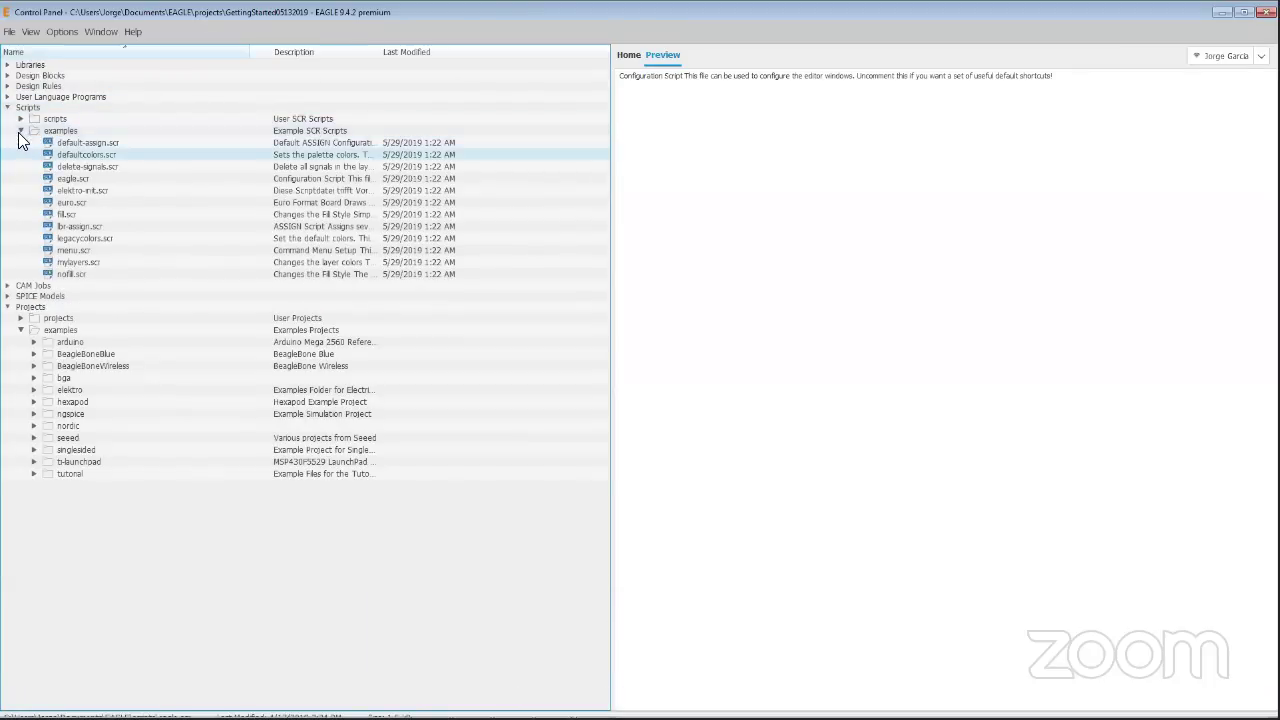
left_click(86, 143)
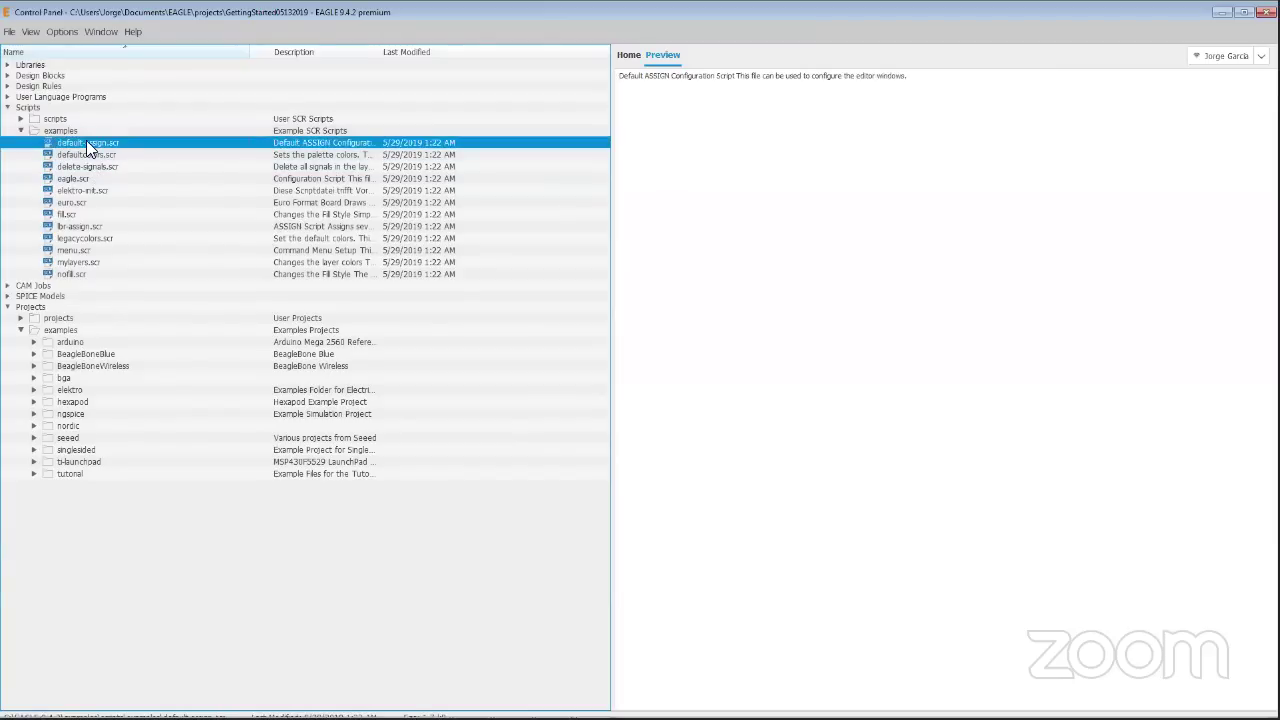
left_click(20, 119)
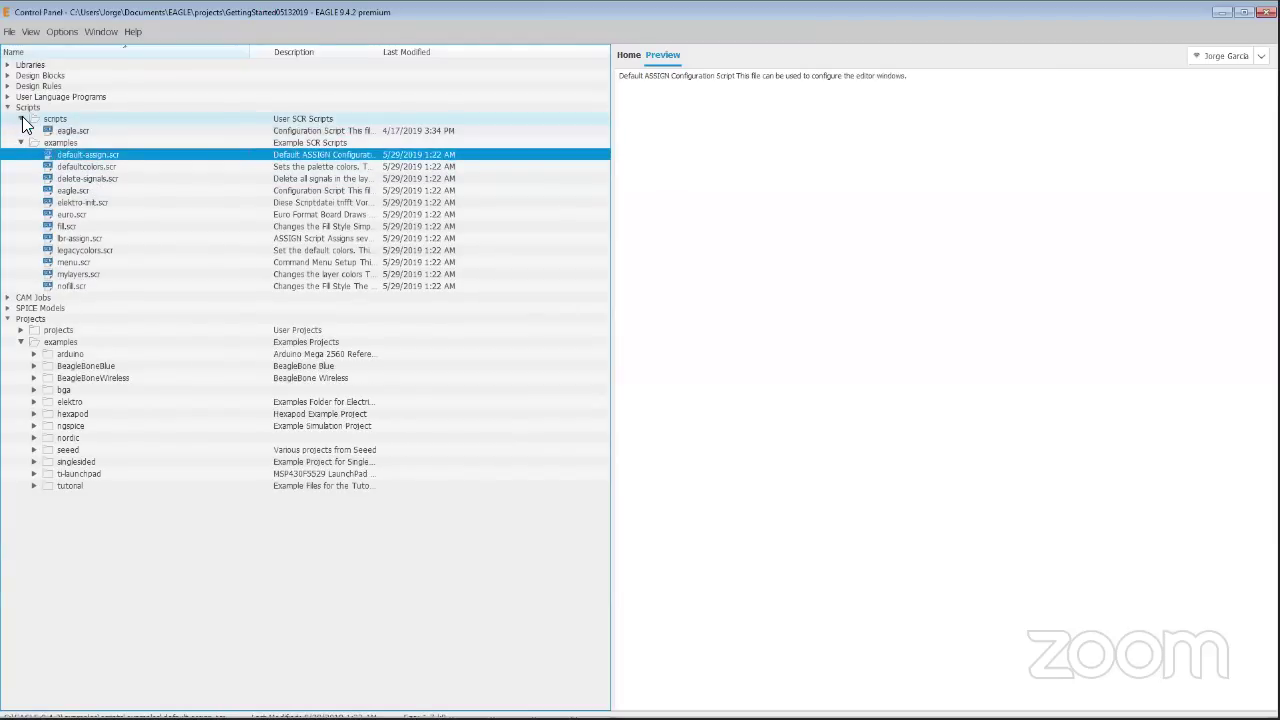
right_click(70, 160)
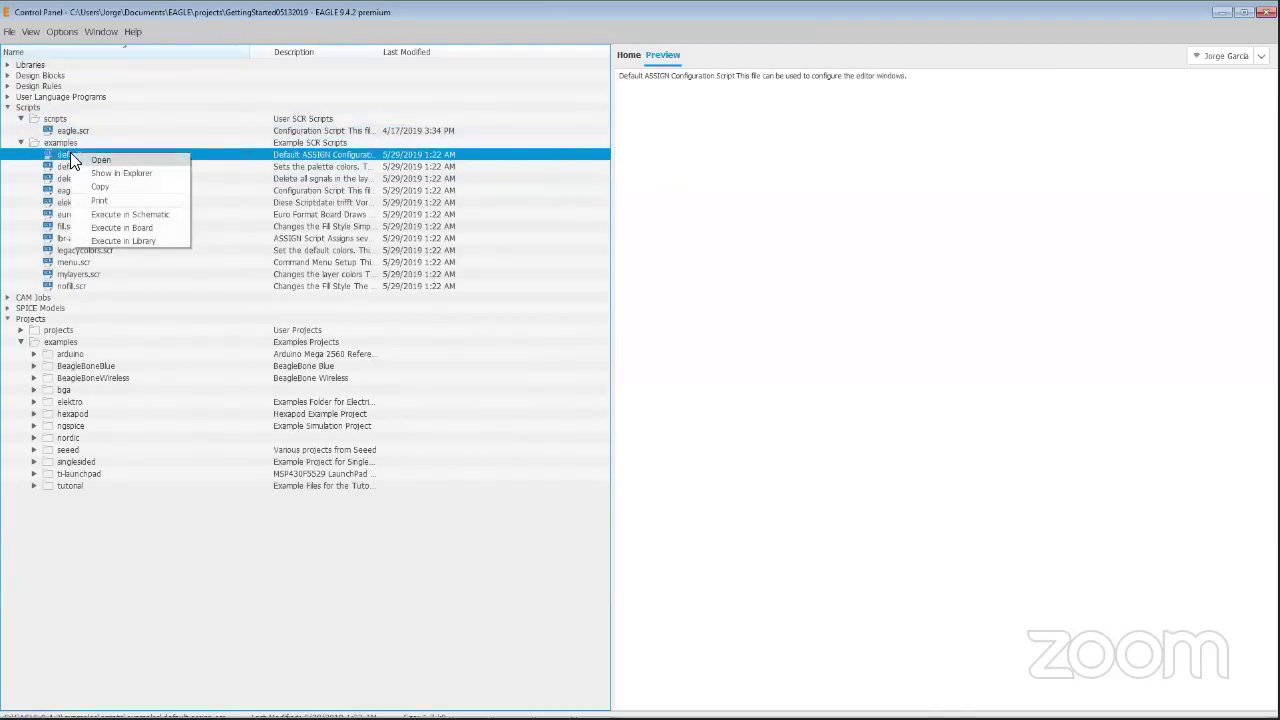
Dismiss the file actions, view the user scripts folder's description, and collapse the entire Scripts branch
left_click(52, 119)
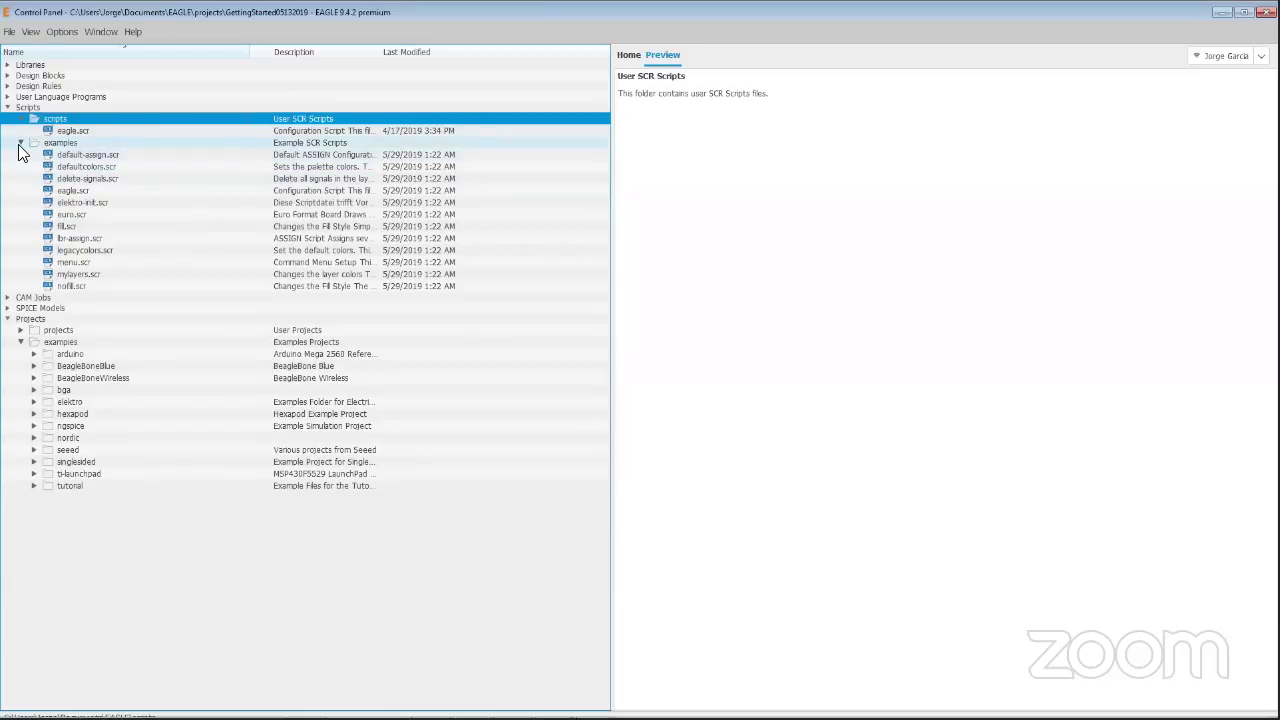
left_click(21, 143)
left_click(20, 118)
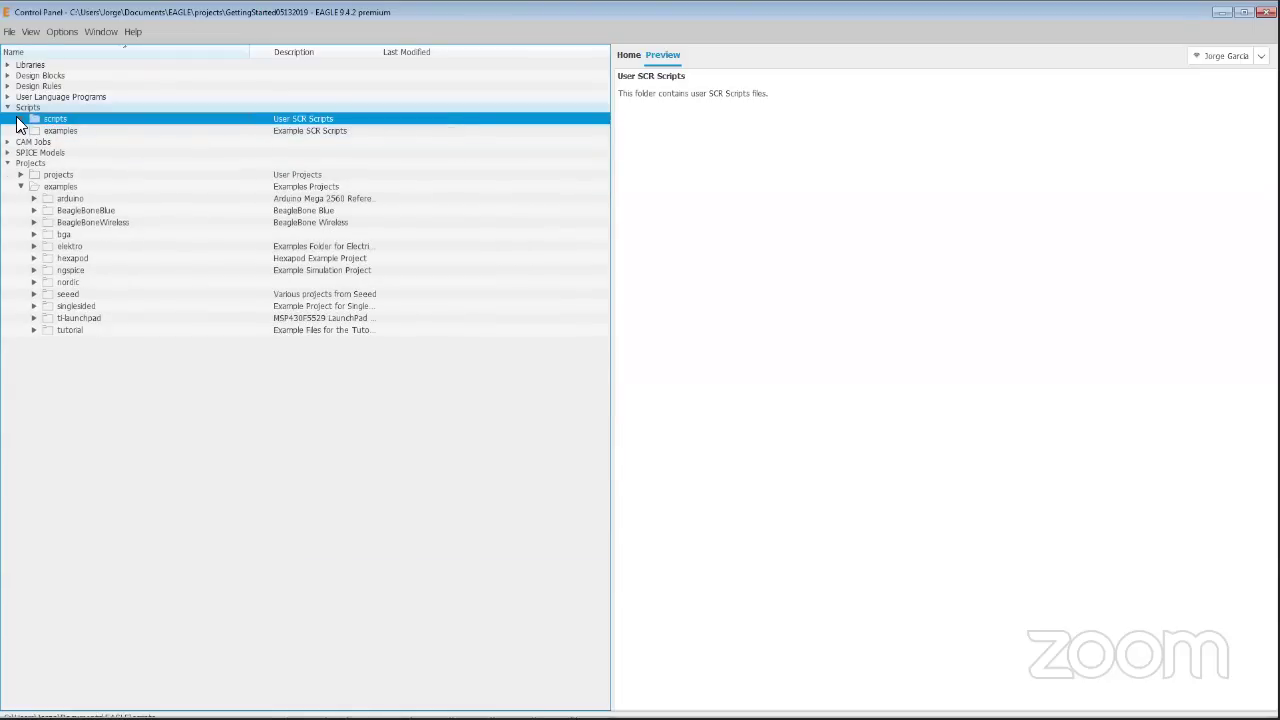
double_click(20, 107)
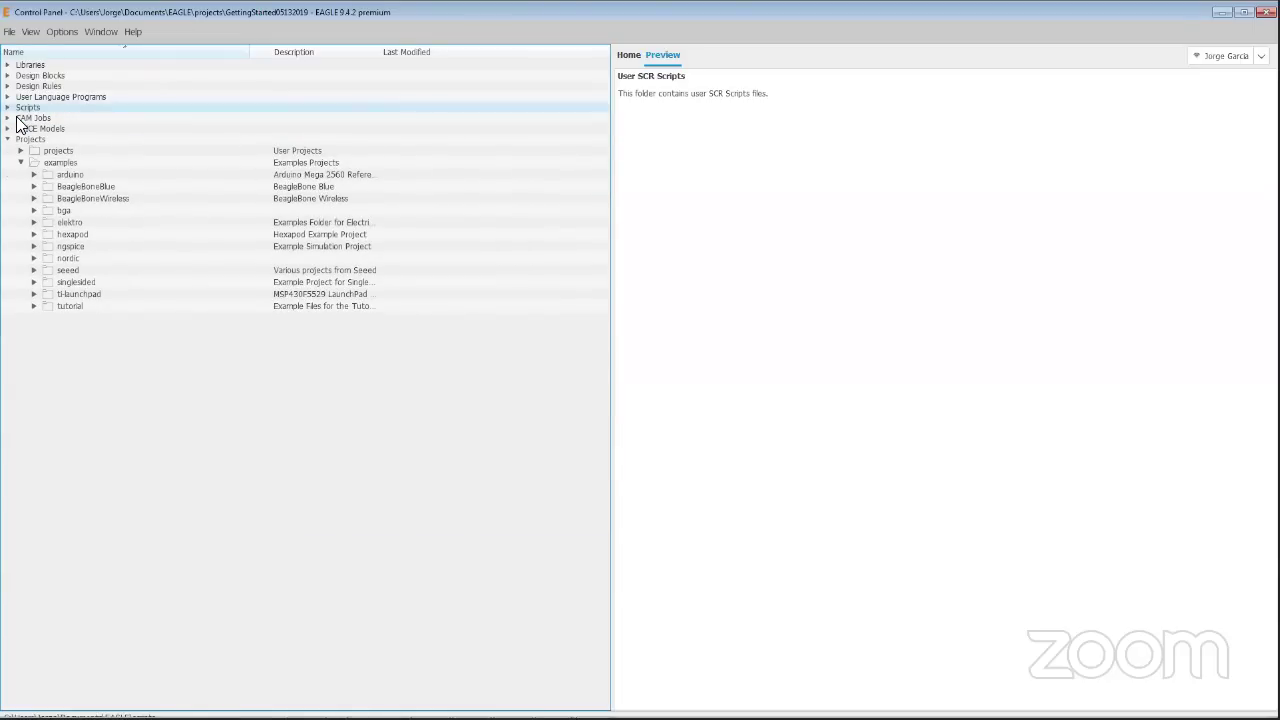
Return to the BeagleBone_Blue board and examine the available airwire, differential pair and quick routing commands
left_click(1220, 12)
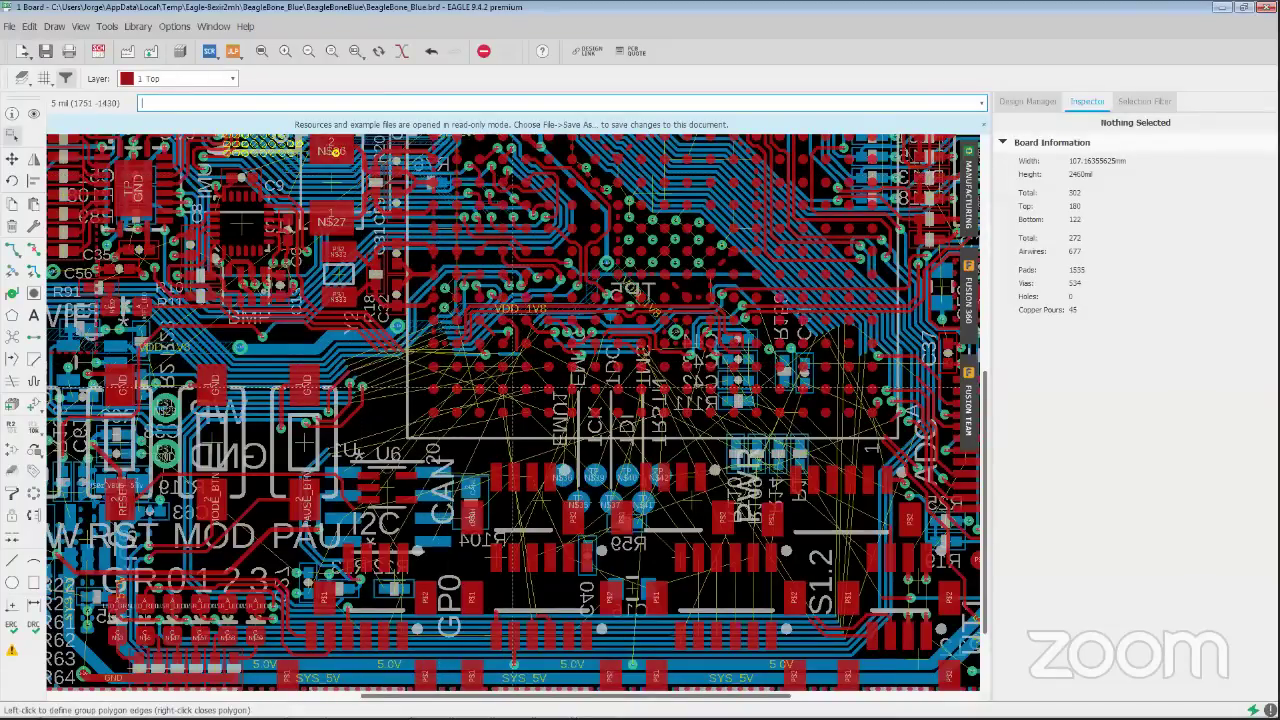
left_click(18, 259)
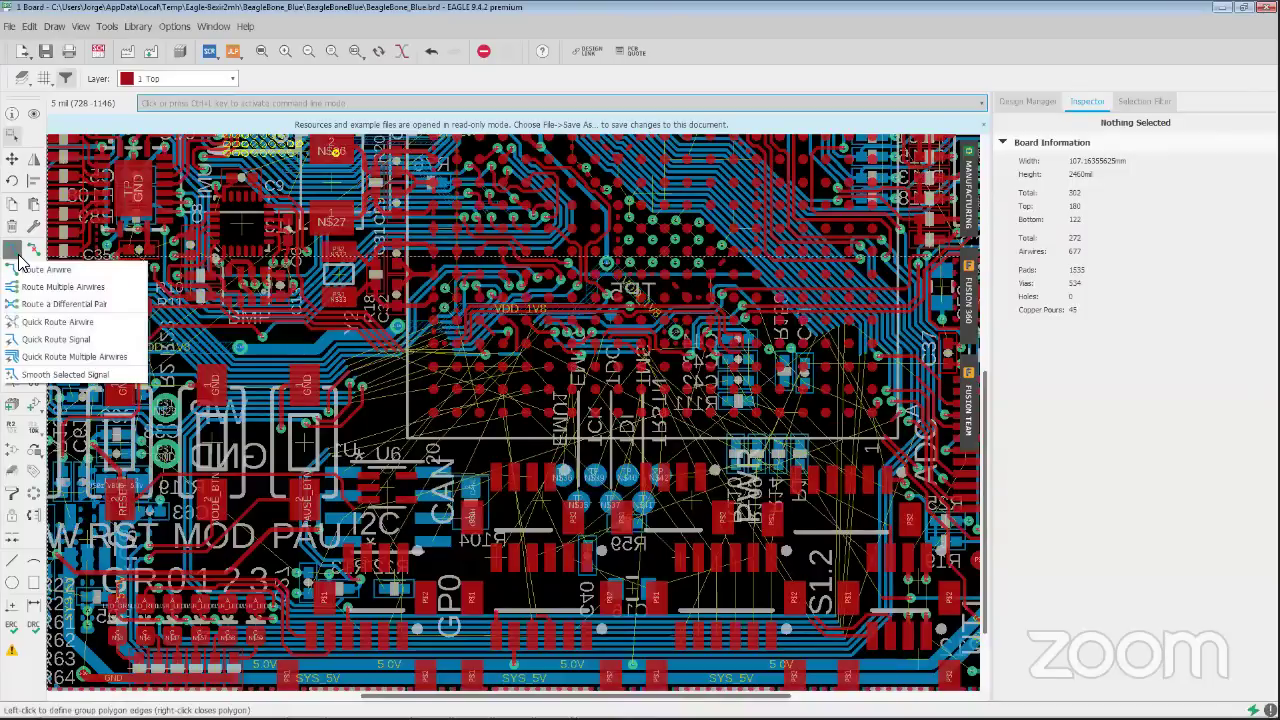
left_click(18, 256)
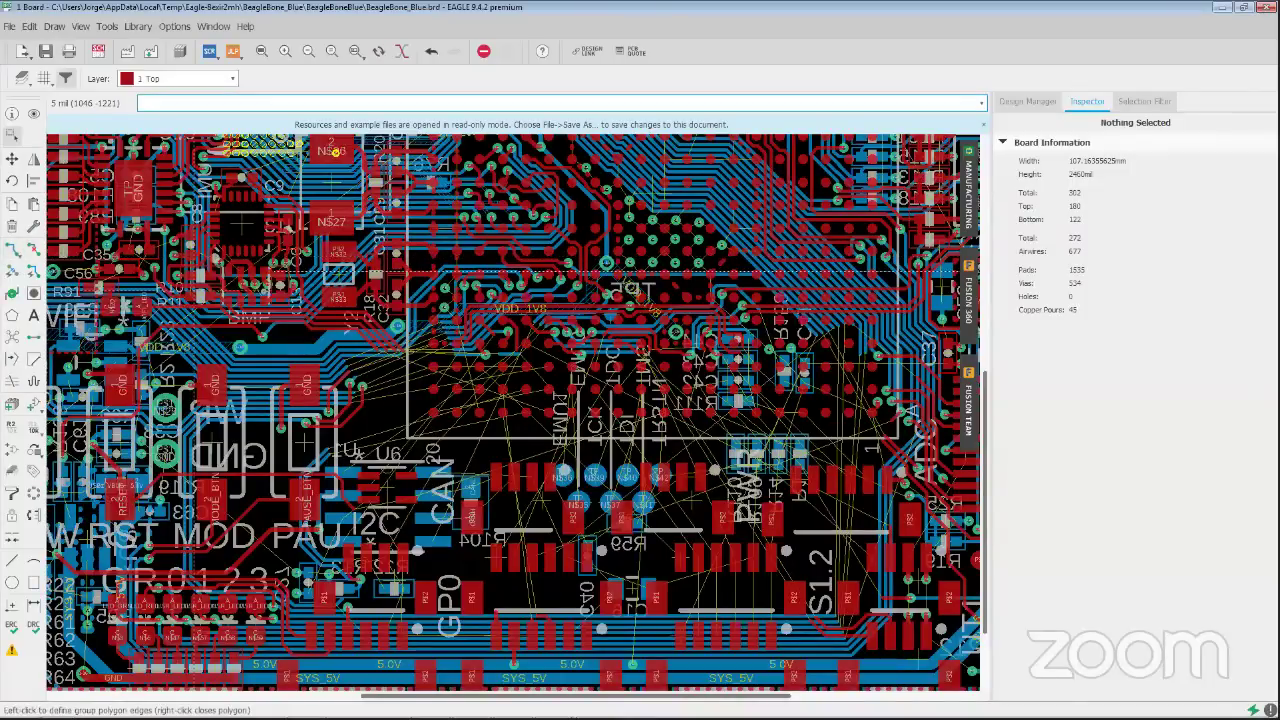
left_click(15, 250)
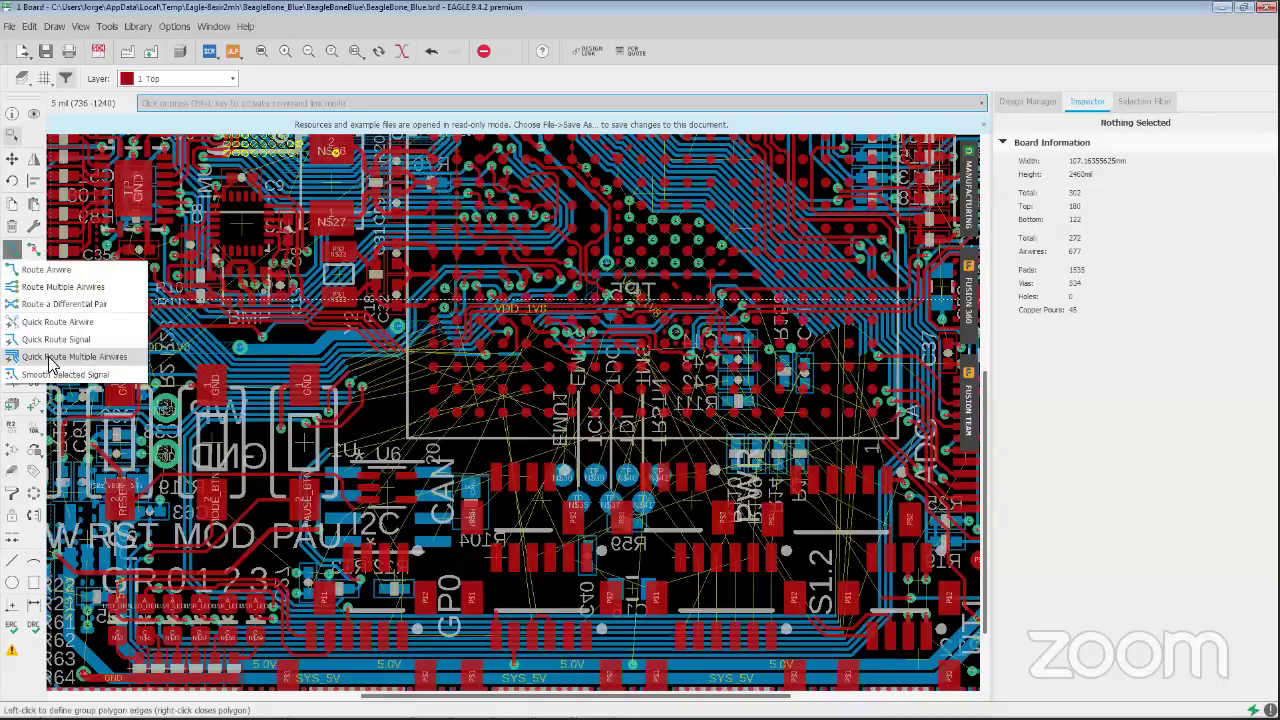
Route a short 6 mil trace with several bends from the DCAN1_SILENT pad on the Bottom layer, leaving it unconnected
left_click(48, 270)
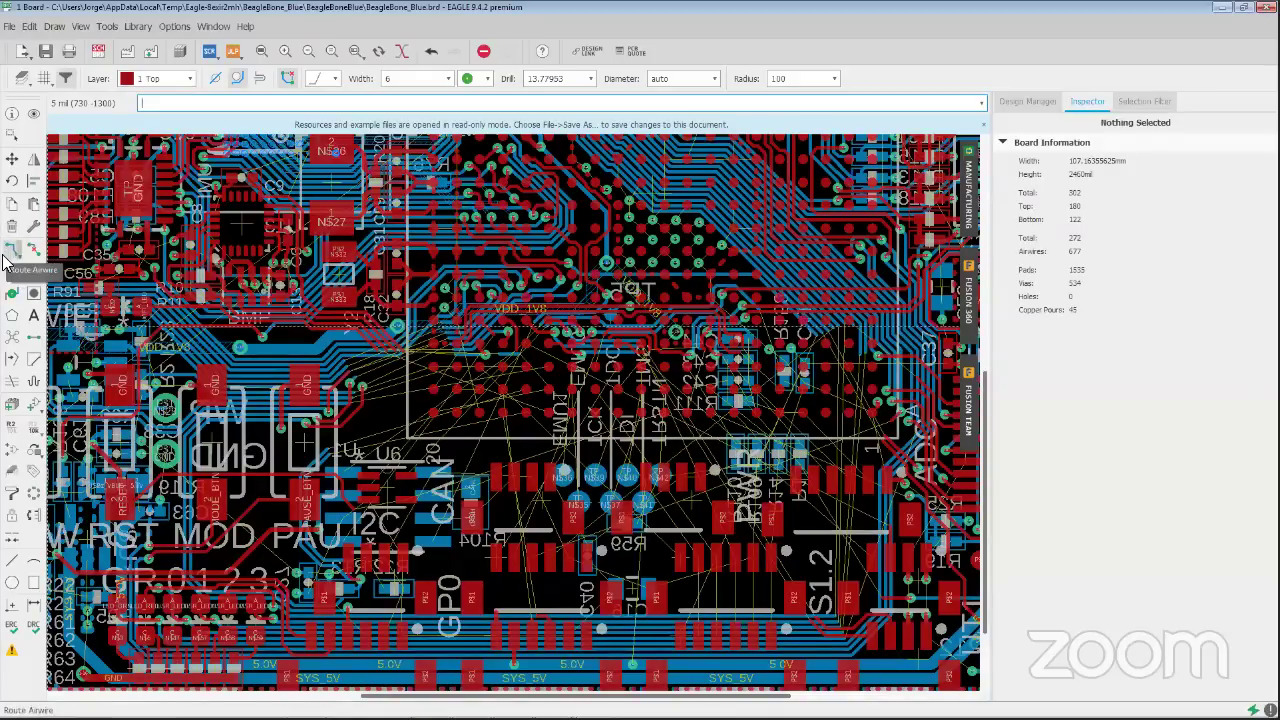
left_click(11, 251)
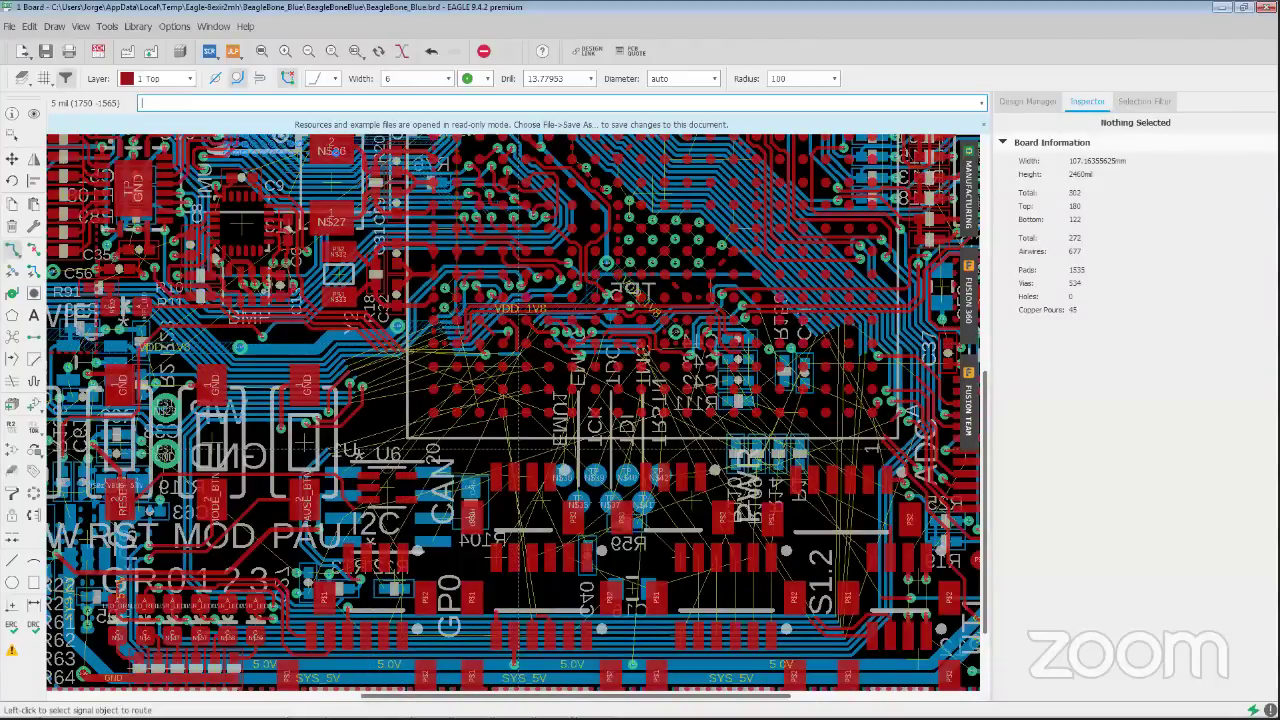
scroll(507, 446, "up", 2)
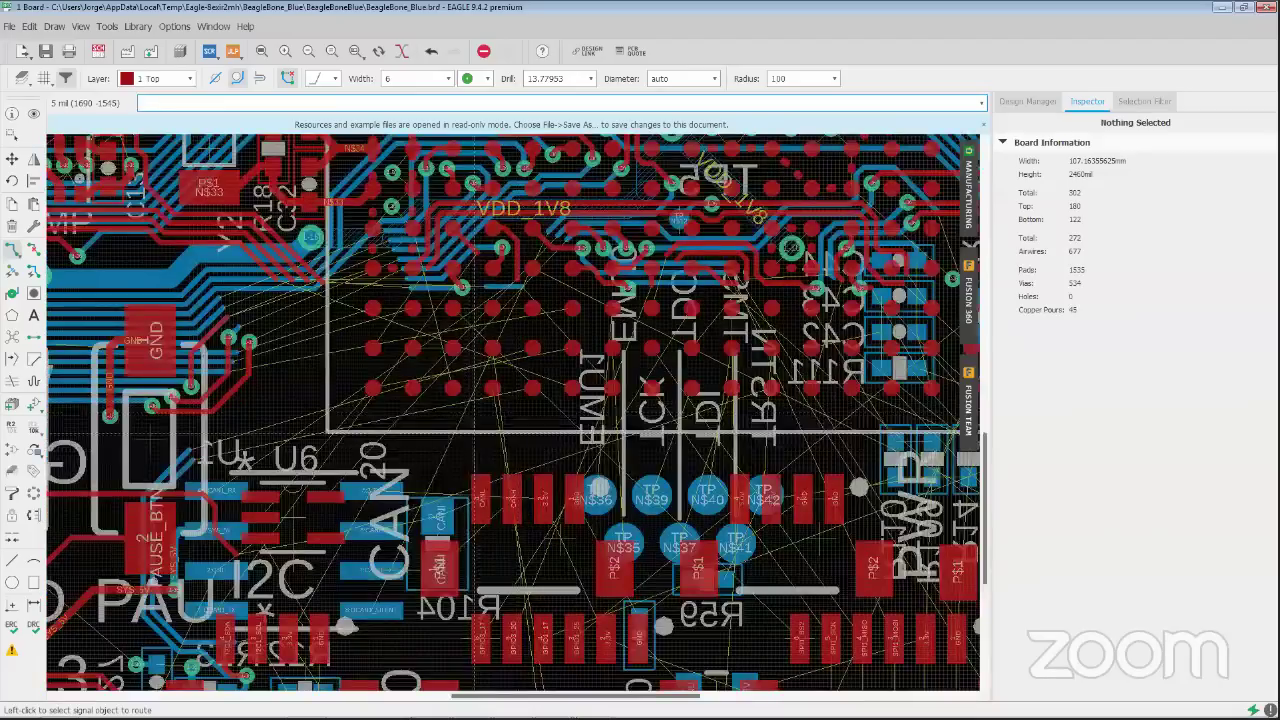
left_click(372, 610)
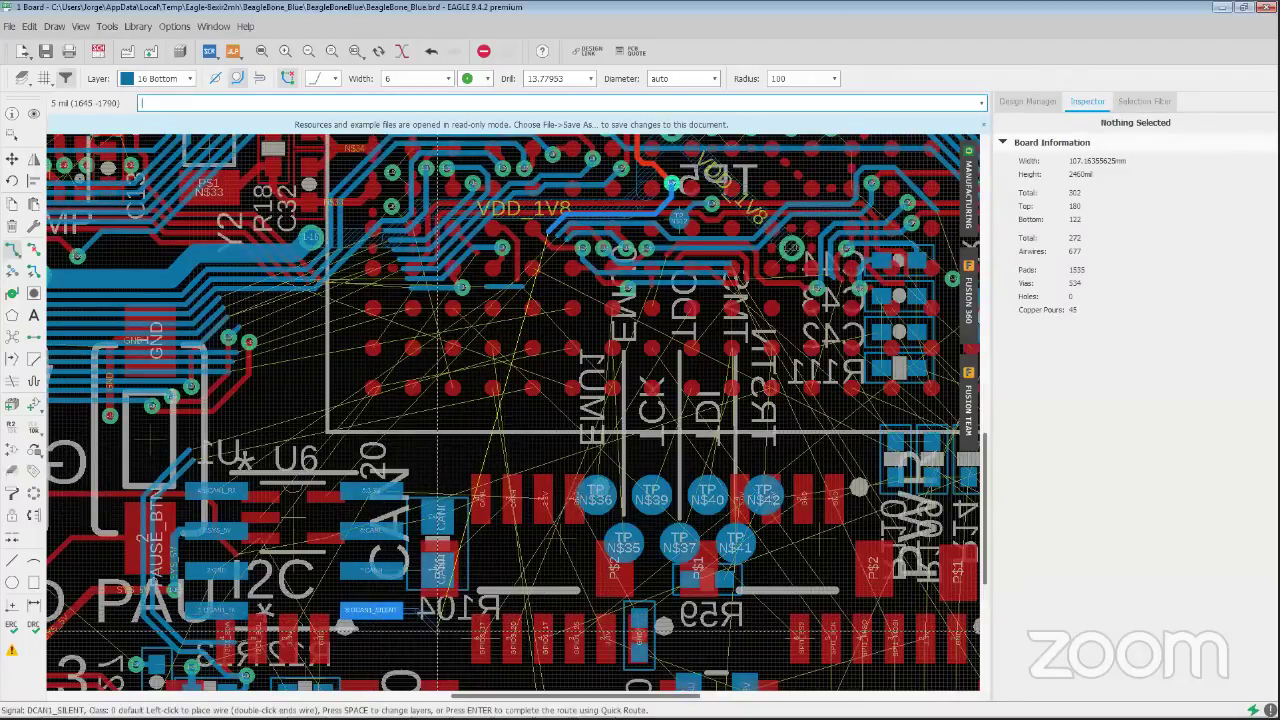
scroll(437, 622, "up", 3)
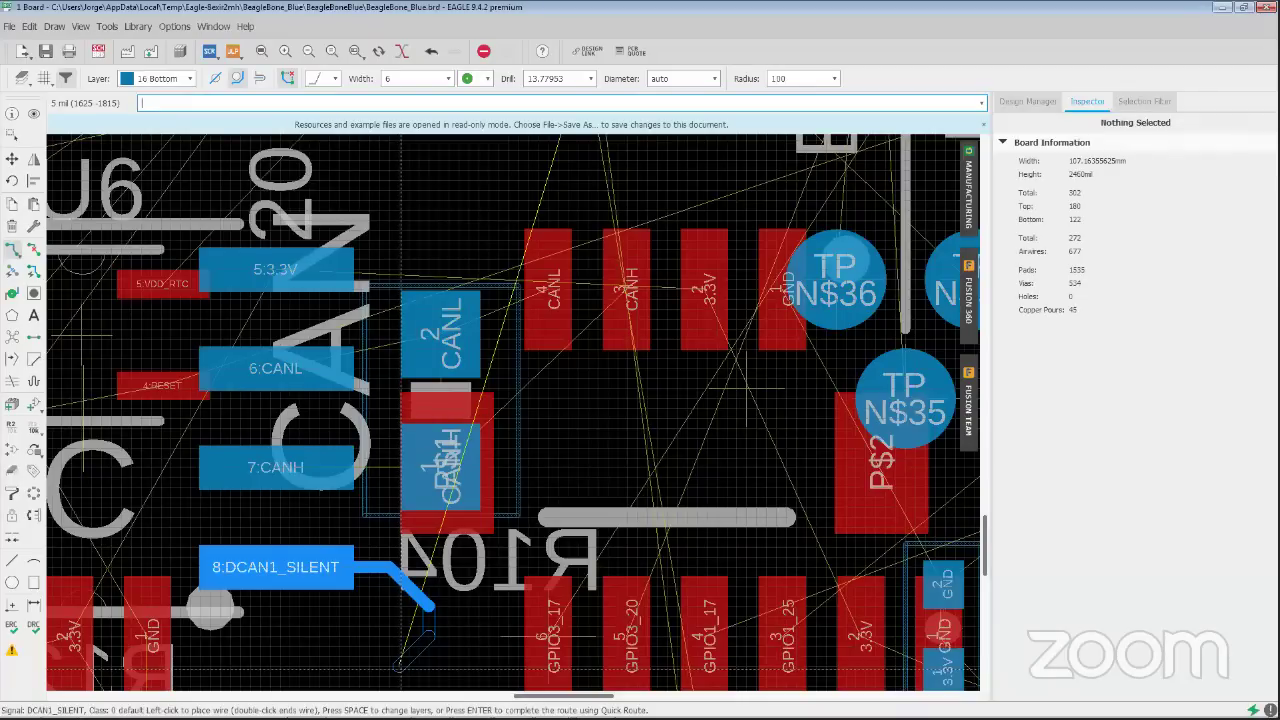
left_click(398, 666)
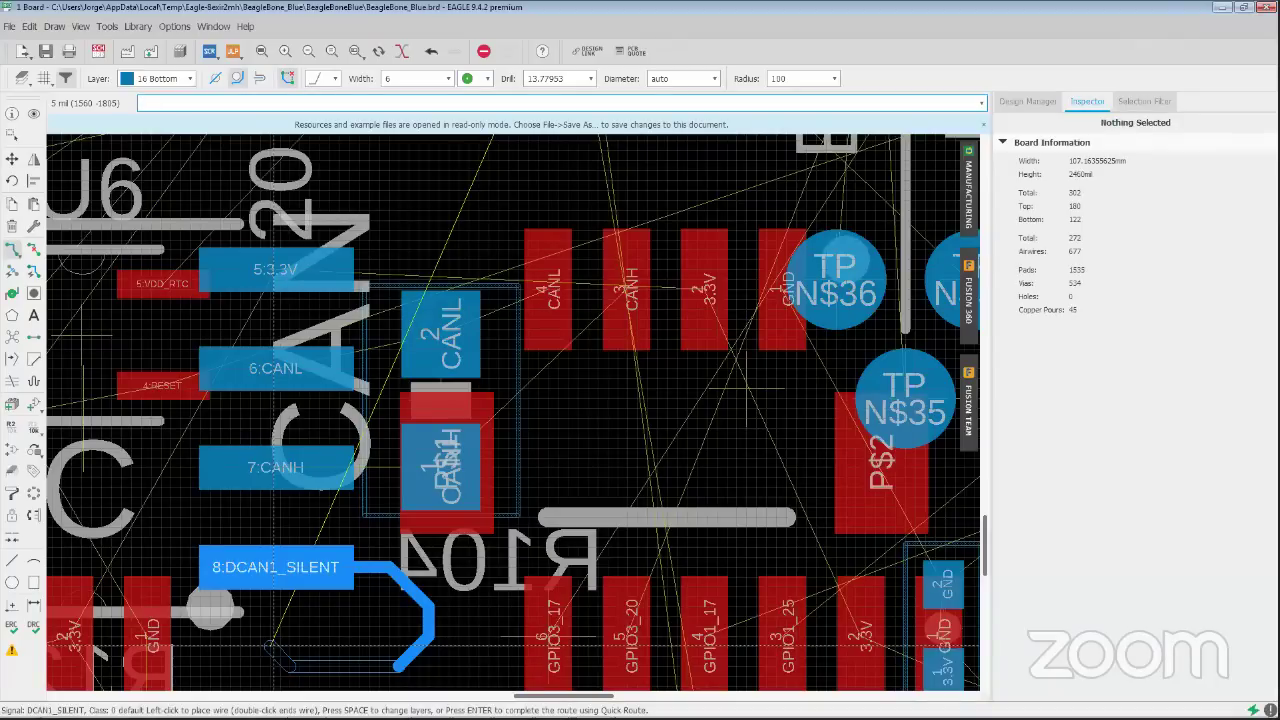
key("Escape")
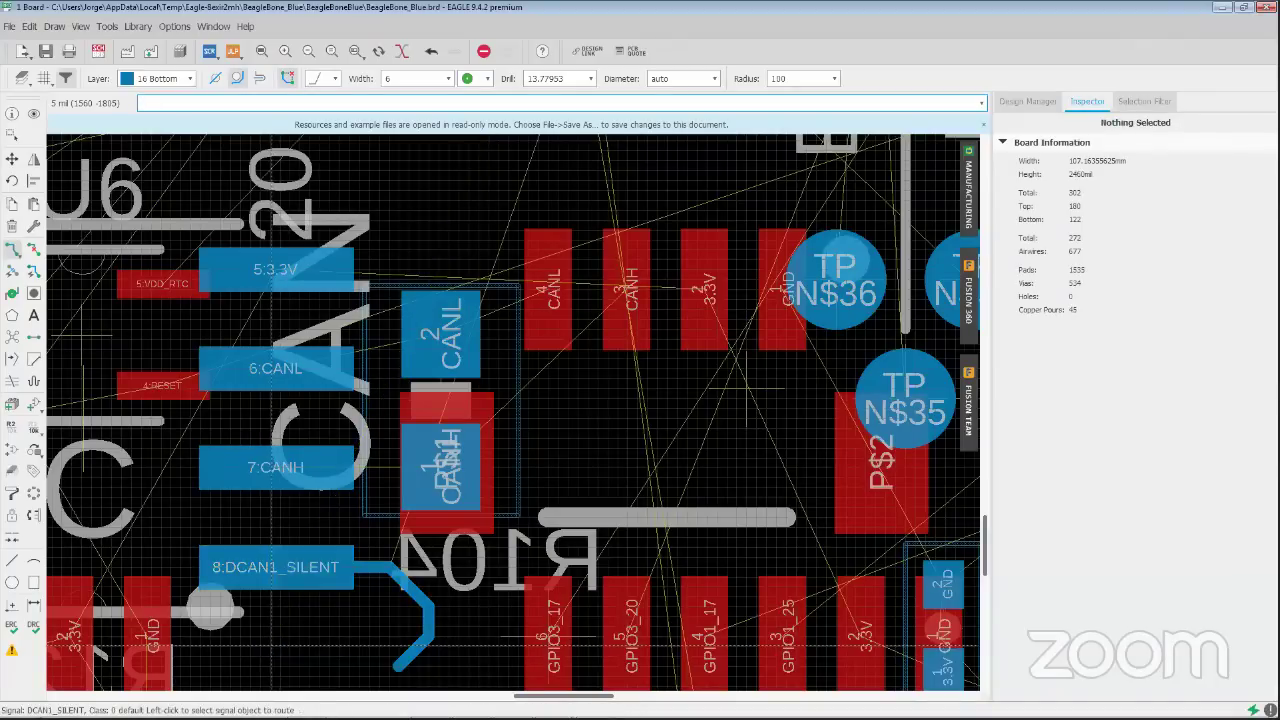
Set the fill style of unfinished routes to a crosshatch pattern and preview it on a second DCAN1_SILENT route
left_click(174, 26)
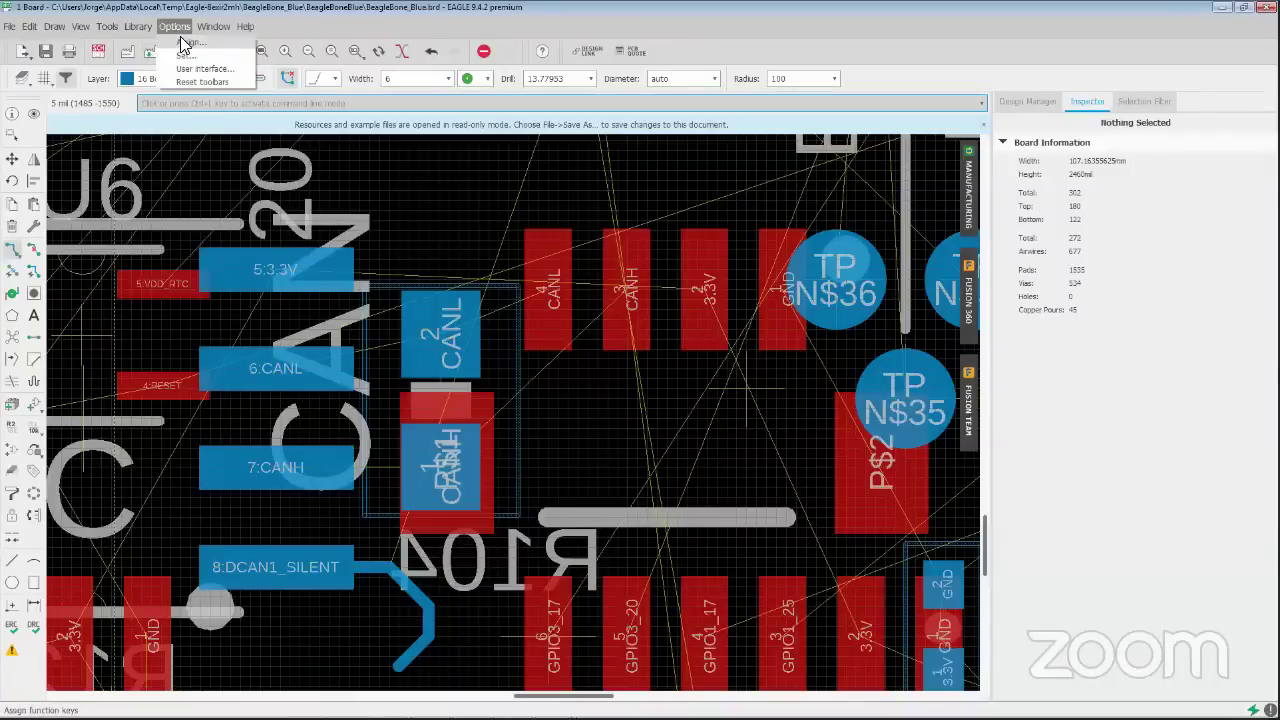
left_click(180, 40)
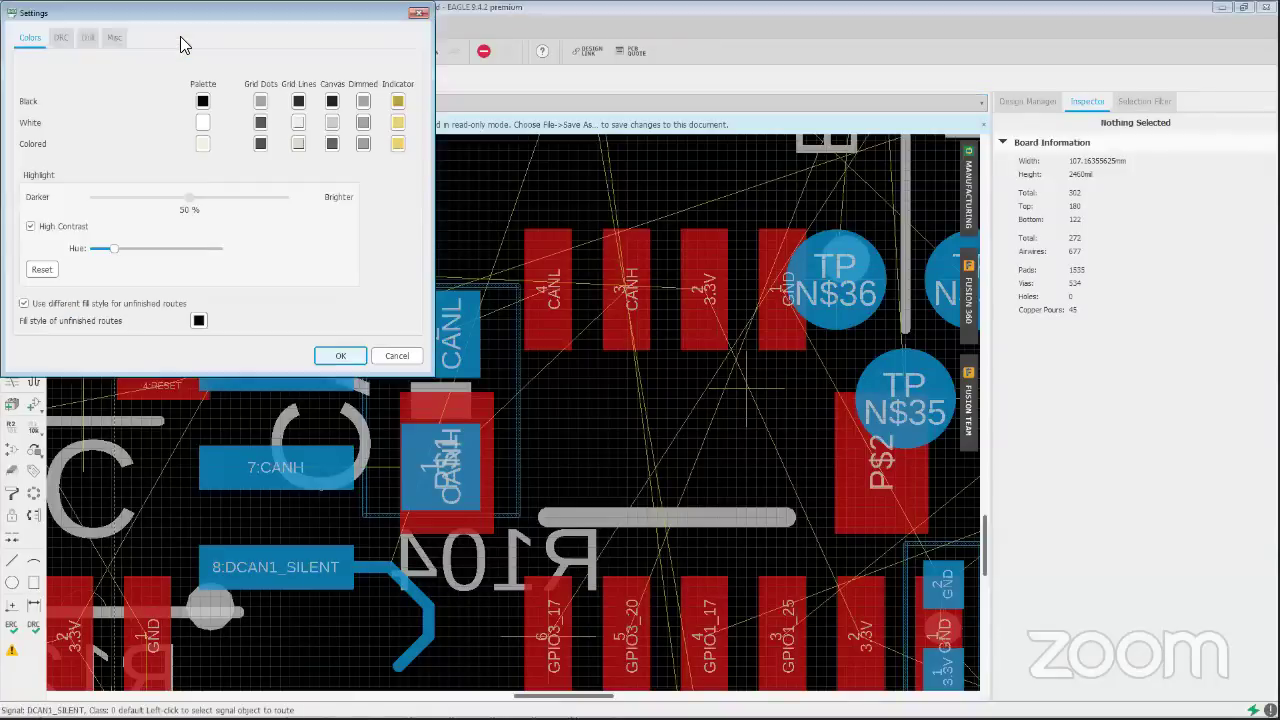
left_click(24, 305)
left_click(198, 322)
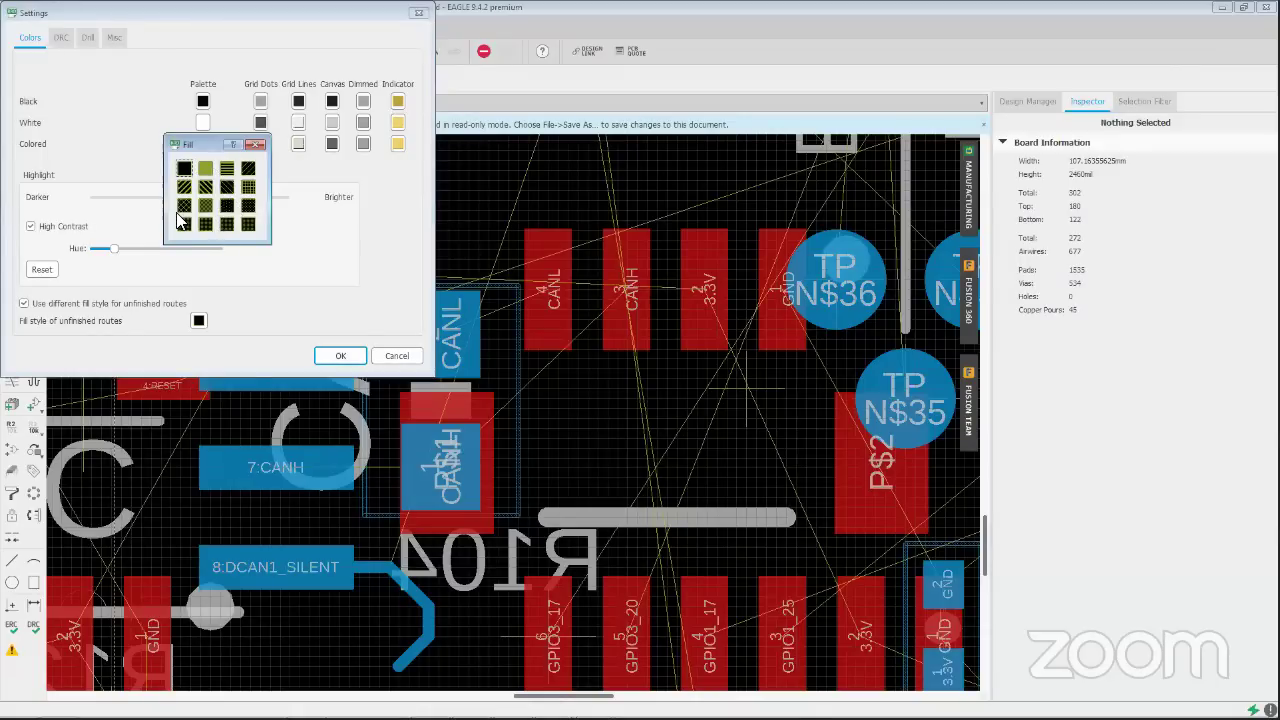
left_click(185, 208)
left_click(340, 355)
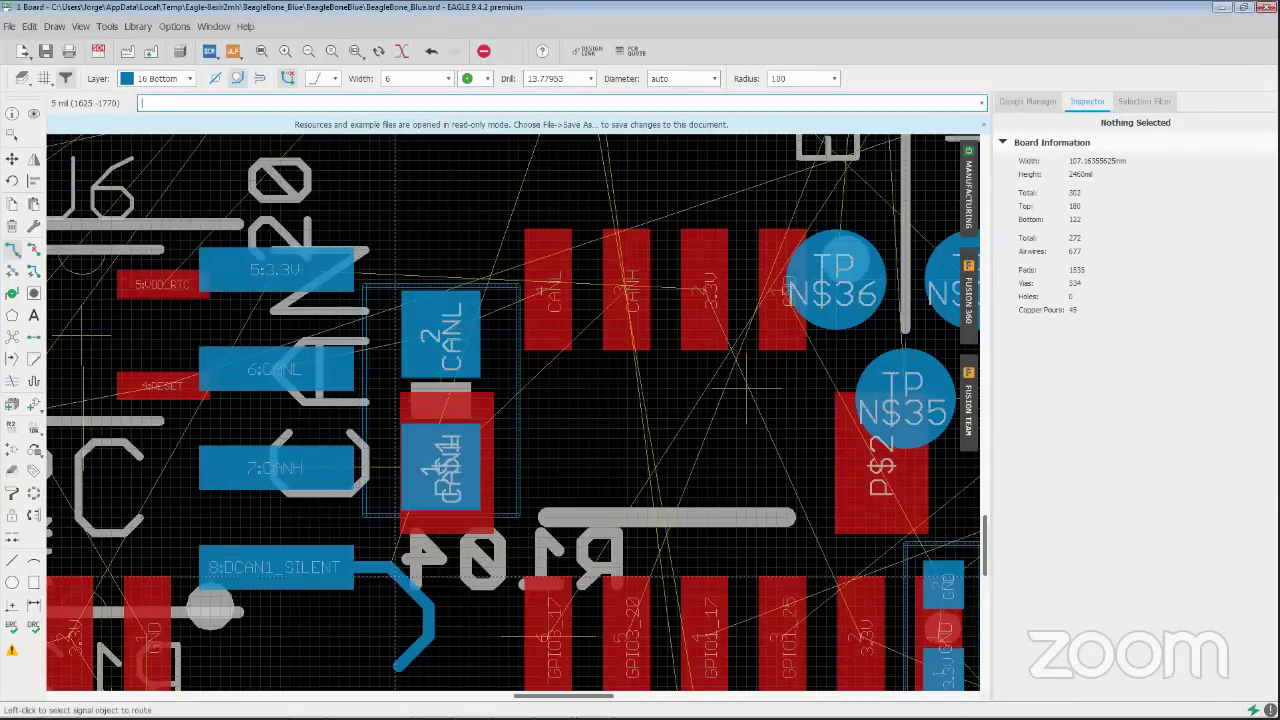
left_click(400, 572)
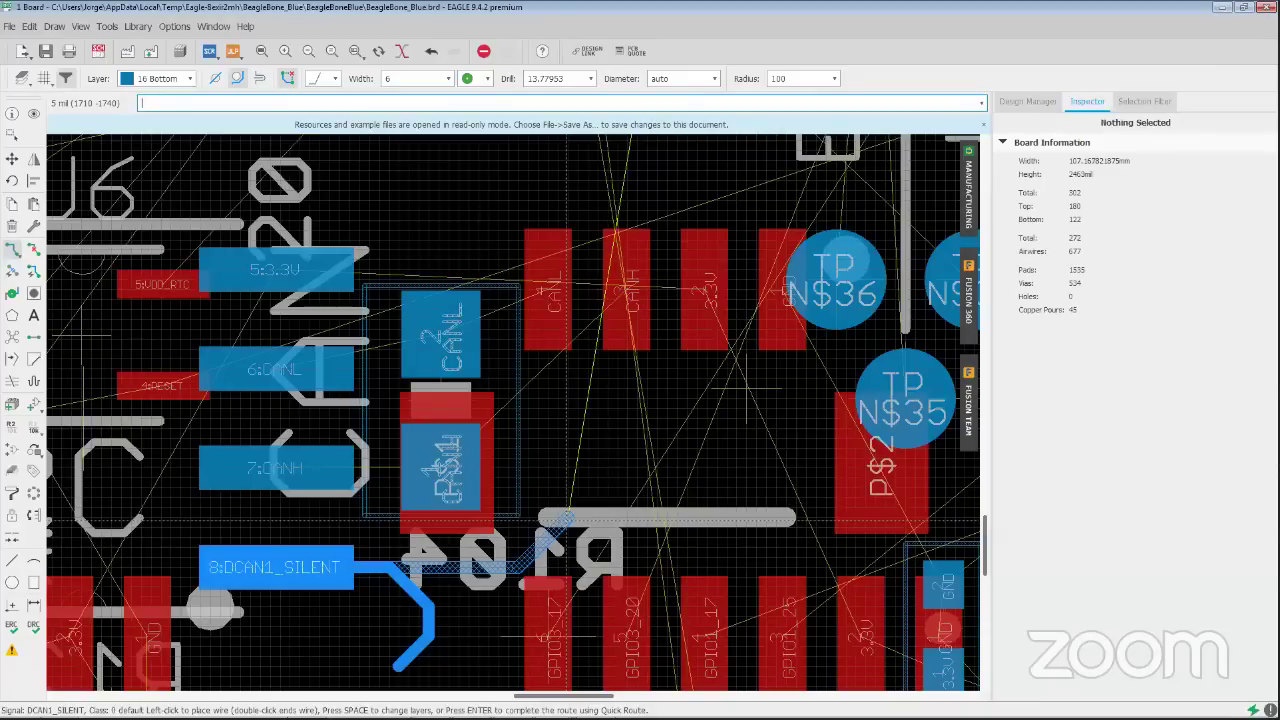
key("Escape")
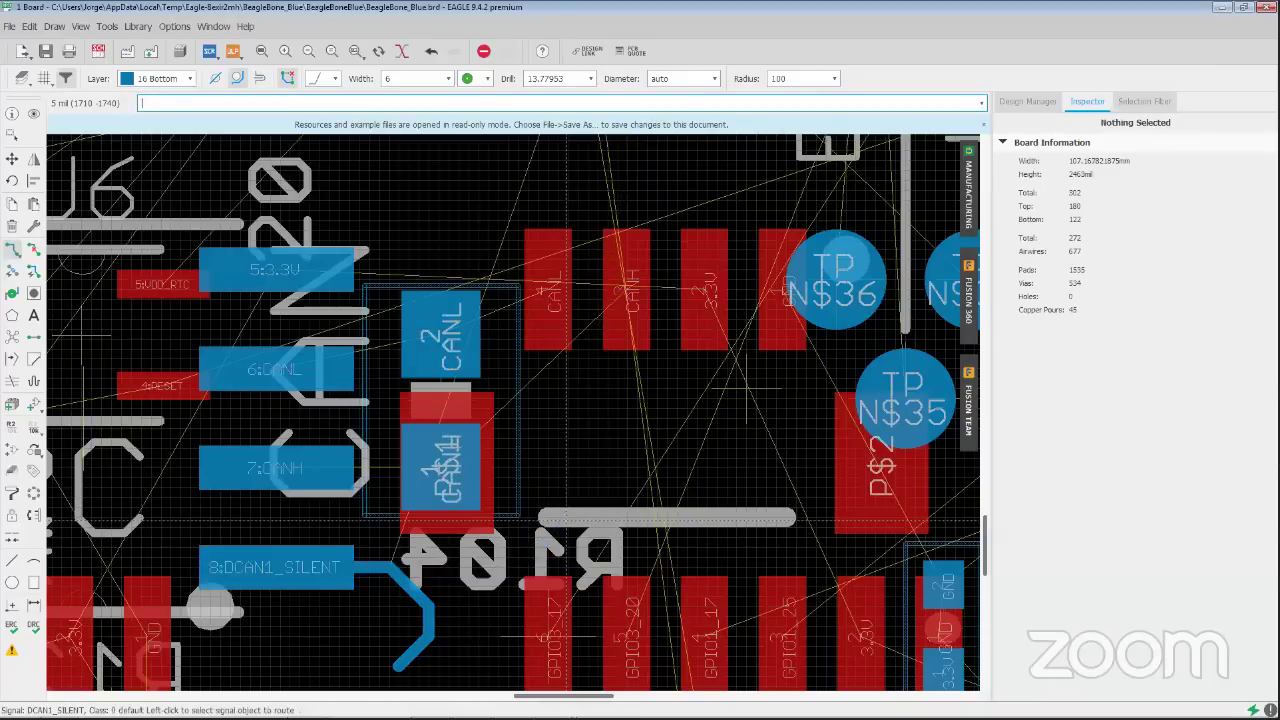
Set the fill style of unfinished routes back to the plain outline fill
left_click(135, 26)
left_click(183, 66)
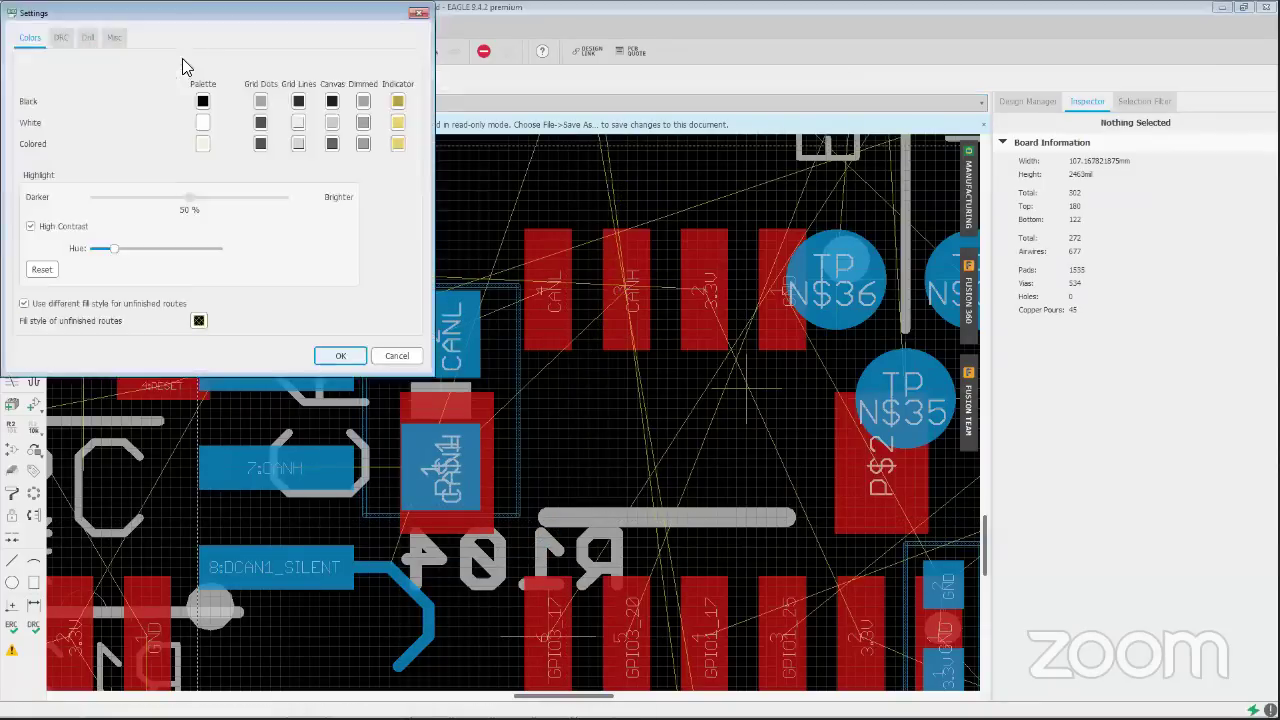
left_click(199, 320)
left_click(183, 175)
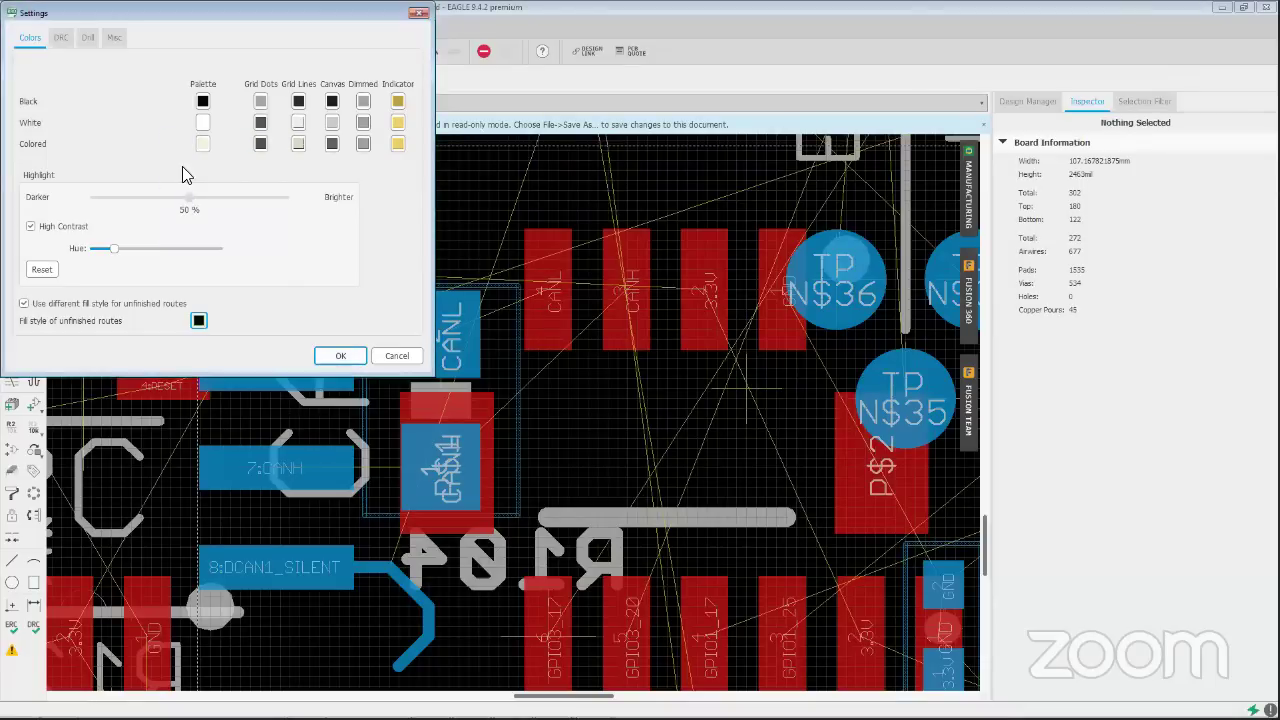
left_click(340, 356)
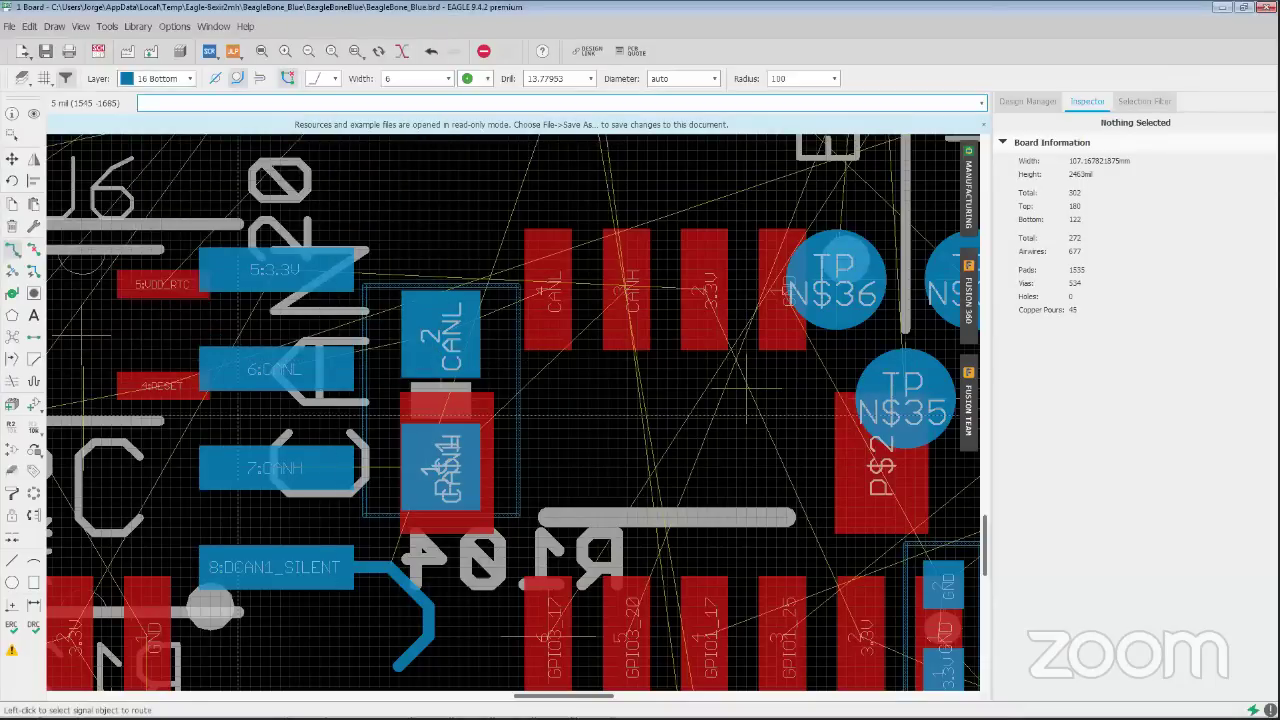
Reset the selection filter to include all object types and rip up the DCAN1_SILENT trace
left_click(33, 249)
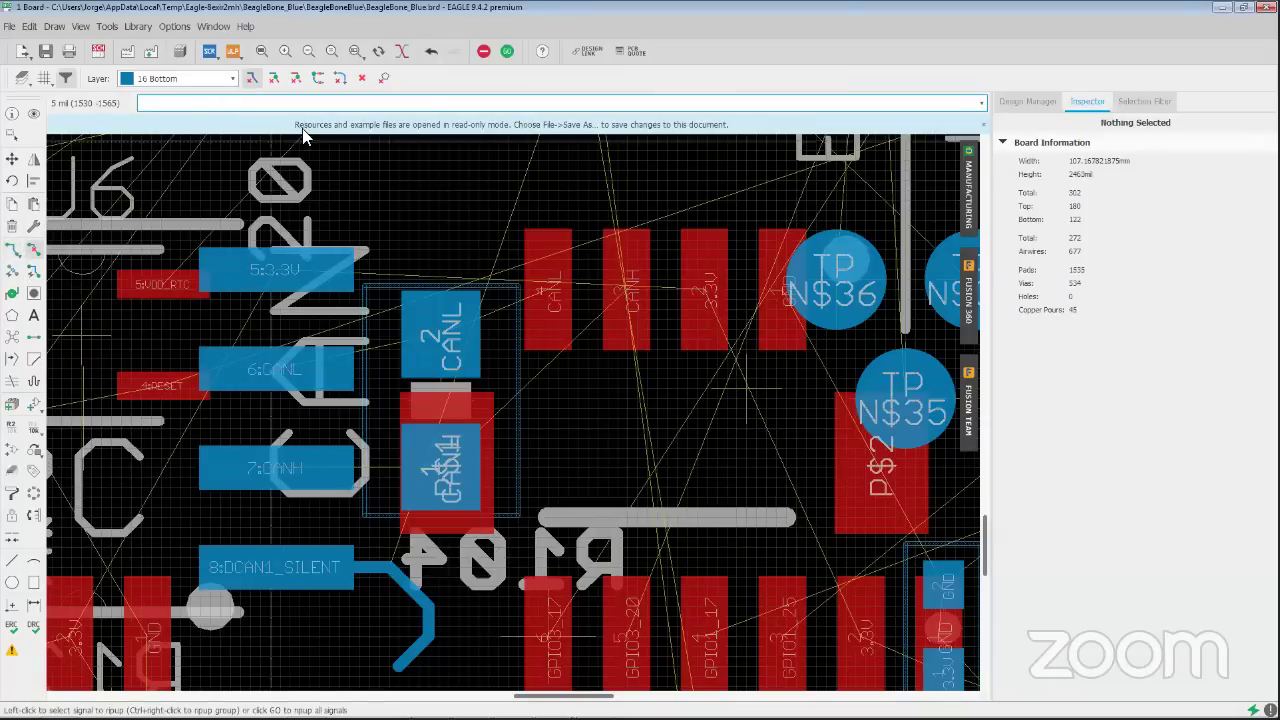
left_click(273, 78)
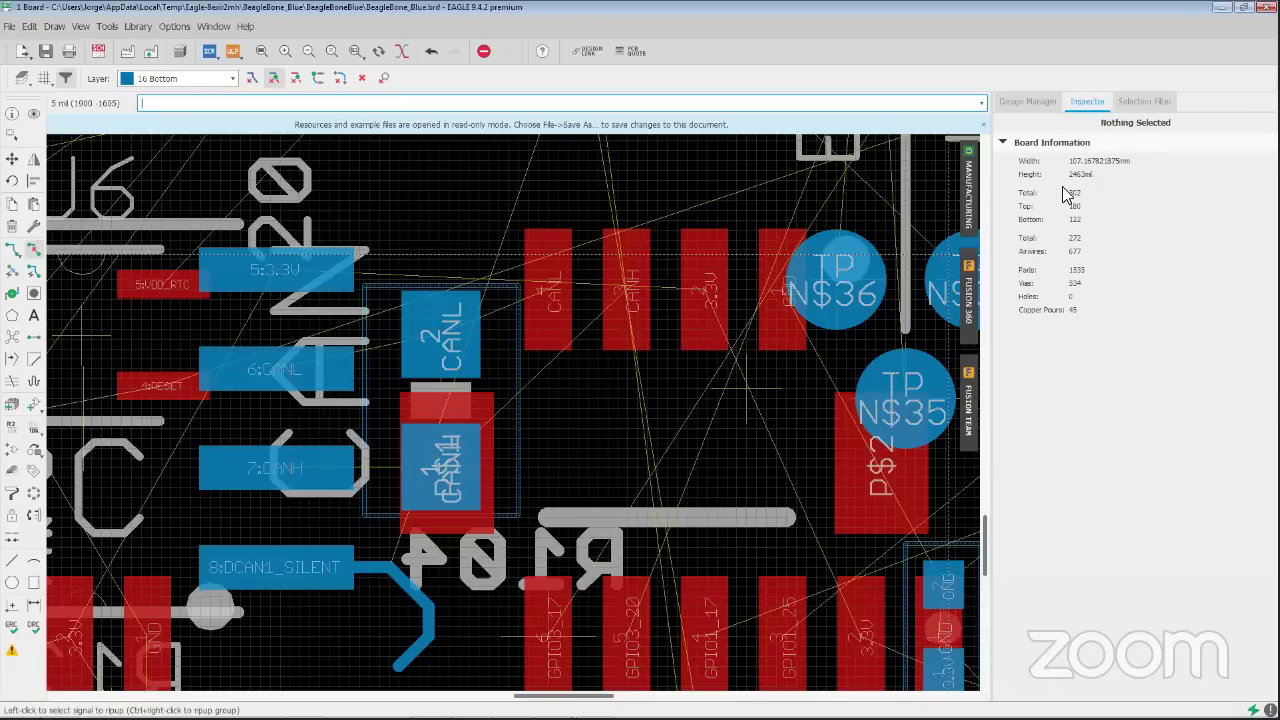
left_click(1127, 102)
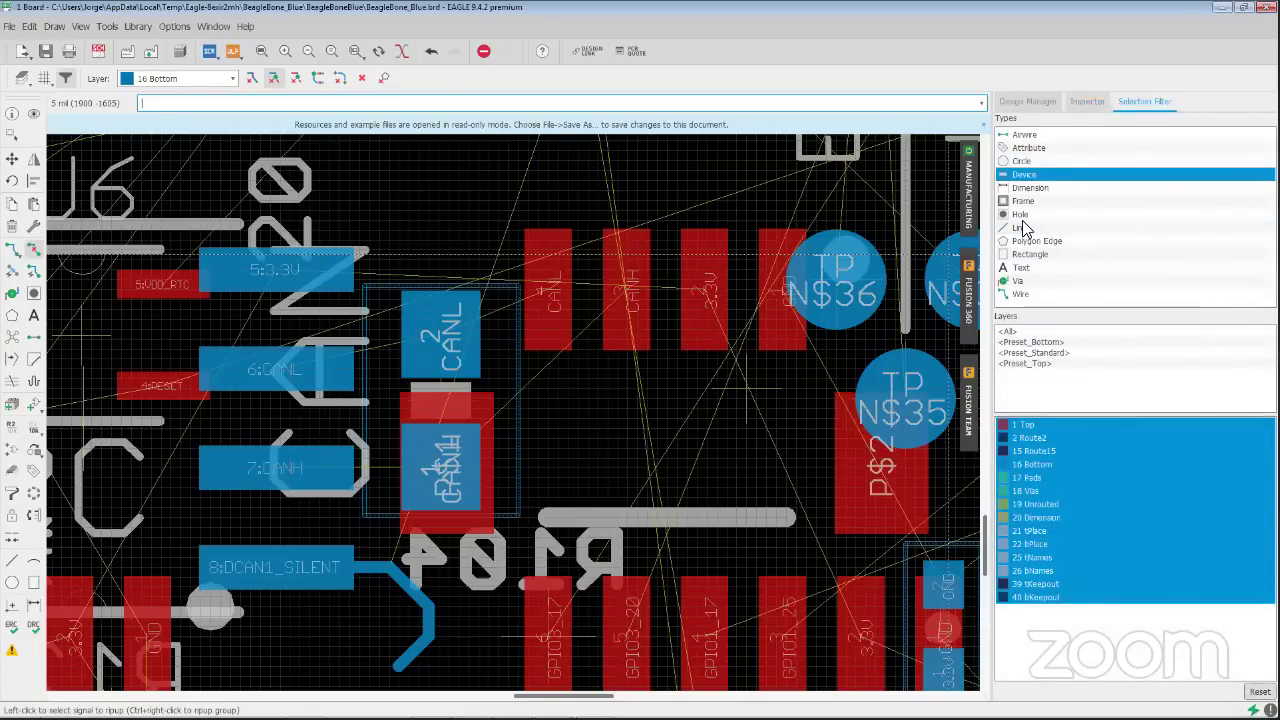
left_click(1260, 692)
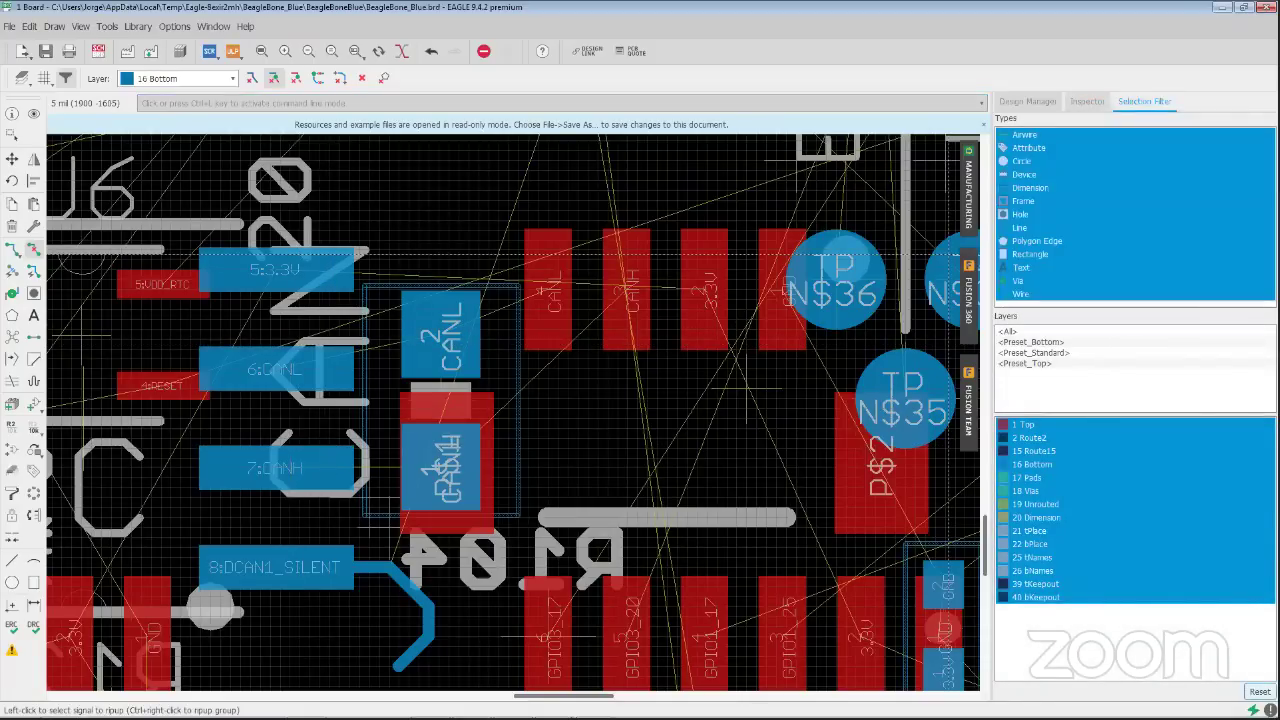
left_click(407, 588)
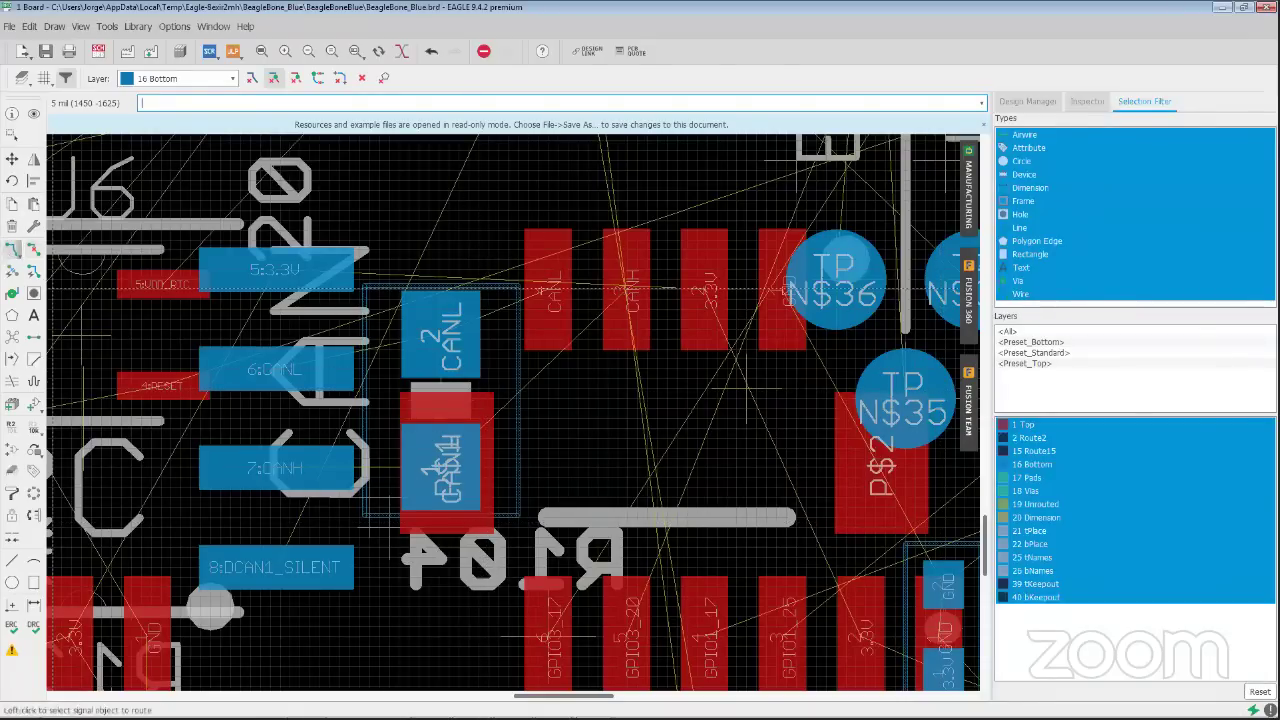
Route DCAN1_SILENT again from pad 8 on the Bottom layer, placing a horizontal segment that ends in a short diagonal
left_click(12, 248)
left_click(328, 568)
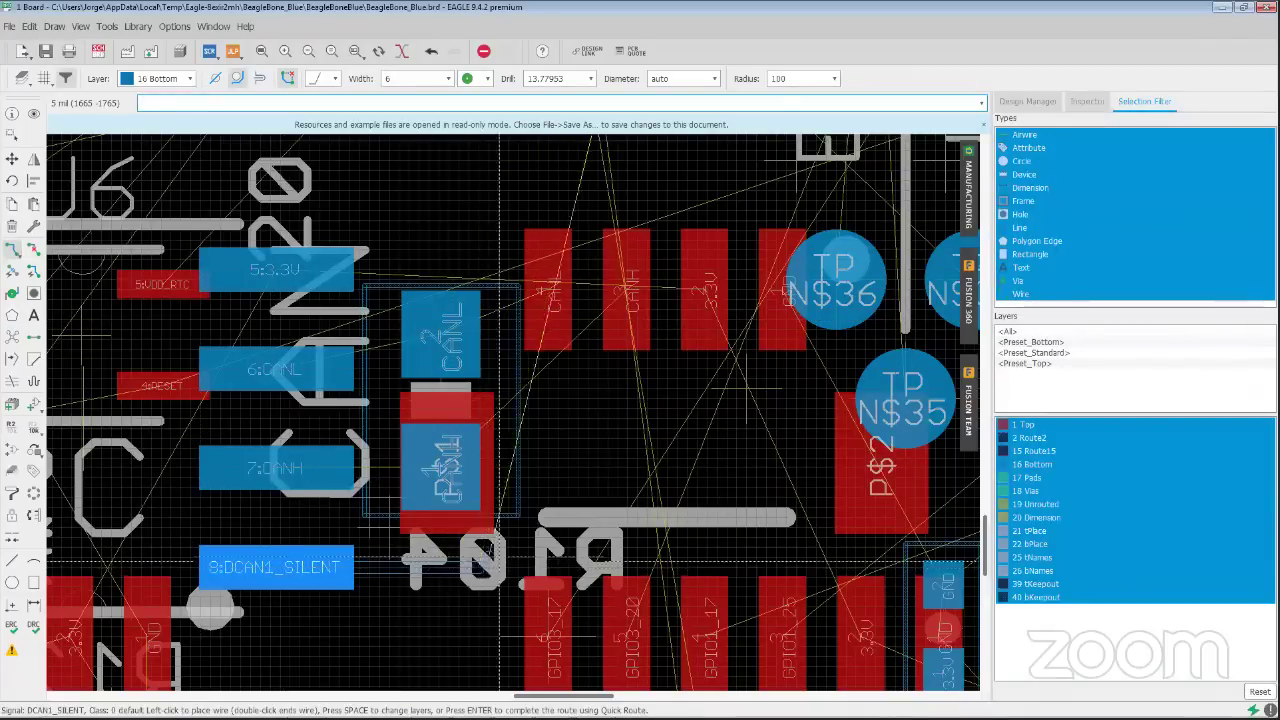
left_click(557, 505)
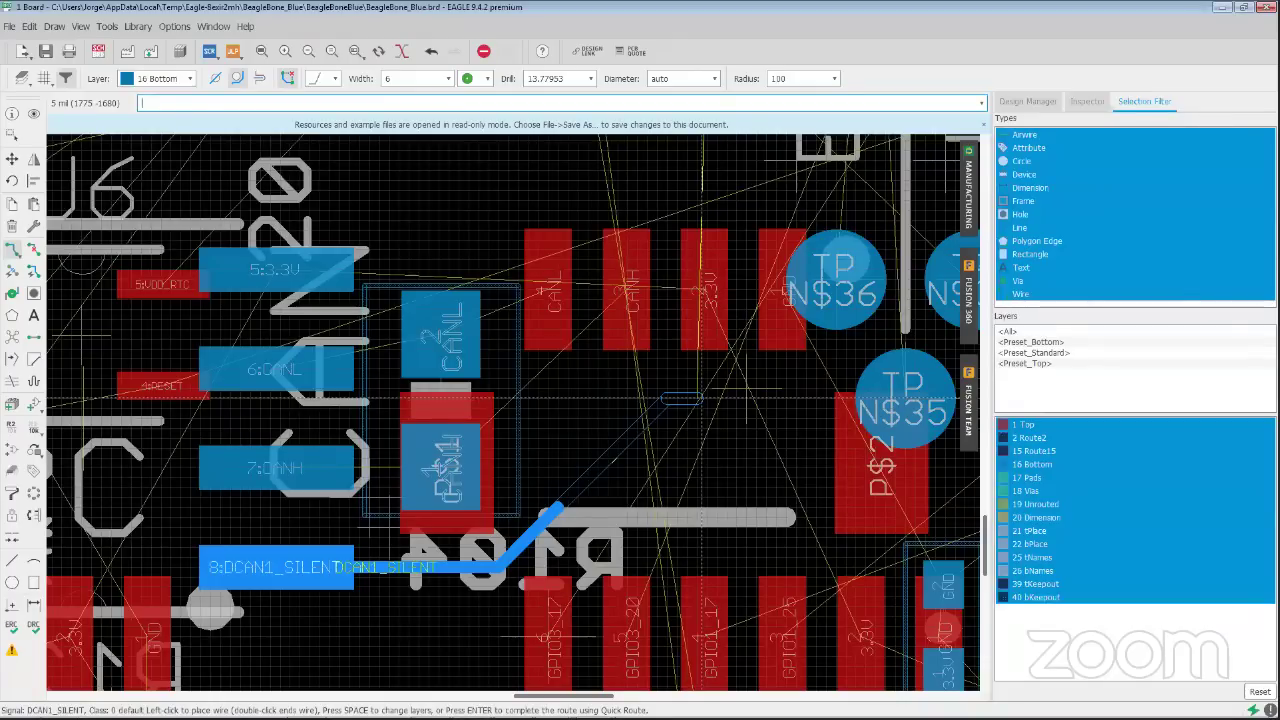
Cycle the pending DCAN1_SILENT segment through the wire bend styles, including the right-angle bend, to the curved bend
right_click(708, 398)
right_click(708, 398)
right_click(708, 398)
right_click(708, 398)
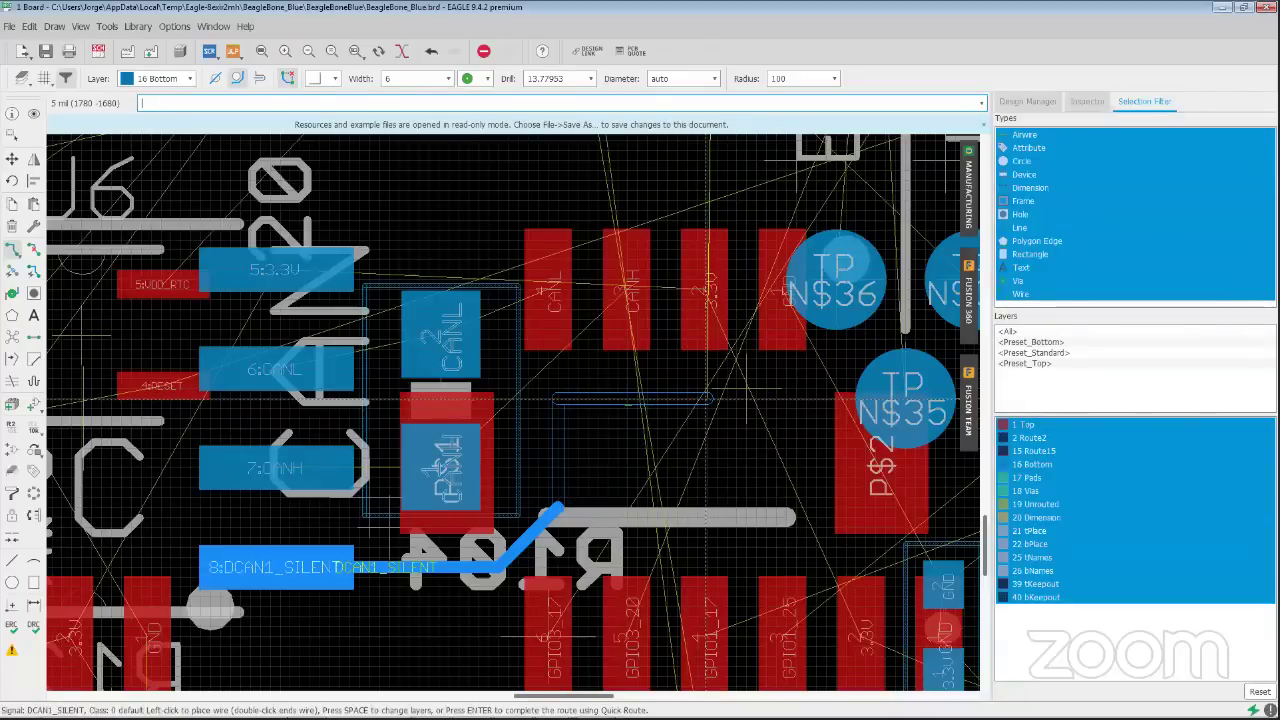
right_click(708, 398)
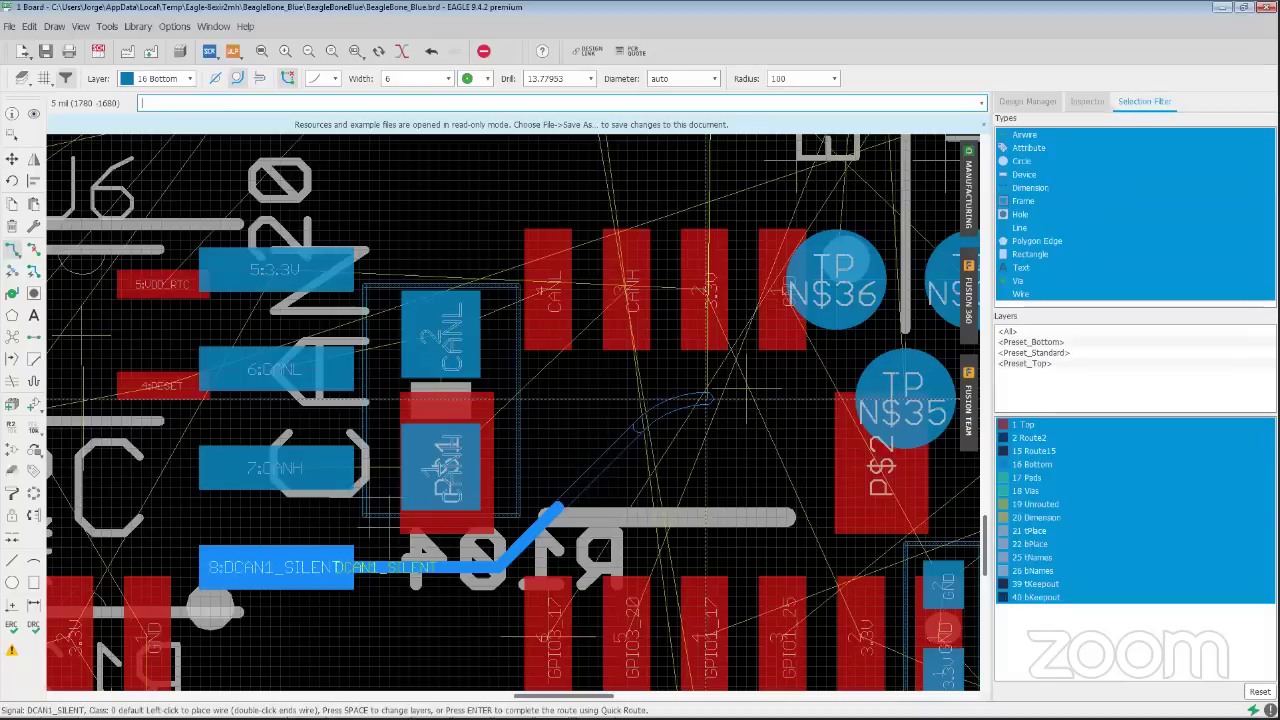
right_click(708, 398)
right_click(708, 398)
right_click(708, 398)
right_click(708, 398)
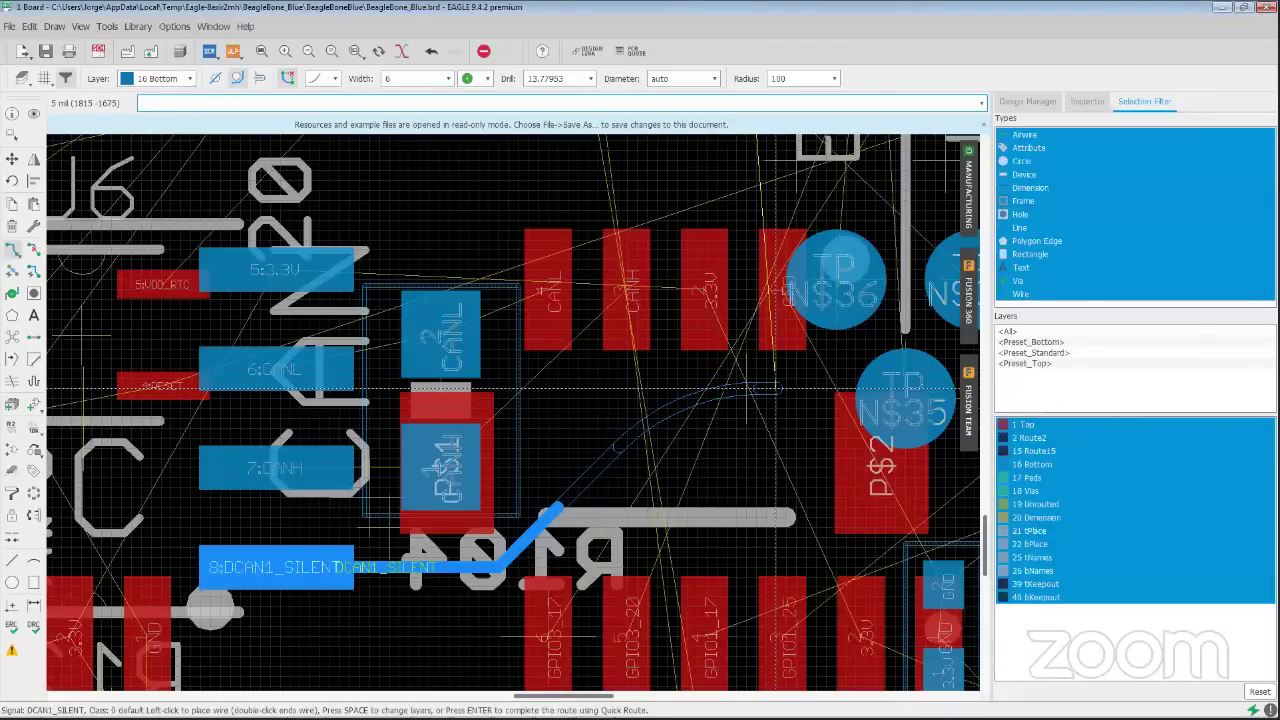
Switch the pending DCAN1_SILENT segment past the right-angle and straight any-angle styles to the 45-degree bend
right_click(775, 387)
right_click(775, 387)
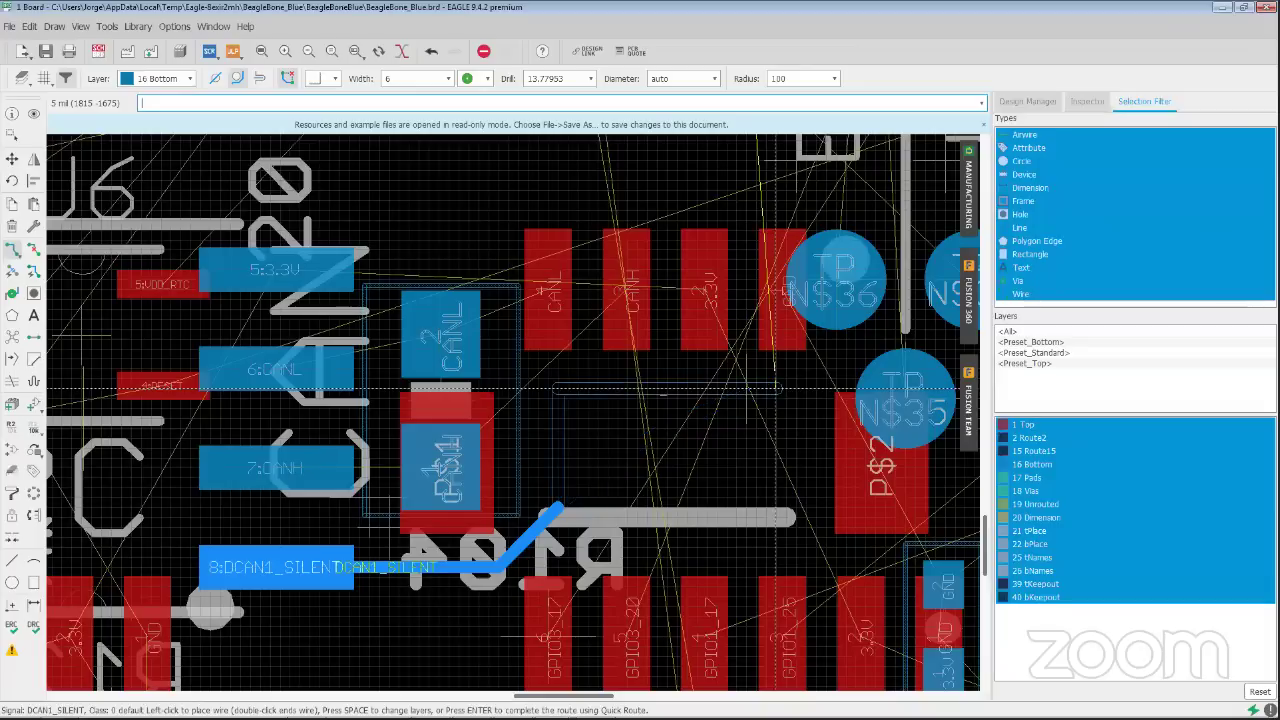
right_click(775, 387)
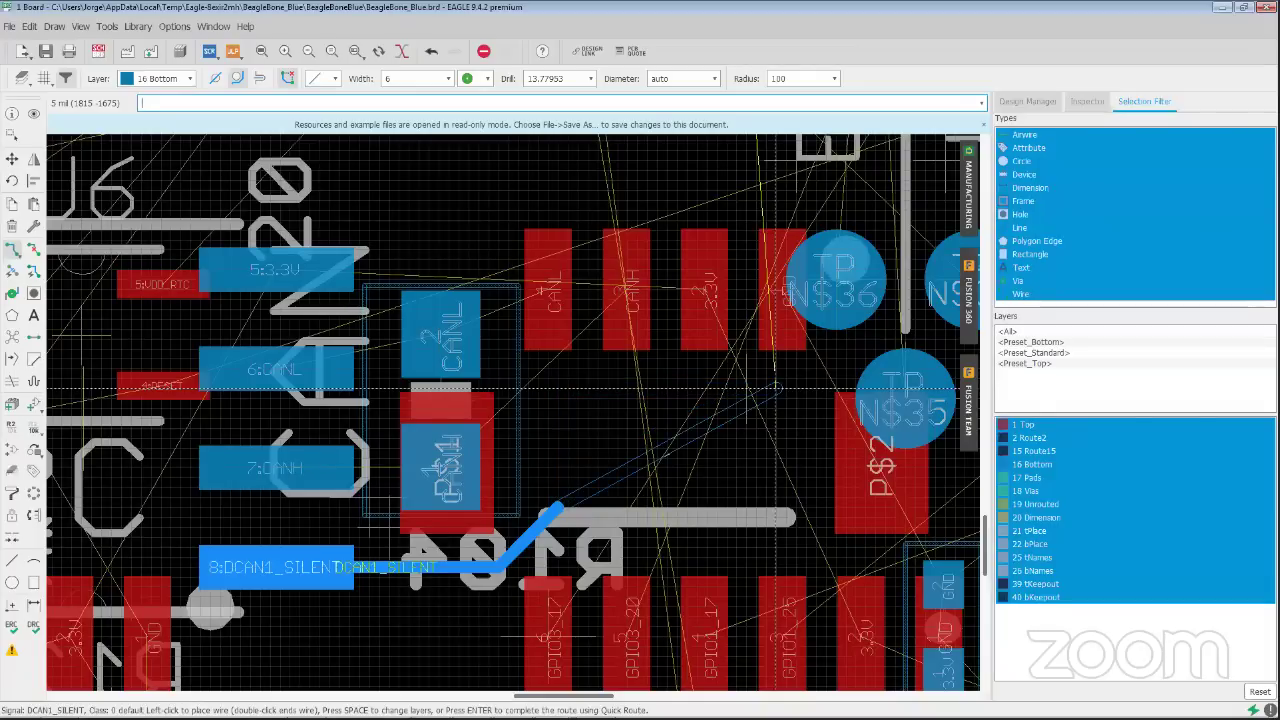
right_click(775, 387)
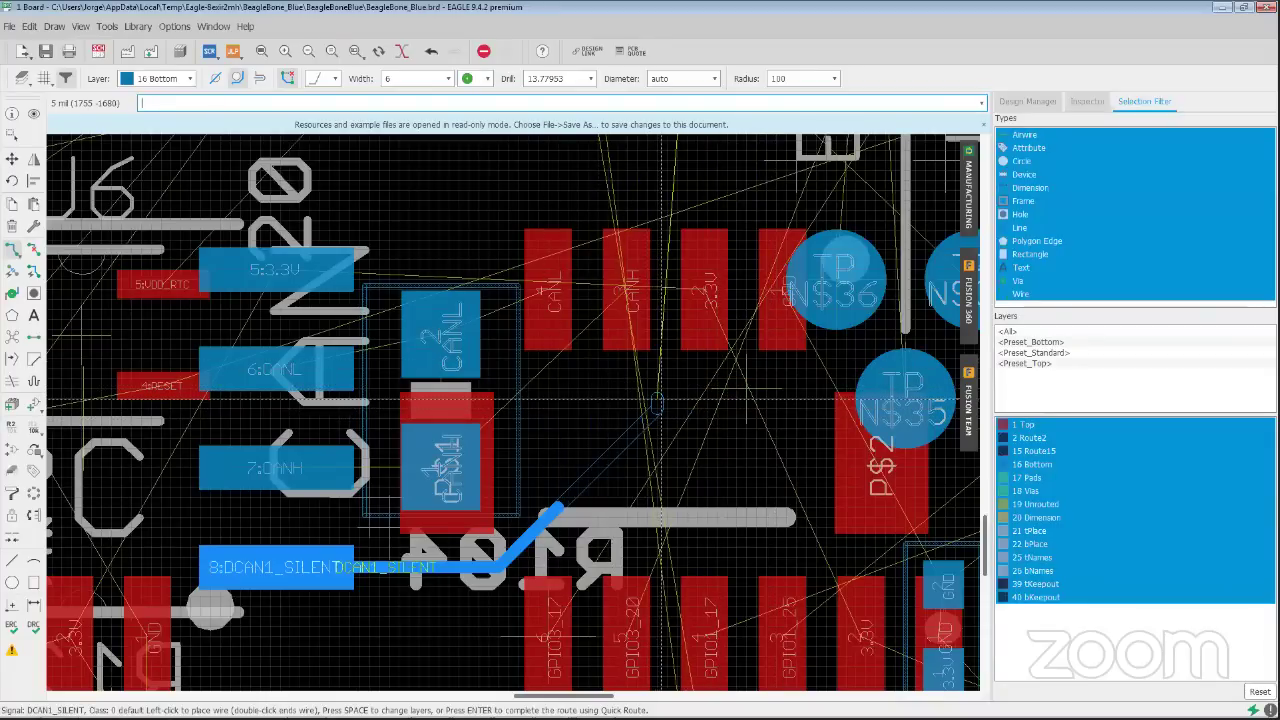
scroll(660, 400, "down", 1)
scroll(661, 399, "down", 1)
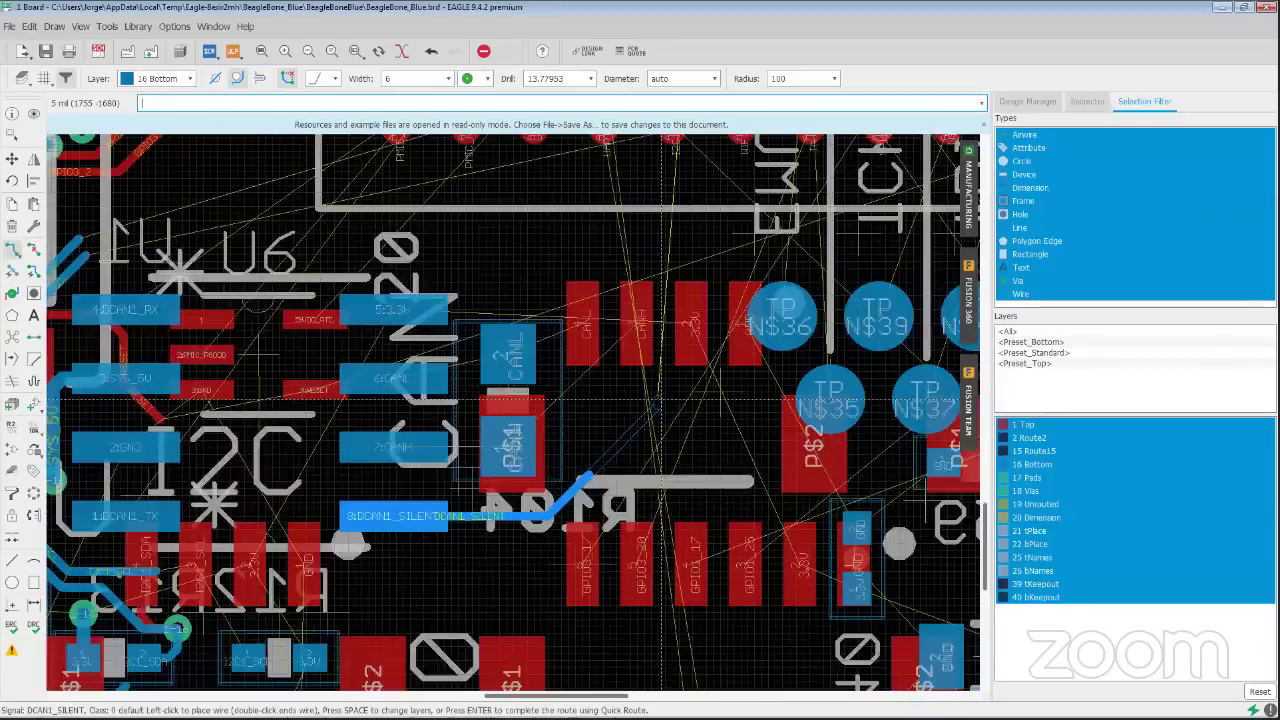
scroll(655, 390, "up", 1)
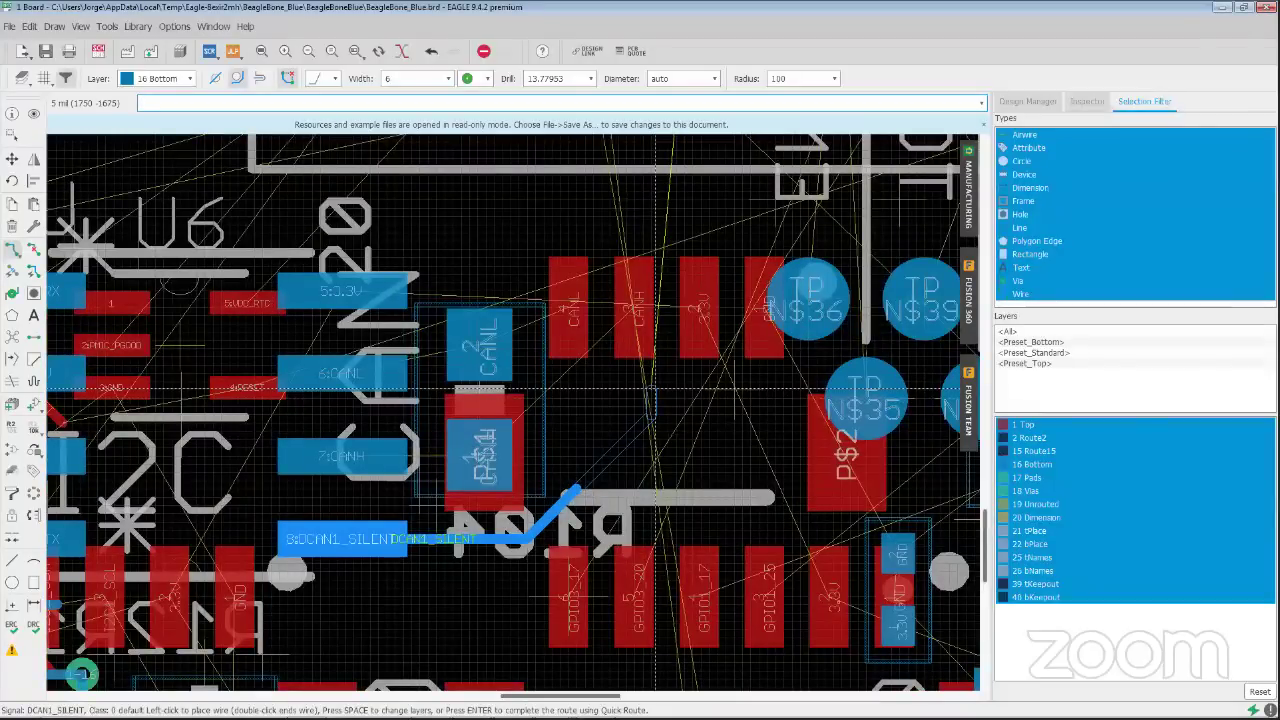
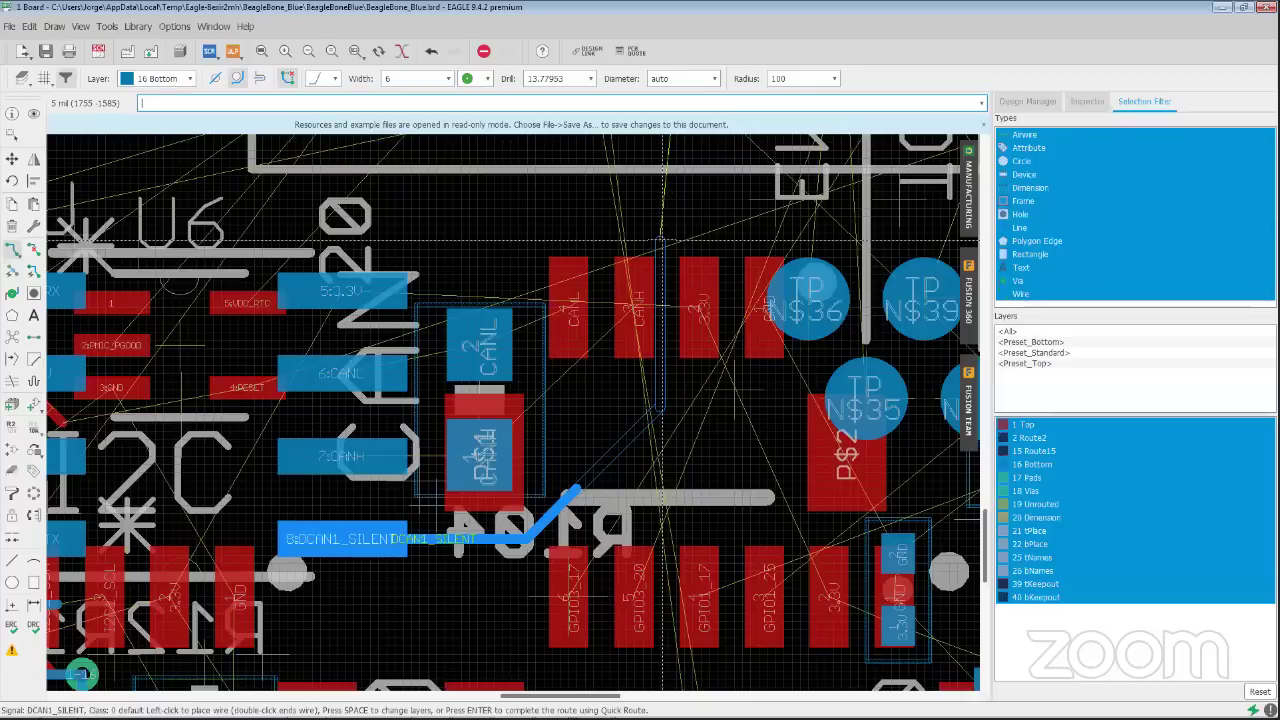
Route DCAN1_SILENT on the Bottom layer past the CAN connector pads and test points, and finish the trace in the BGA area
scroll(700, 245, "down", 1)
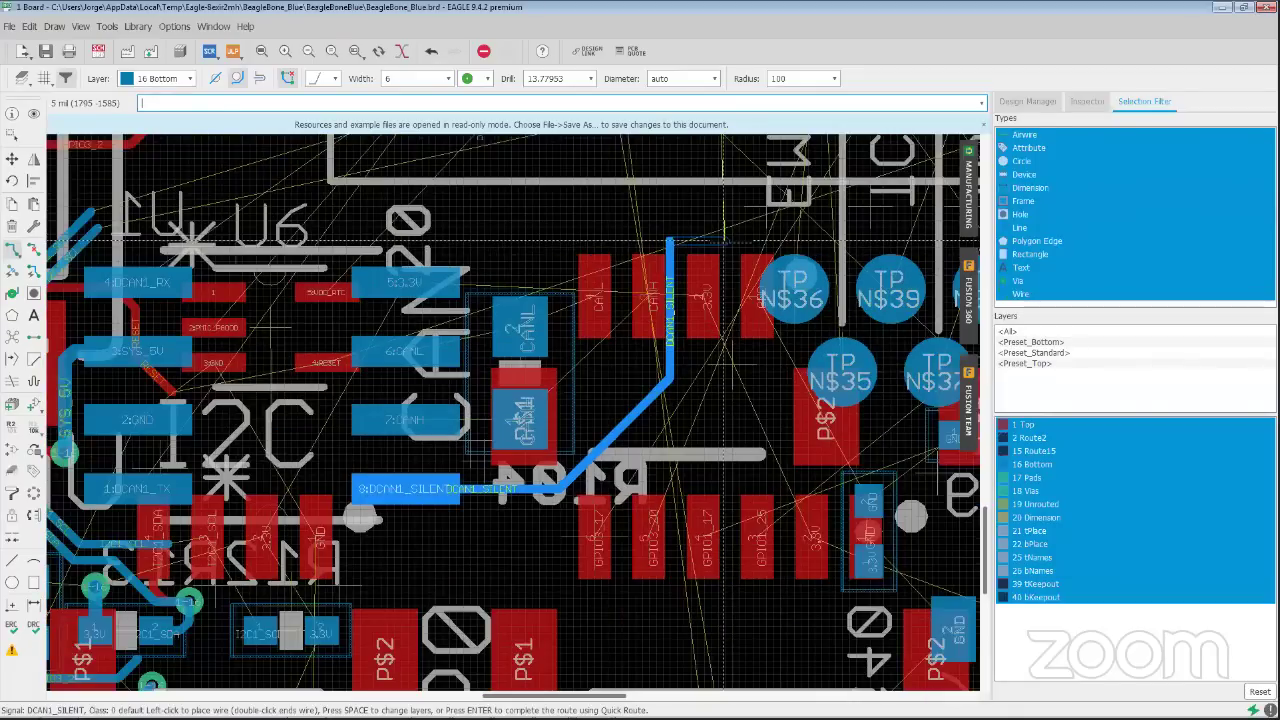
scroll(723, 240, "down", 3)
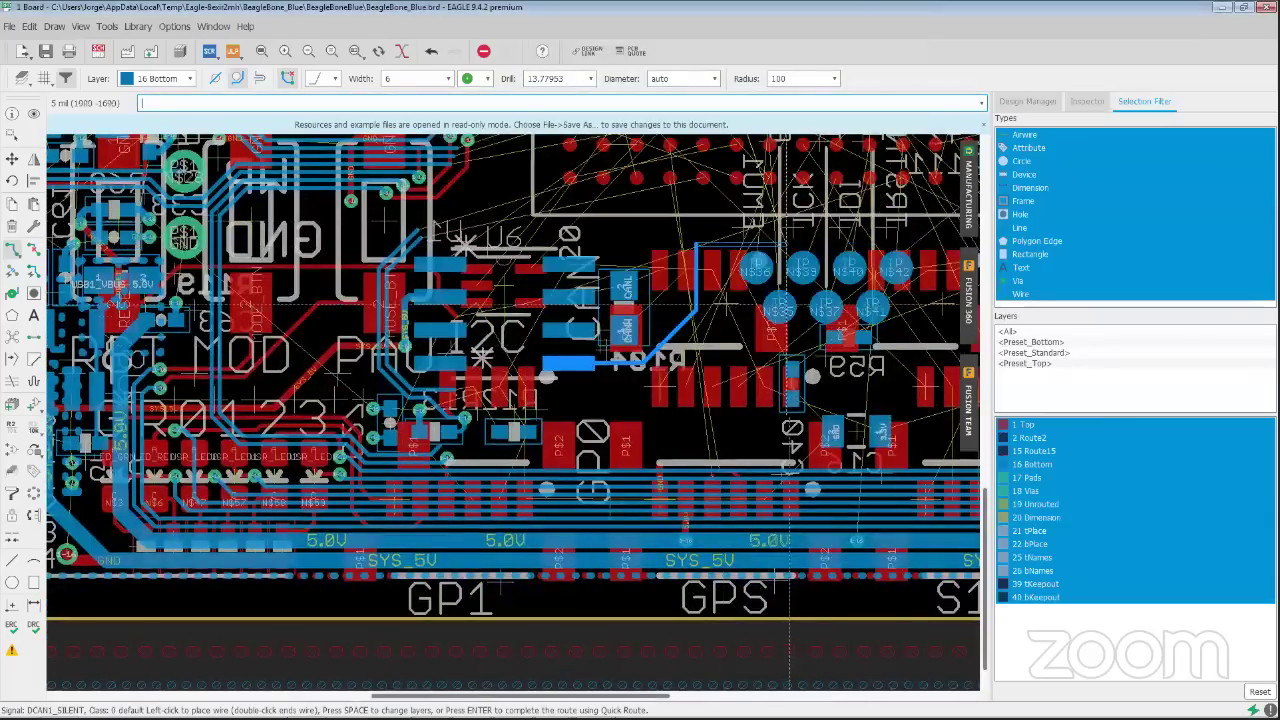
scroll(783, 245, "down", 2)
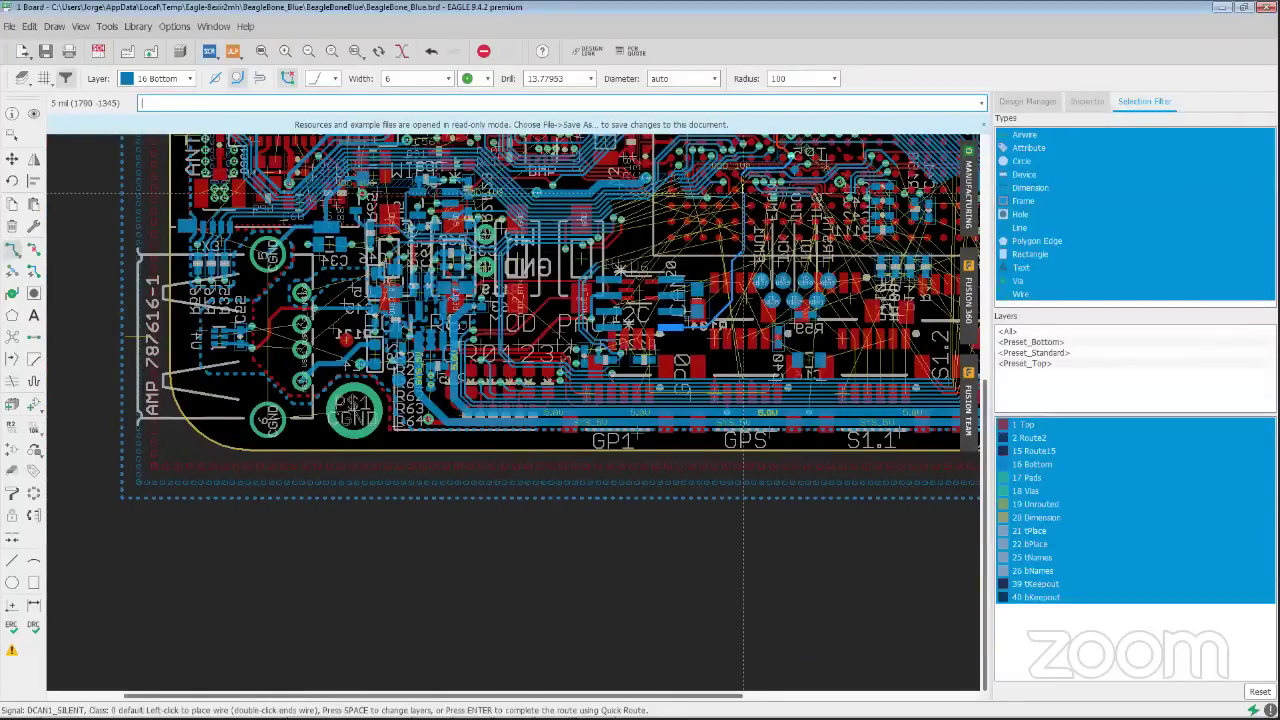
scroll(743, 195, "up", 2)
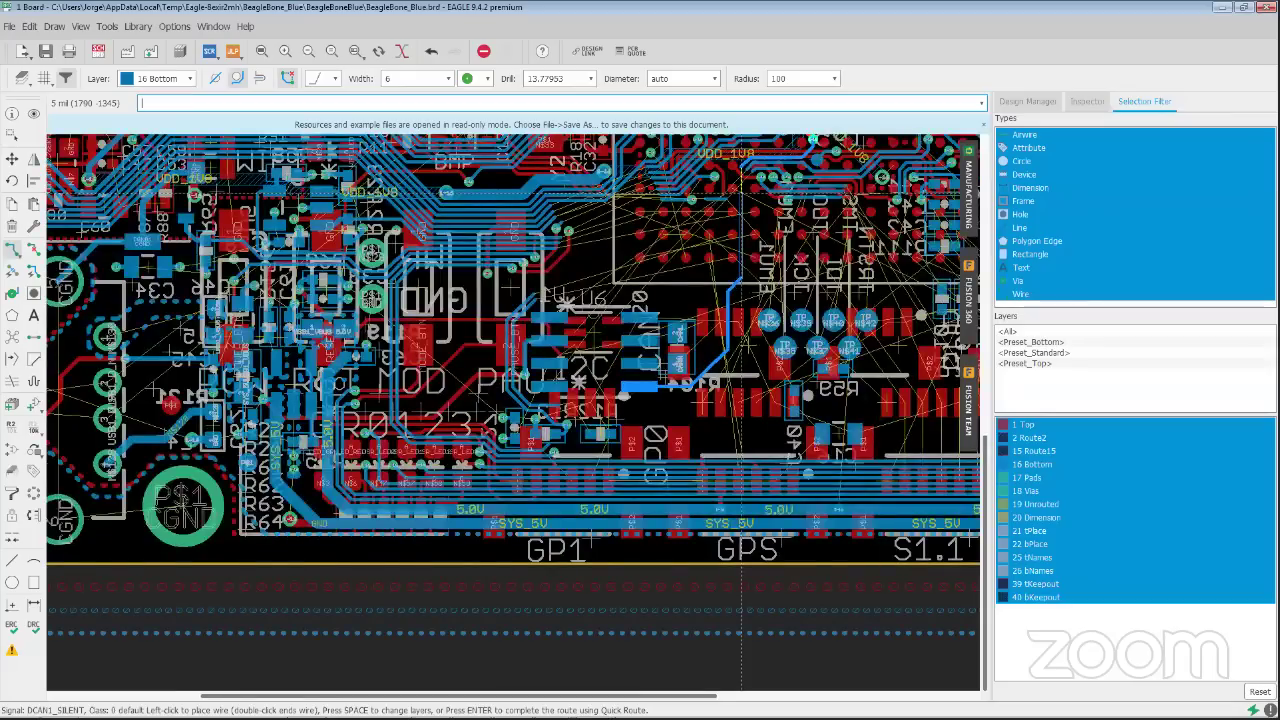
scroll(741, 200, "up", 1)
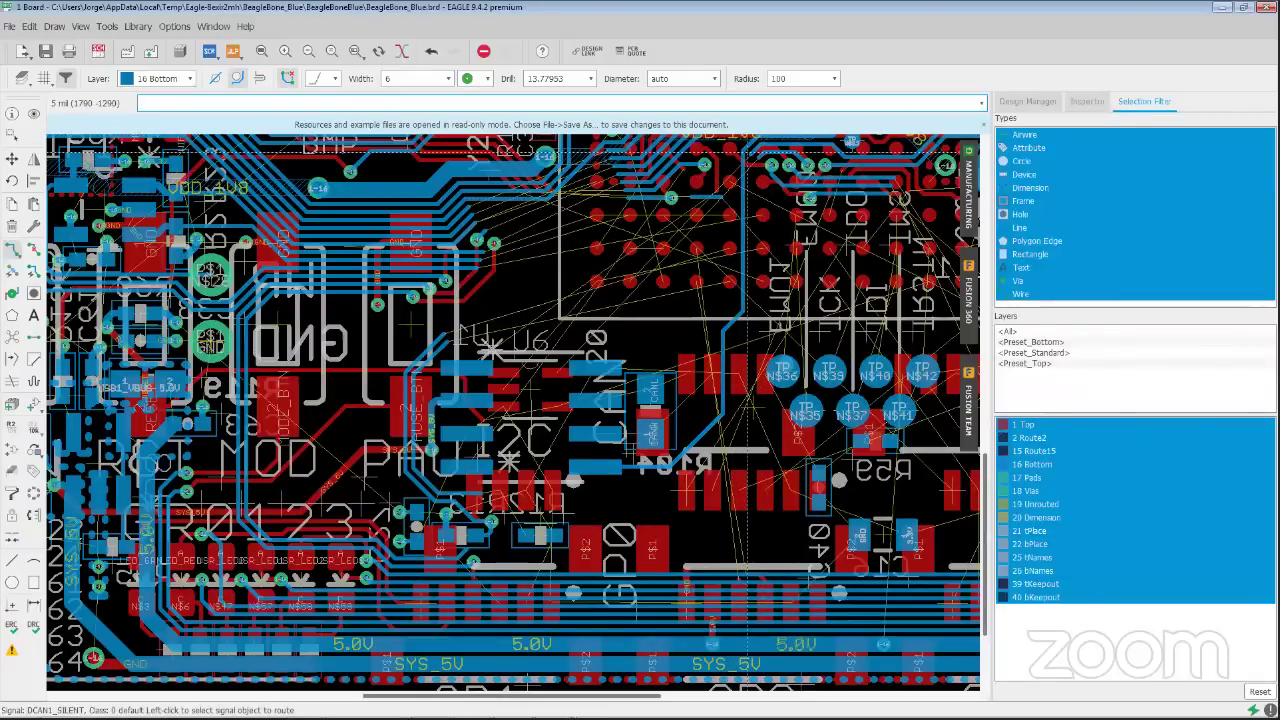
Rip up the newly routed DCAN1_SILENT trace between U6 and the BGA
scroll(735, 181, "up", 1)
scroll(747, 152, "up", 2)
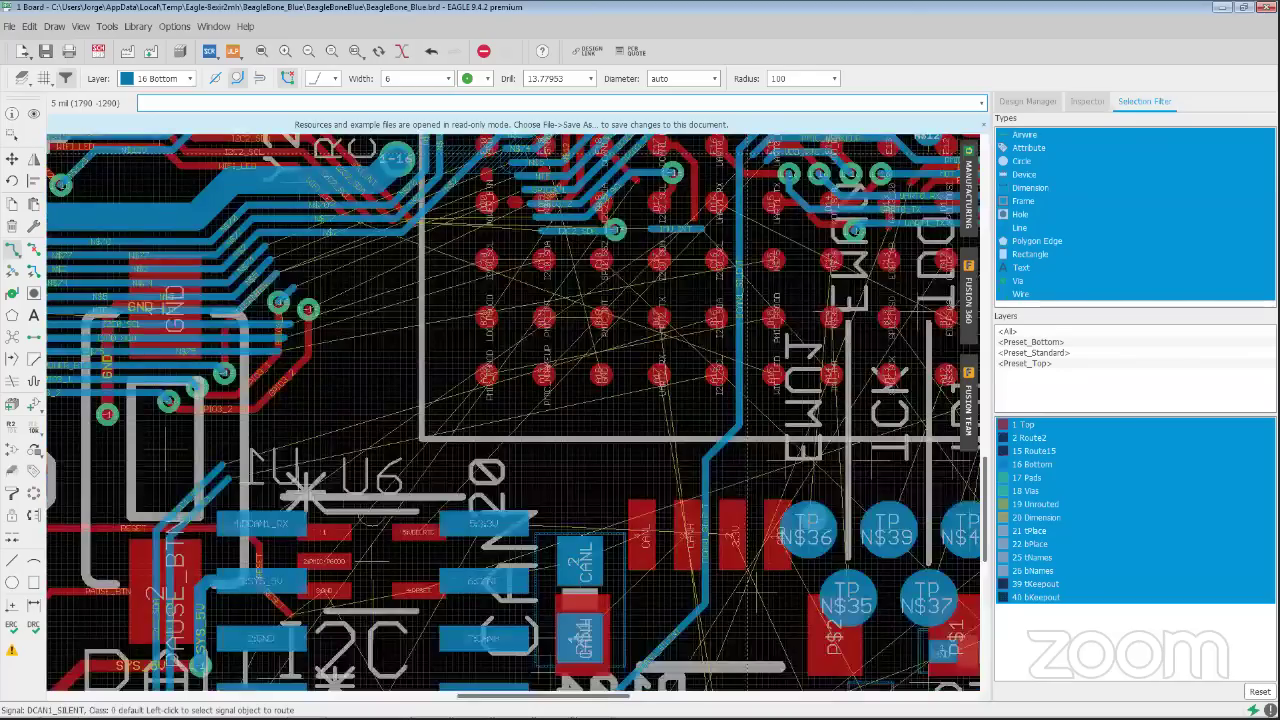
scroll(746, 150, "up", 1)
scroll(680, 468, "down", 1)
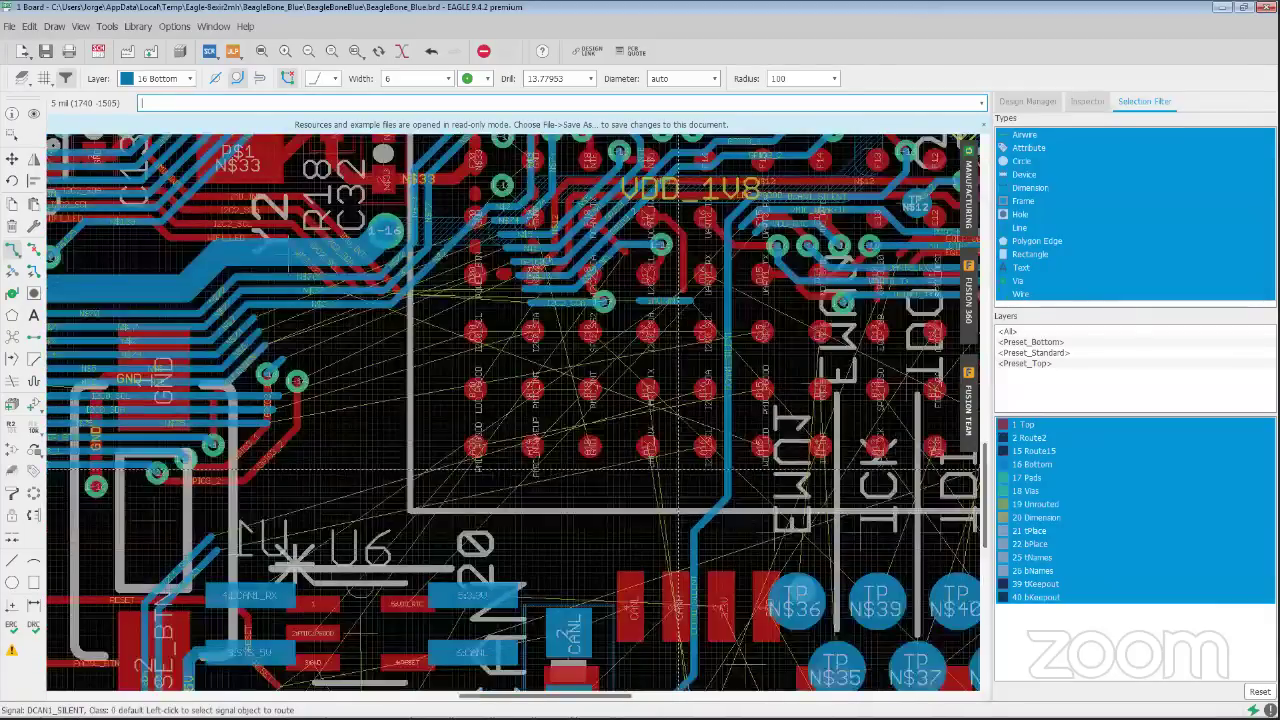
scroll(680, 468, "down", 1)
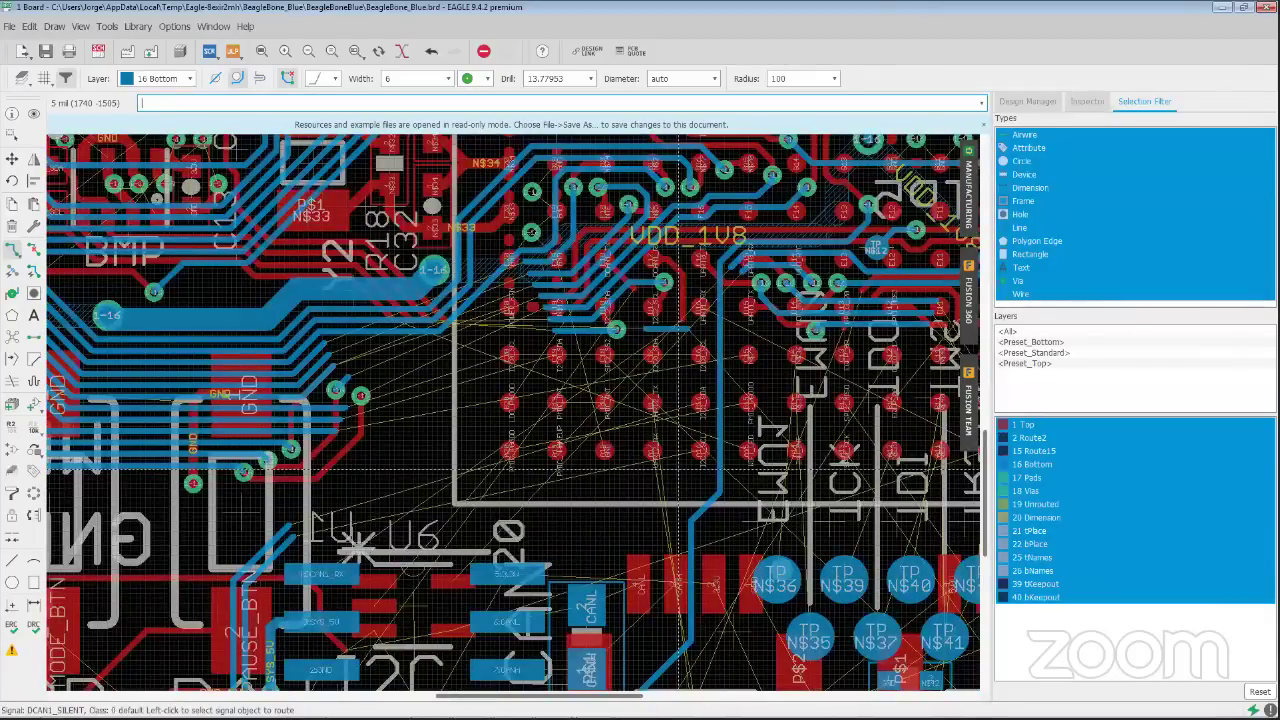
scroll(680, 468, "down", 1)
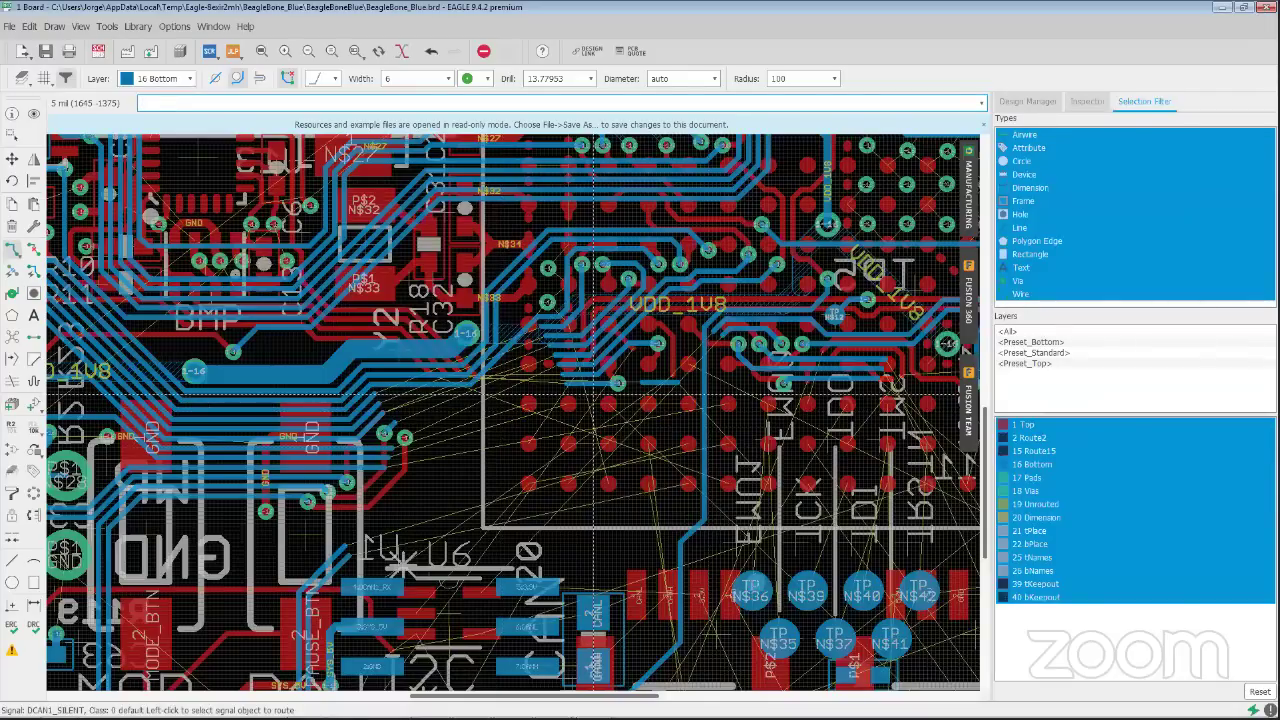
scroll(596, 392, "down", 3)
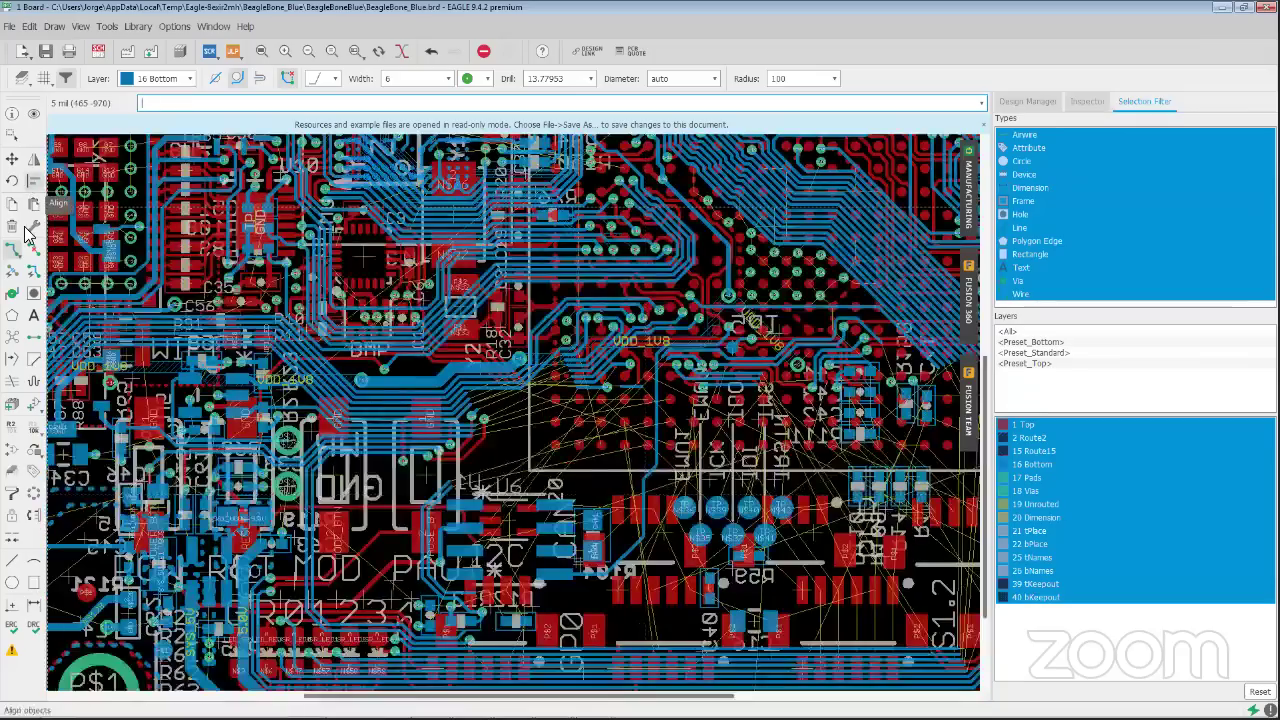
left_click(35, 250)
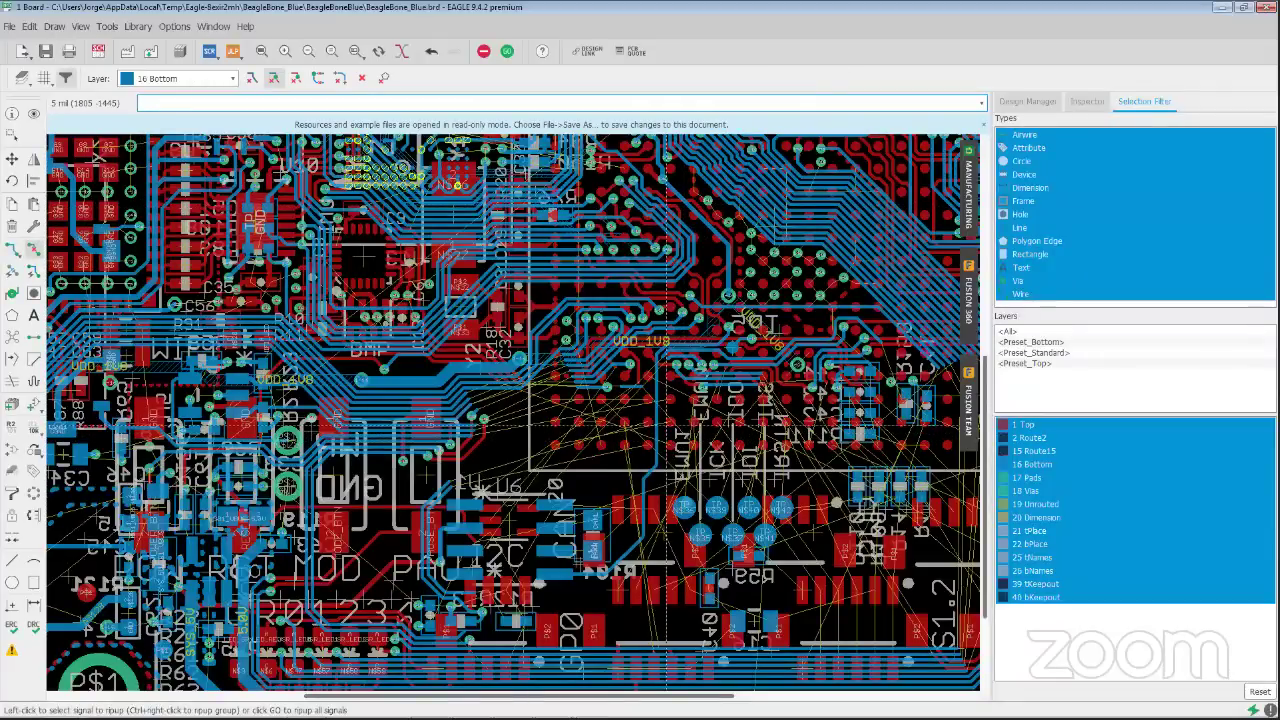
left_click(656, 420)
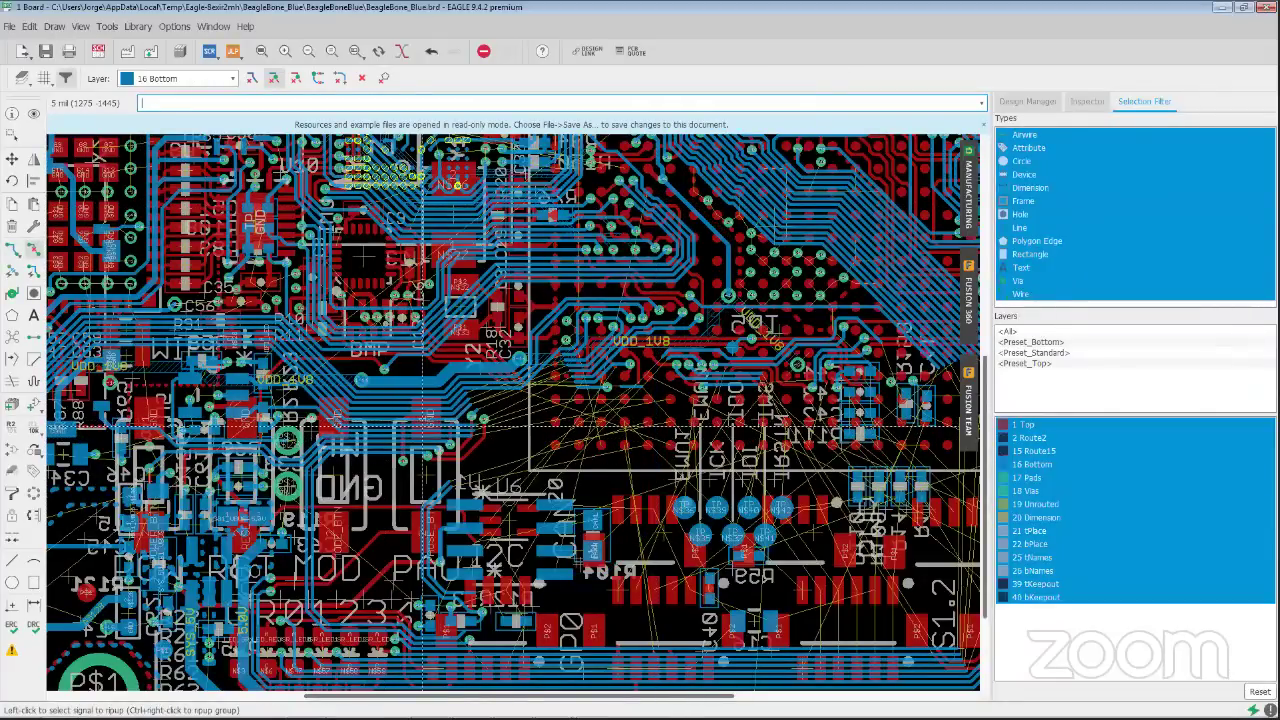
With Route Multiple Airwires, select test points N$36, N$39, N$40, N$42, N$41, N$37, N$35 and the N$42 pad of R59, and begin routing
scroll(422, 426, "down", 1)
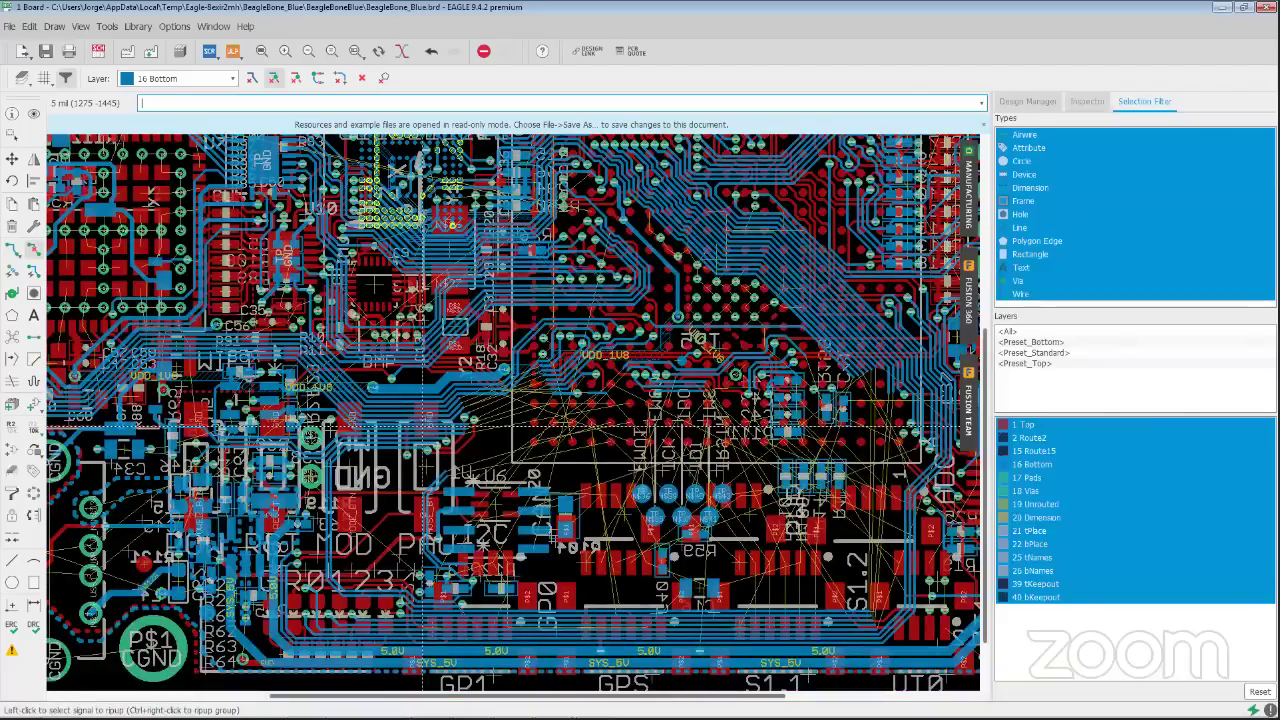
scroll(422, 426, "down", 1)
scroll(569, 527, "up", 1)
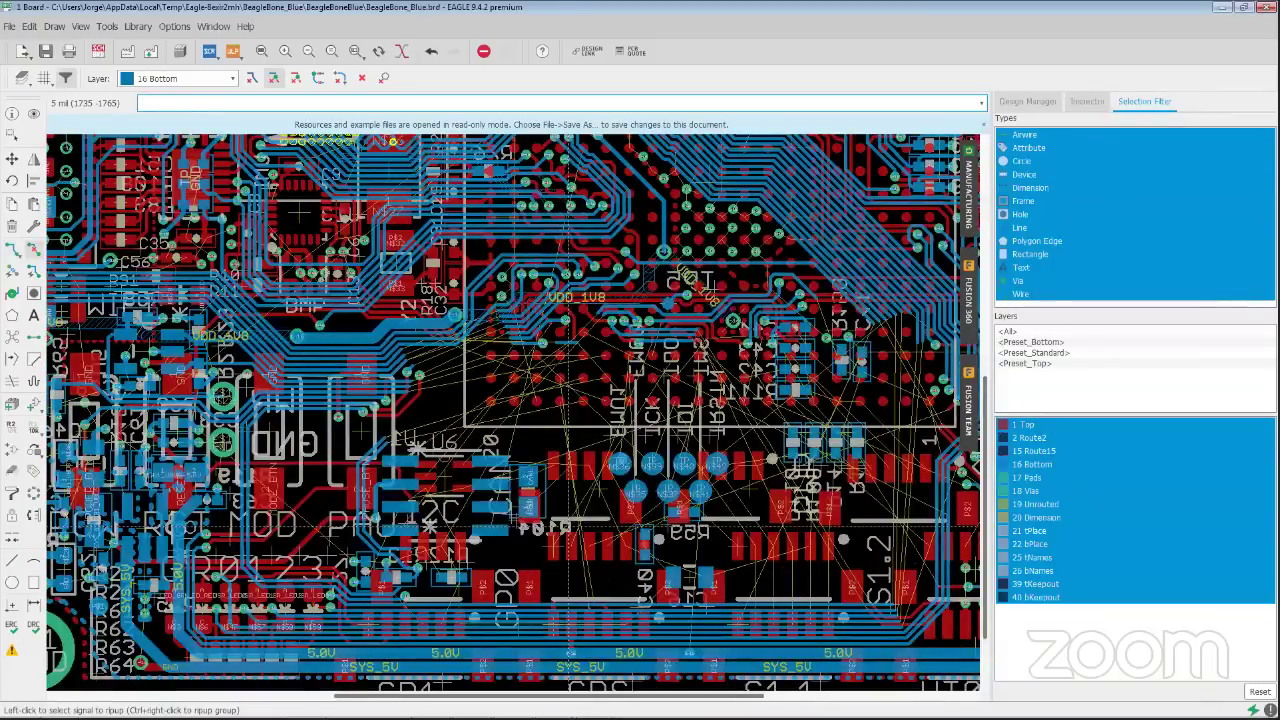
scroll(727, 525, "up", 1)
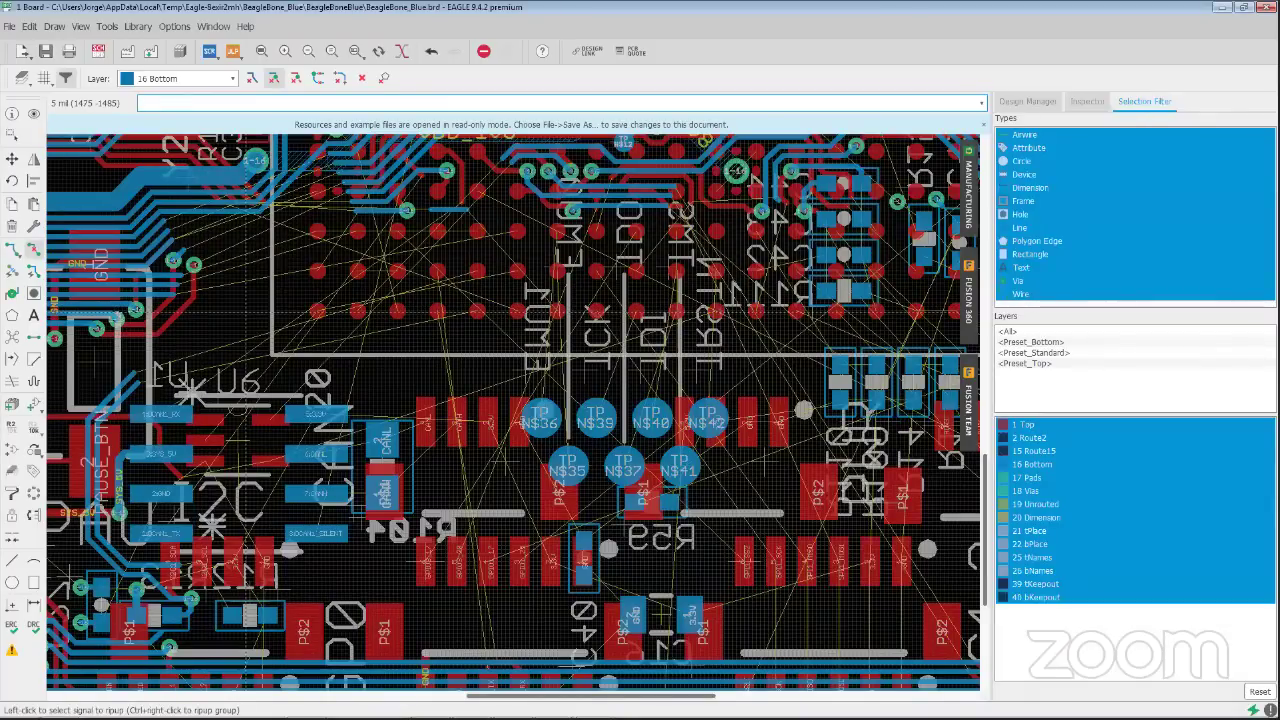
left_click(12, 250)
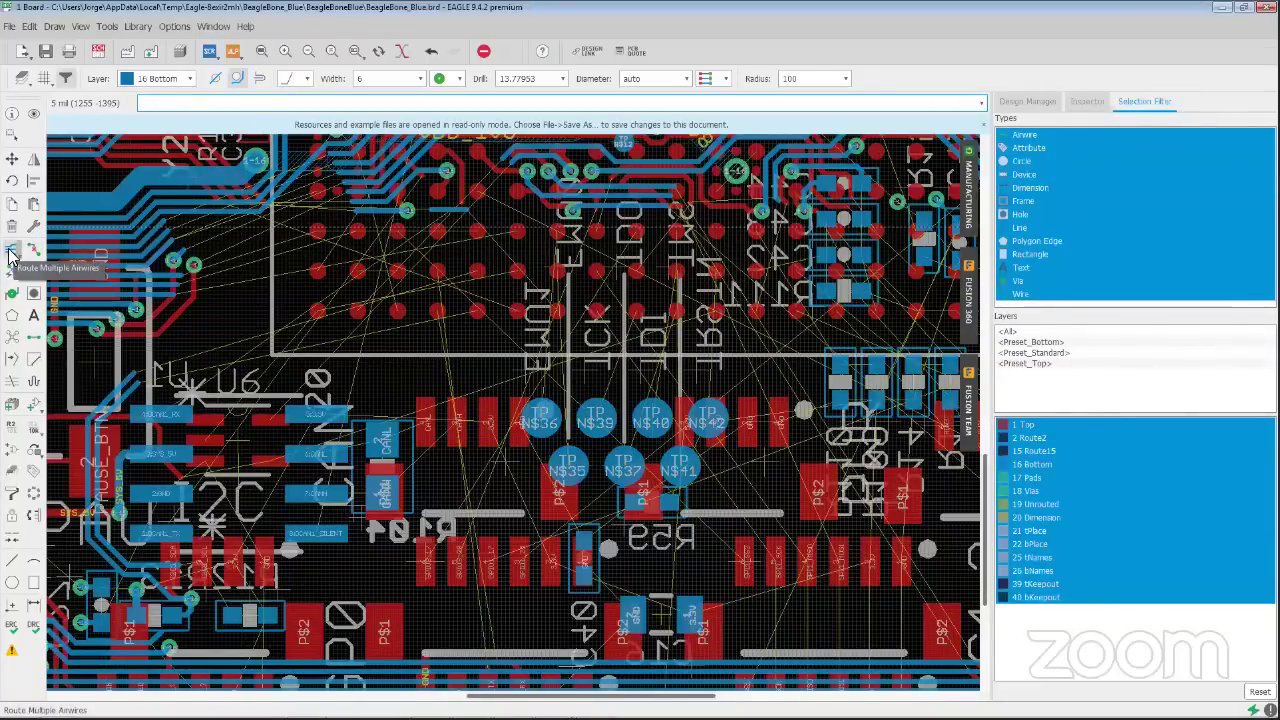
right_click(9, 257)
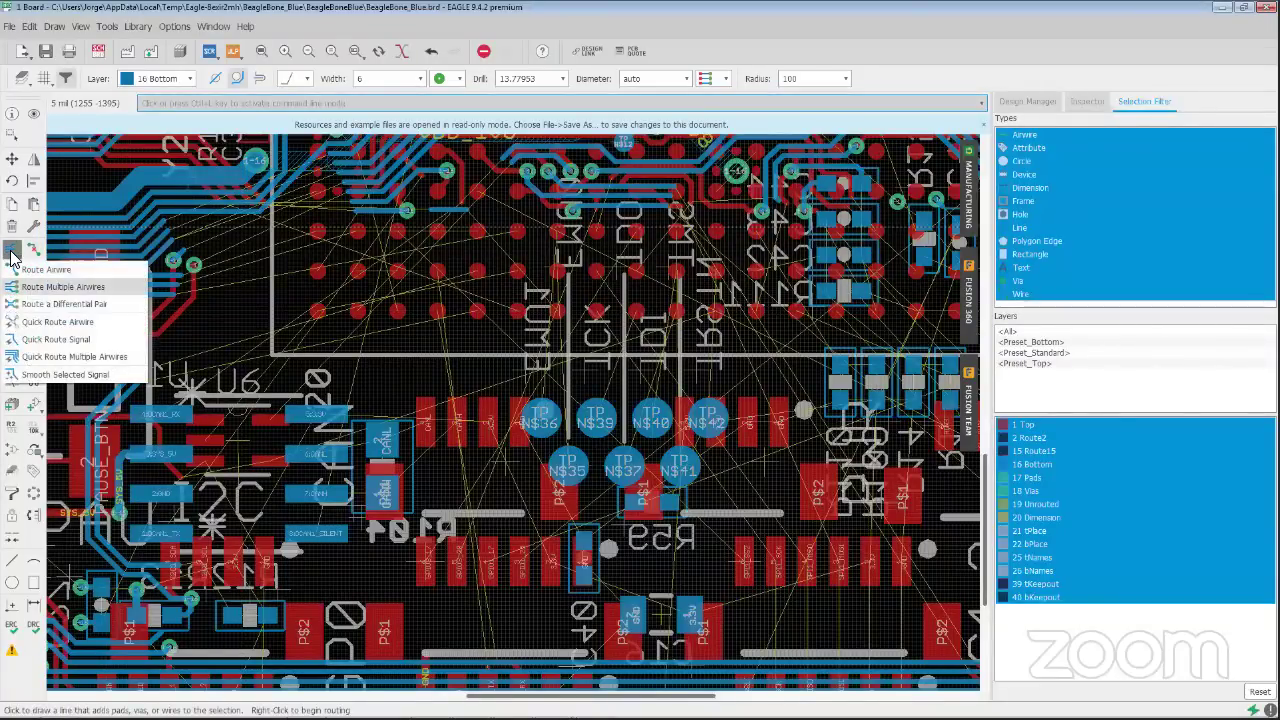
left_click(88, 287)
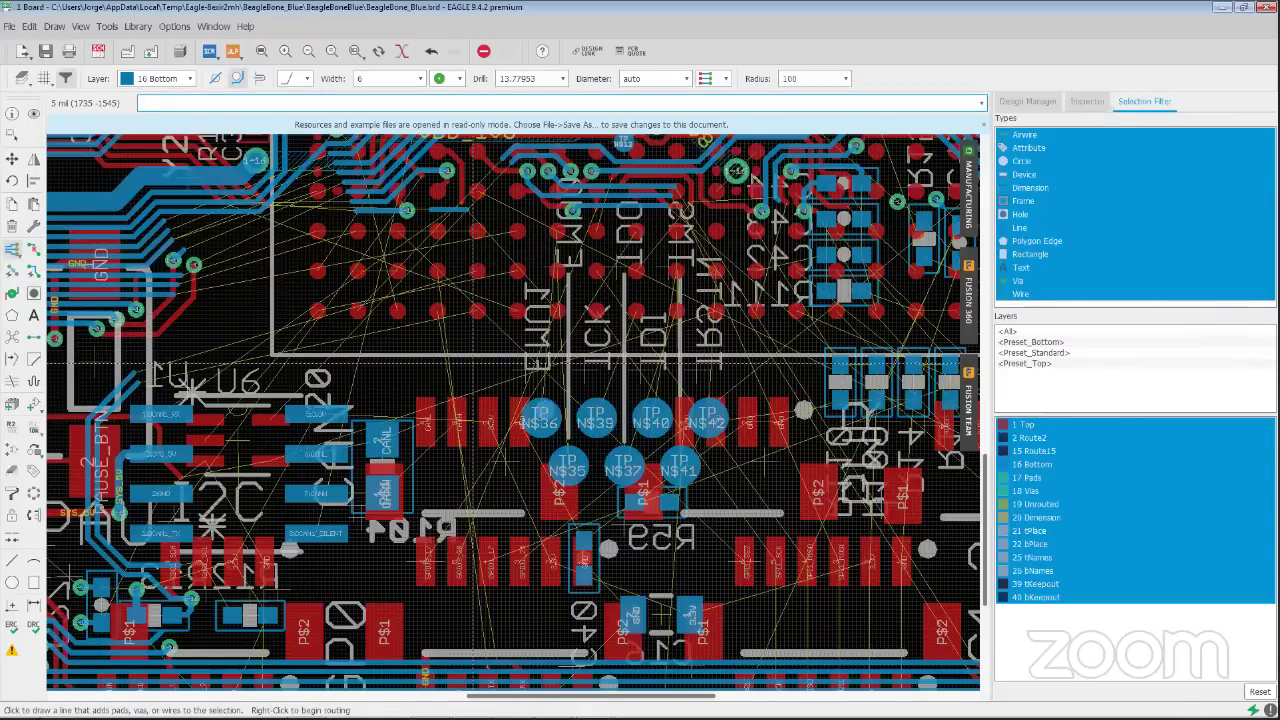
scroll(675, 441, "up", 1)
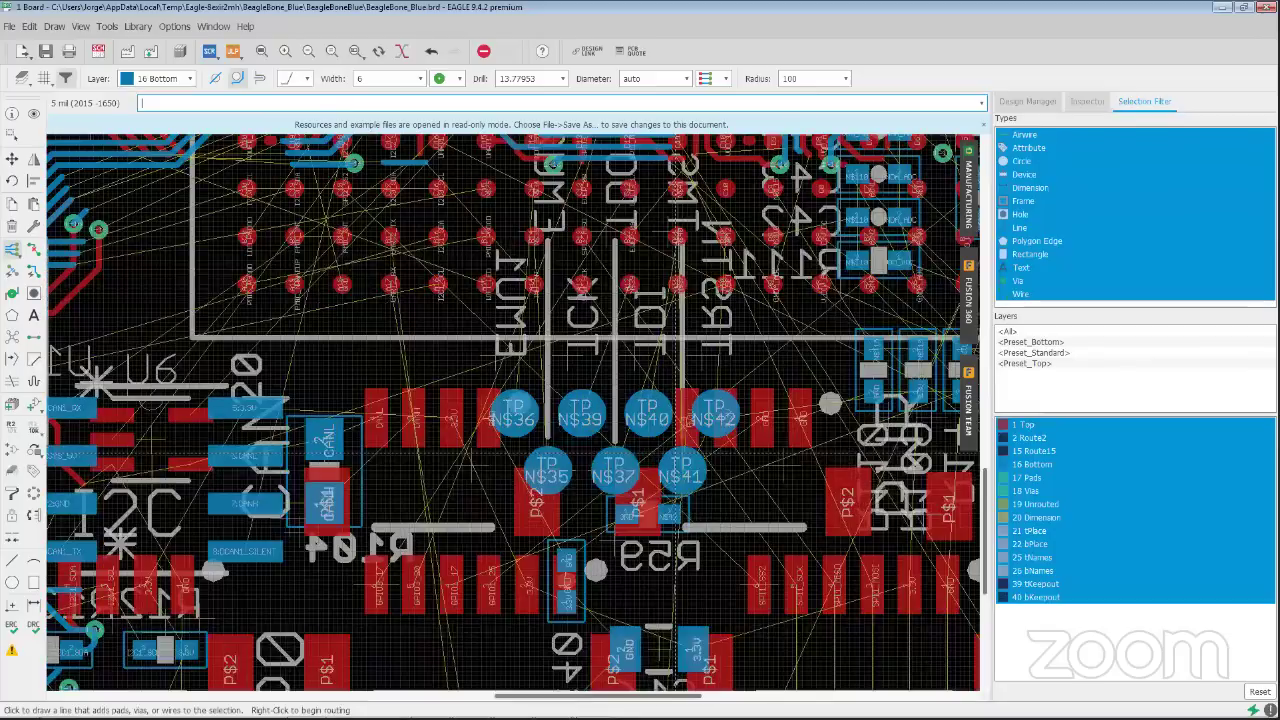
scroll(675, 441, "up", 1)
scroll(670, 445, "up", 1)
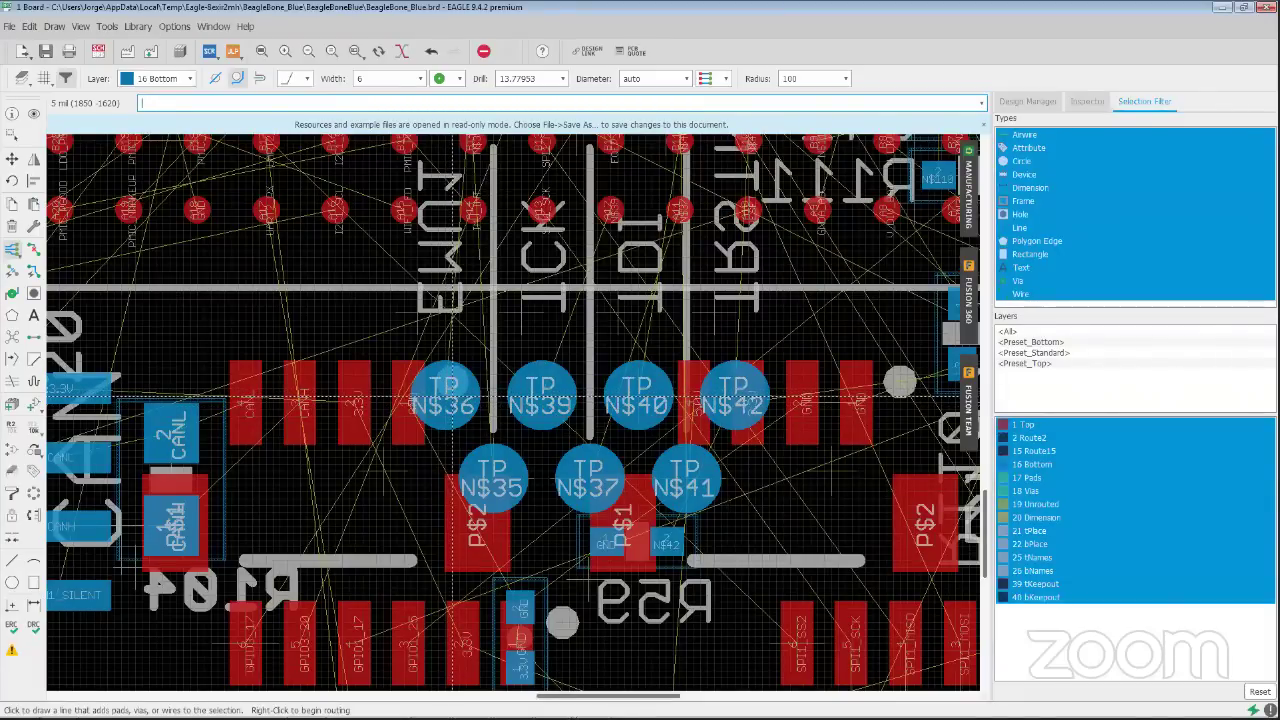
left_click(451, 396)
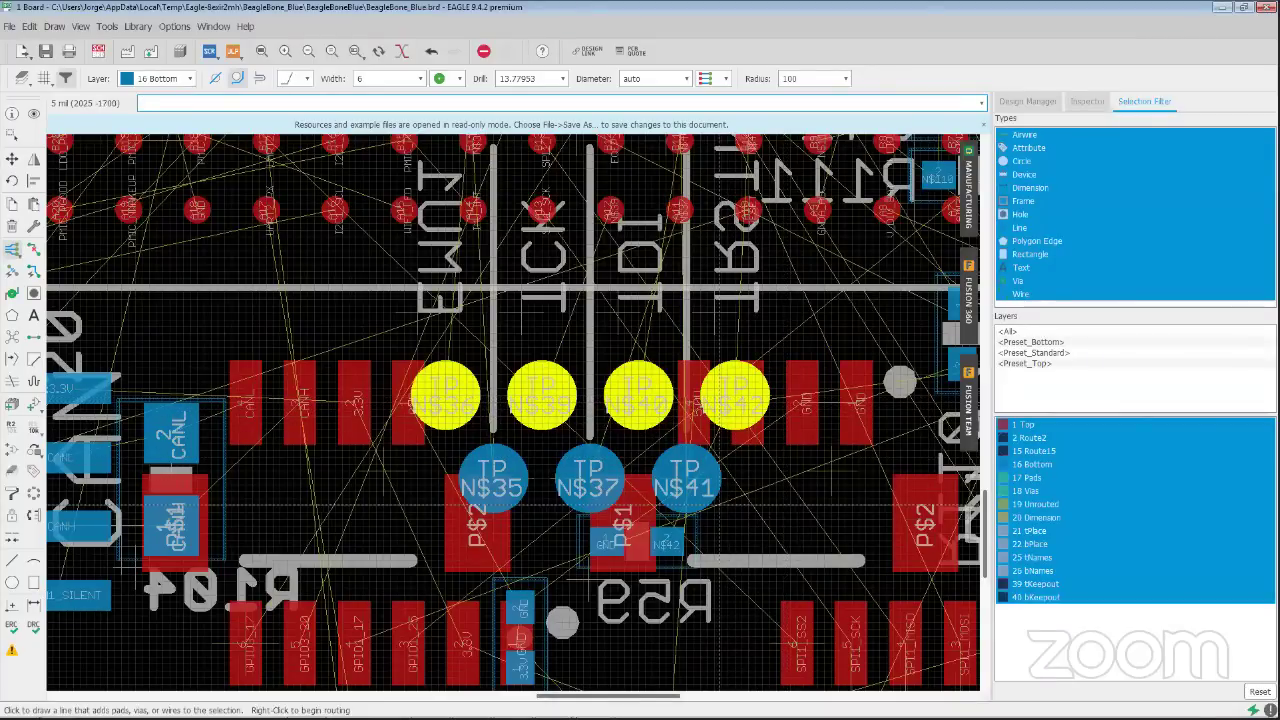
left_click_drag(752, 480, 463, 484)
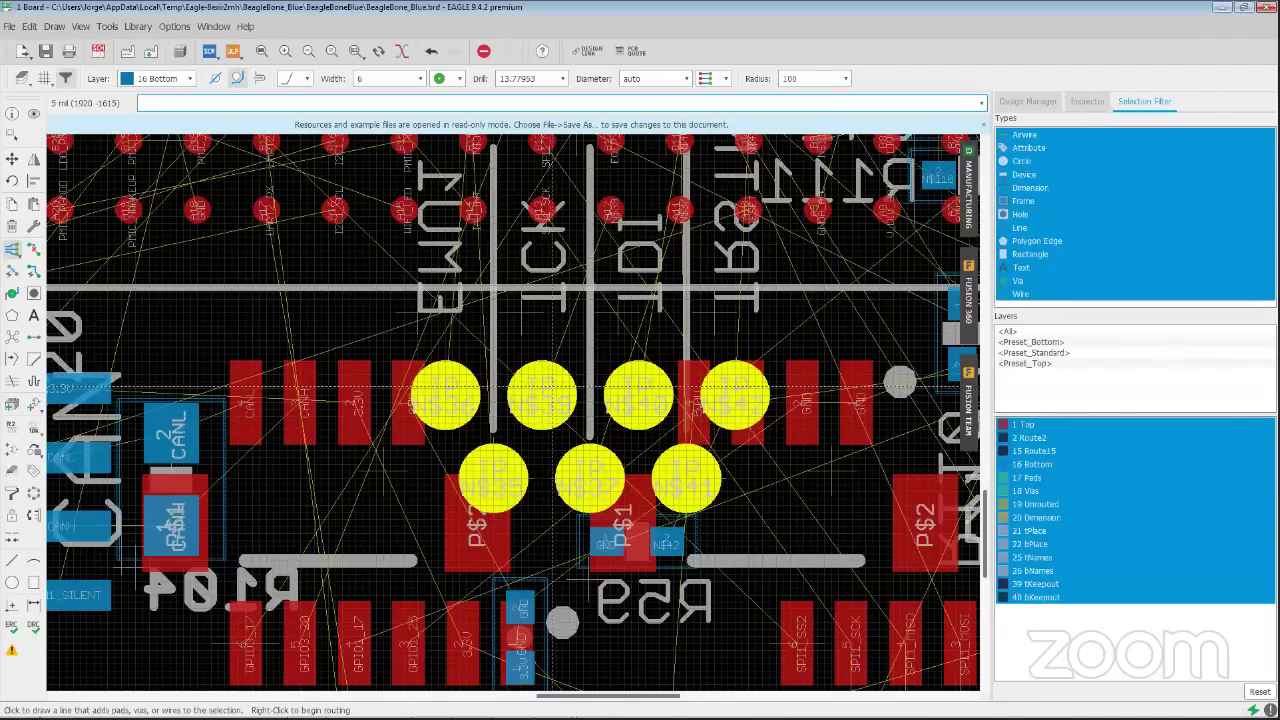
left_click(667, 543)
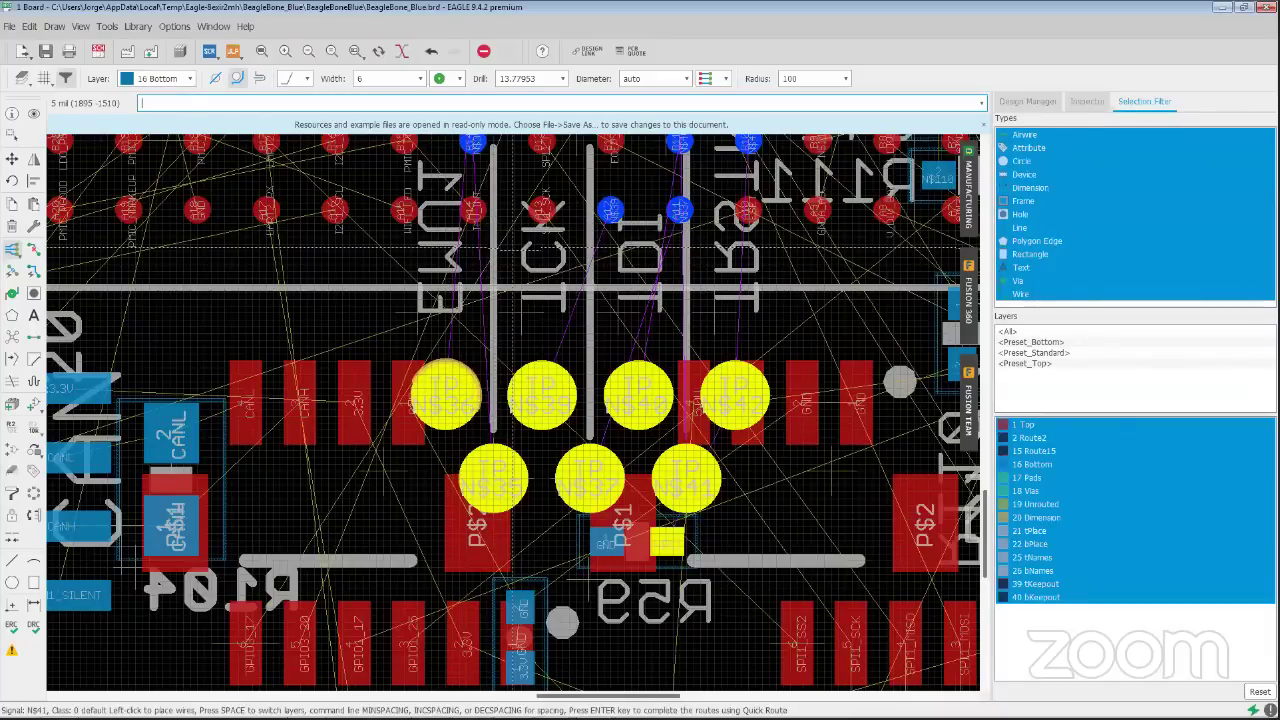
Place the first Bottom-layer segments from the seven test points, fanning them into an evenly spaced parallel bundle toward the BGA
scroll(513, 248, "down", 3)
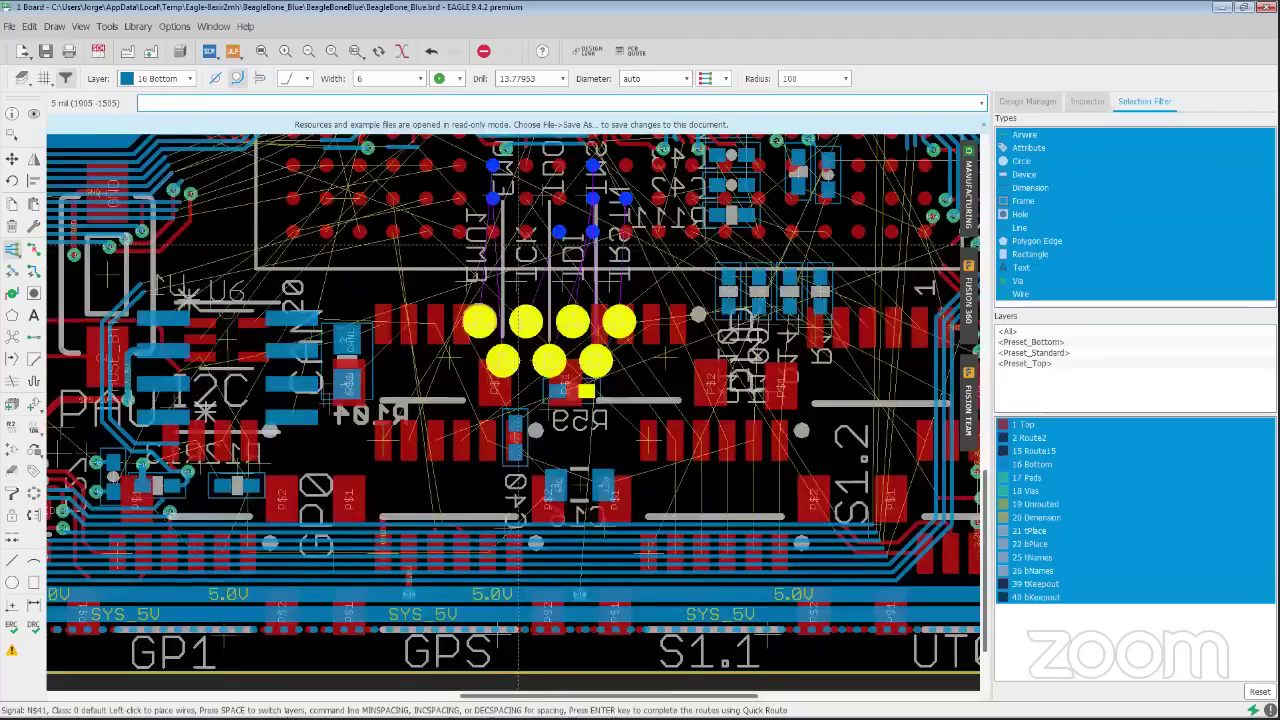
scroll(556, 250, "up", 3)
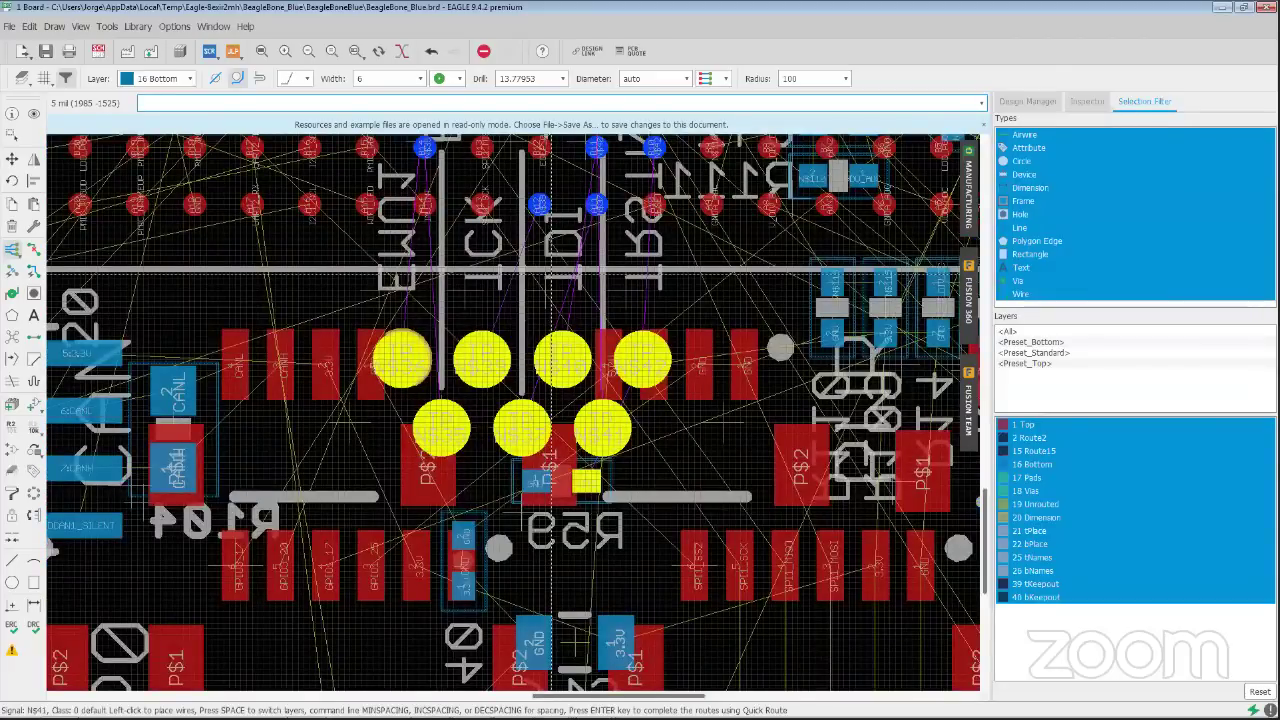
scroll(579, 323, "up", 1)
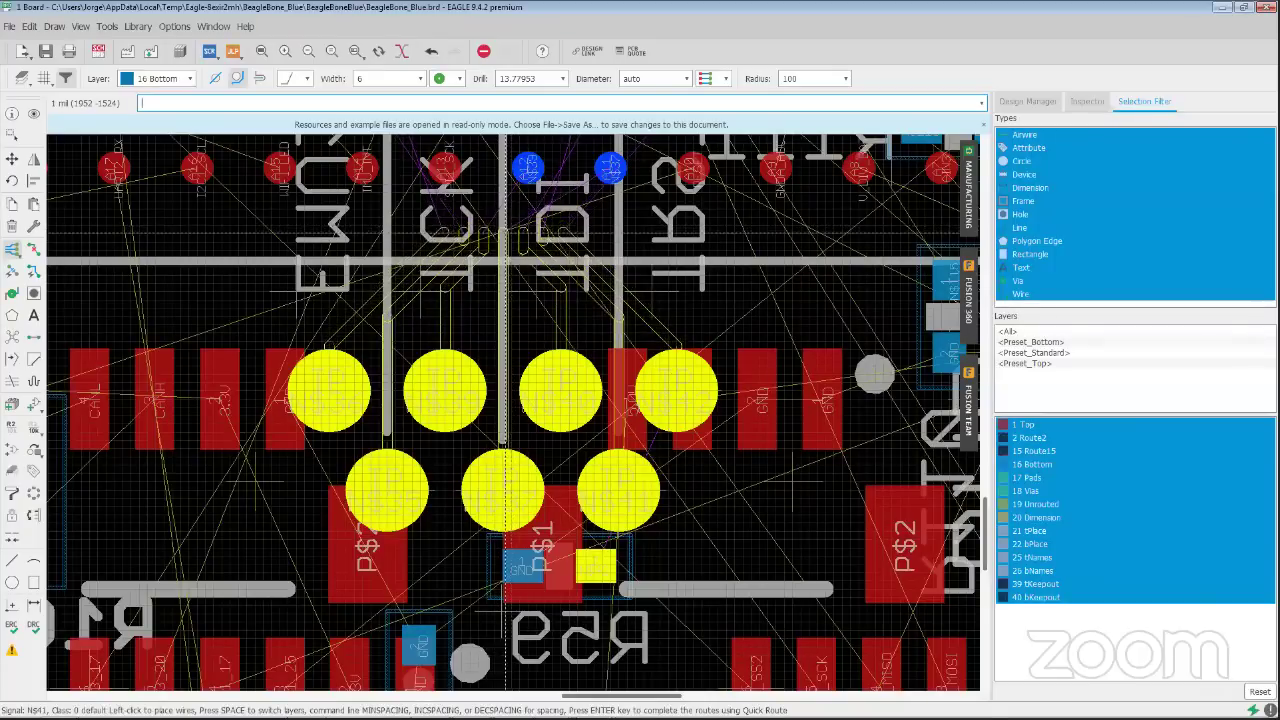
scroll(498, 243, "up", 2)
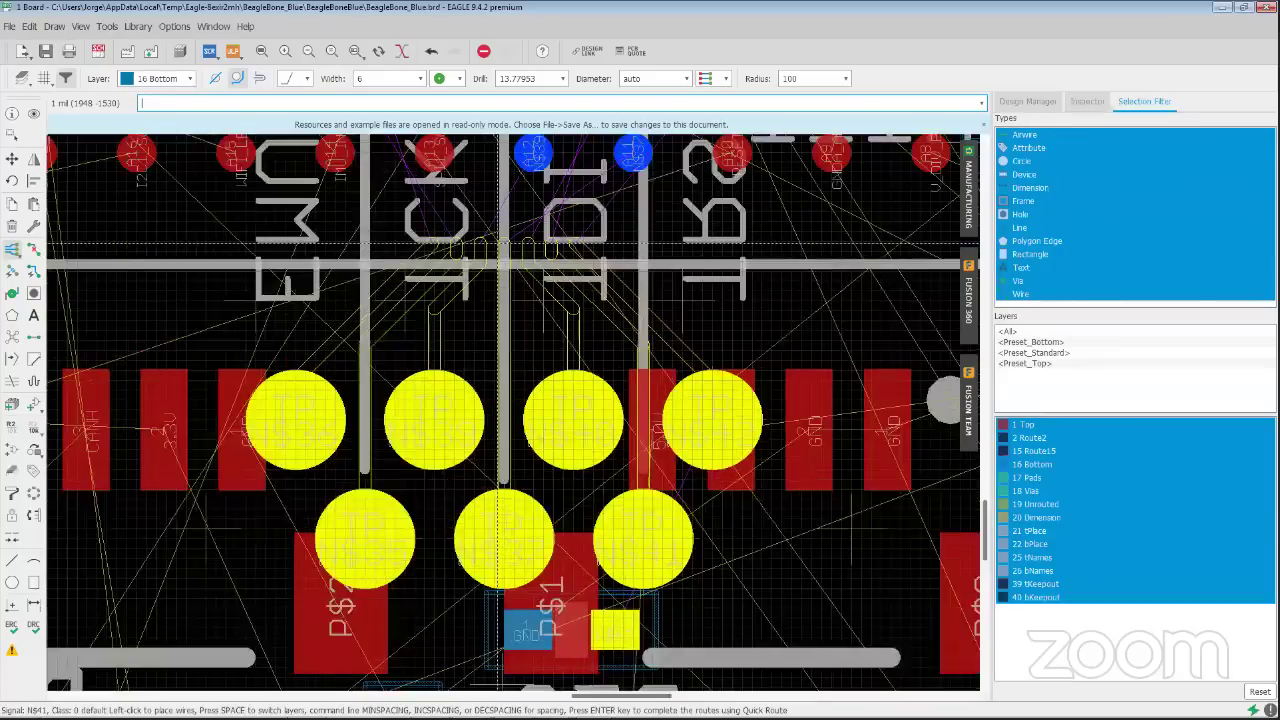
scroll(498, 243, "up", 2)
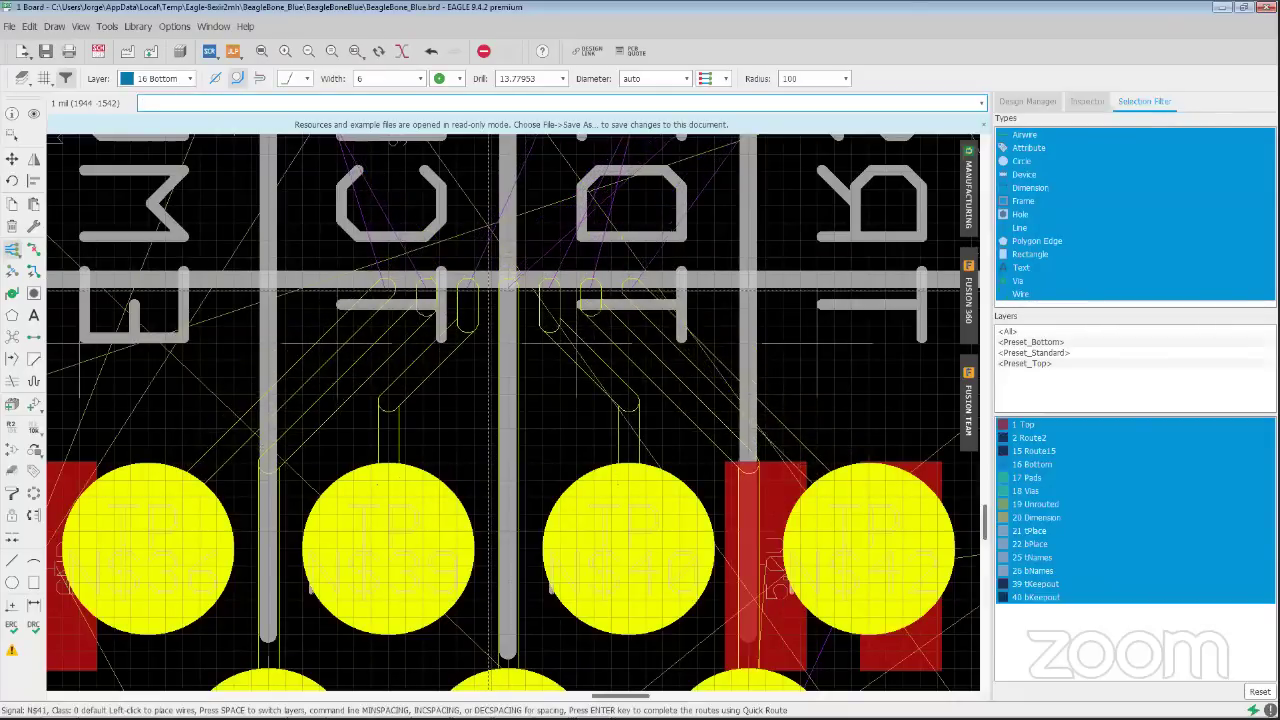
key("Return")
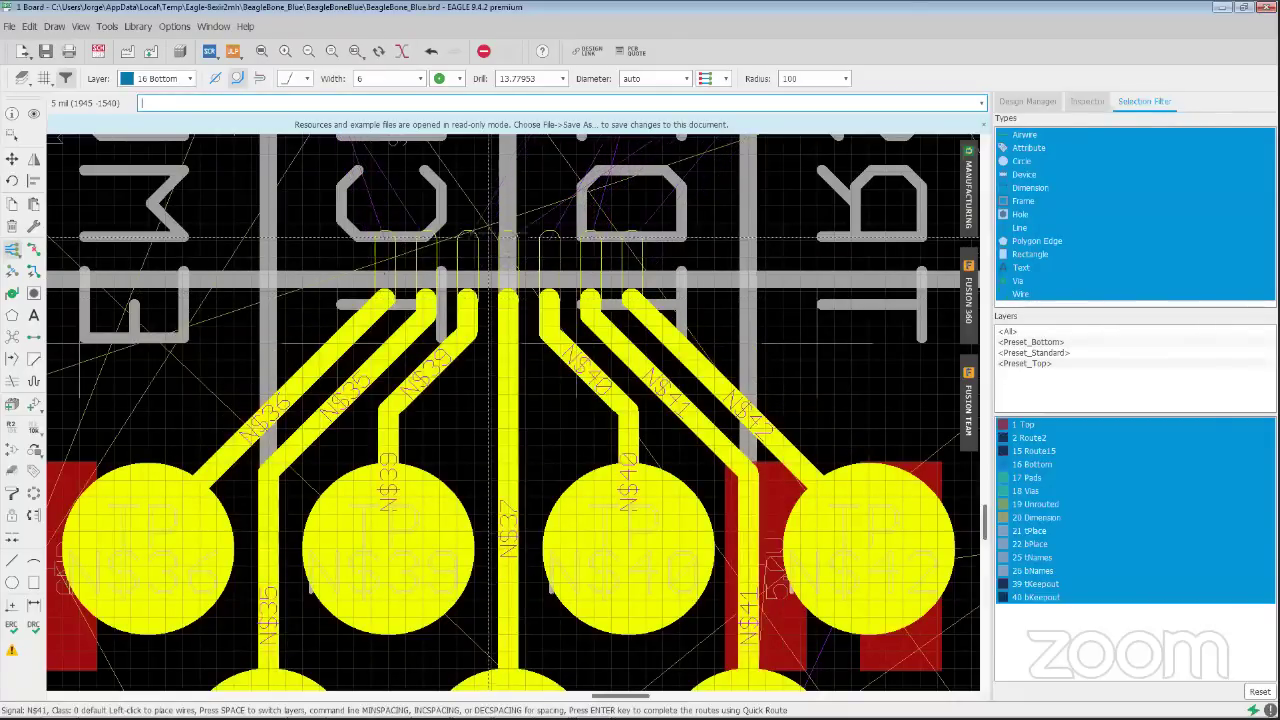
Try to continue the seven-trace bundle into a row of vias just inside the BGA outline and switch to the Top layer
scroll(489, 216, "down", 1)
scroll(489, 216, "down", 2)
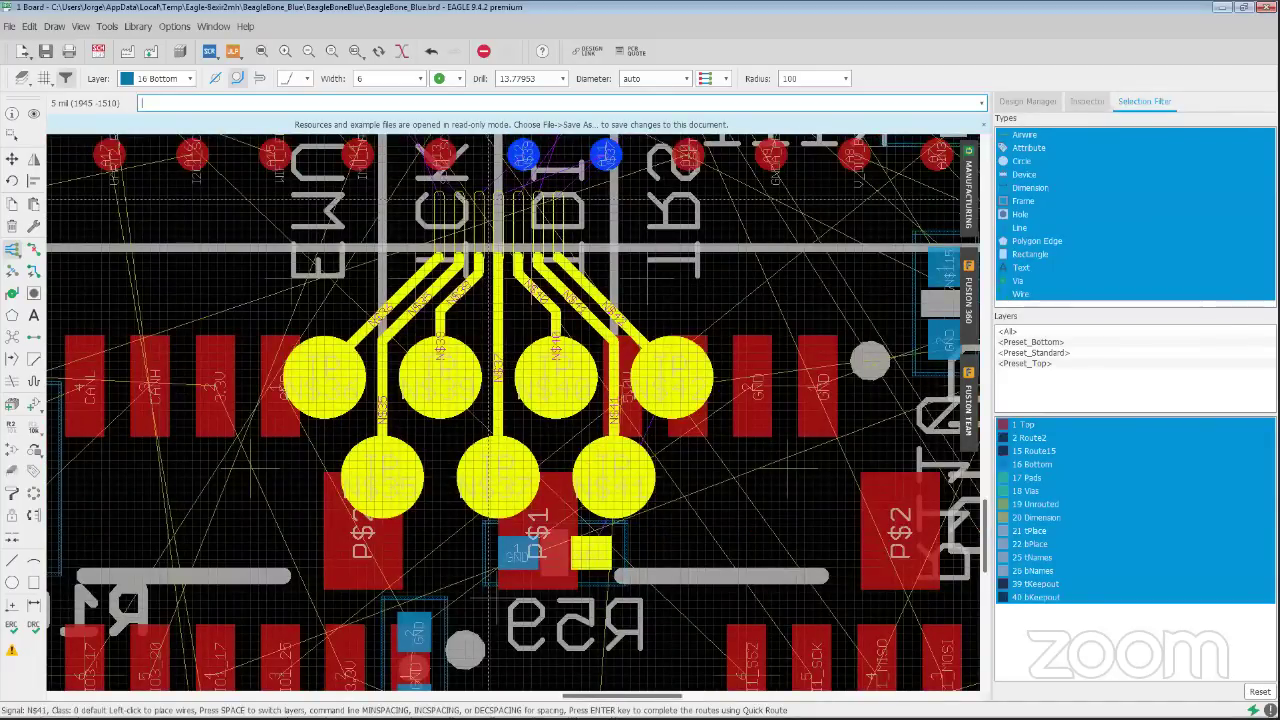
middle_click(486, 250)
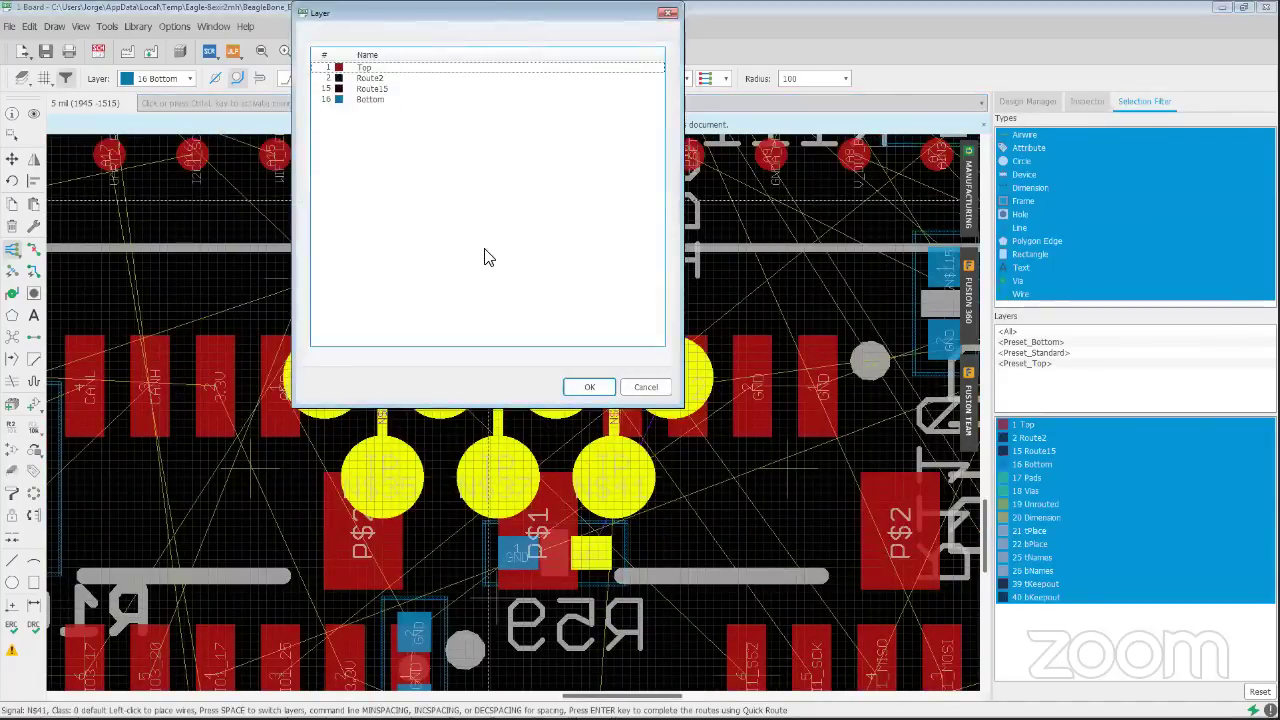
left_click(652, 388)
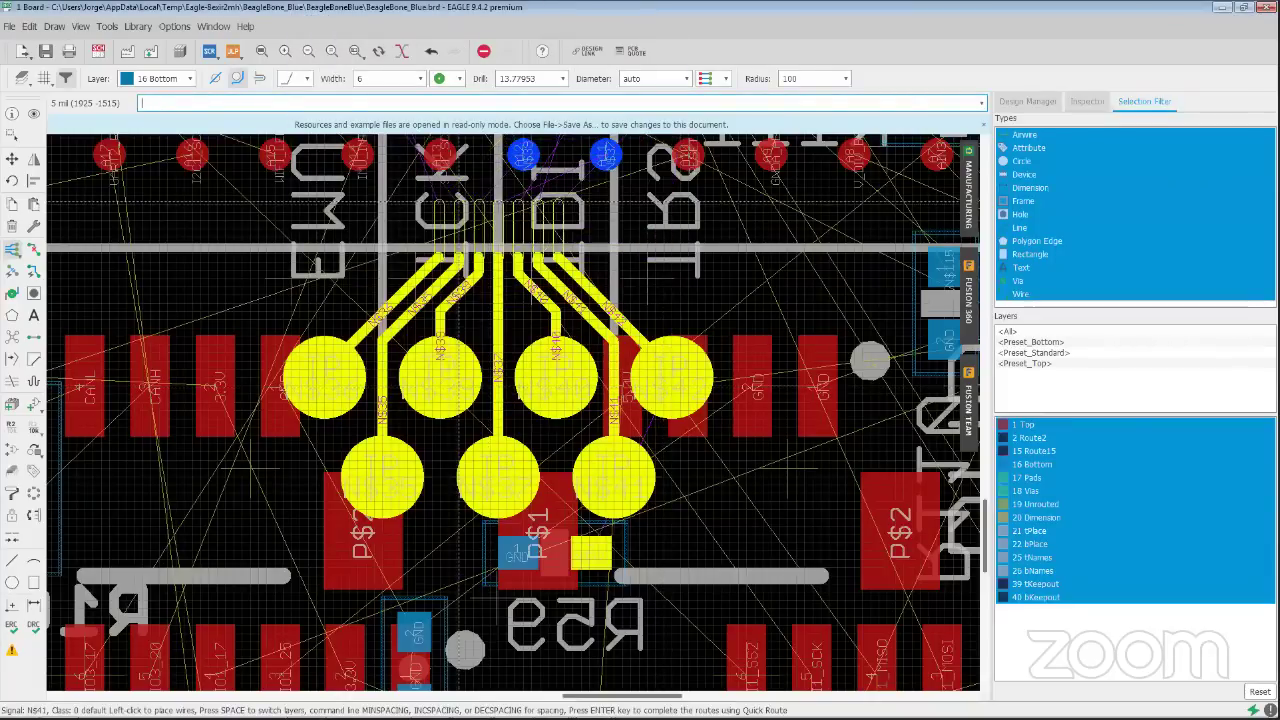
middle_click_drag(473, 191, 462, 444)
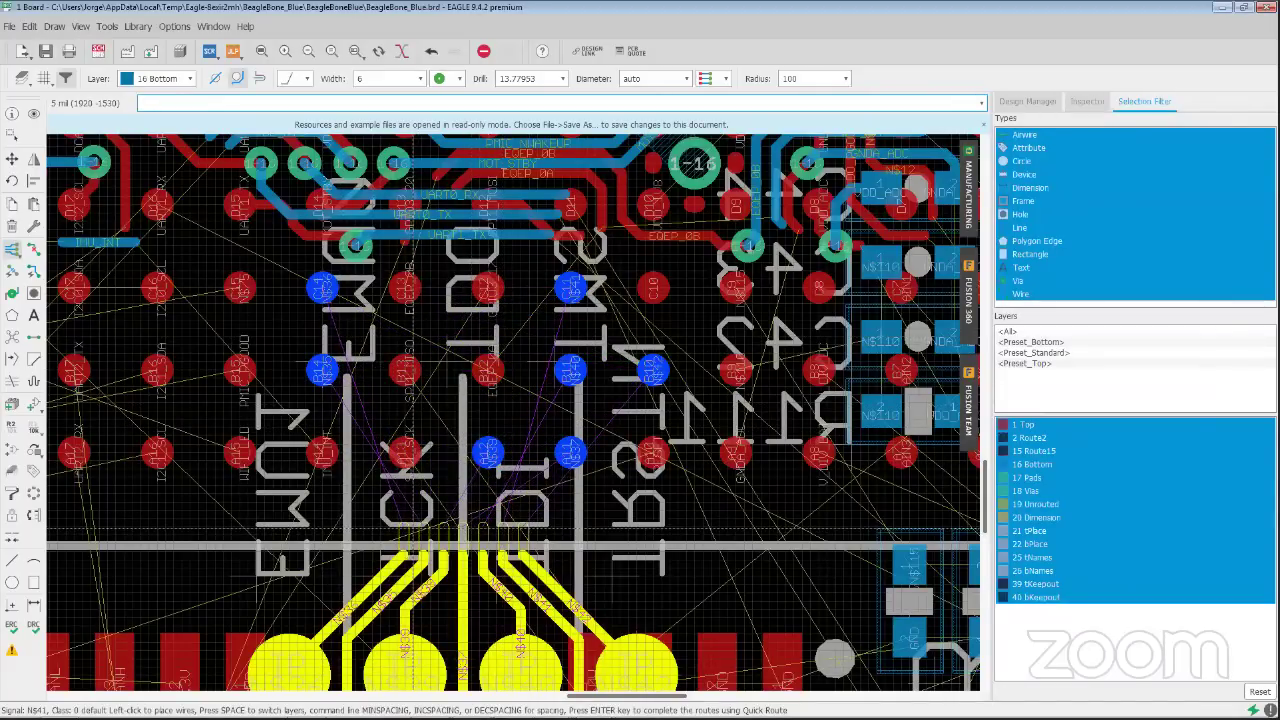
left_click(408, 528)
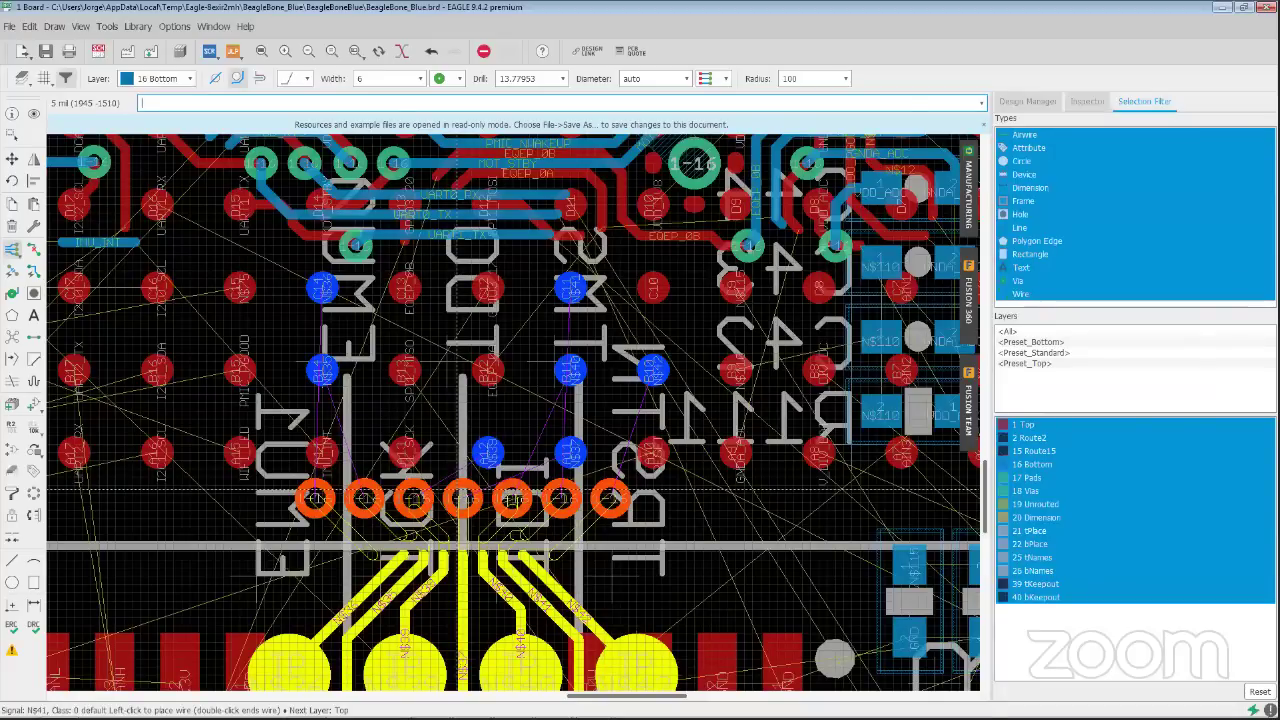
left_click(457, 490)
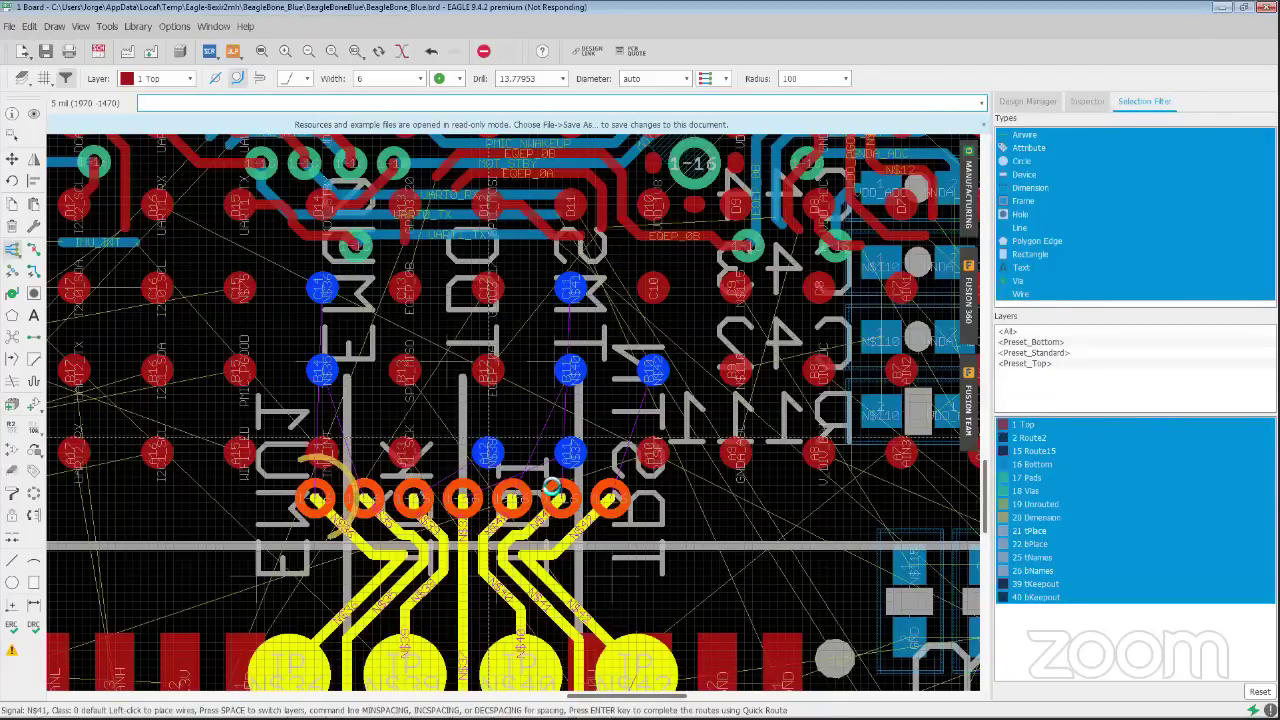
Place a row of seven vias between the test points and the BGA outline, and complete the routes on the Top layer with Quick Route
key("space")
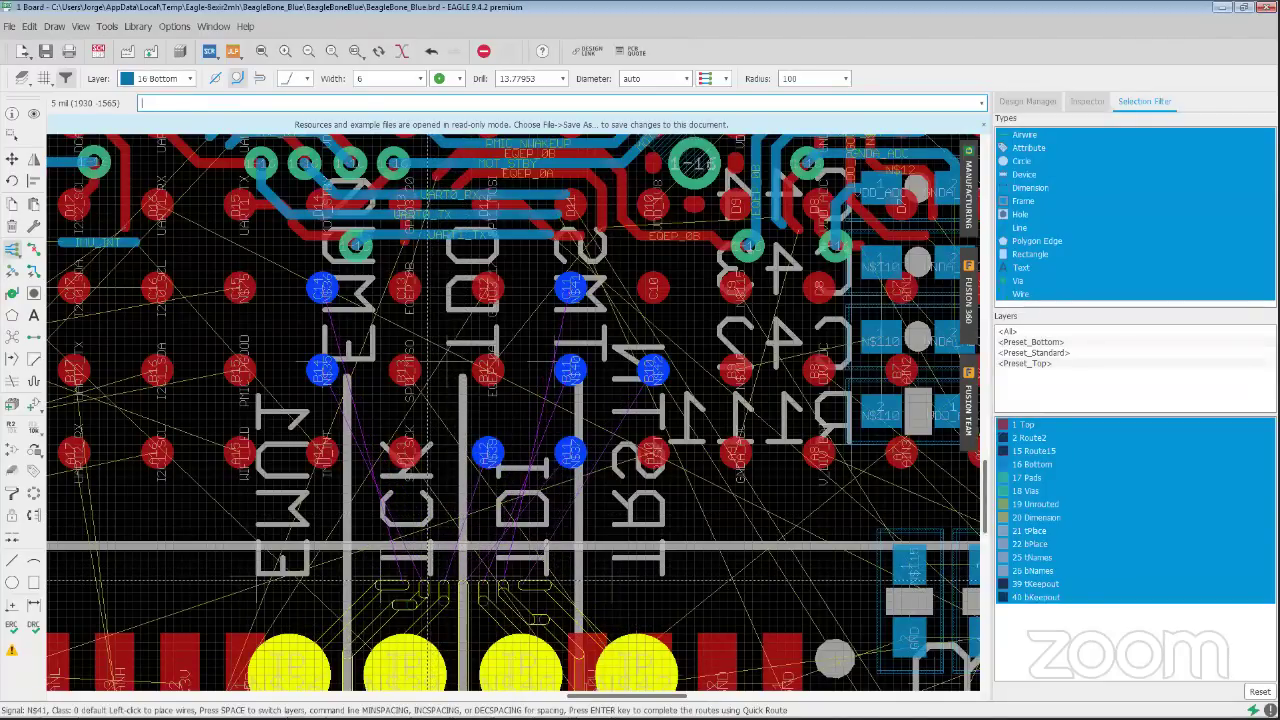
key("space")
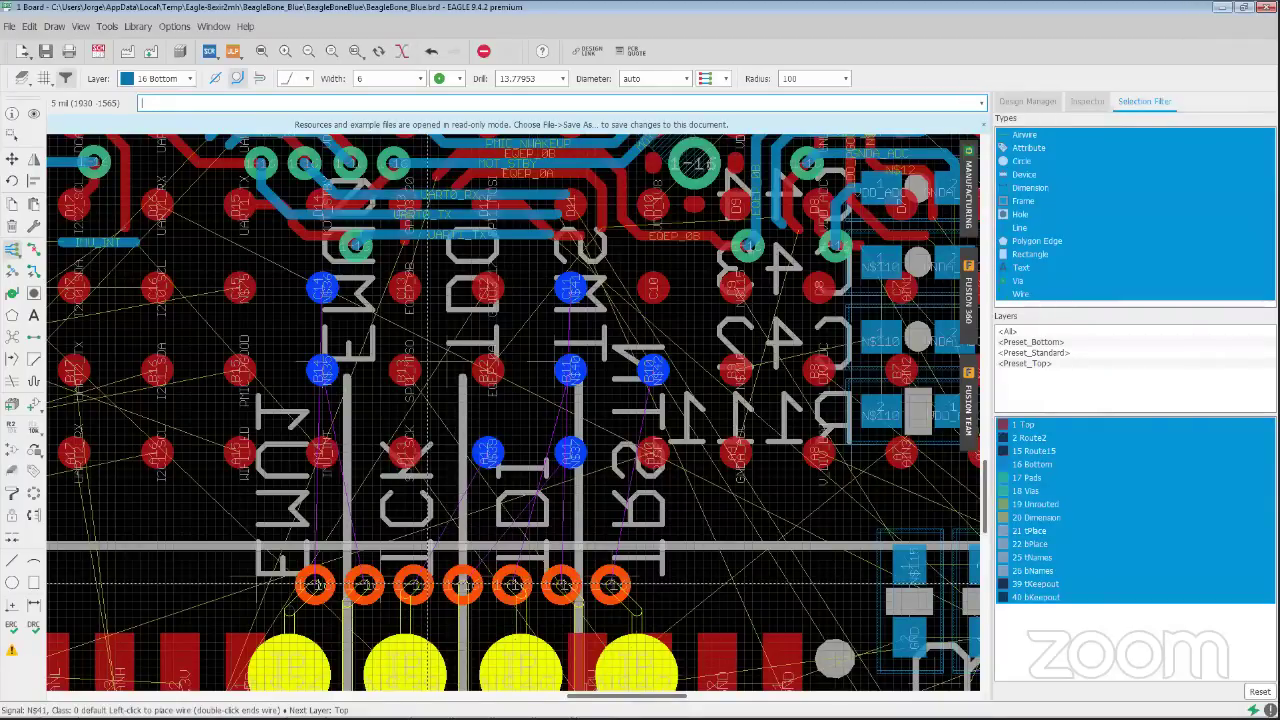
left_click(428, 582)
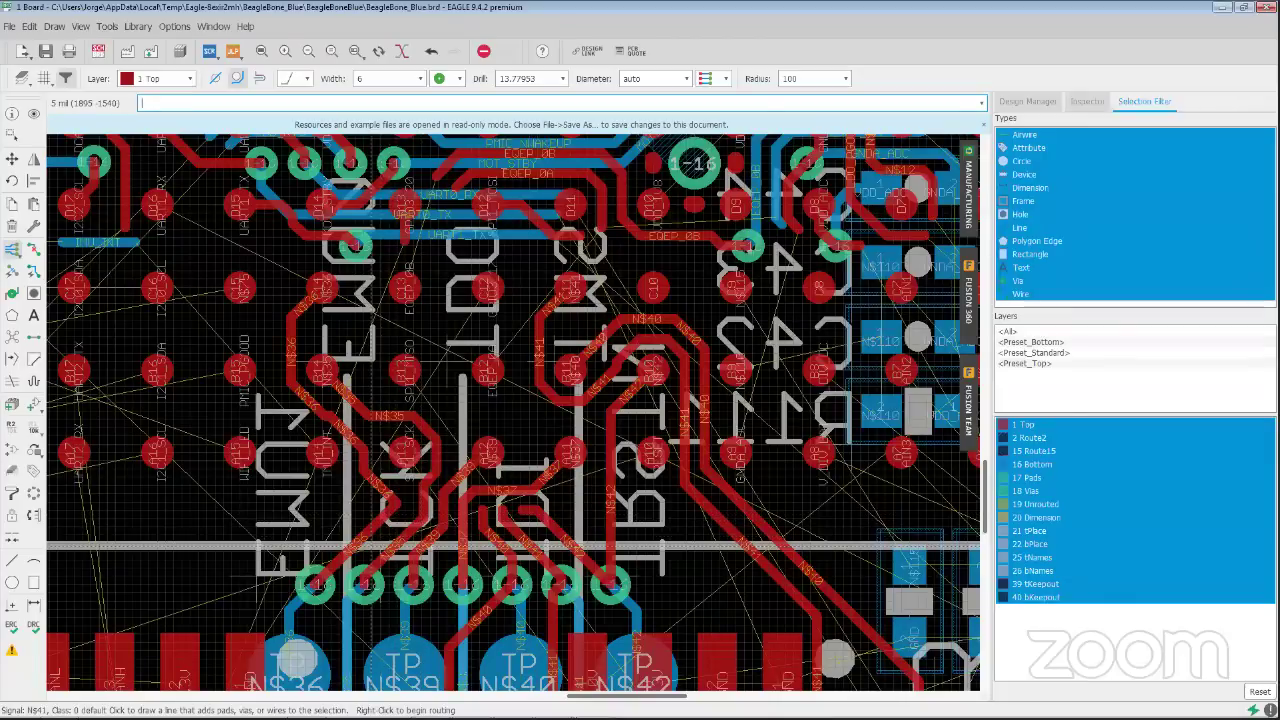
Try ripping up the N$42 route between its test point and the BGA, and undo the ripup
scroll(380, 522, "down", 4)
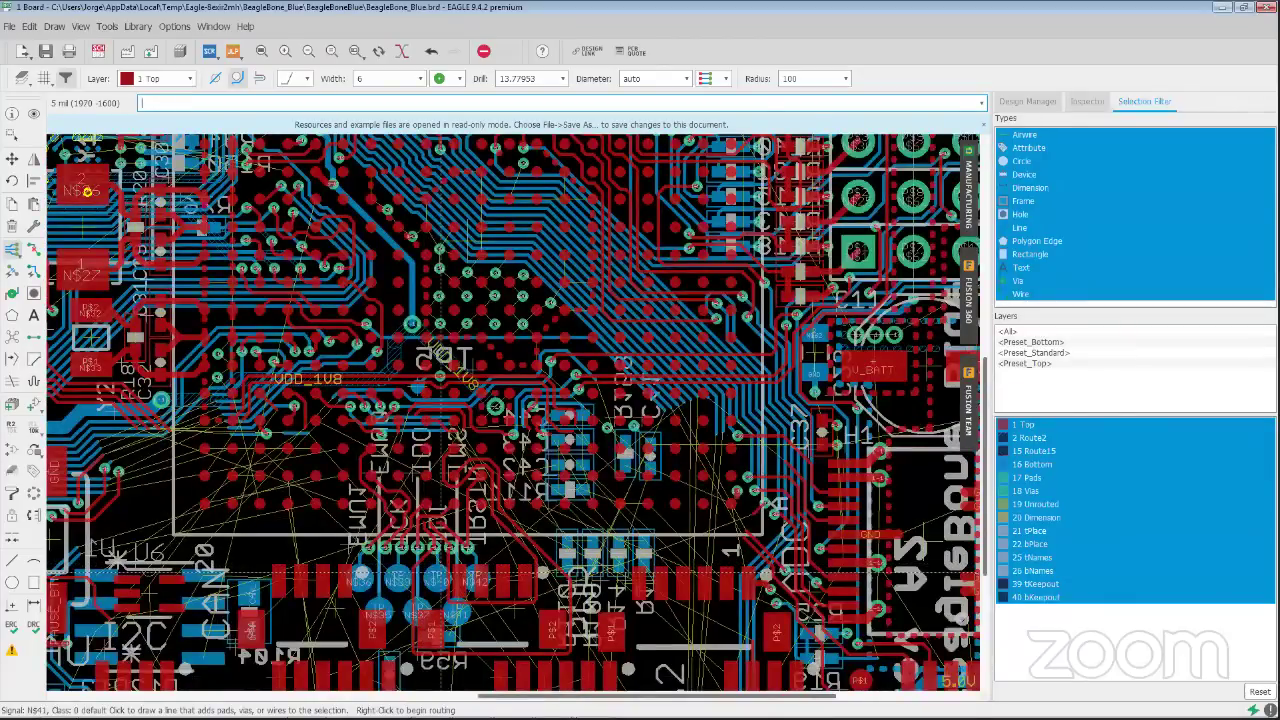
scroll(441, 573, "up", 1)
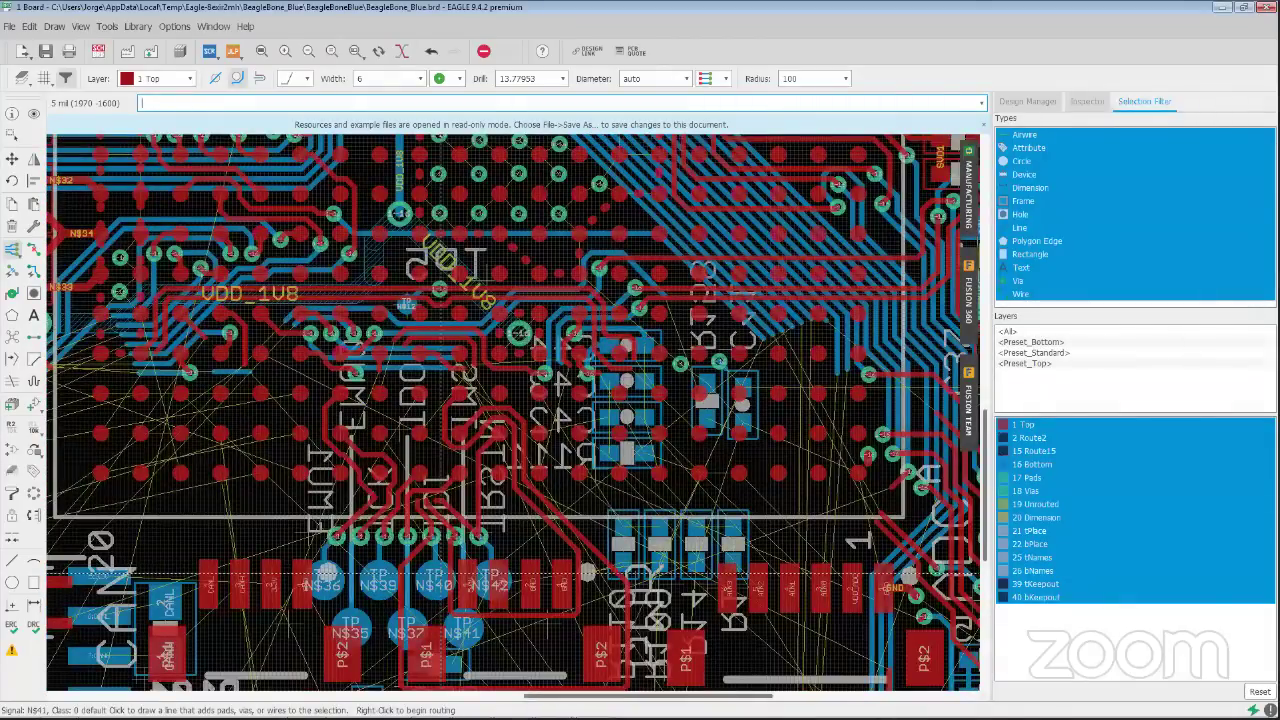
scroll(441, 573, "up", 2)
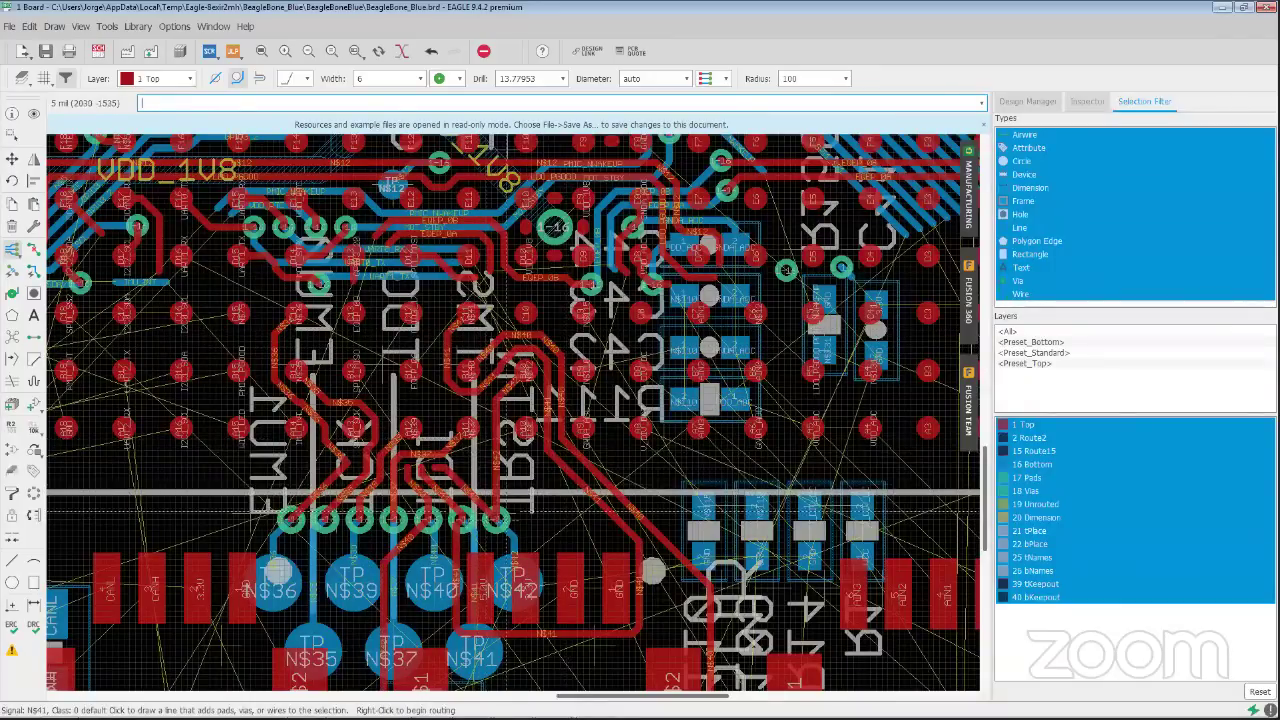
scroll(604, 531, "up", 1)
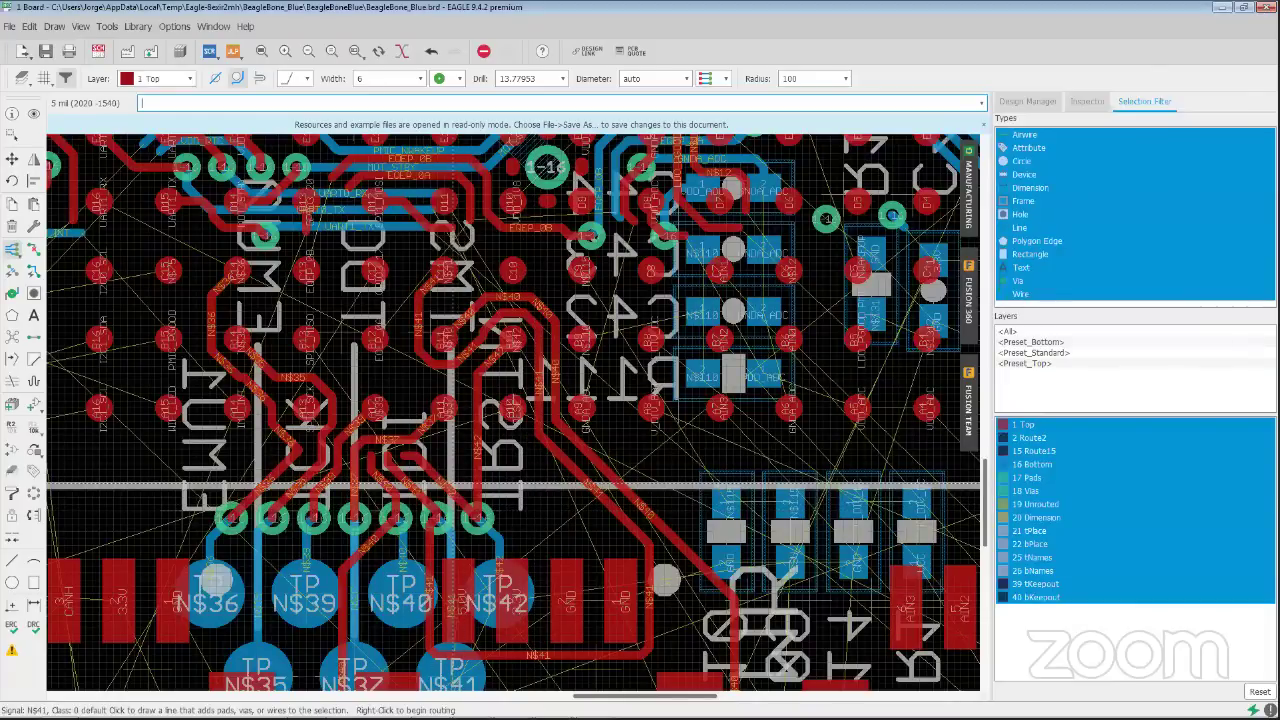
scroll(440, 490, "up", 1)
scroll(440, 490, "up", 1)
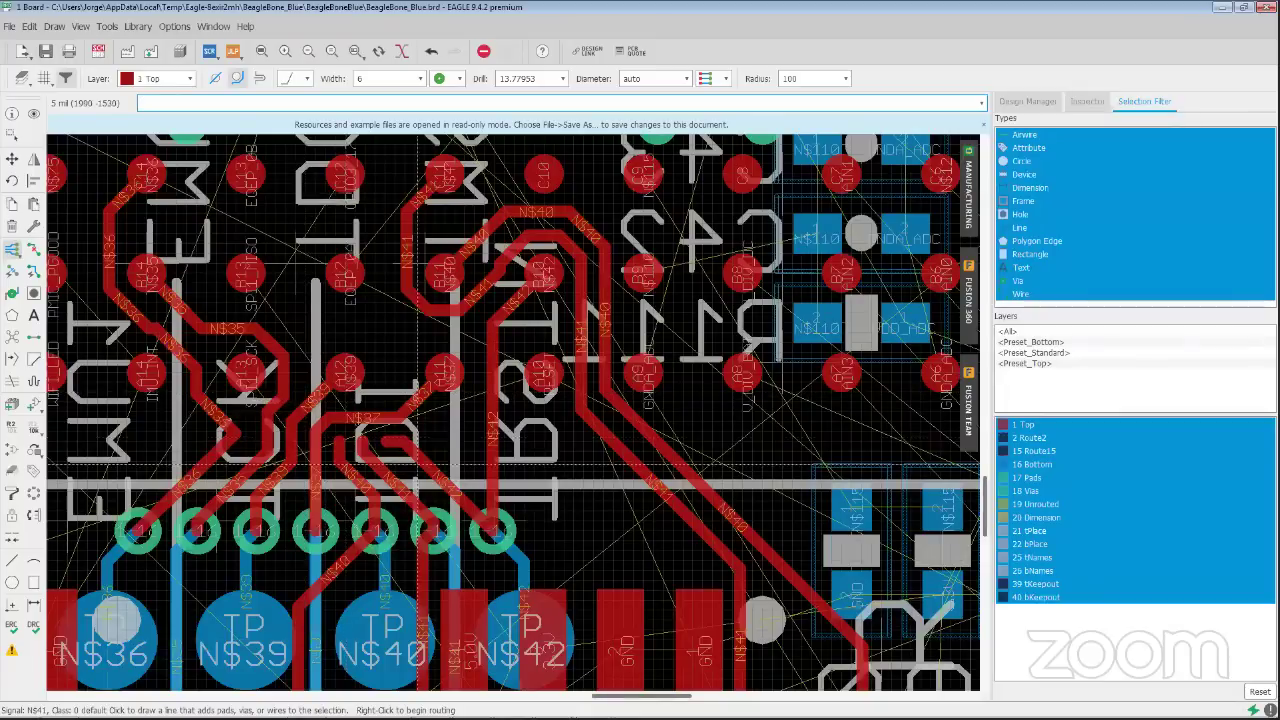
left_click(35, 251)
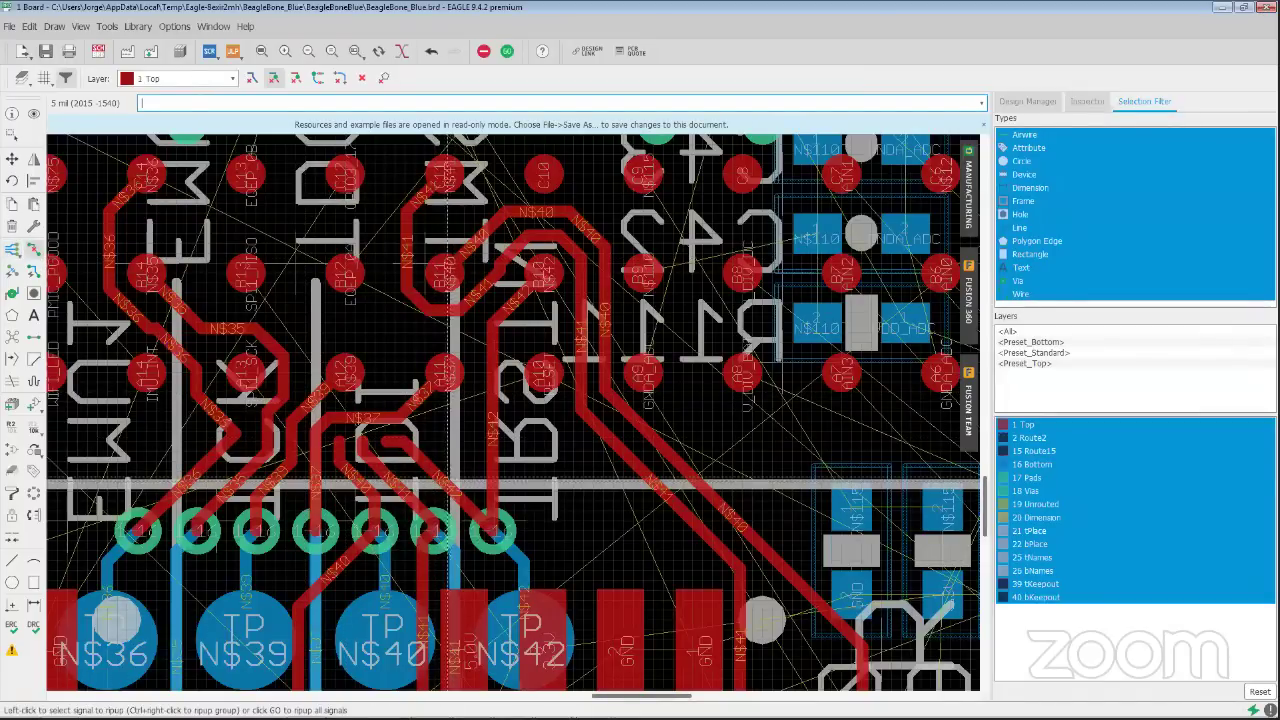
left_click(478, 485)
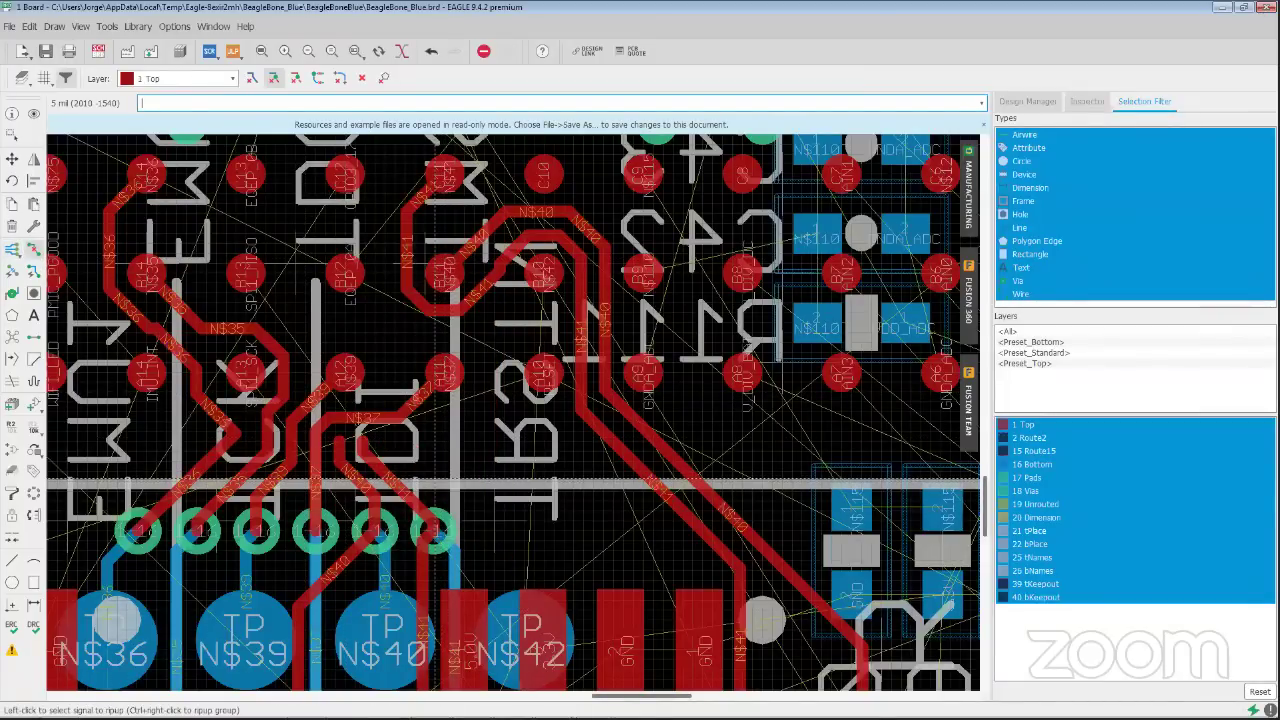
key("ctrl+z")
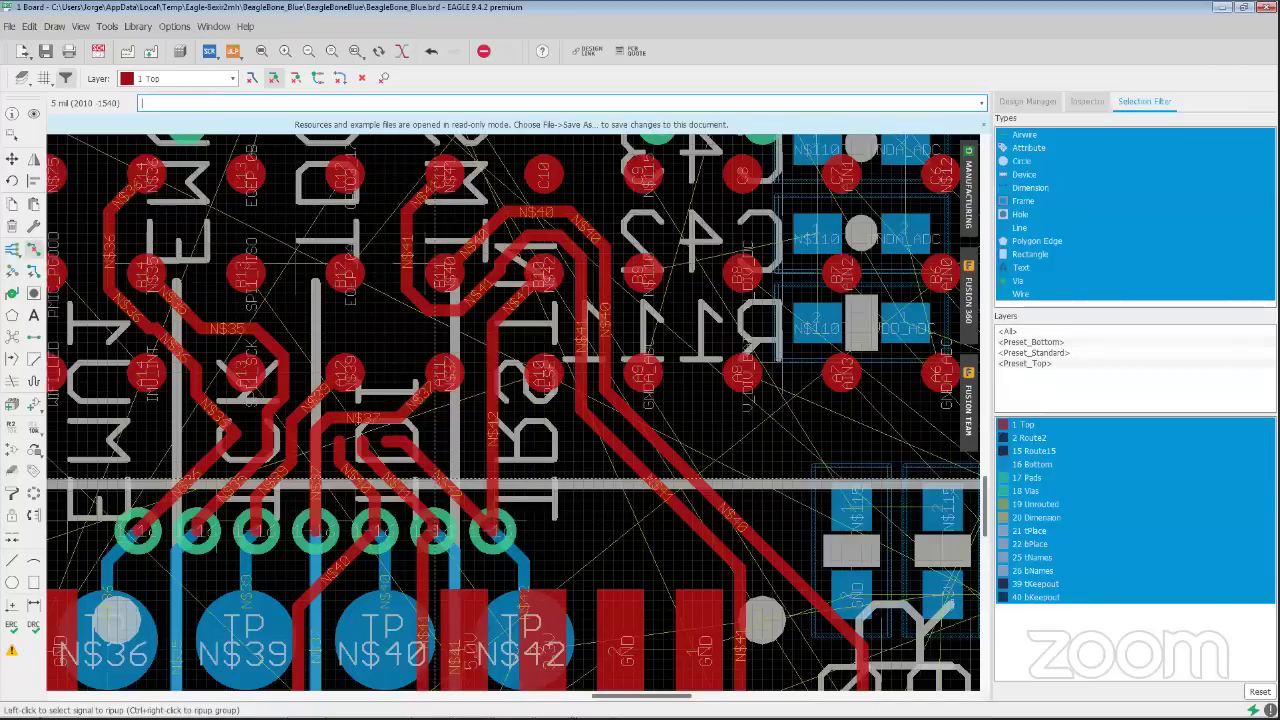
Rip up only the dead-end Top-layer stubs beside the N$40, N$41 and N$42 vias
left_click(252, 77)
left_click(414, 455)
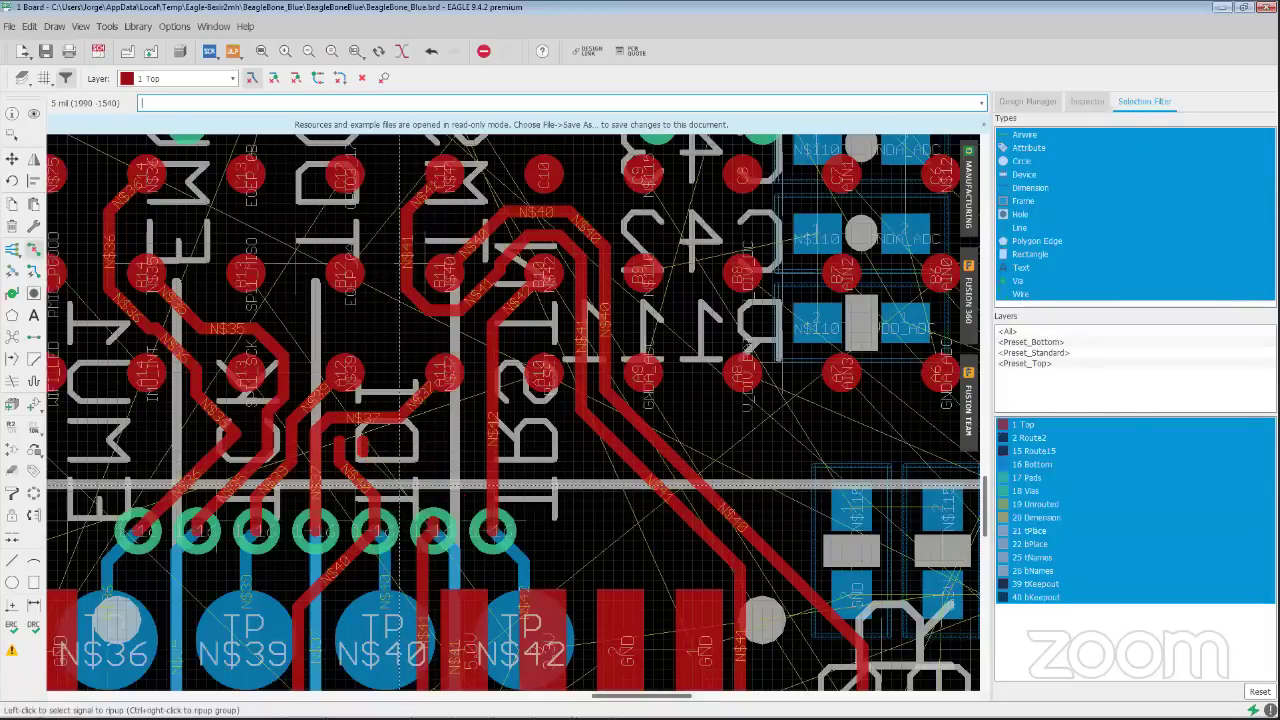
left_click(366, 450)
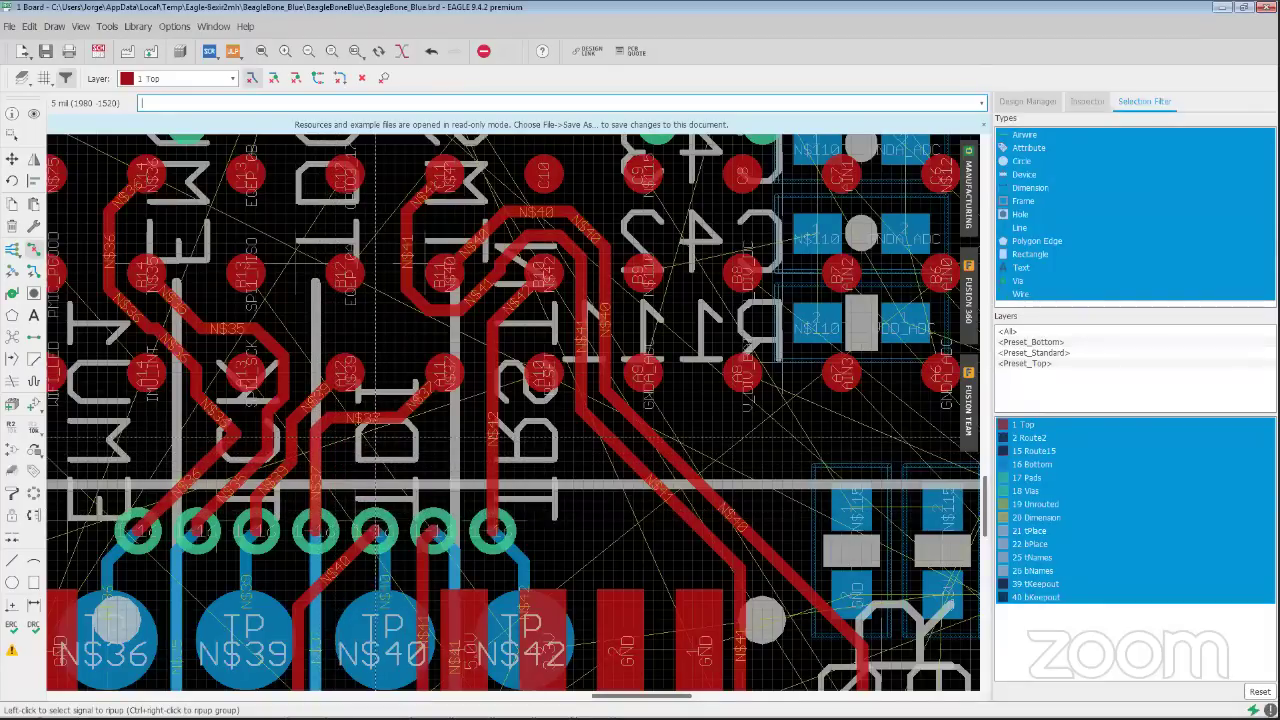
Group the newly routed traces and vias between the test points and the BGA, and rip up the whole group
scroll(368, 440, "down", 1)
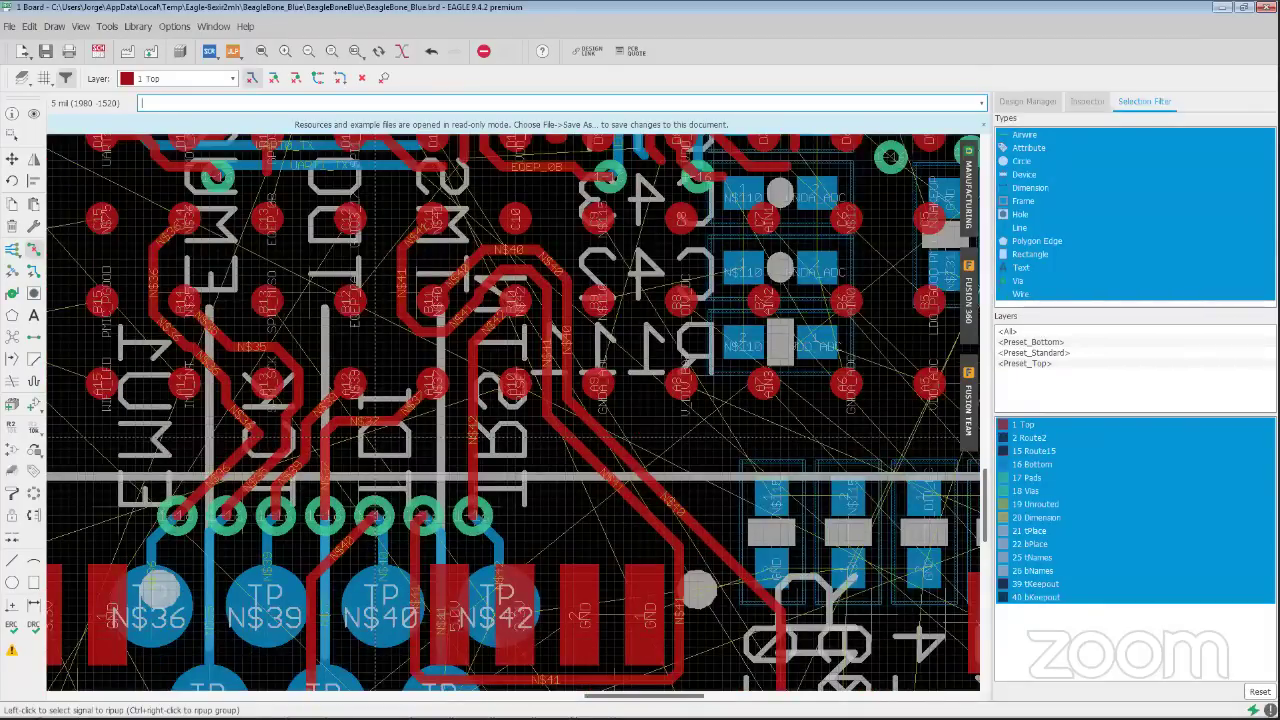
scroll(368, 436, "down", 1)
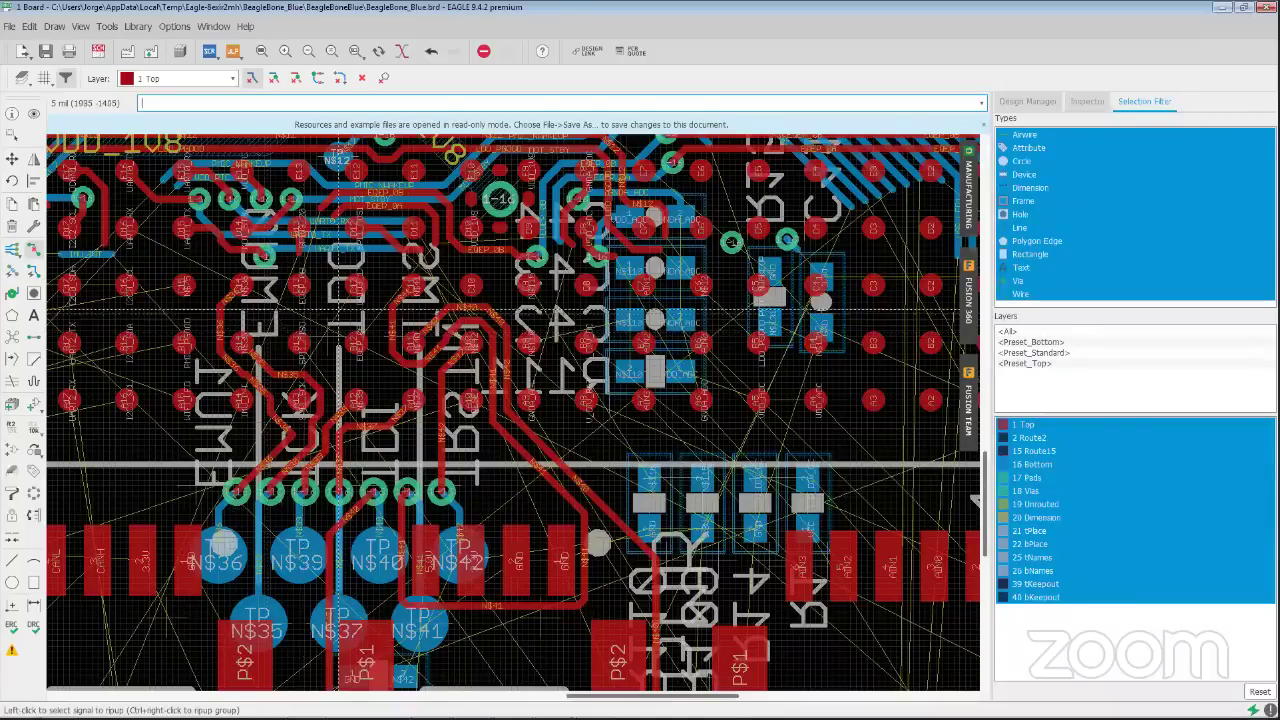
type("ripup")
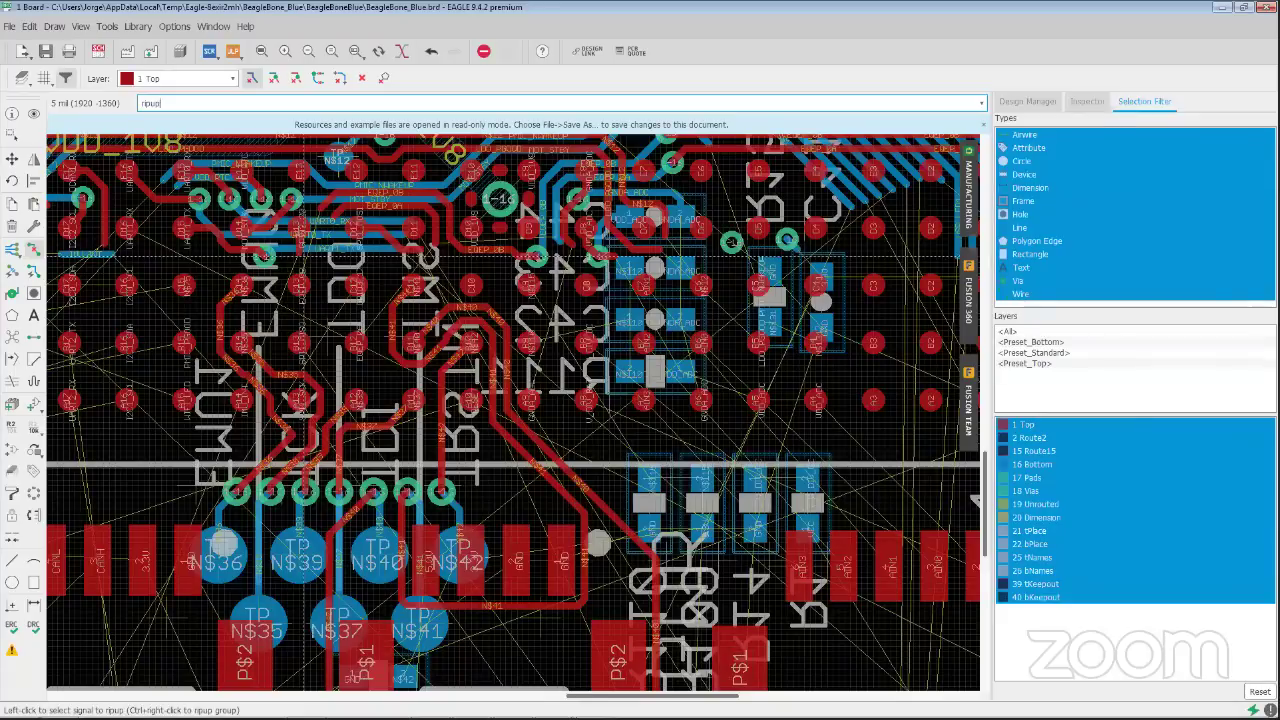
key("Escape")
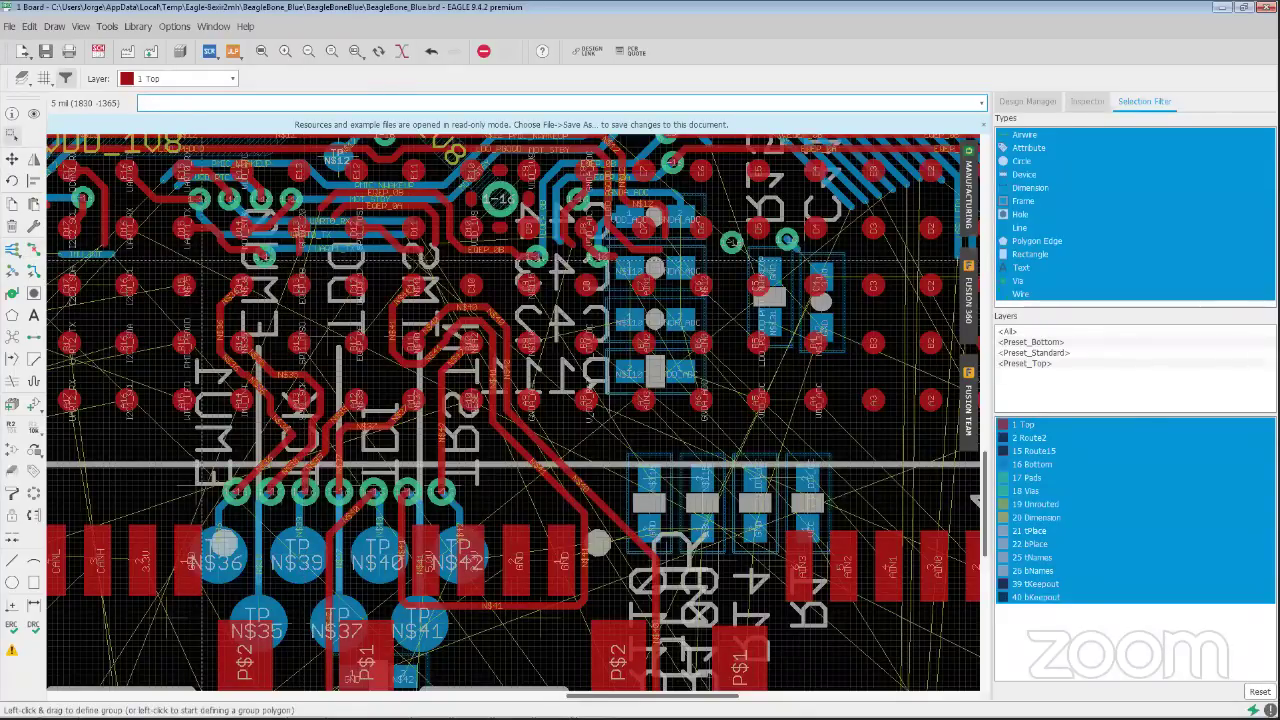
left_click_drag(200, 262, 602, 632)
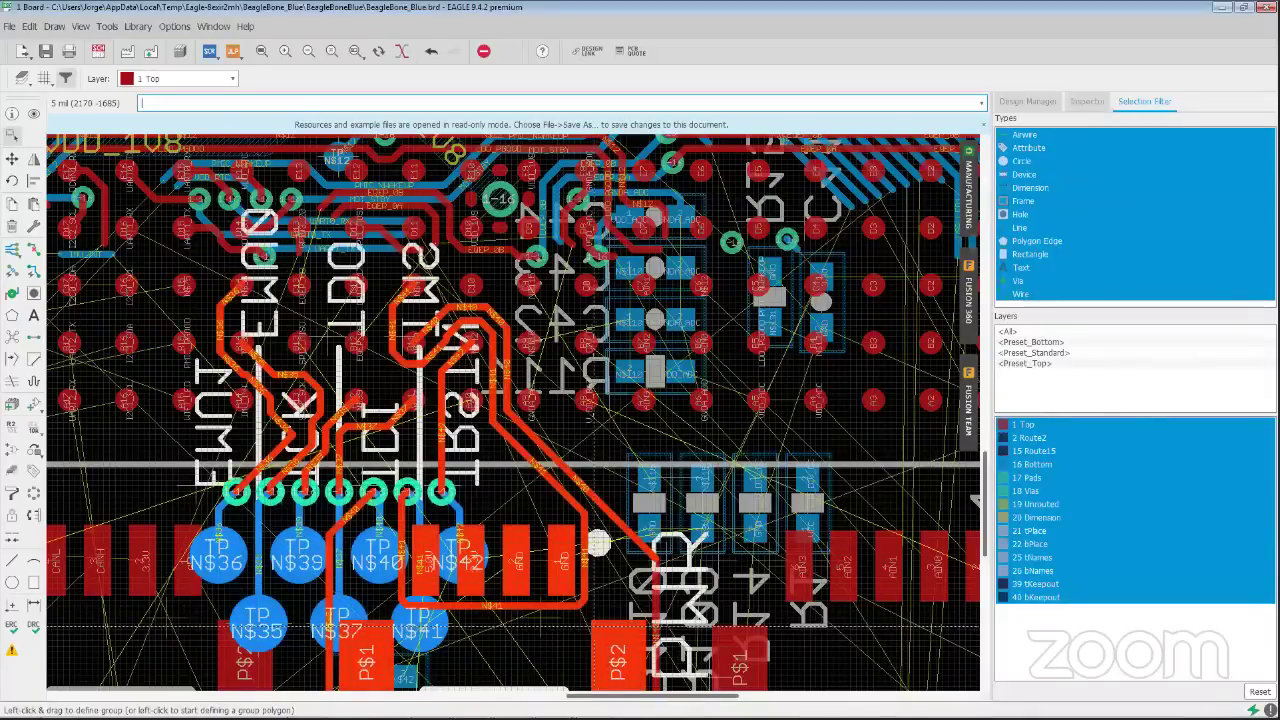
left_click(34, 251)
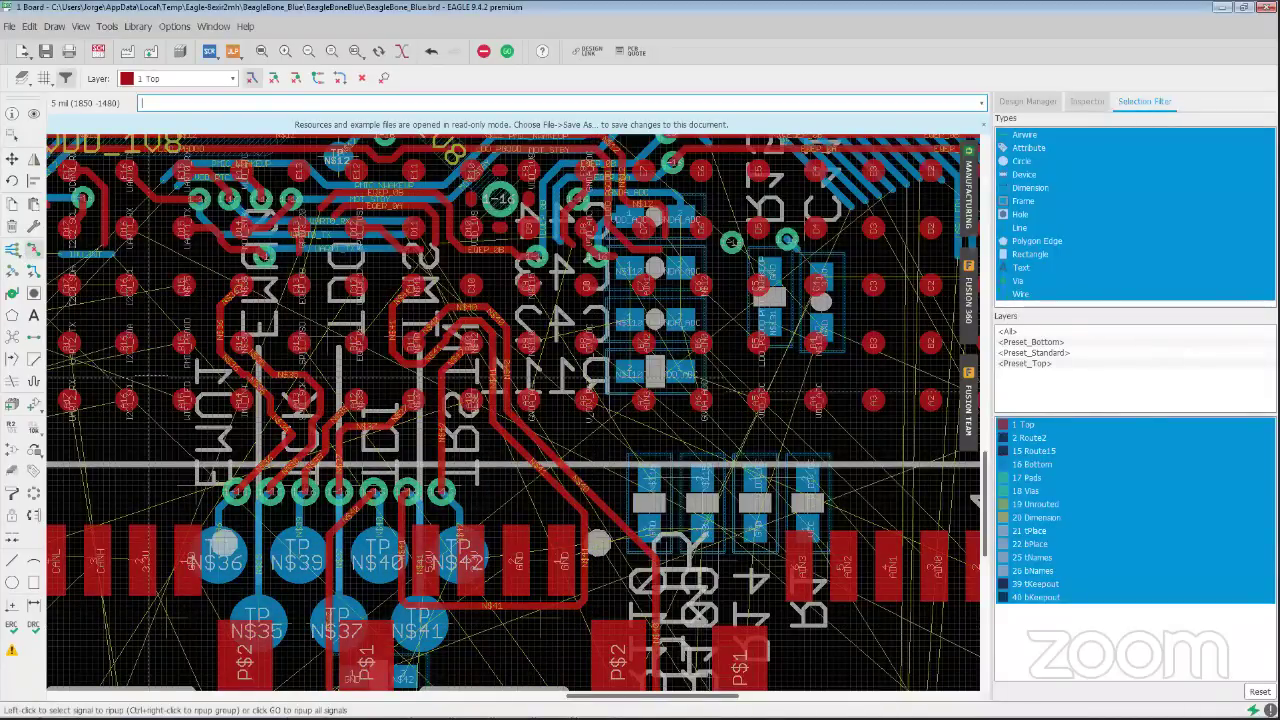
right_click(223, 392, "ctrl")
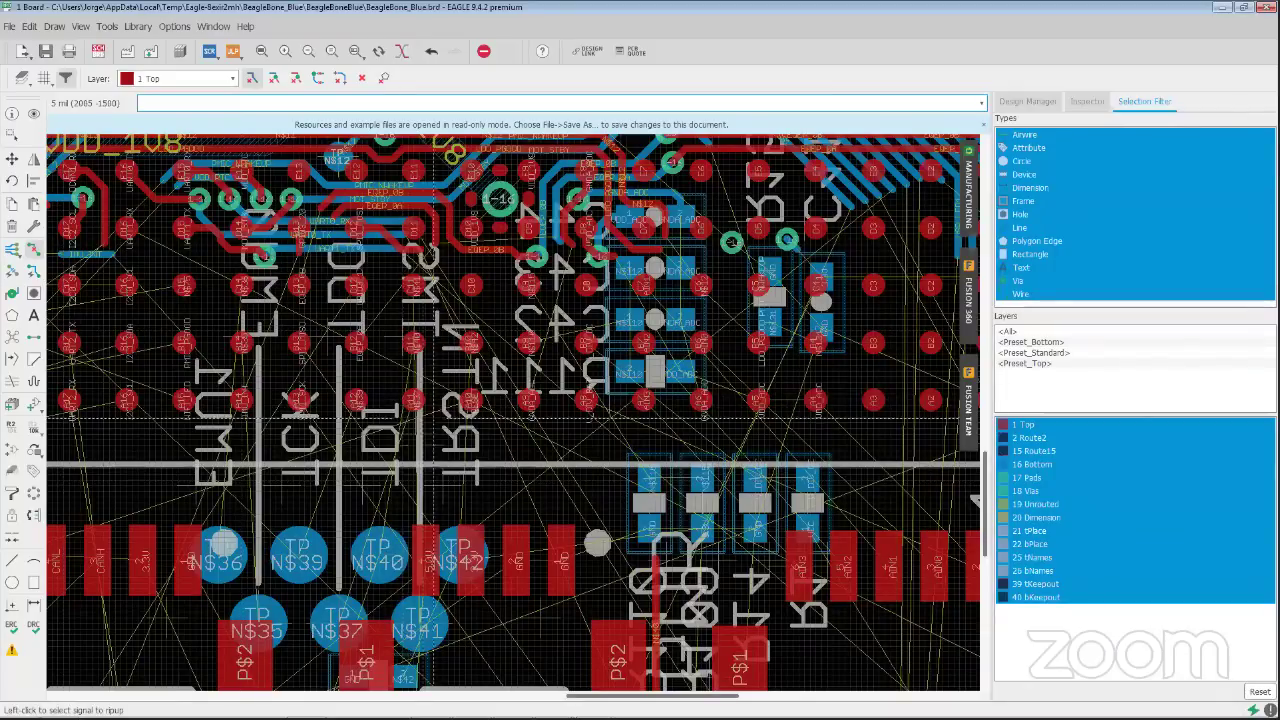
Start Route Multiple Airwires on layer 16 Bottom and select the test points N$36, N$39, N$40 and N$42
scroll(377, 537, "up", 1)
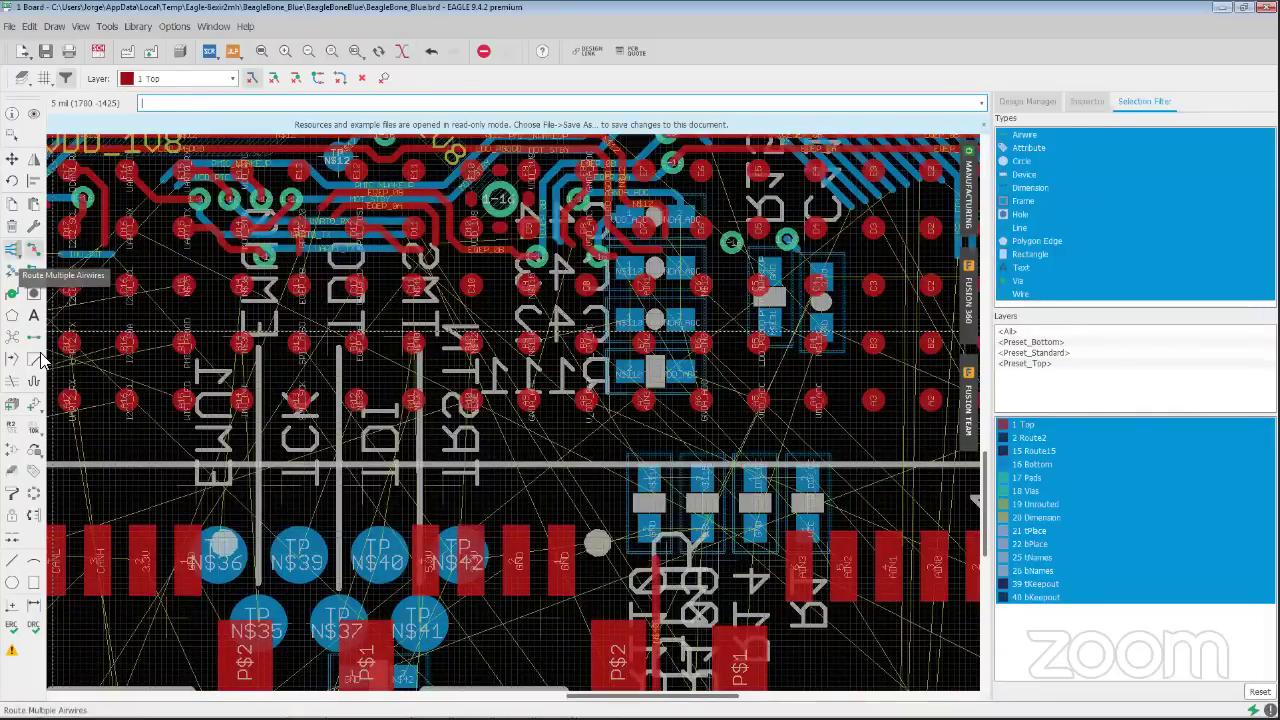
left_click(12, 249)
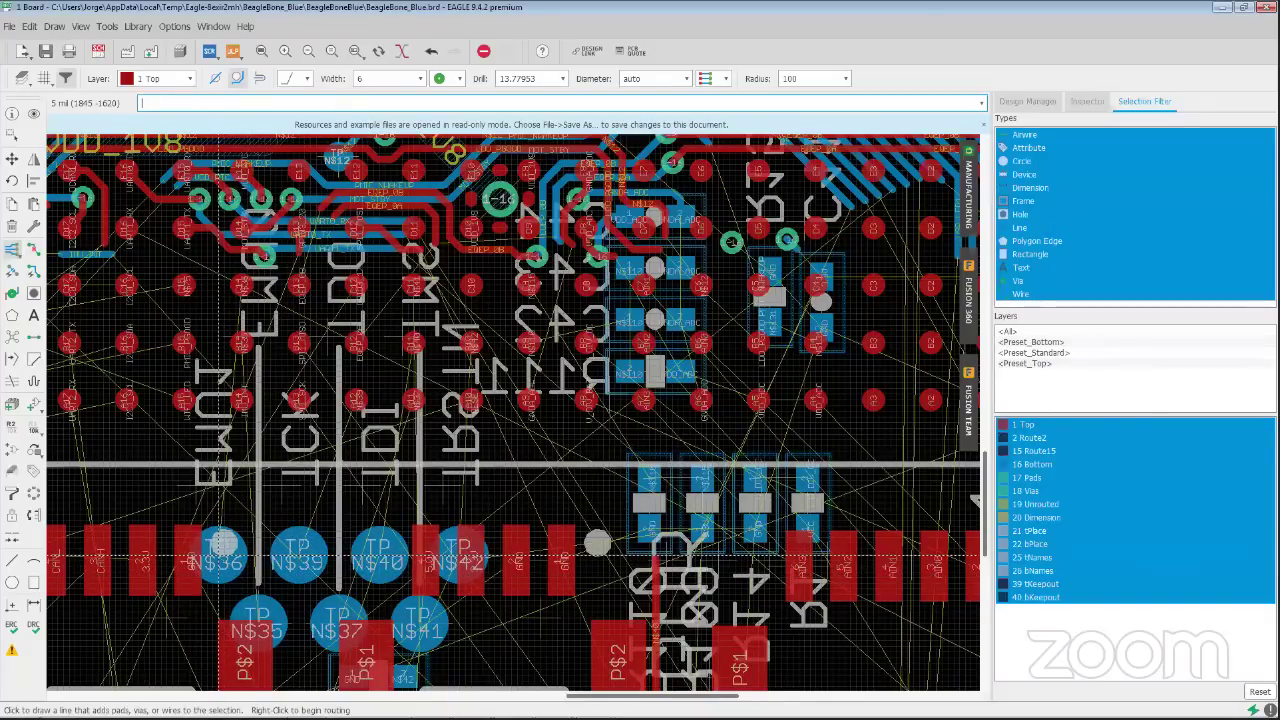
scroll(220, 555, "up", 1)
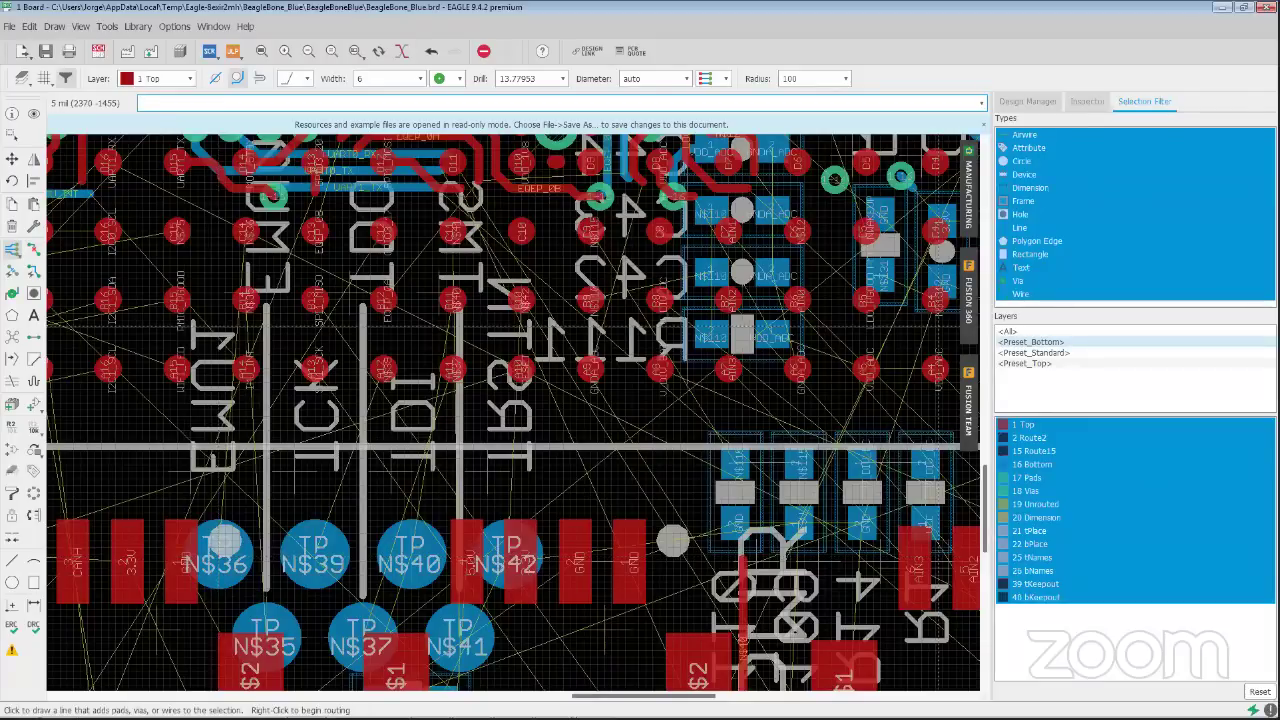
middle_click_drag(219, 556, 221, 557)
left_click(11, 249)
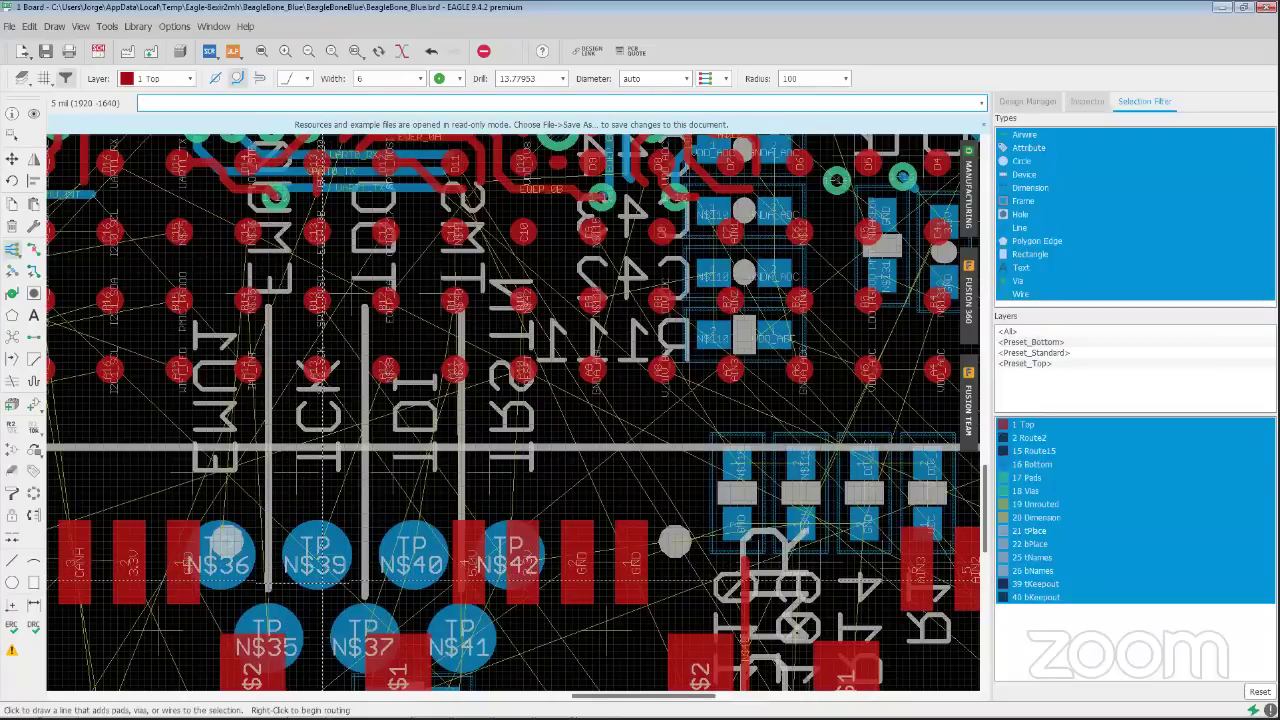
scroll(302, 556, "down", 2)
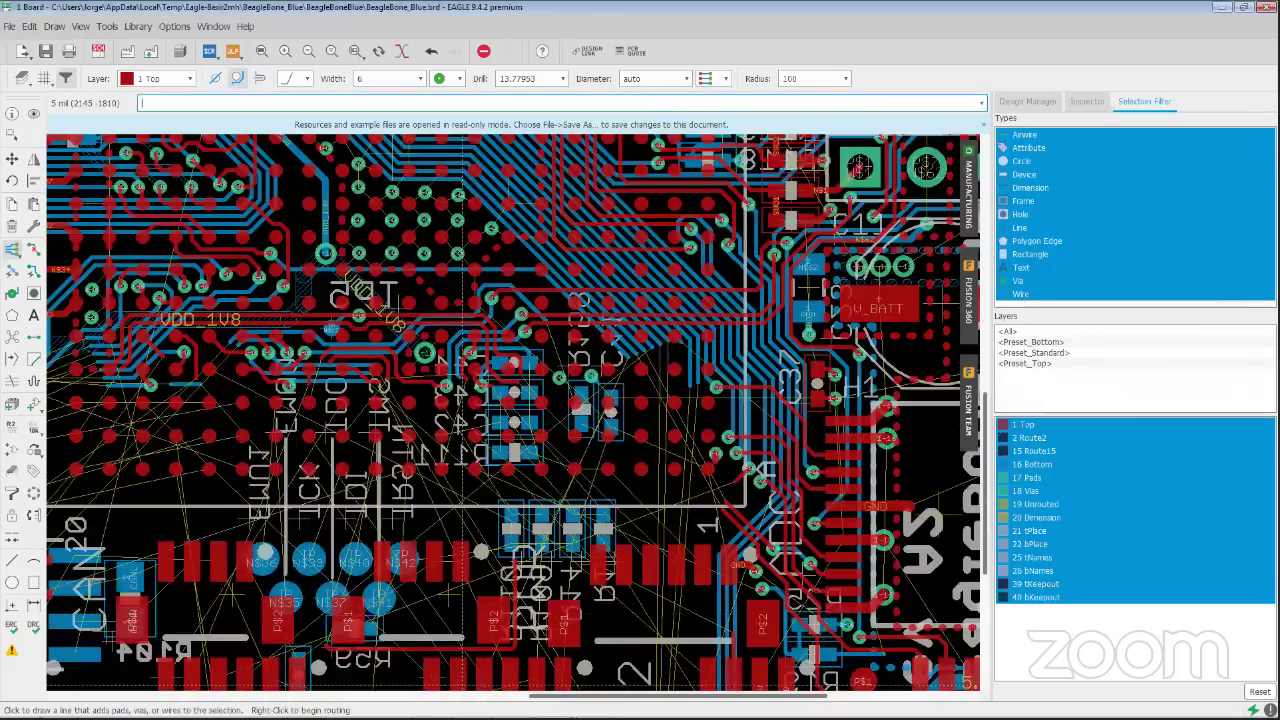
left_click(189, 86)
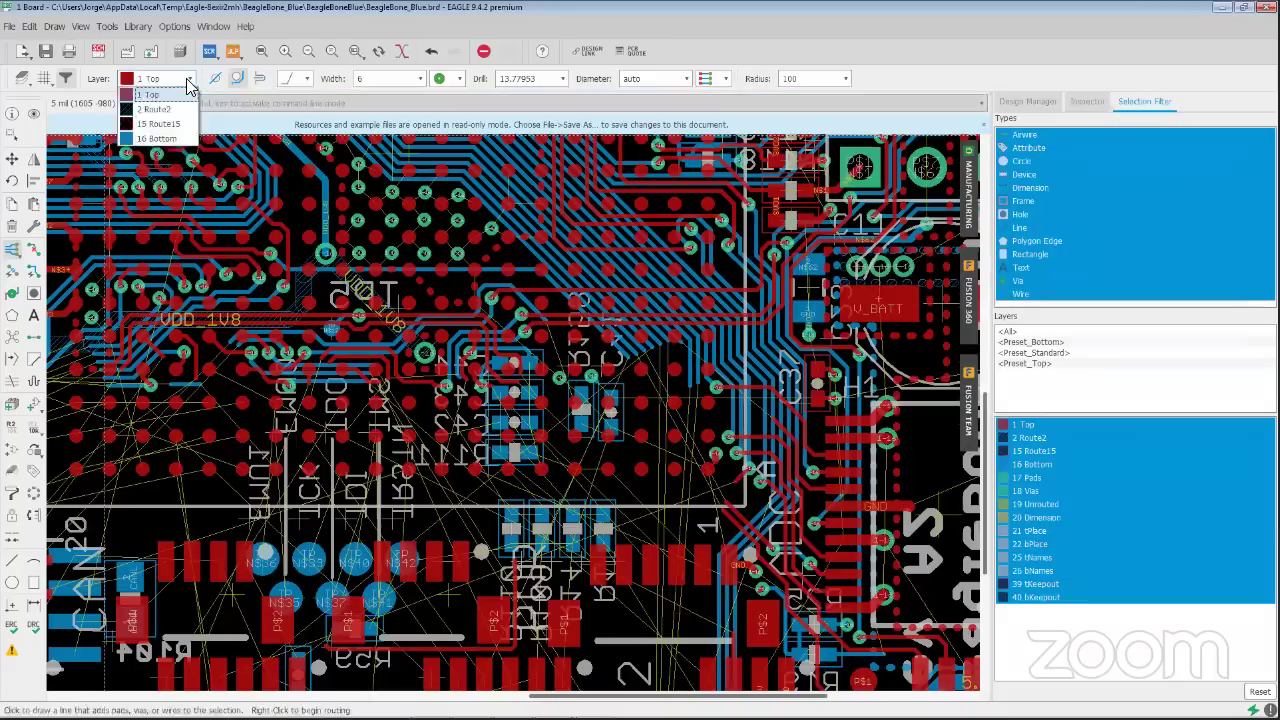
left_click(150, 134)
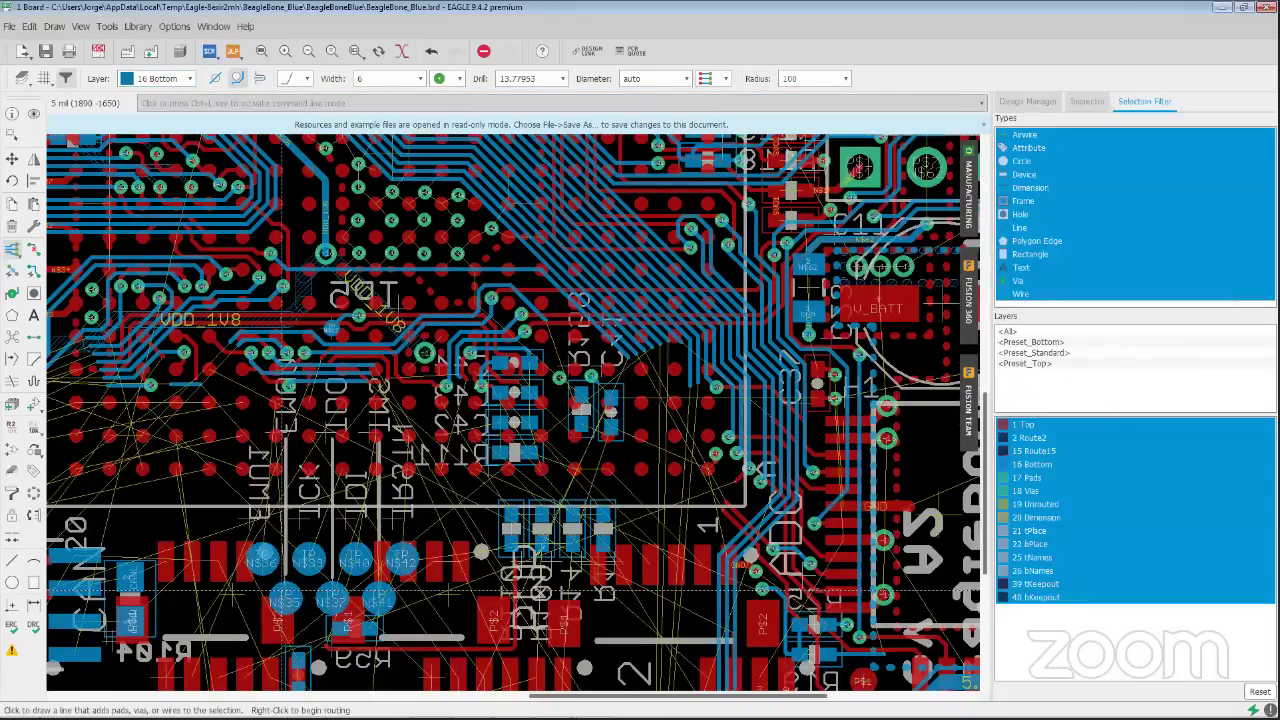
scroll(286, 567, "up", 1)
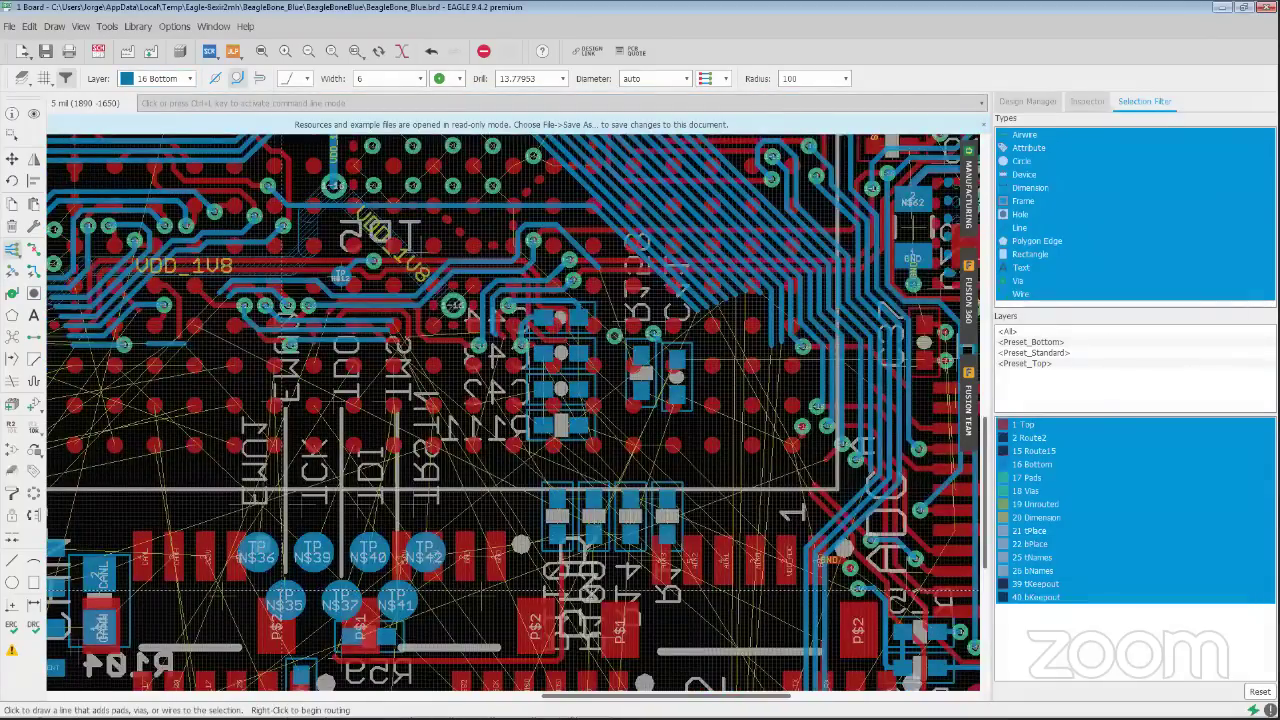
scroll(280, 598, "up", 2)
scroll(282, 590, "up", 2)
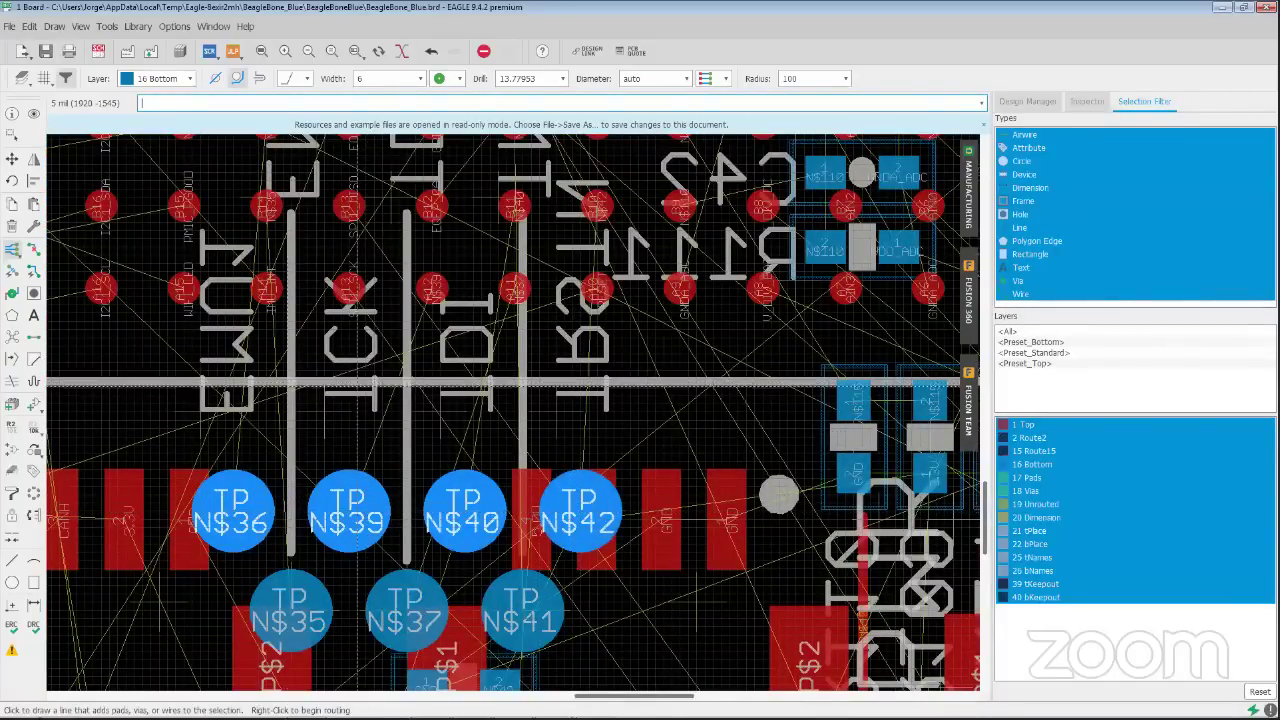
Route the four selected test points toward the BGA on the Bottom layer, ending in staggered vias, and finish there without completing the Top-layer connections
right_click(341, 475)
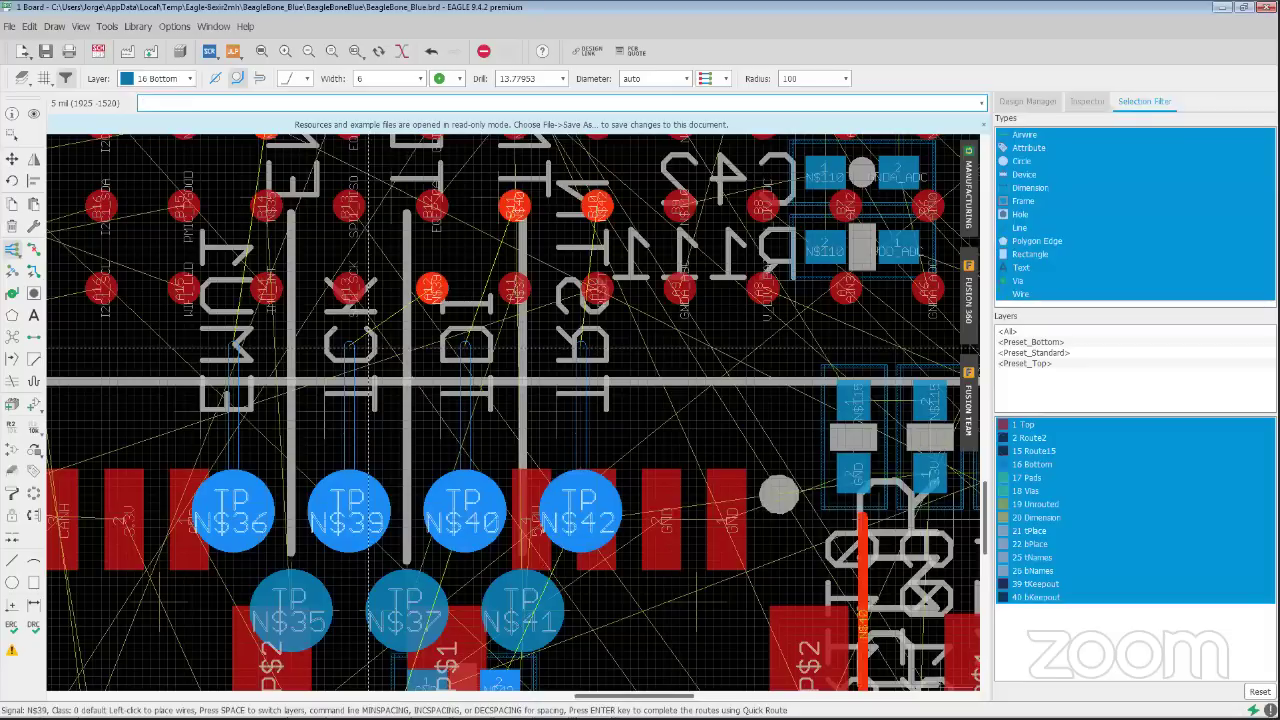
key("space")
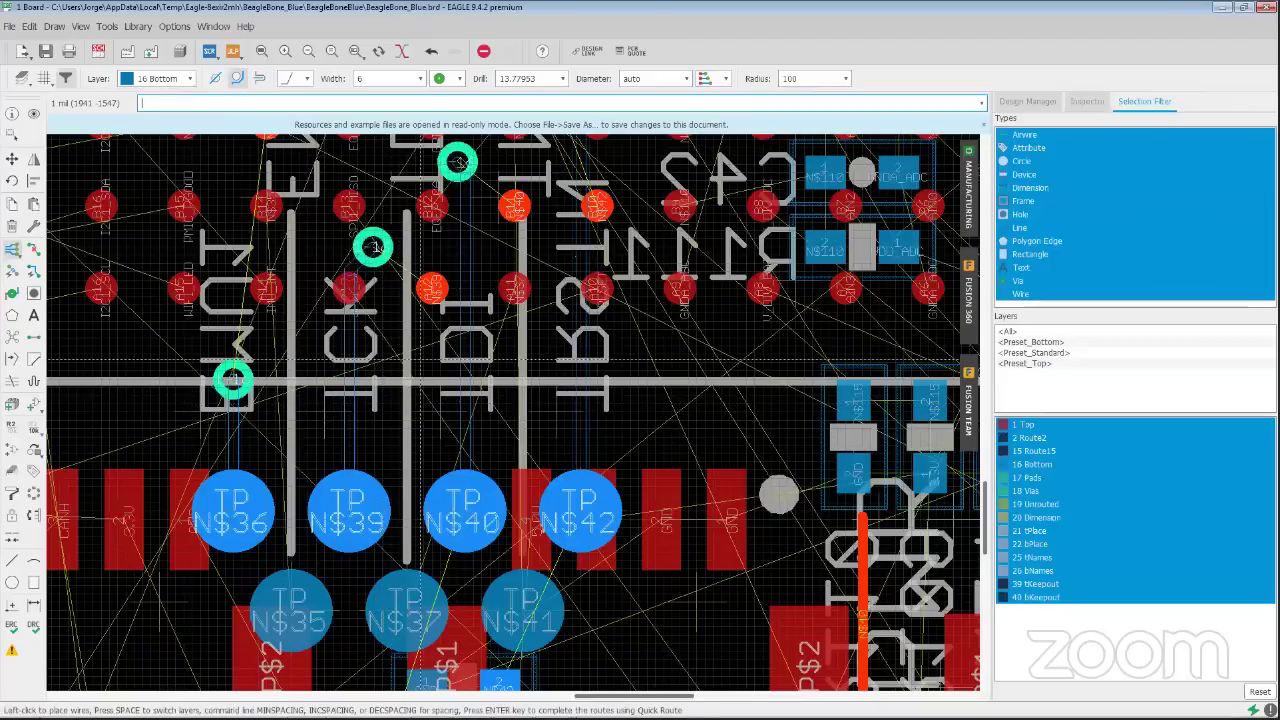
scroll(415, 382, "down", 2)
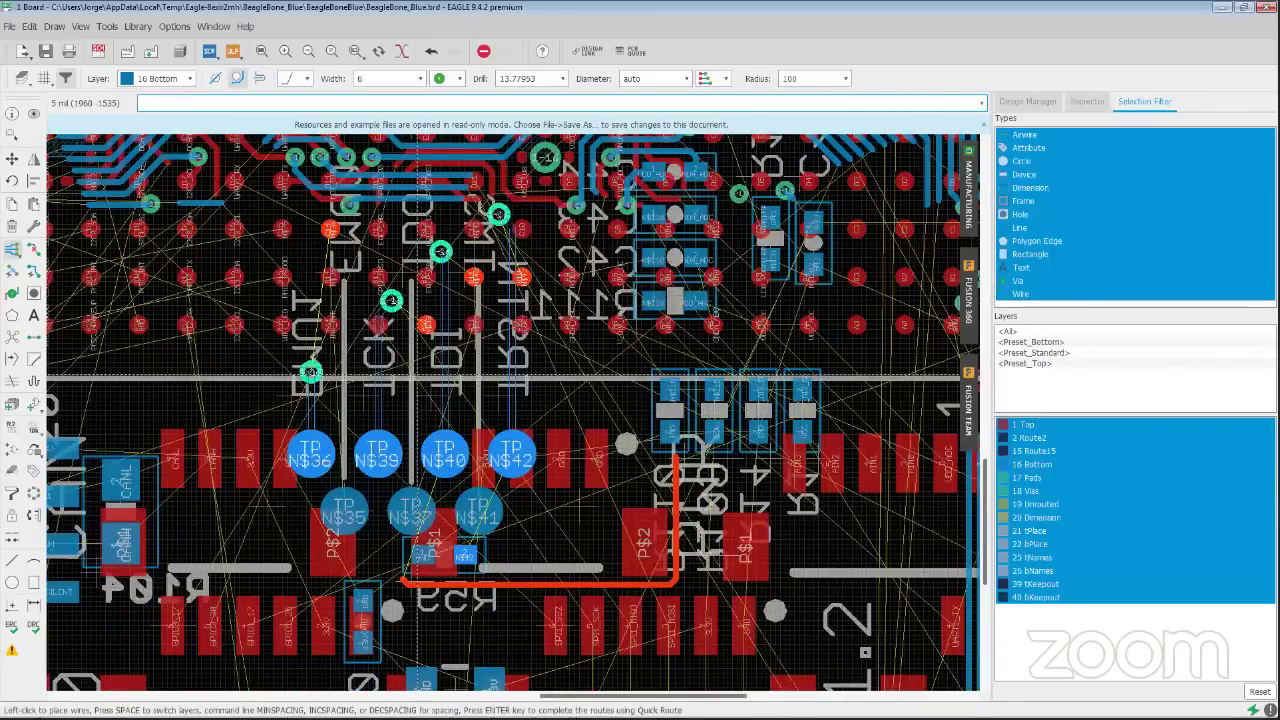
scroll(415, 378, "down", 1)
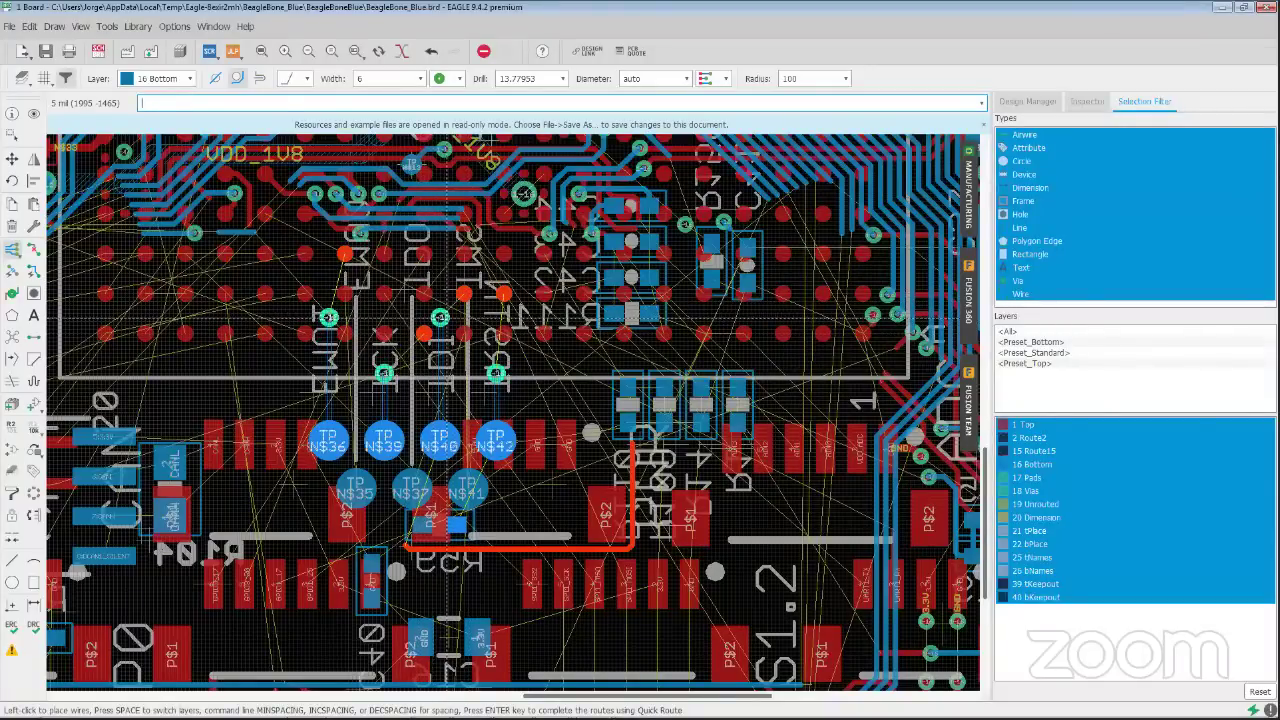
scroll(440, 317, "up", 1)
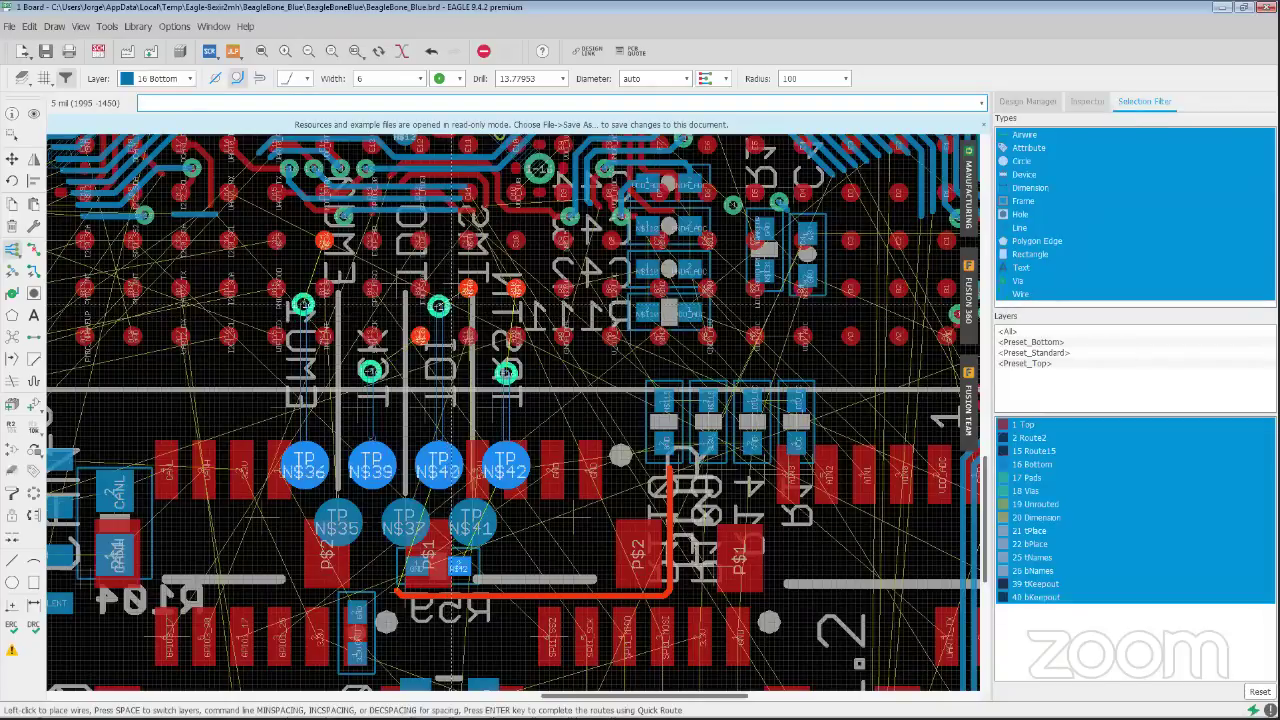
key("space")
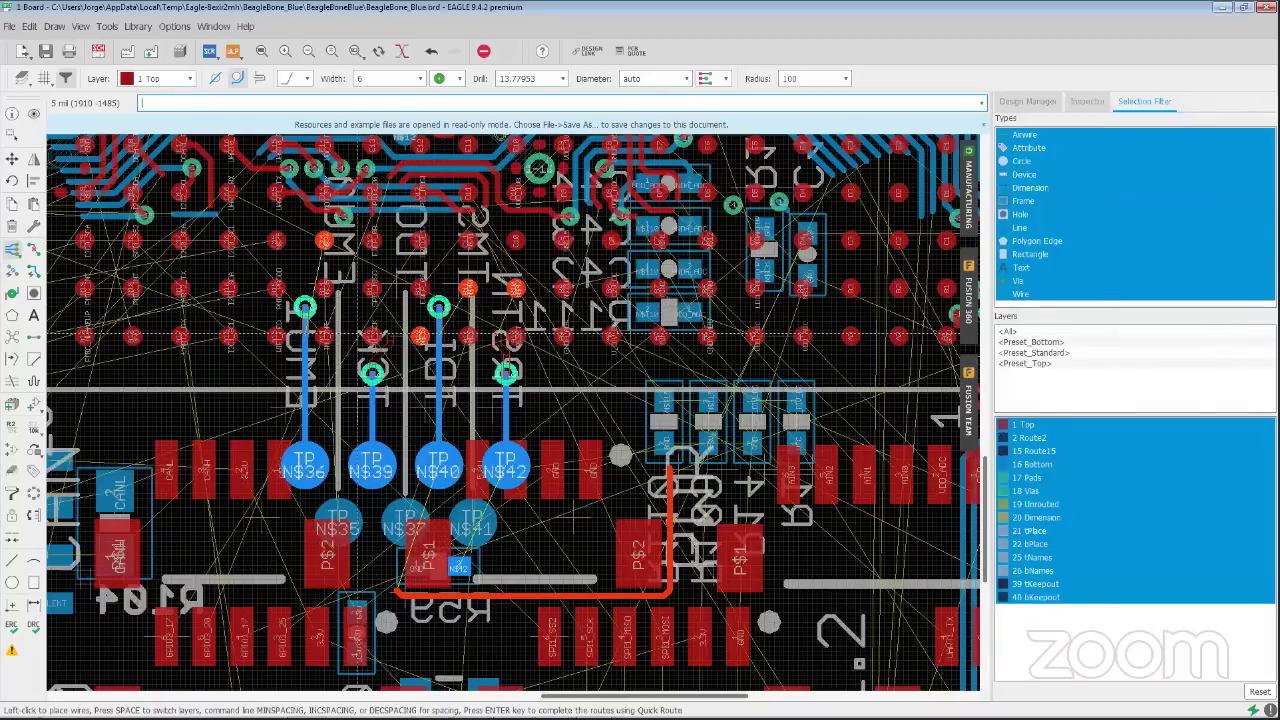
key("Escape")
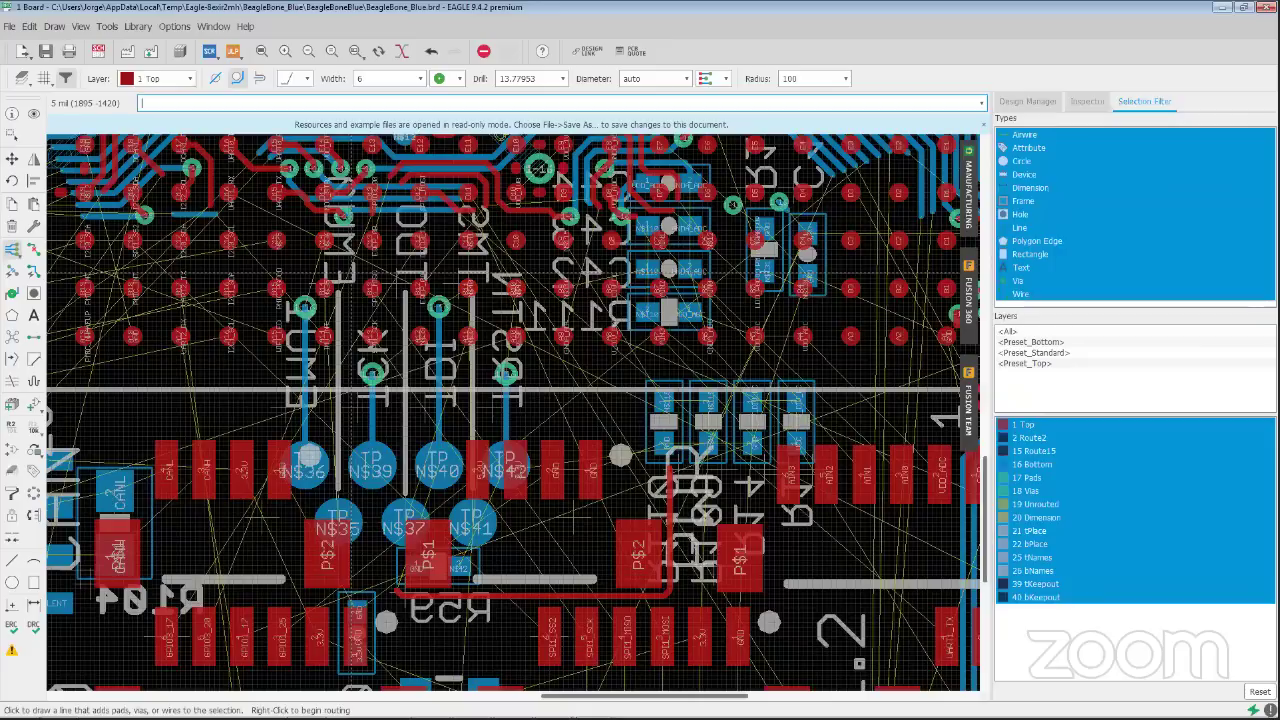
Try routing the N$36, N$39 and N$42 vias individually to their BGA pads on the Top layer, and undo those routes
key("Escape")
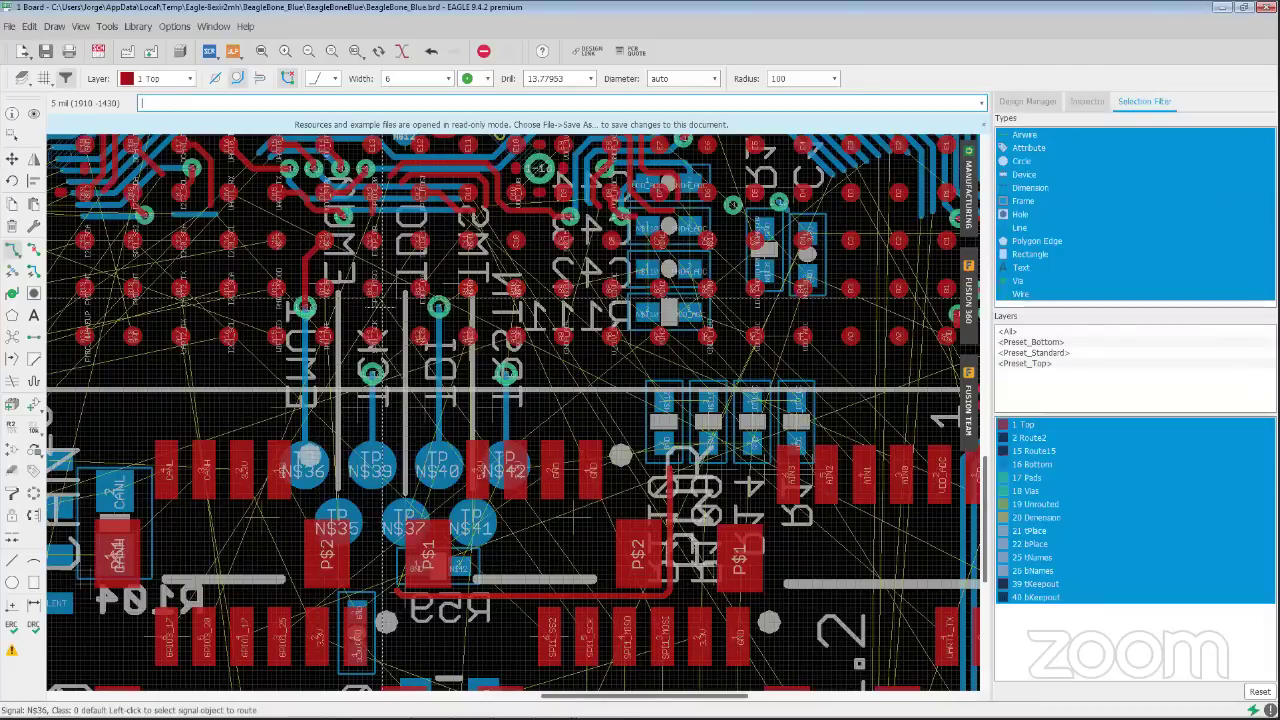
left_click(373, 370)
left_click(420, 337)
left_click(438, 307)
left_click(467, 289)
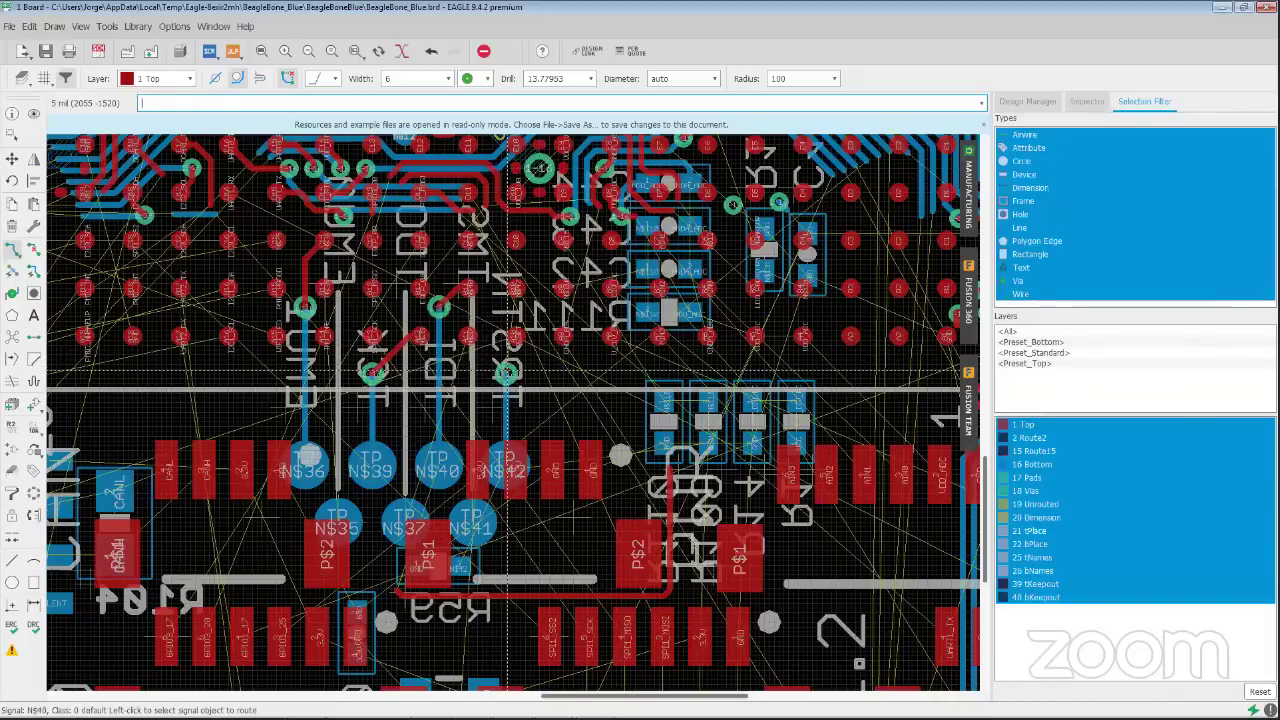
left_click(506, 372)
left_click(513, 289)
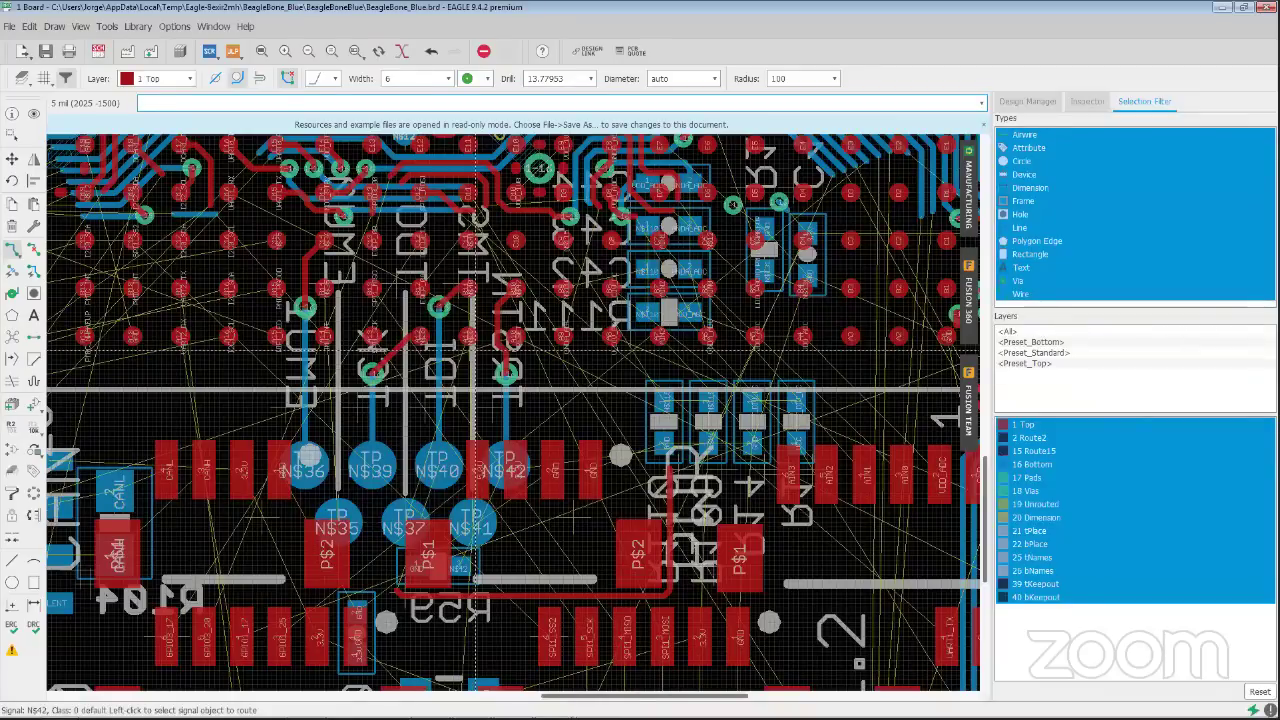
key("ctrl+z")
key("ctrl+z")
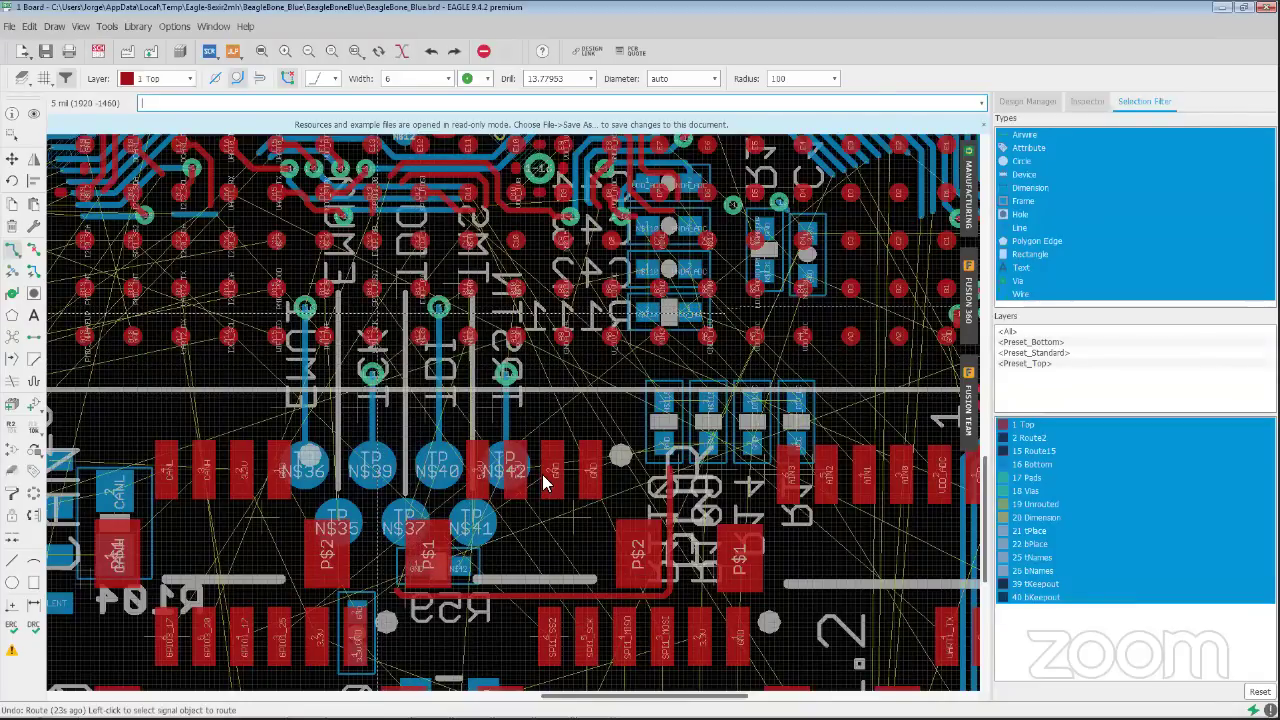
Rip up the Bottom-layer traces of N$36, N$39, N$40 and N$42 together with their vias
scroll(377, 330, "up", 3)
middle_click(377, 330)
left_click(553, 485)
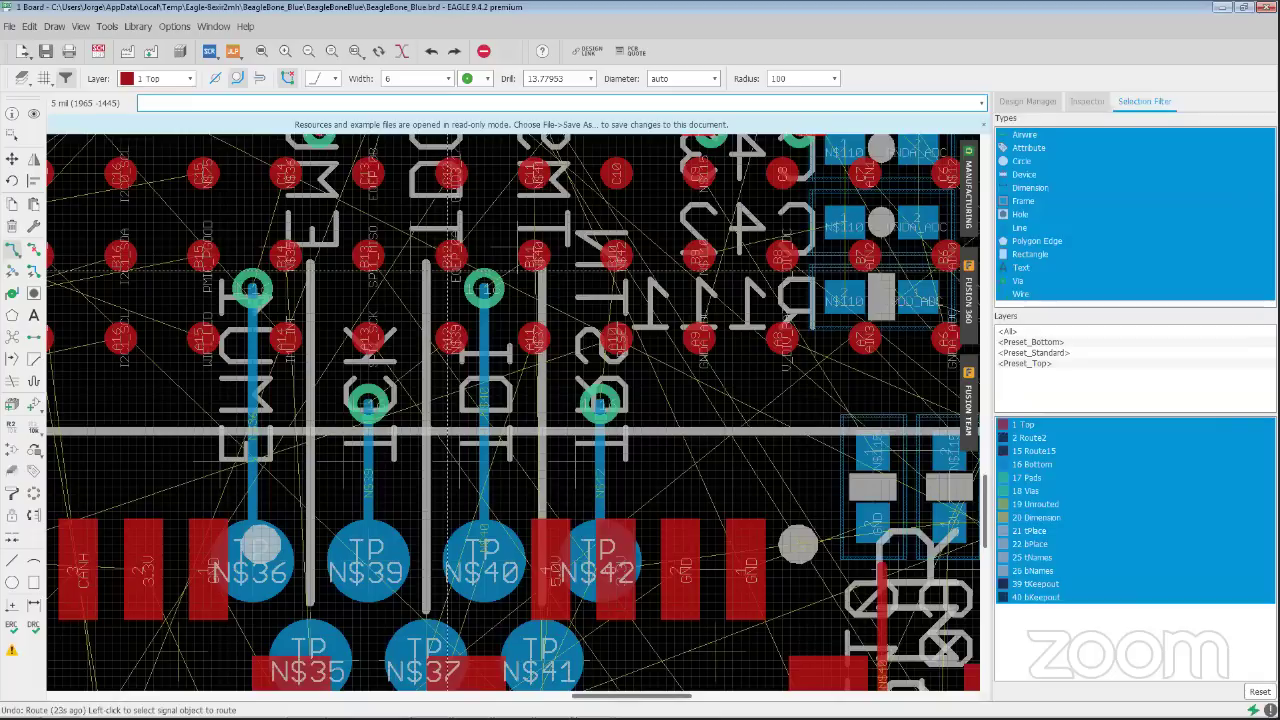
left_click(36, 250)
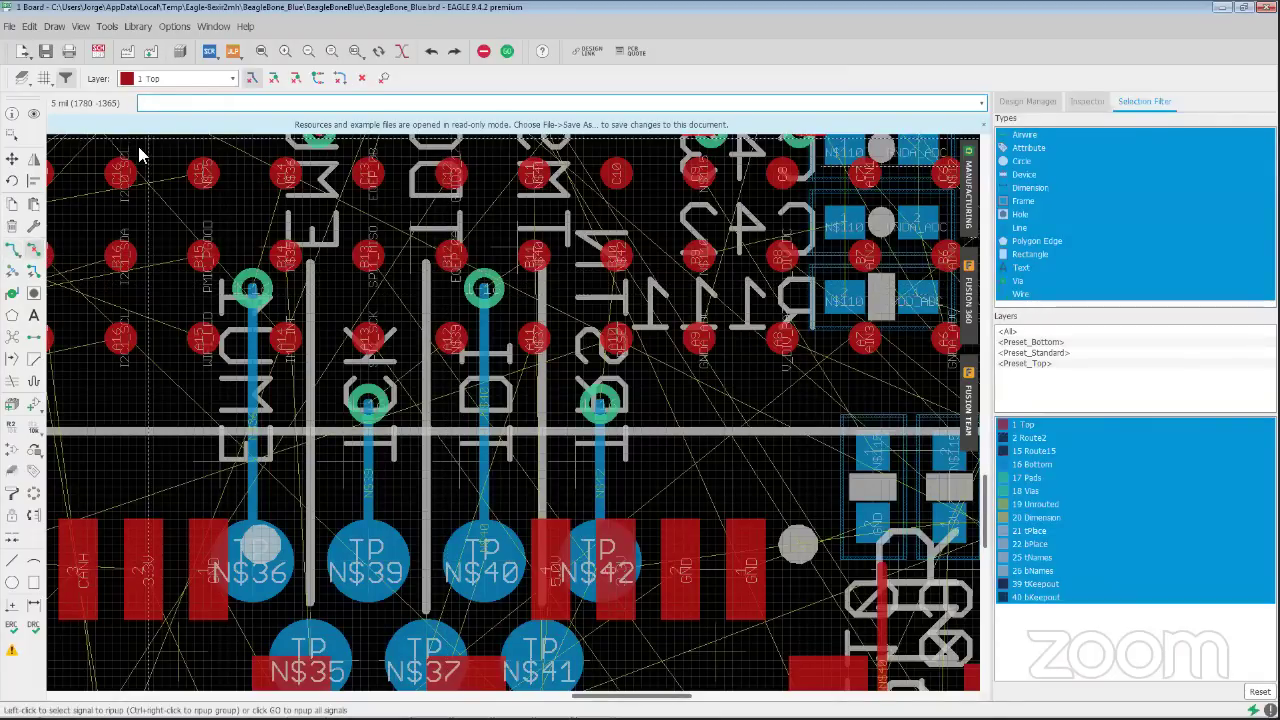
left_click(272, 88)
left_click(250, 452)
left_click(368, 452)
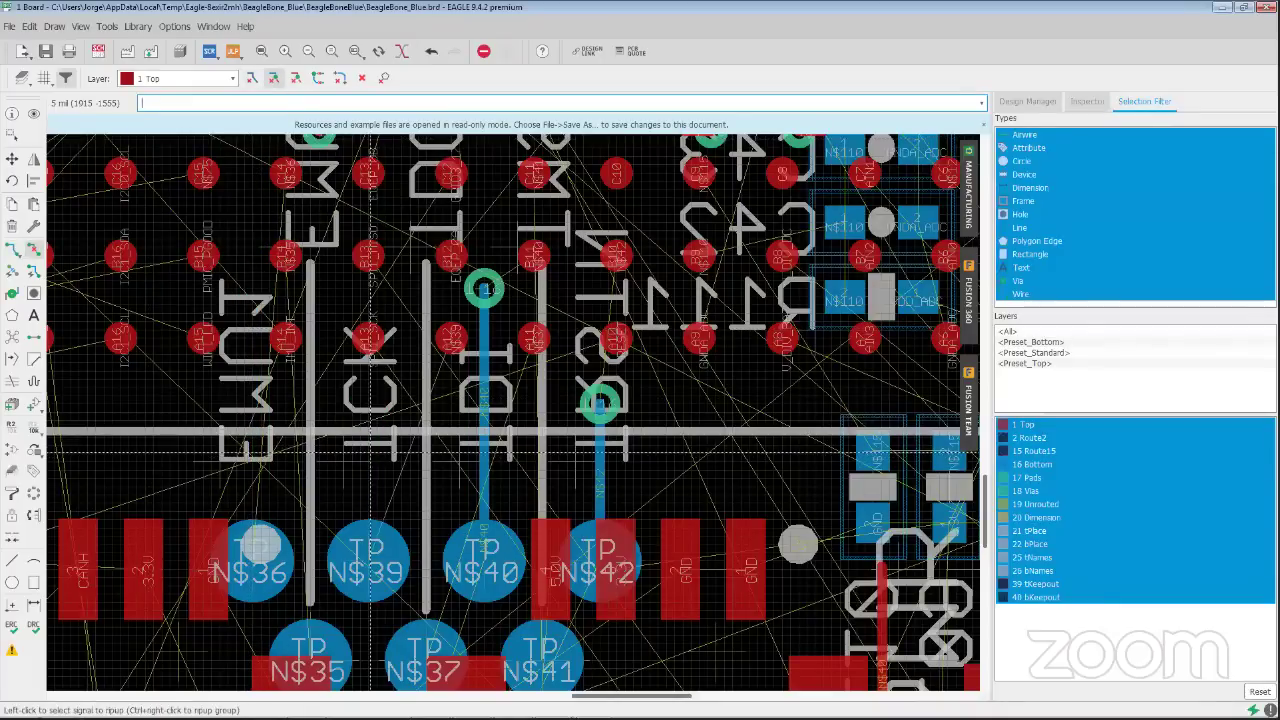
left_click(484, 452)
left_click(600, 452)
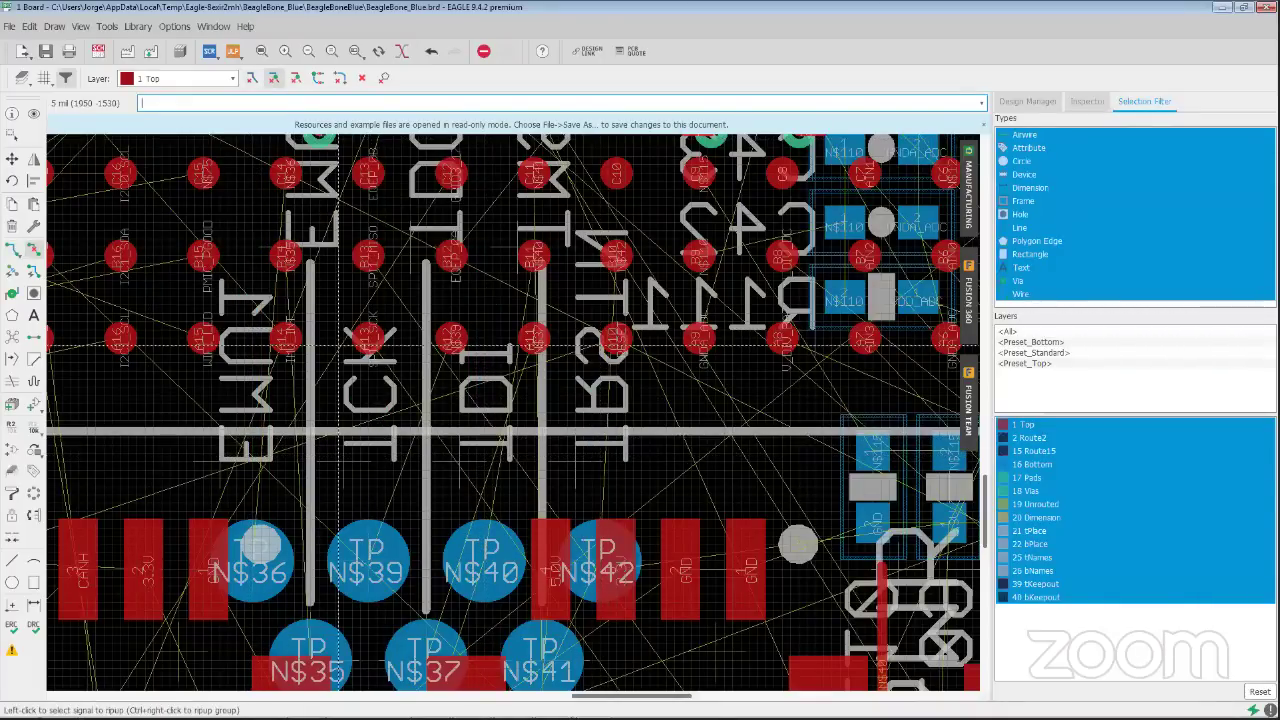
Select the test points N$36, N$39, N$40 and N$42 for multiple-airwire routing on layer 16 Bottom
left_click(232, 79)
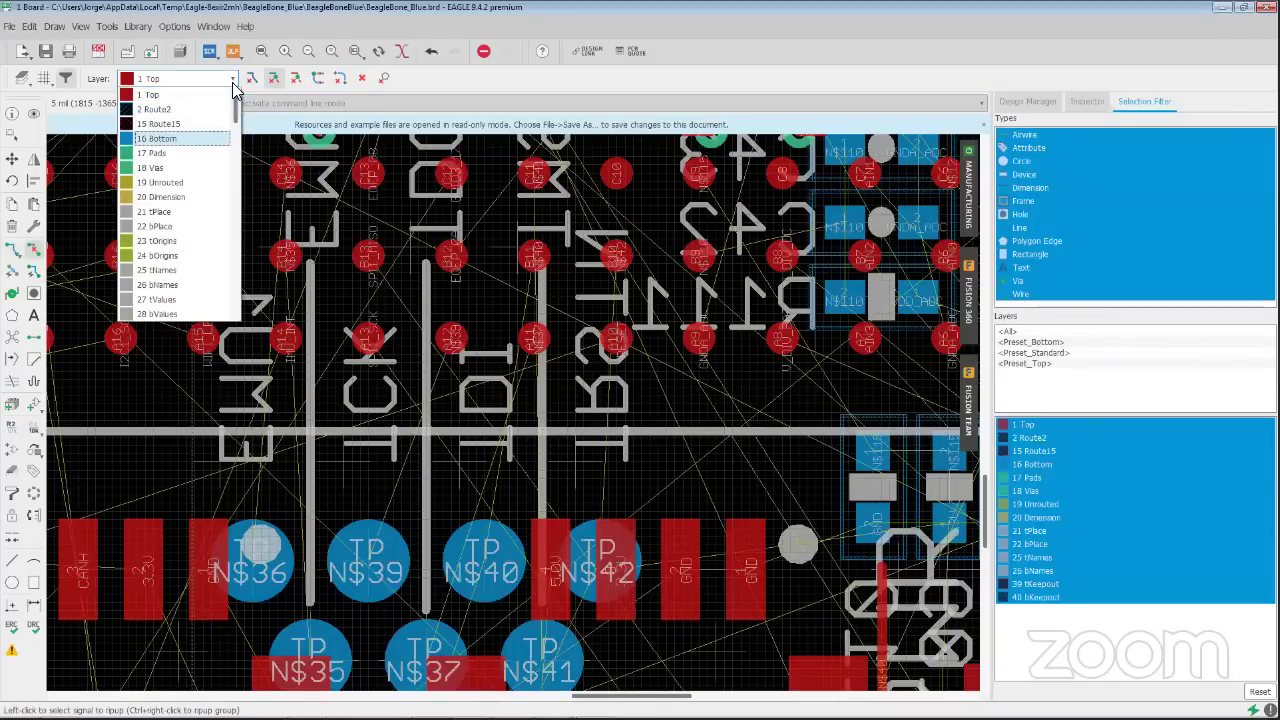
left_click(178, 139)
left_click(12, 248)
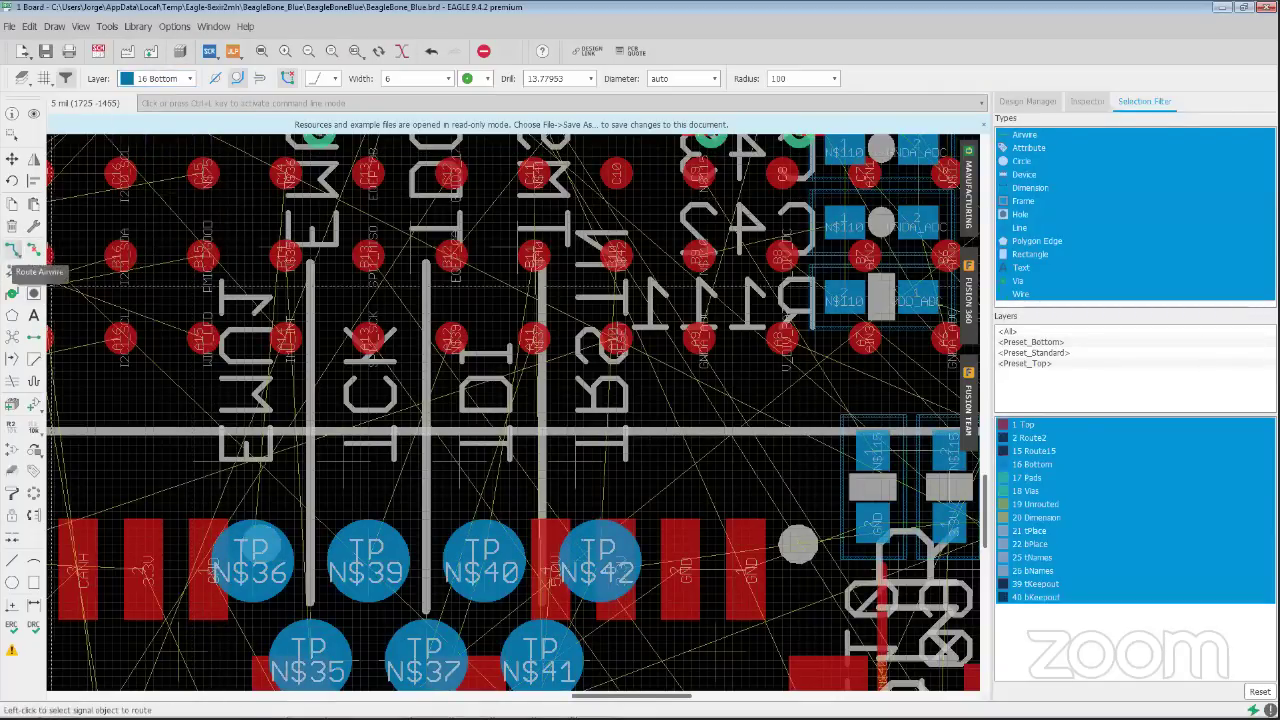
left_click(13, 250)
left_click_drag(256, 567, 594, 563)
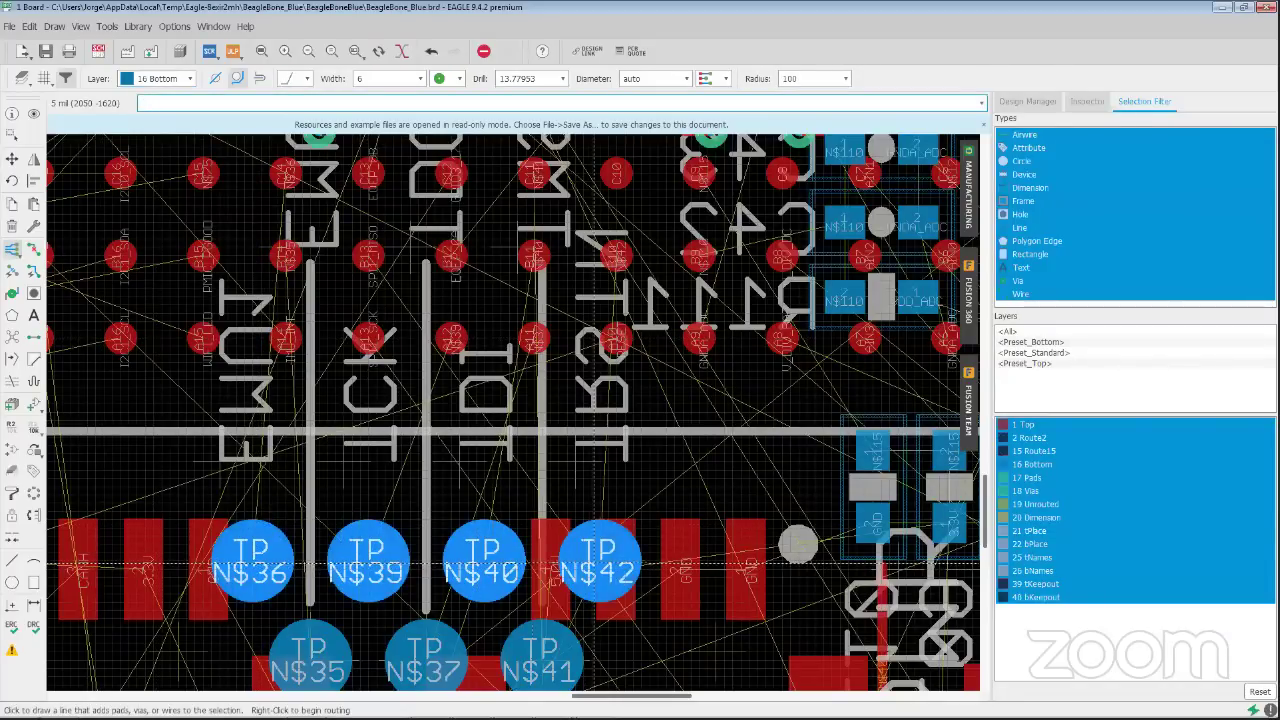
Route the four airwires on Bottom to a staggered cluster of vias, and complete them to their BGA pads on Top
right_click(560, 540)
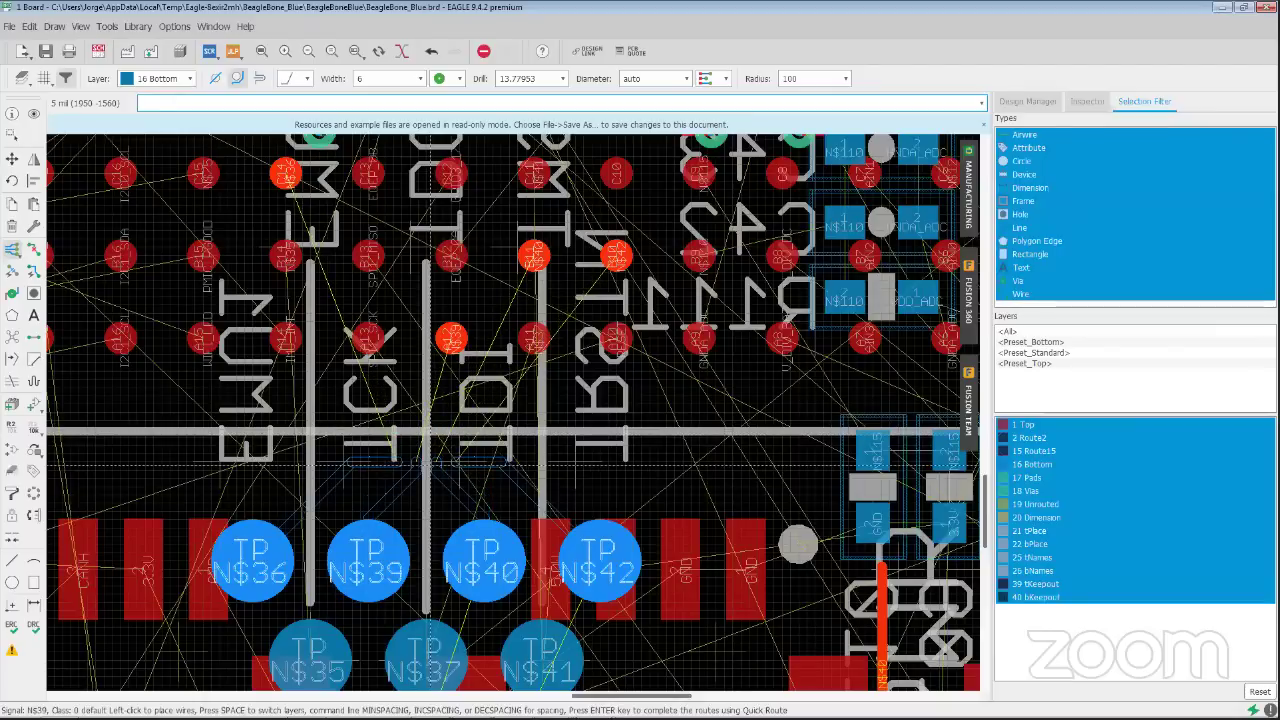
key("space")
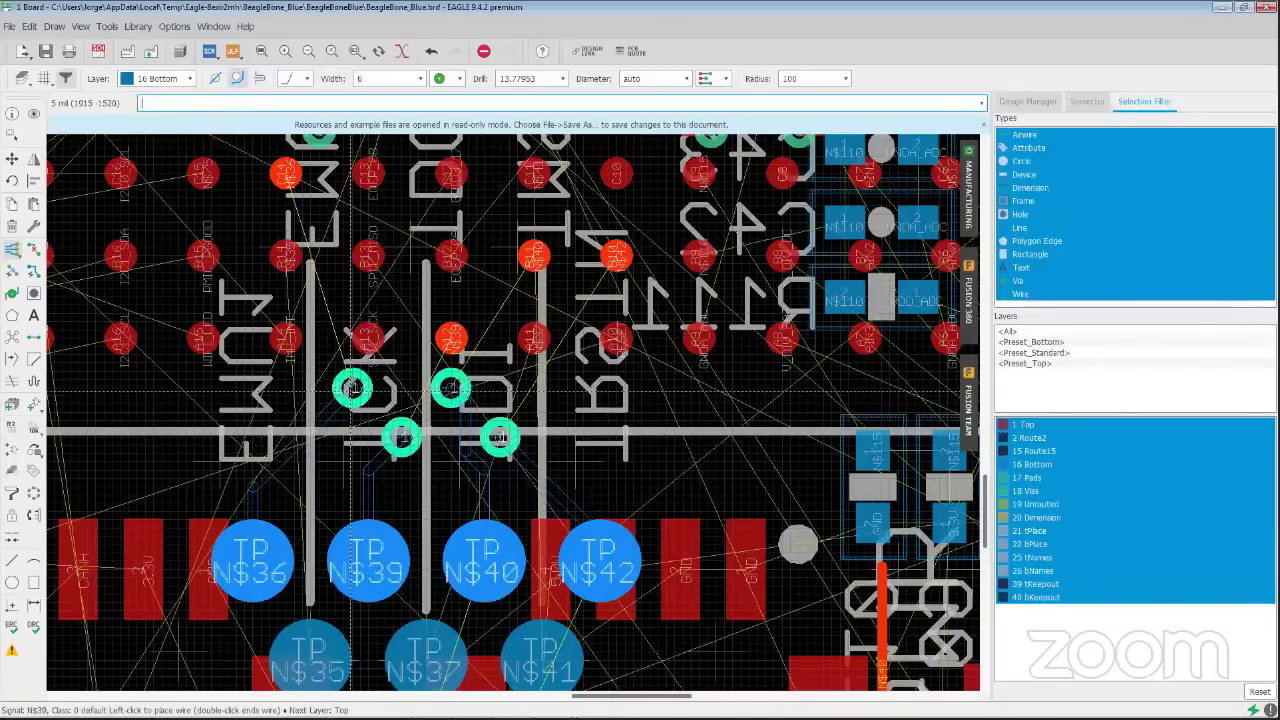
left_click(426, 432)
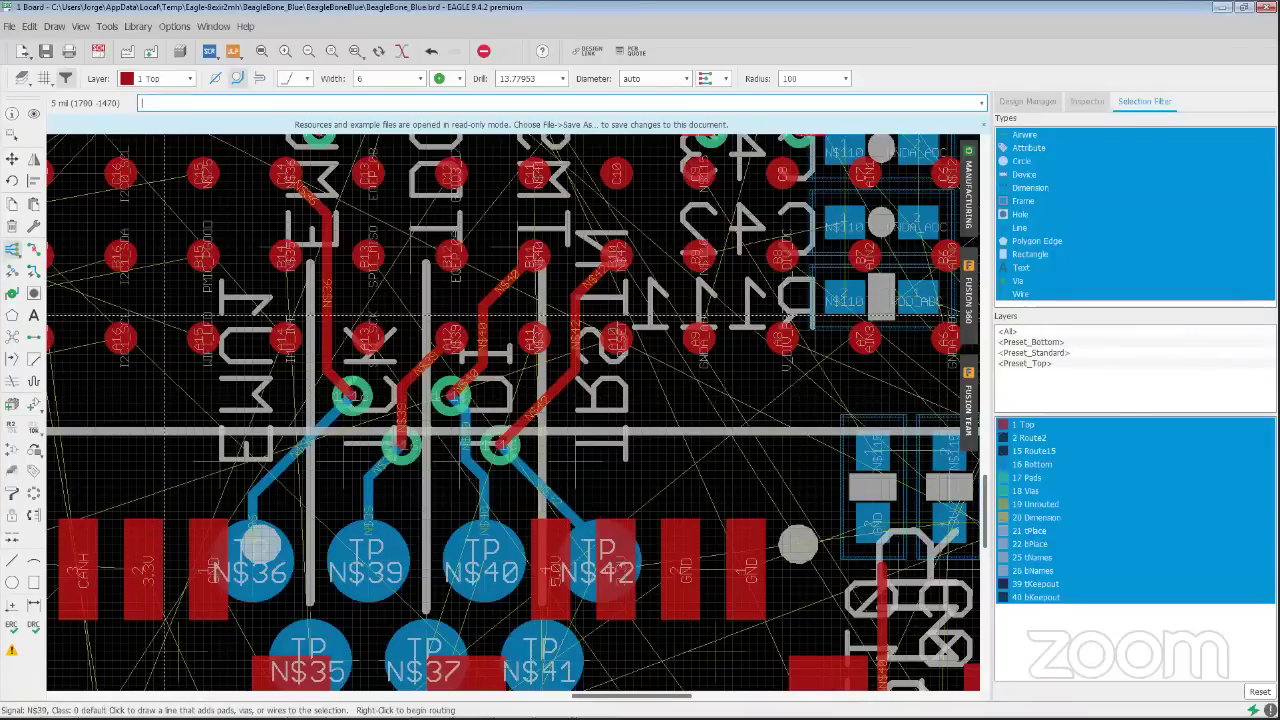
scroll(165, 316, "down", 1)
scroll(170, 316, "down", 1)
scroll(184, 306, "down", 4)
middle_click_drag(212, 306, 584, 328)
key("Escape")
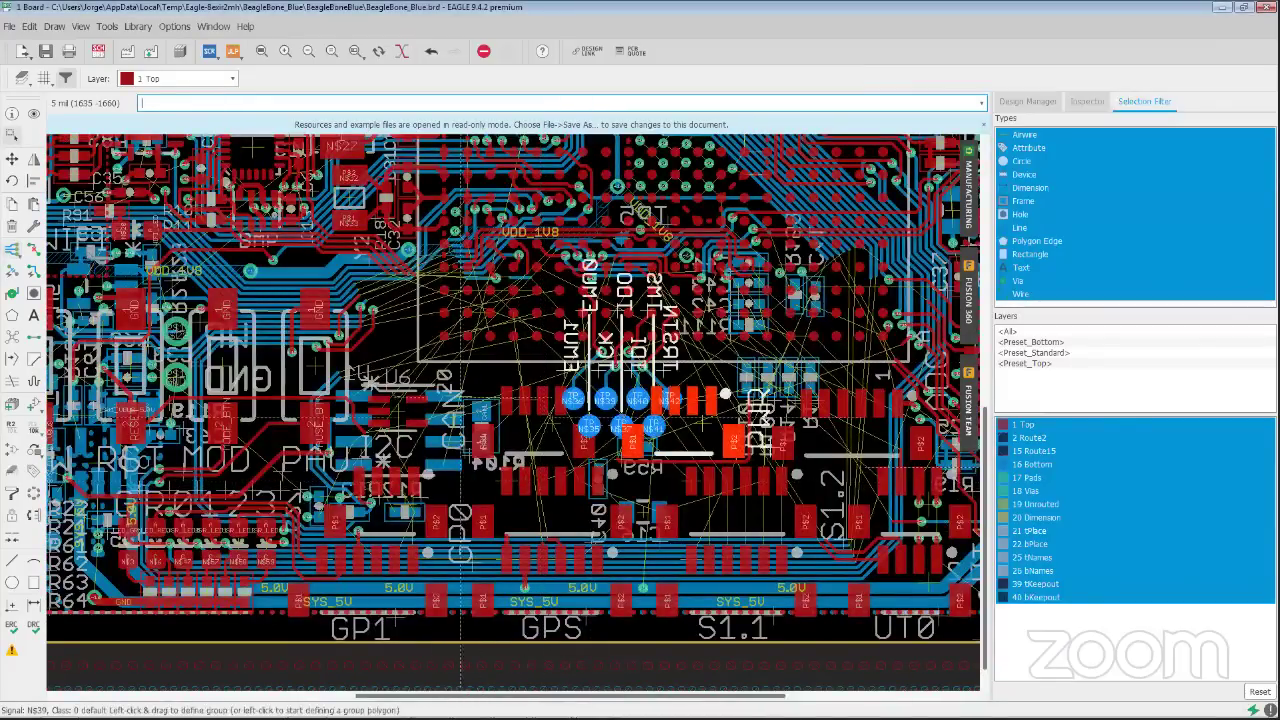
Start differential-pair routing and locate the highlighted USB pads of the AMP 787616-1 connector
scroll(430, 366, "down", 1)
scroll(429, 365, "down", 1)
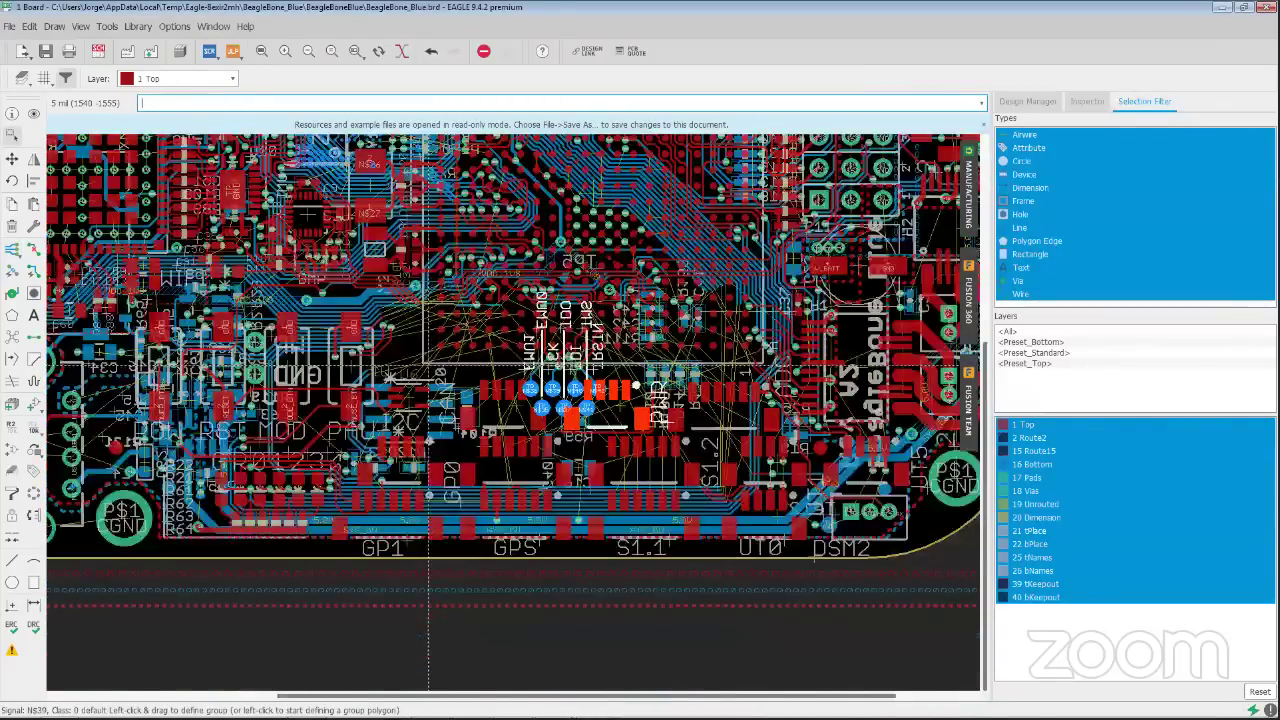
scroll(430, 366, "down", 1)
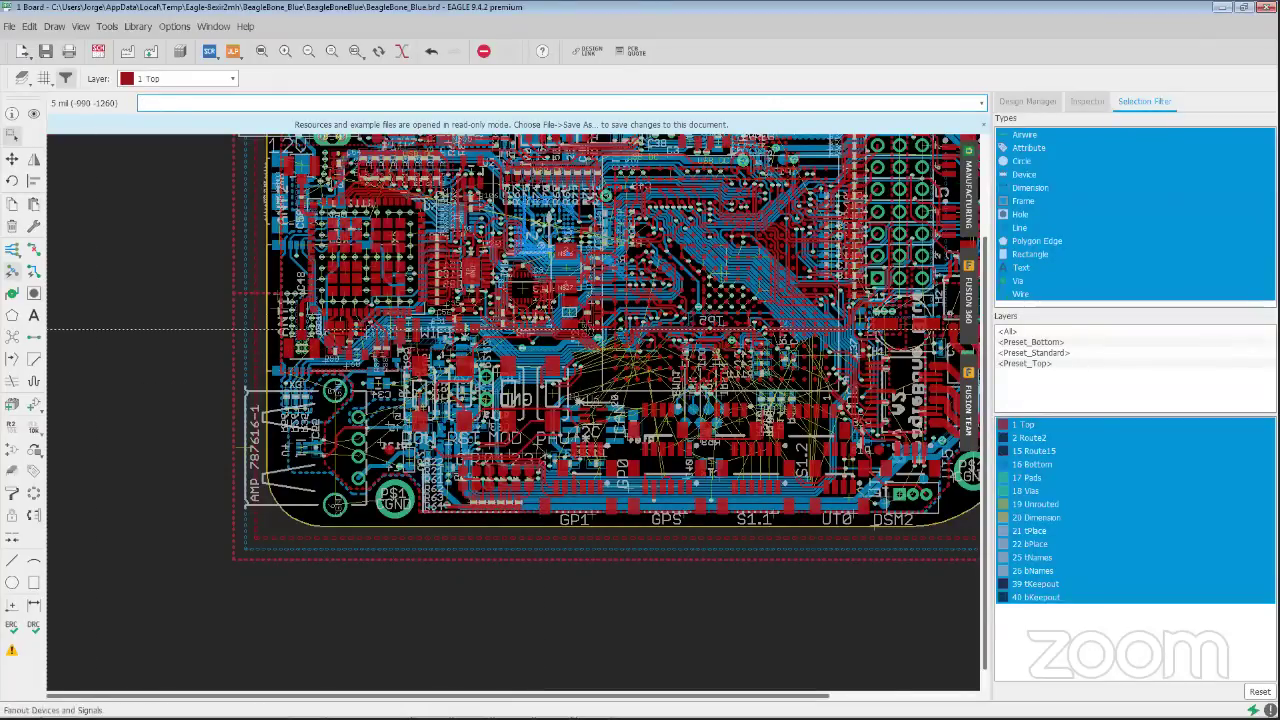
left_click_drag(12, 257, 63, 320)
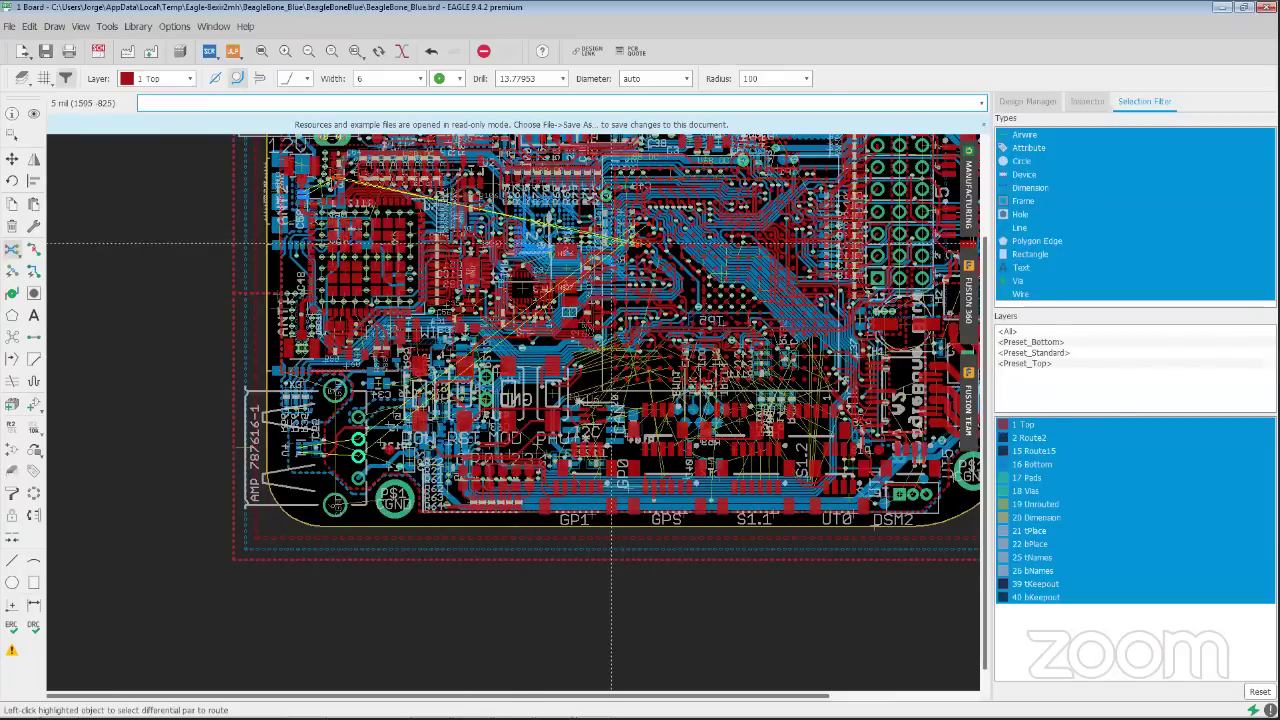
scroll(611, 243, "up", 1)
scroll(611, 243, "up", 1)
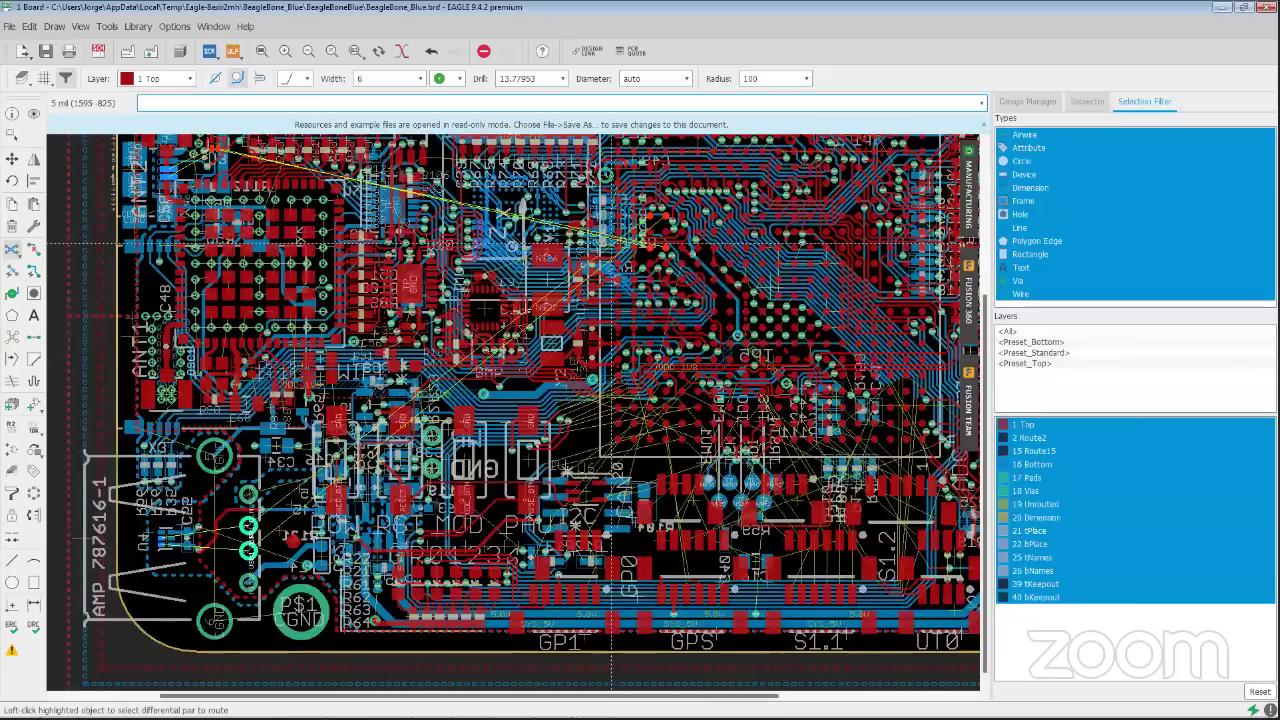
scroll(598, 243, "up", 1)
scroll(598, 243, "down", 2)
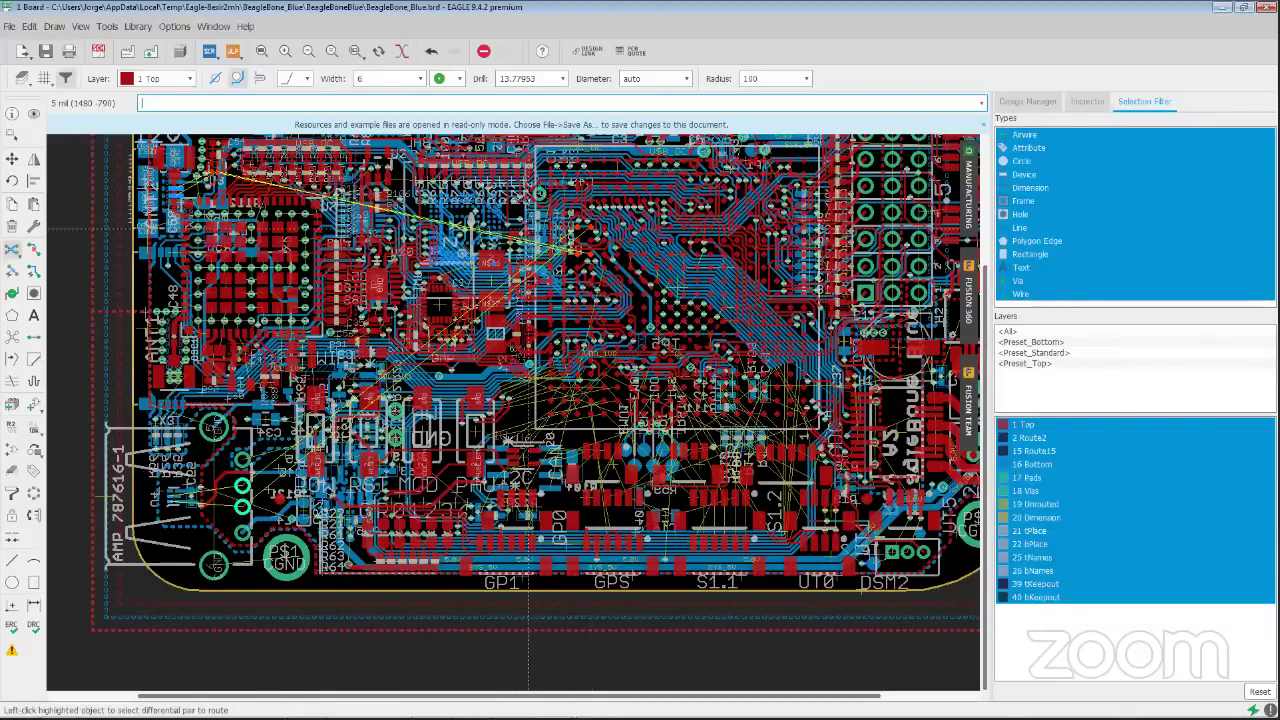
scroll(507, 215, "up", 1)
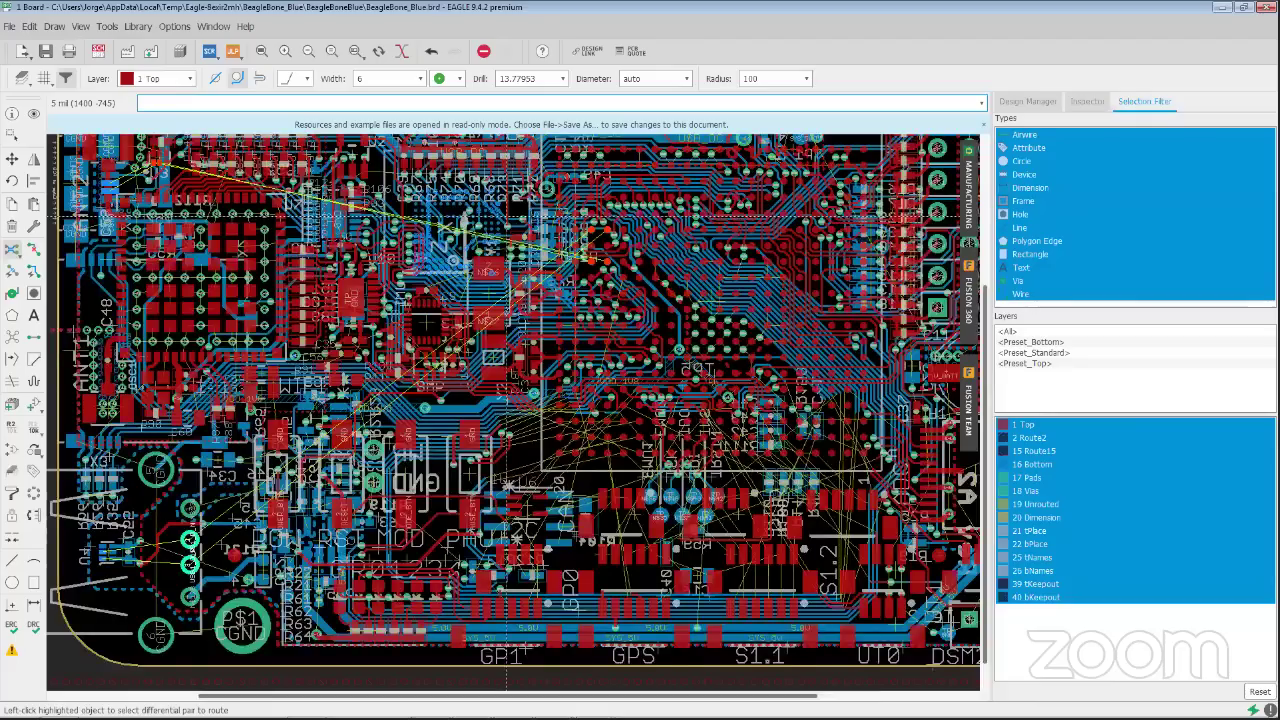
scroll(507, 215, "down", 3)
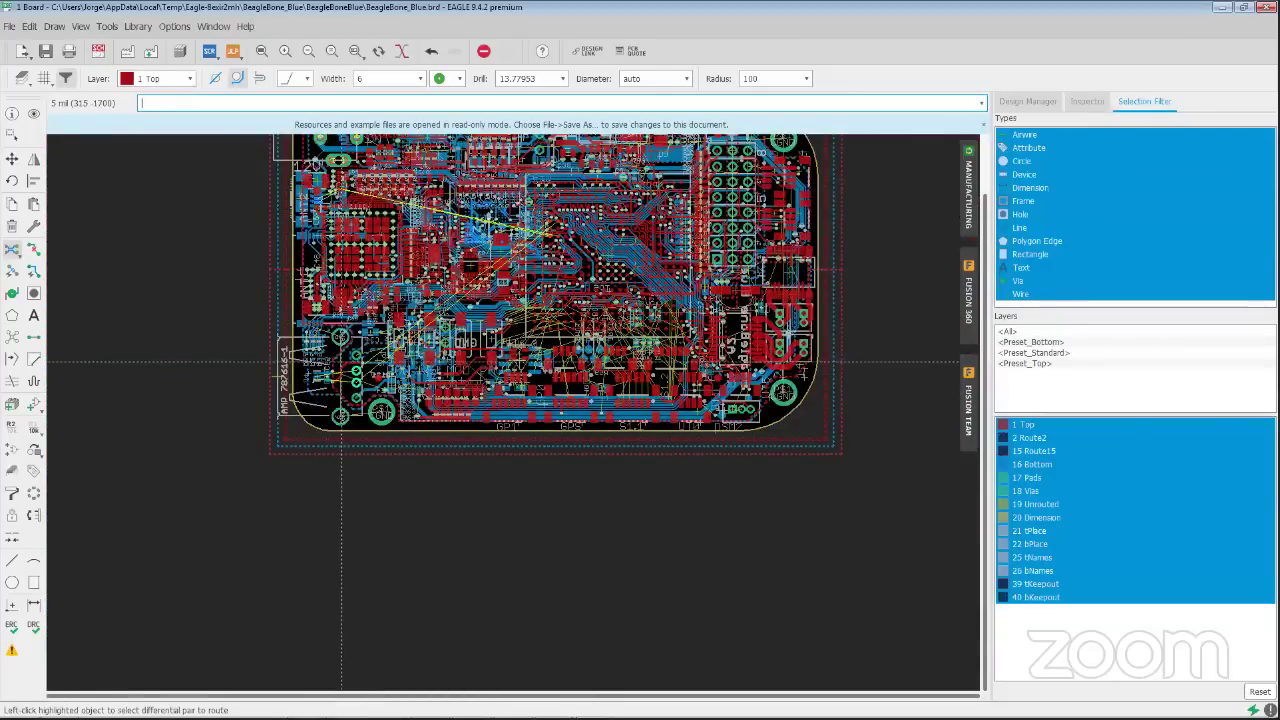
scroll(368, 383, "up", 5)
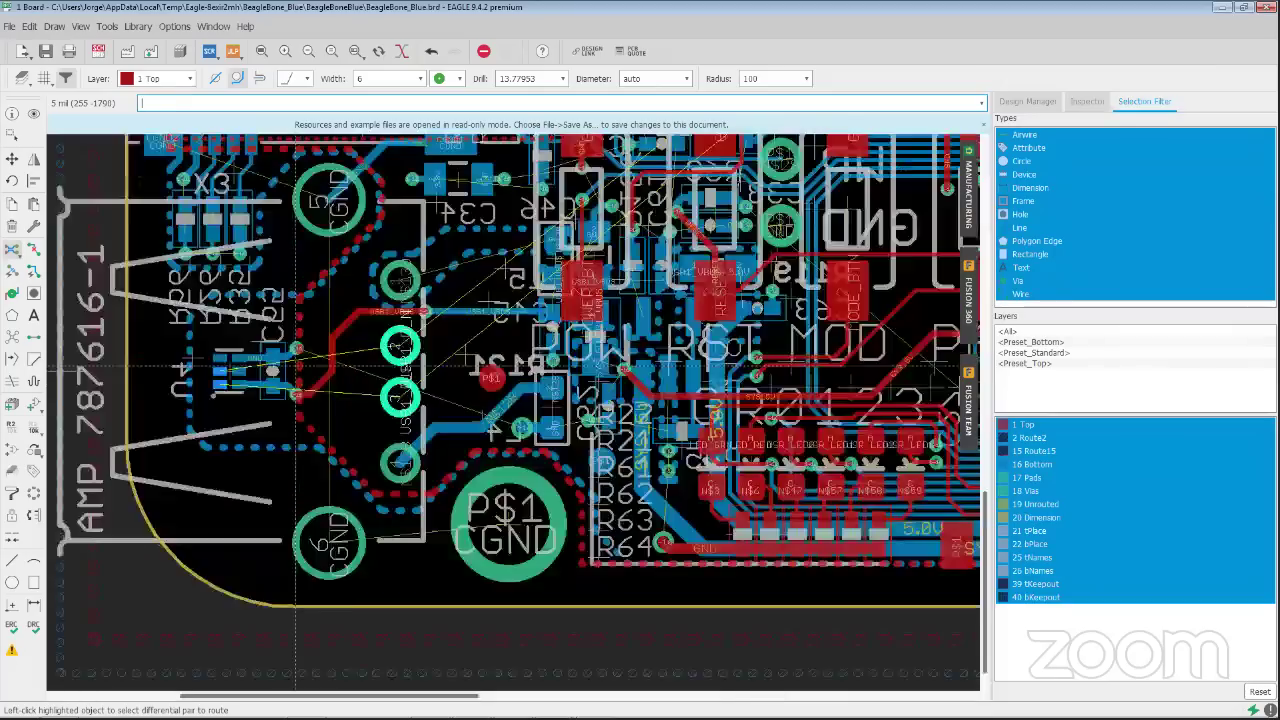
Change the obstacle-handling mode and try routing the USB1_D_N/USB1_D_P pair from Top through two vias onto layer 2 Route2
left_click(305, 362)
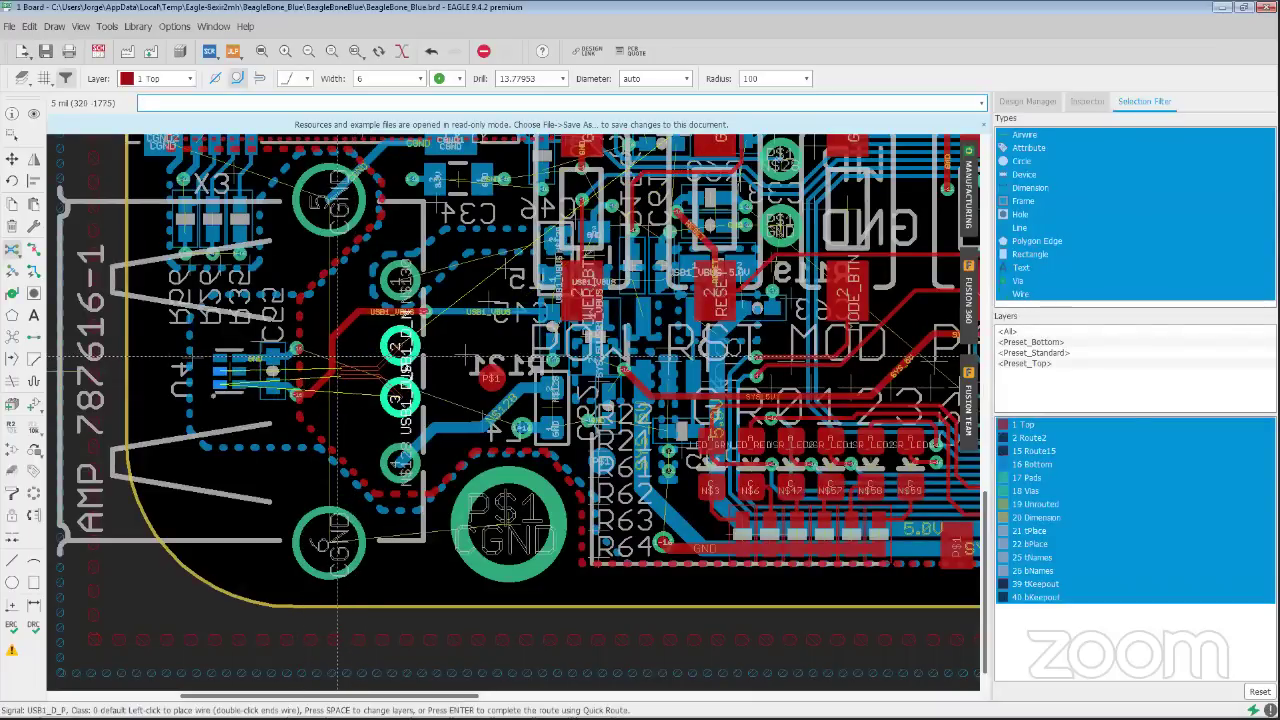
scroll(338, 356, "up", 1)
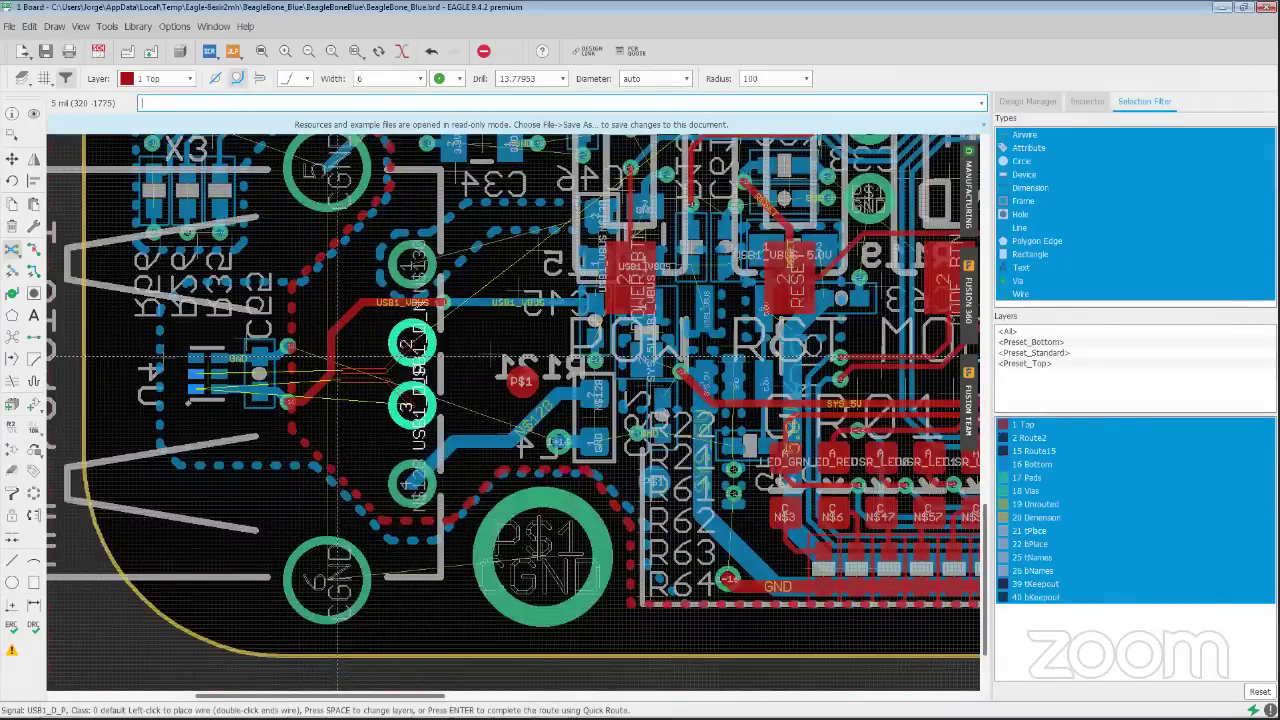
scroll(338, 356, "up", 1)
scroll(338, 356, "up", 1)
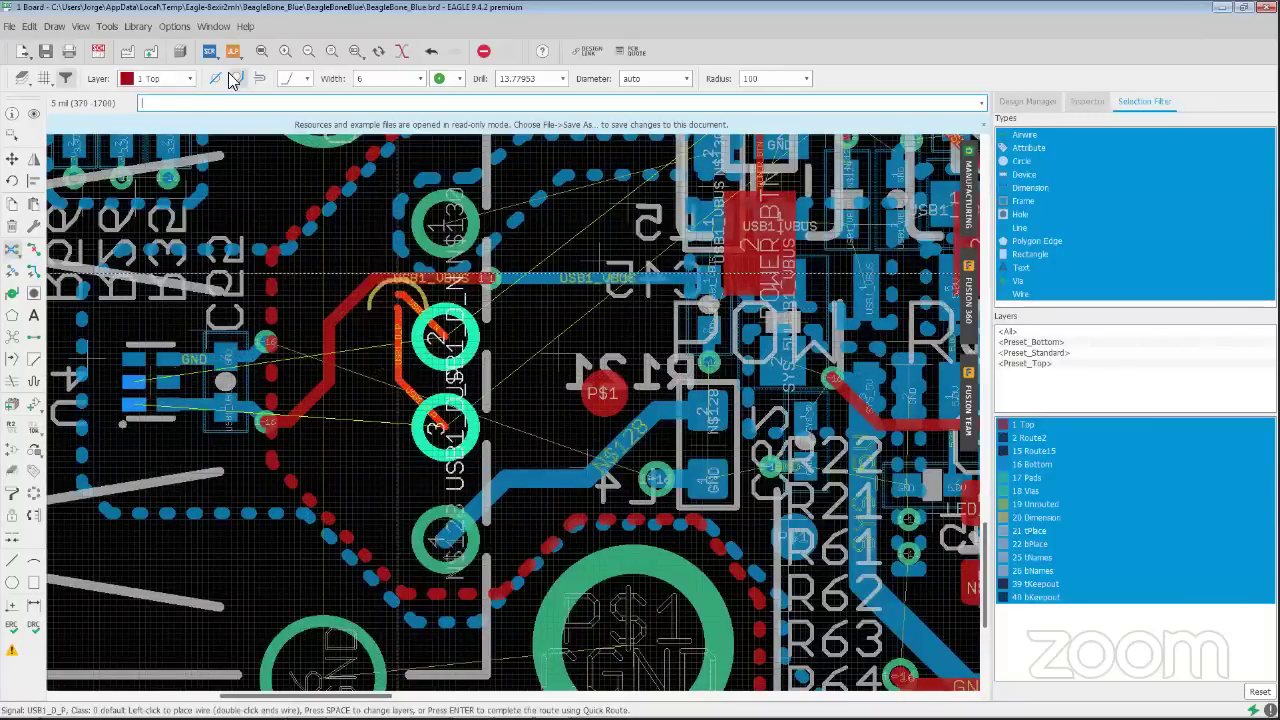
left_click(258, 80)
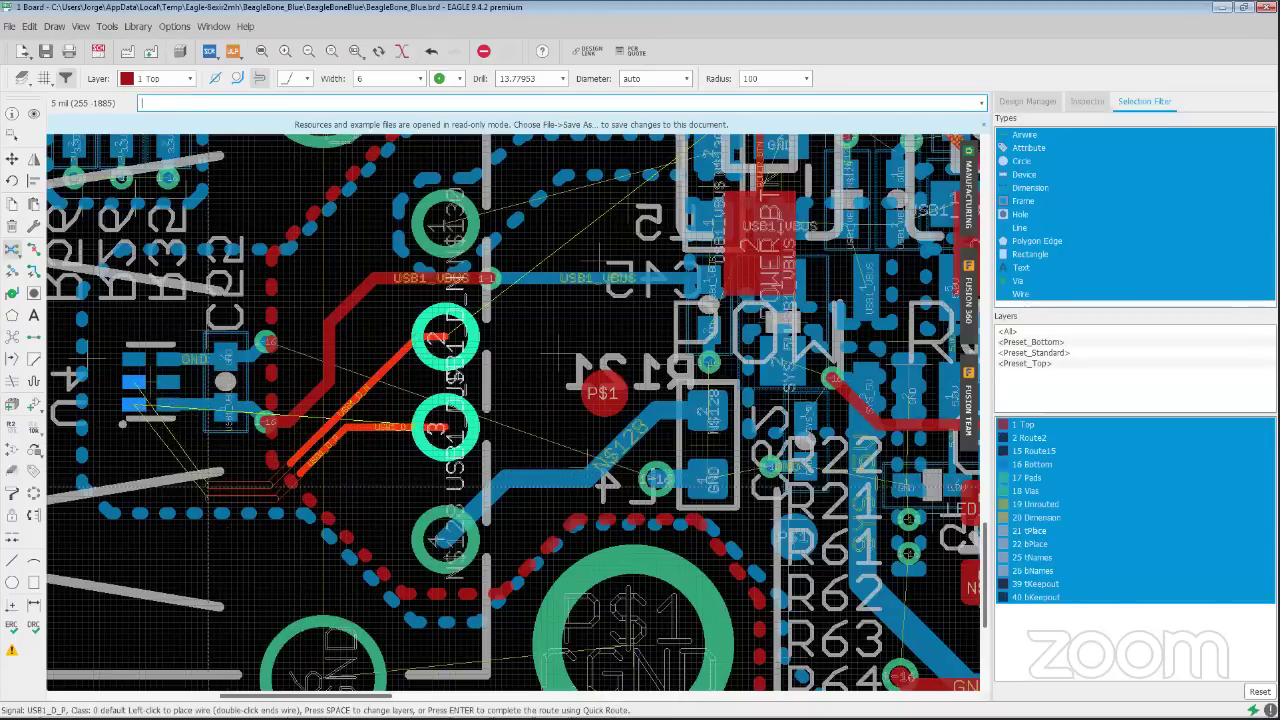
key("space")
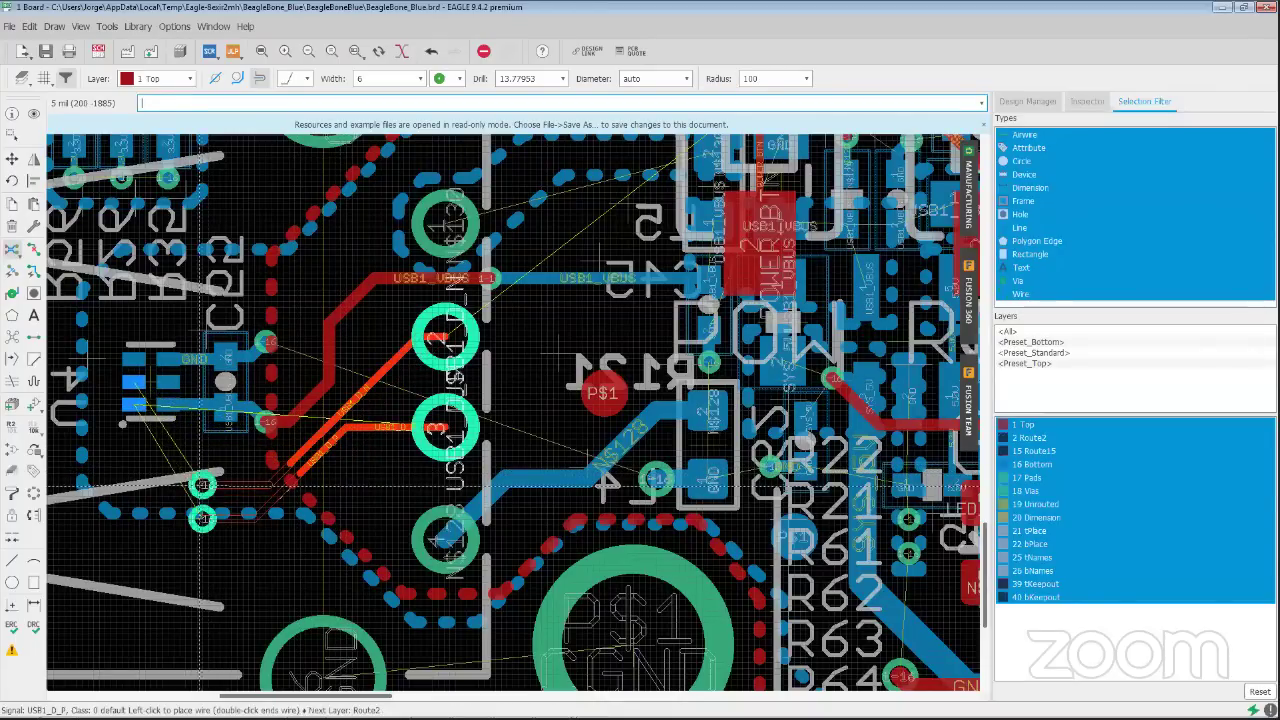
left_click(185, 485)
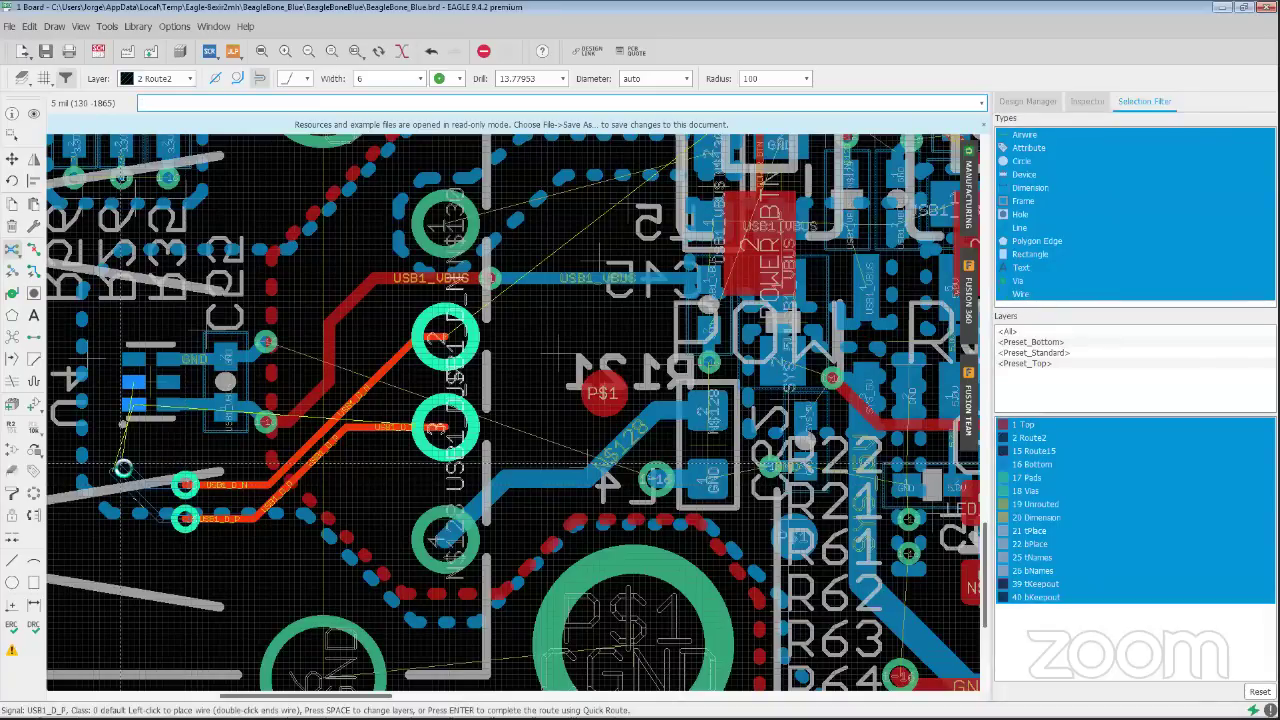
double_click(120, 463)
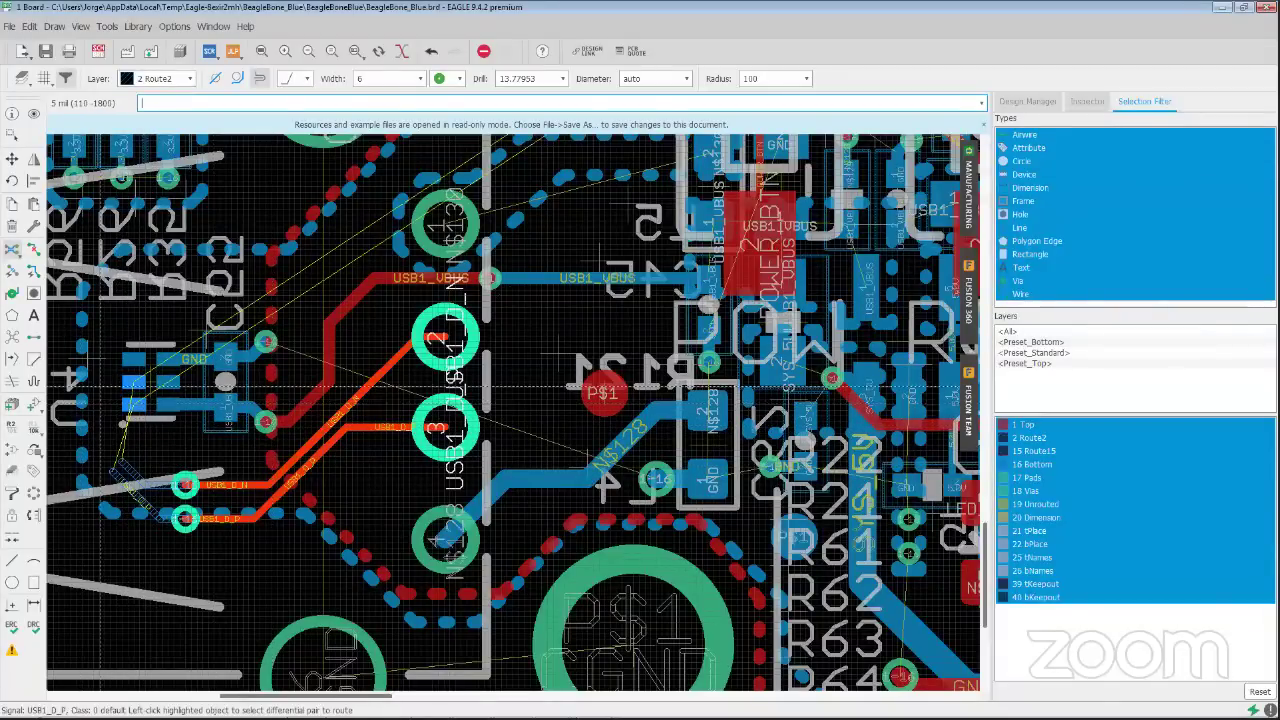
Examine the routed USB1_D_N/USB1_D_P pair up close and undo that differential route
scroll(120, 460, "up", 1)
scroll(120, 460, "up", 5)
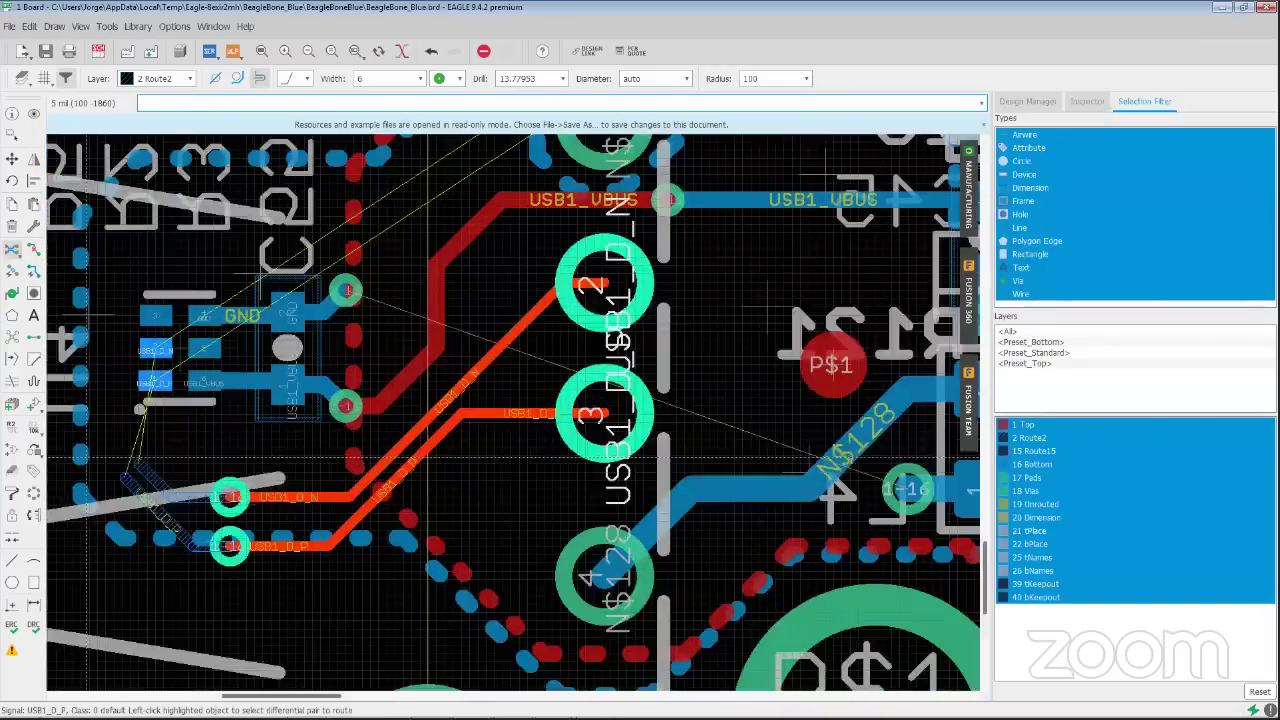
scroll(120, 465, "down", 3)
scroll(262, 532, "down", 2)
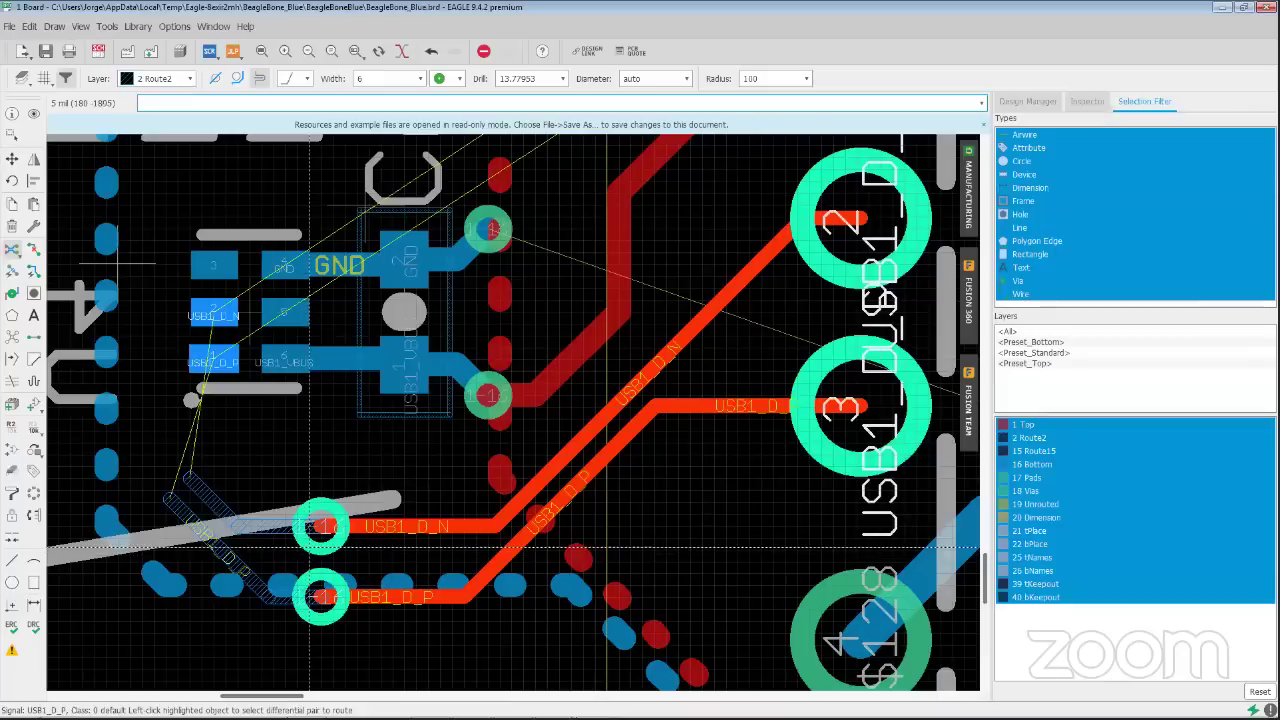
key("ctrl+z")
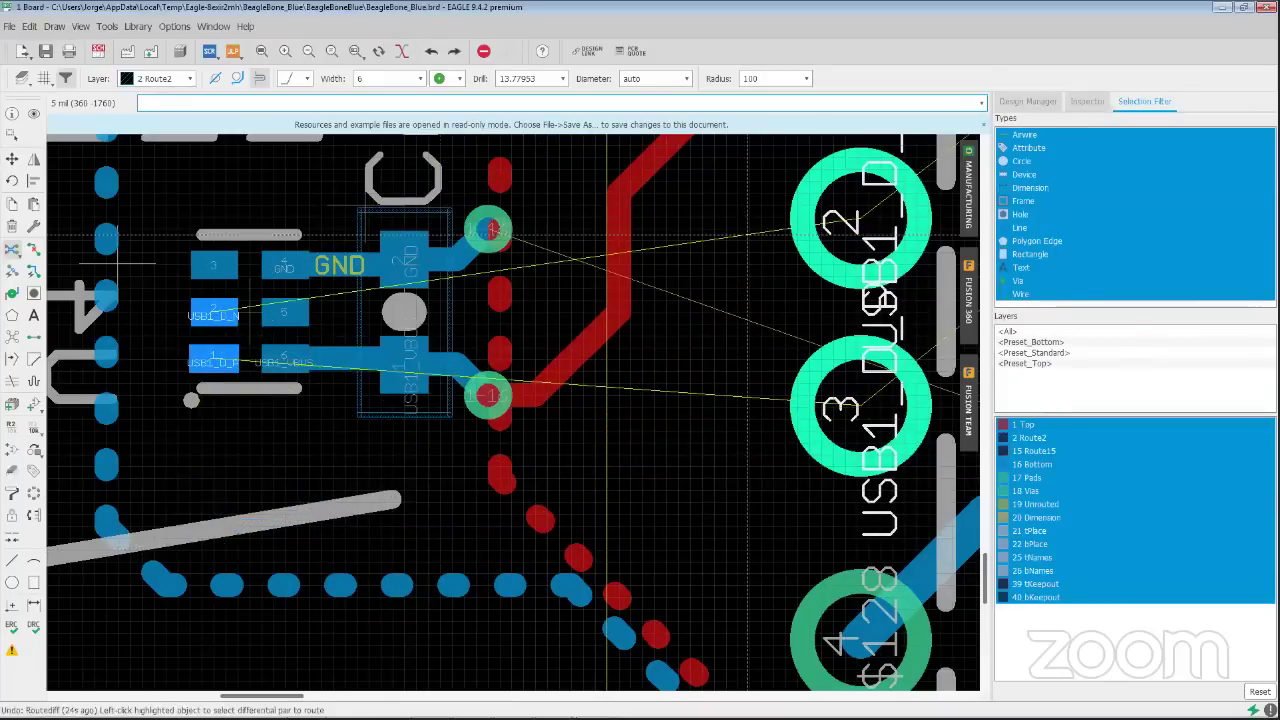
Route the USB1_D_N/USB1_D_P pair from connector pads 2 and 3 on Route2 to two vias, and finish on Bottom at U4's pads
left_click(796, 234)
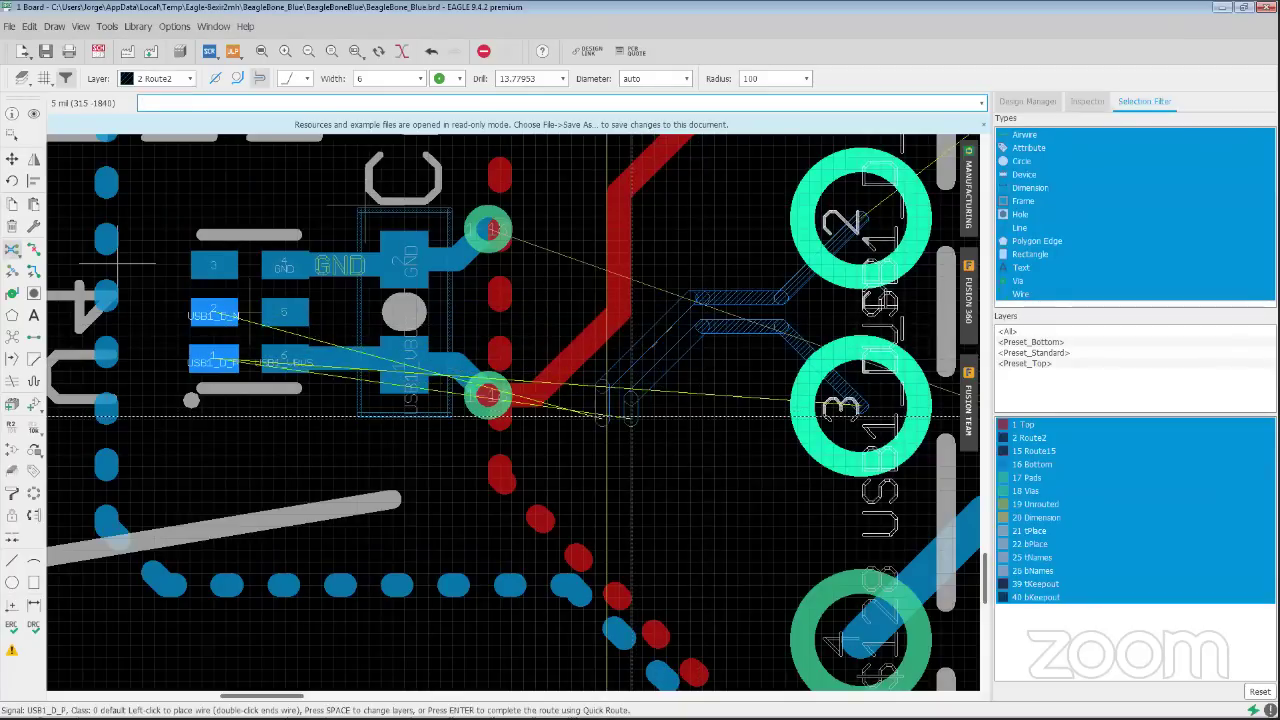
left_click(604, 432)
key("space")
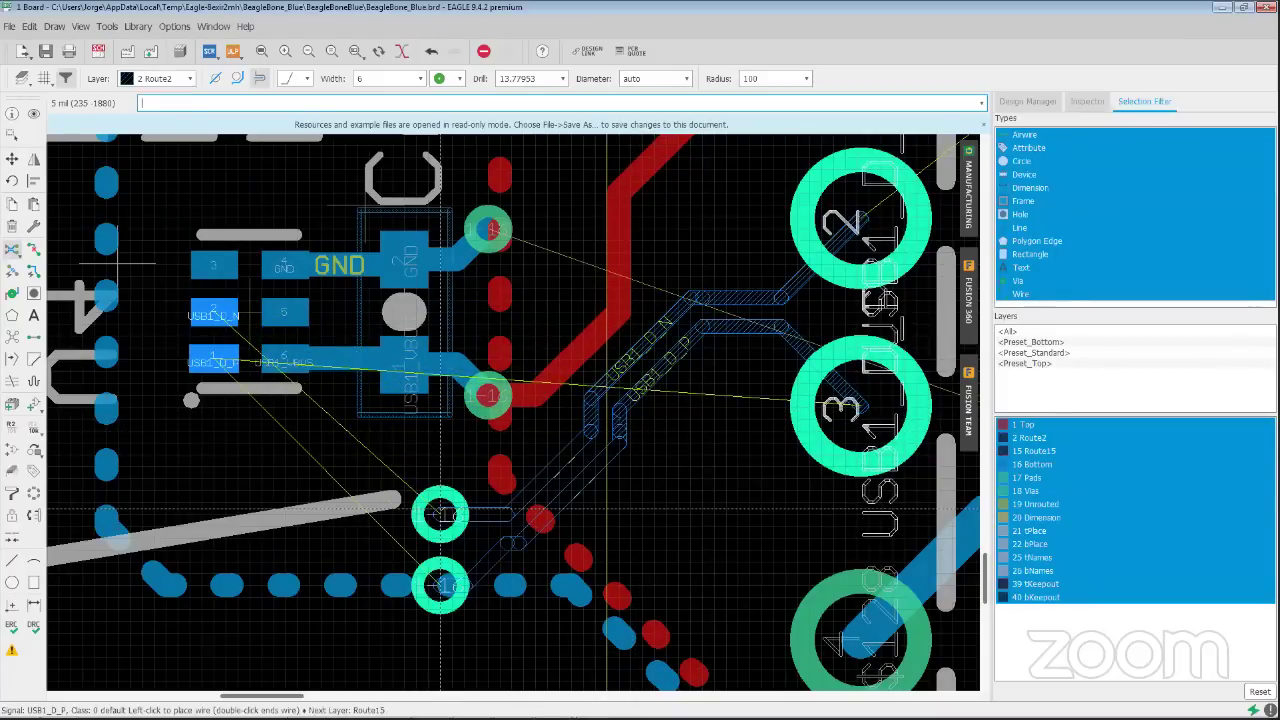
key("space")
left_click(393, 502)
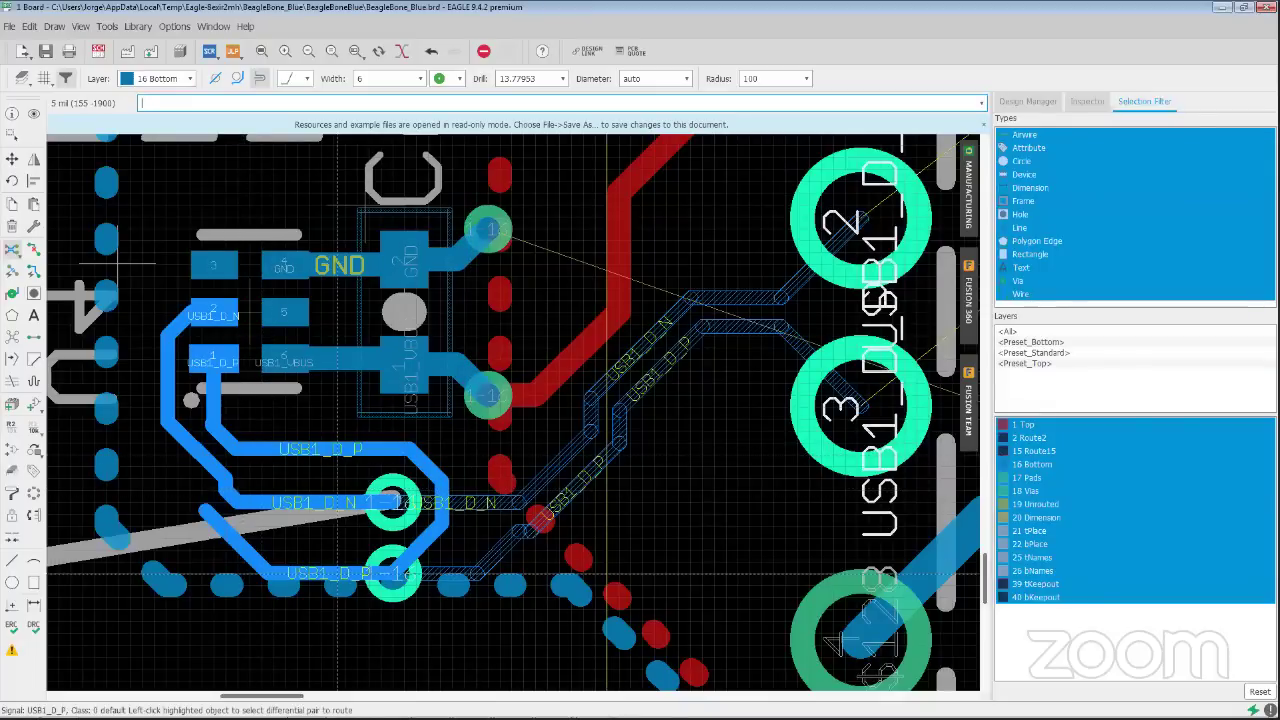
Rip up the loose USB1_D_P trace stub on Bottom beside the lower via of the pair
scroll(337, 575, "up", 2)
scroll(337, 575, "down", 1)
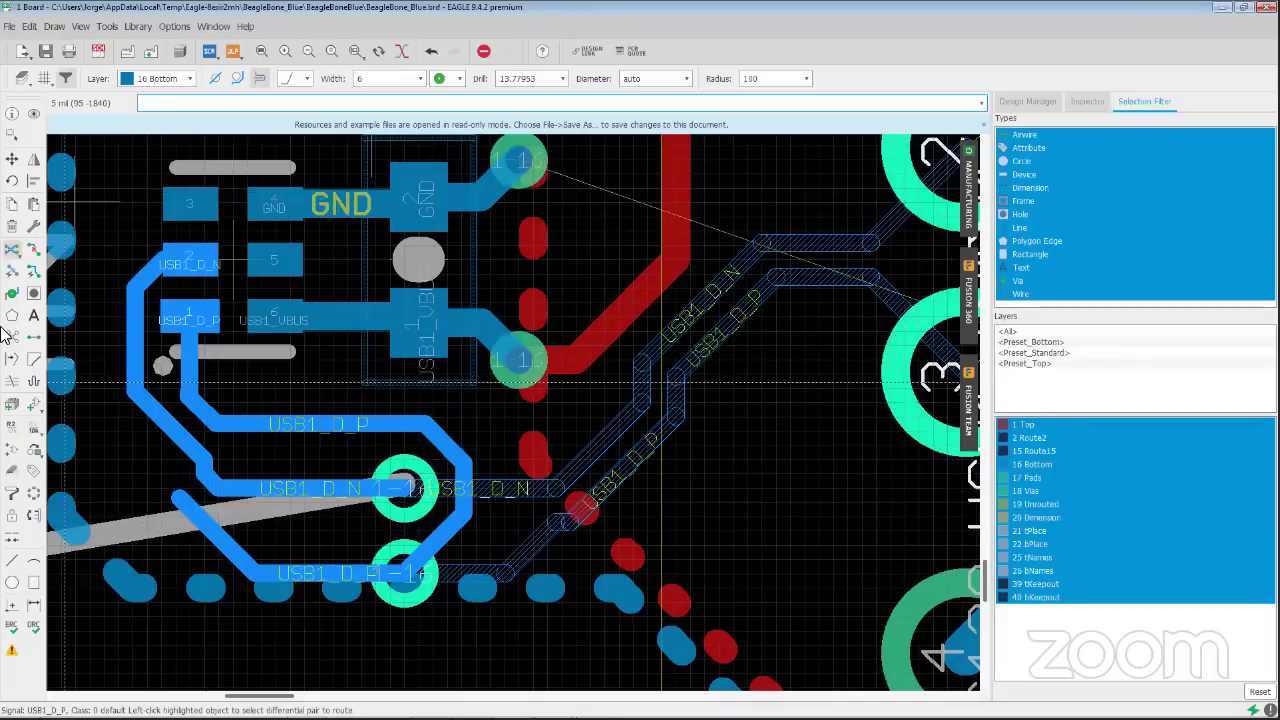
left_click(34, 249)
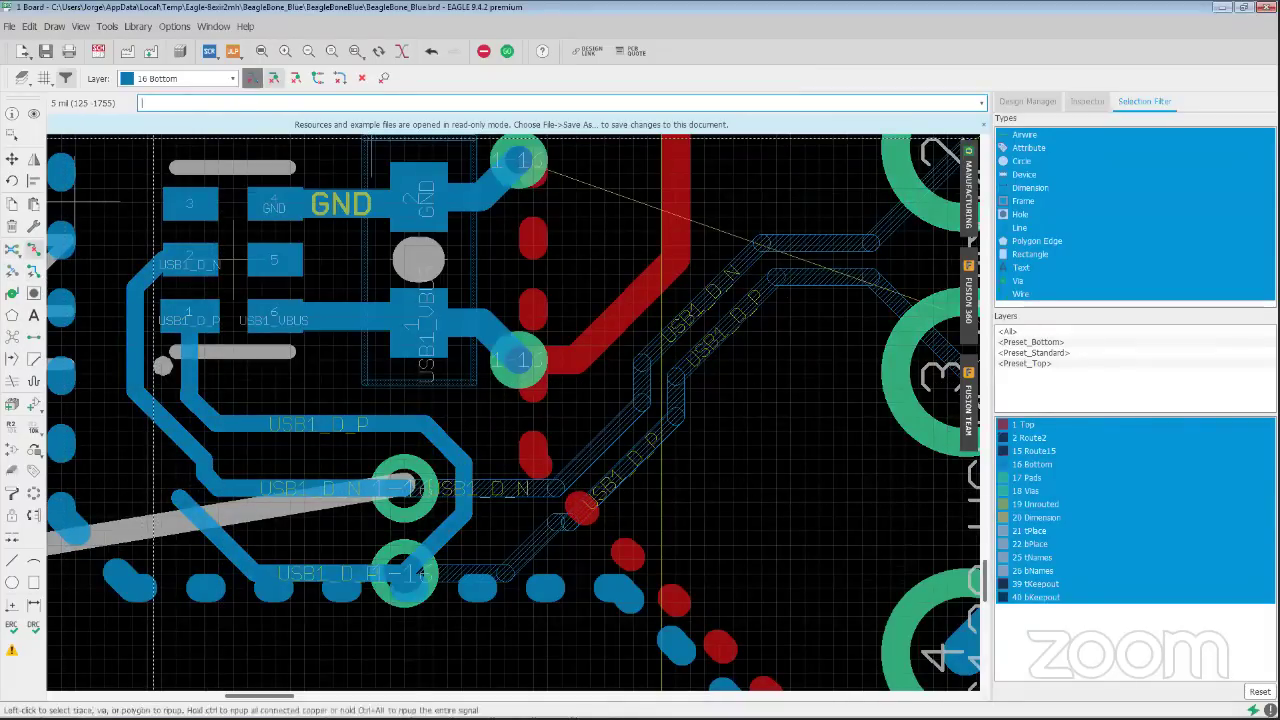
left_click(303, 576)
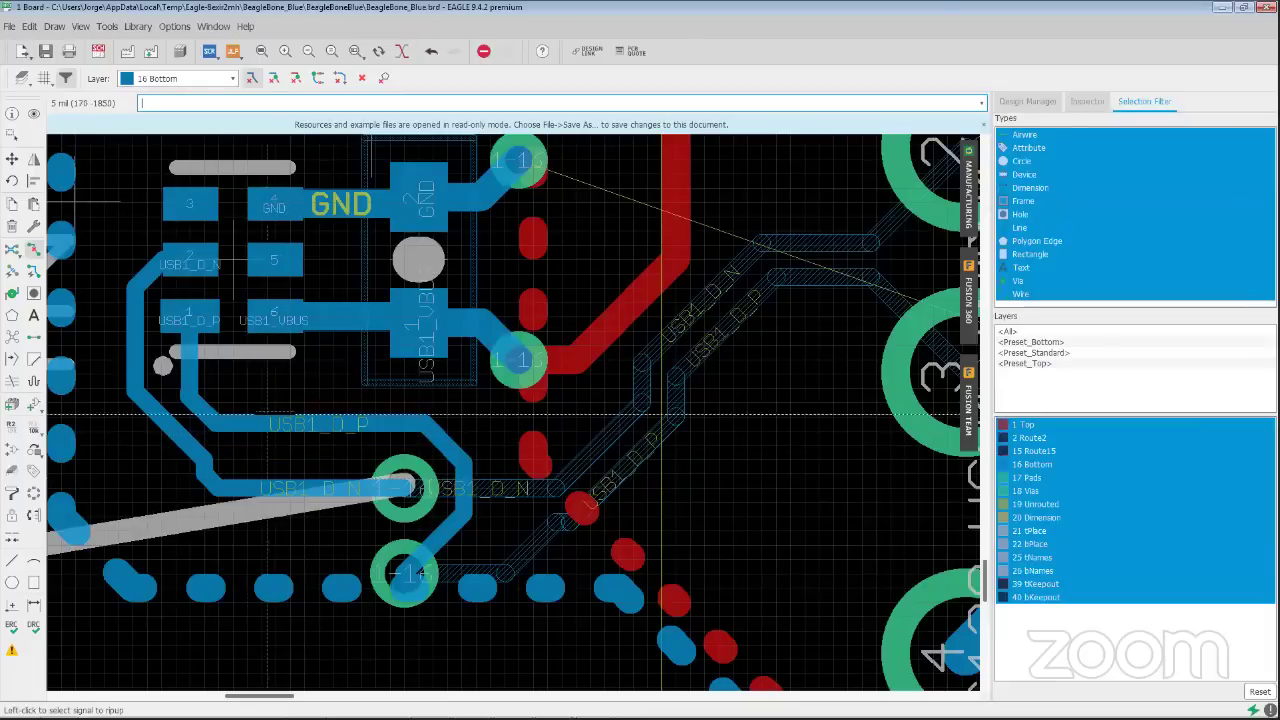
Restart differential-pair routing and examine the pairs highlighted across the board
scroll(246, 480, "down", 2)
scroll(244, 410, "down", 2)
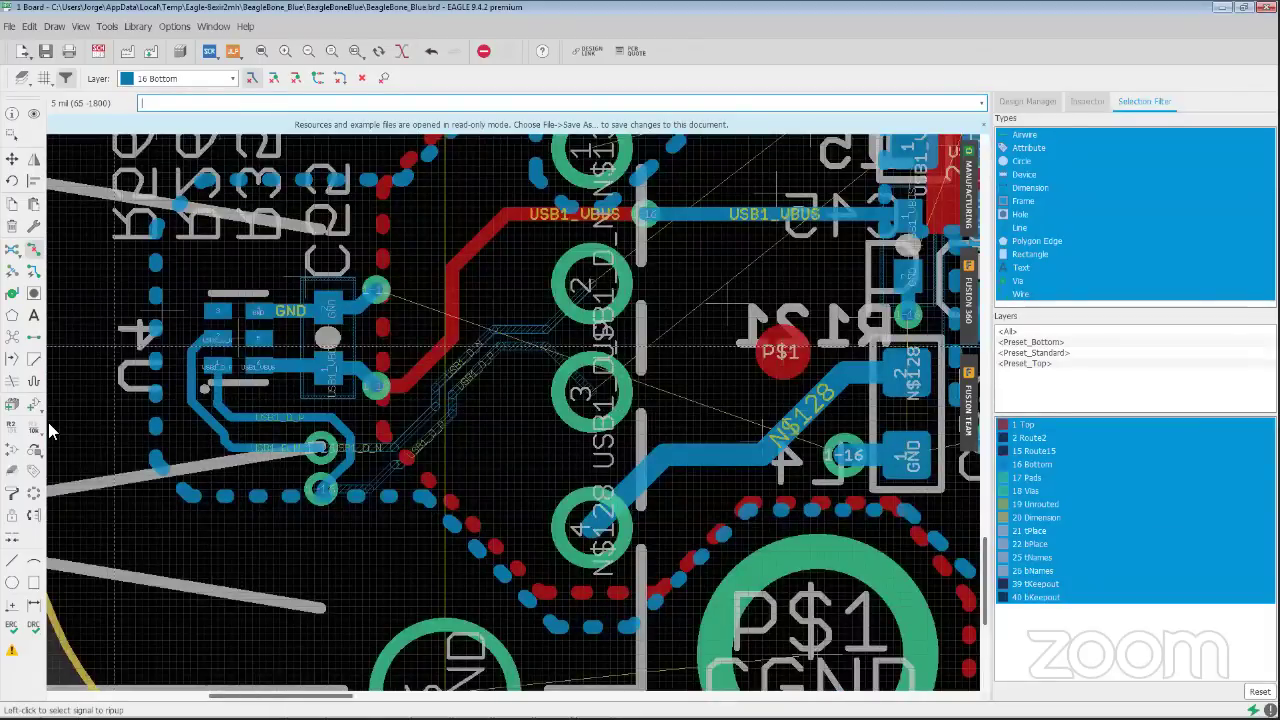
scroll(445, 398, "down", 4)
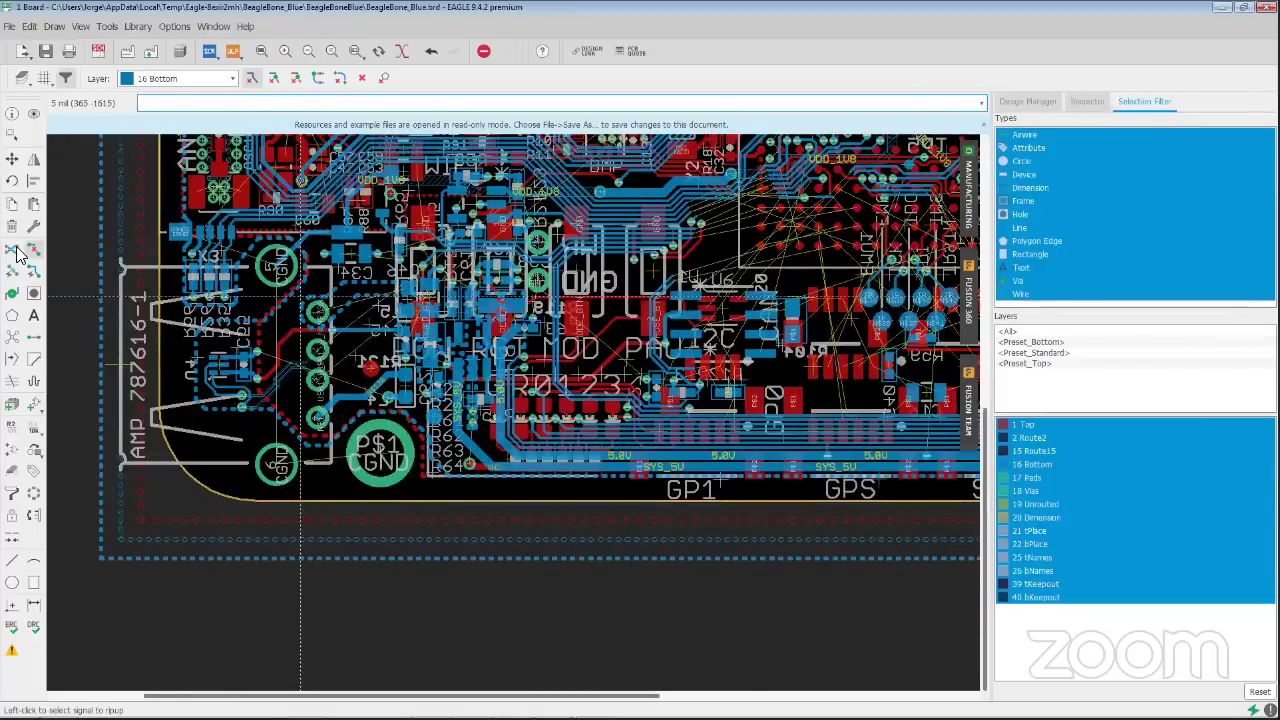
right_click(12, 254)
left_click(11, 257)
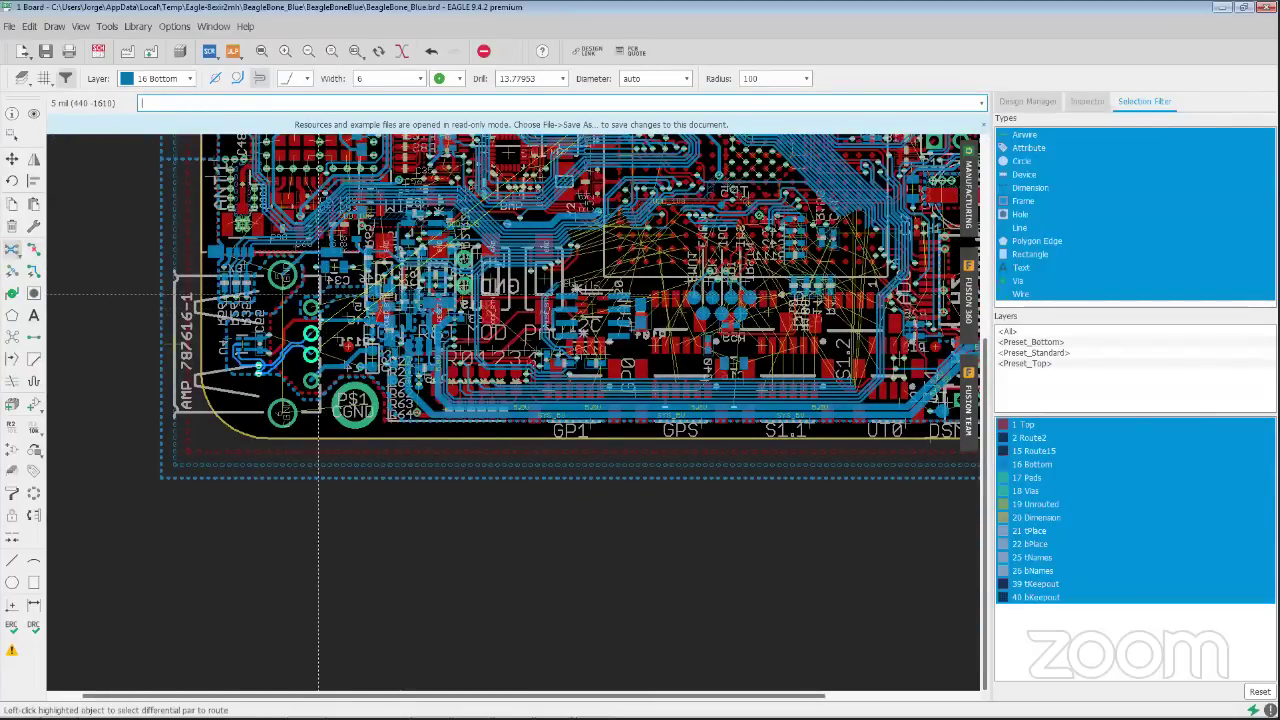
scroll(318, 295, "down", 3)
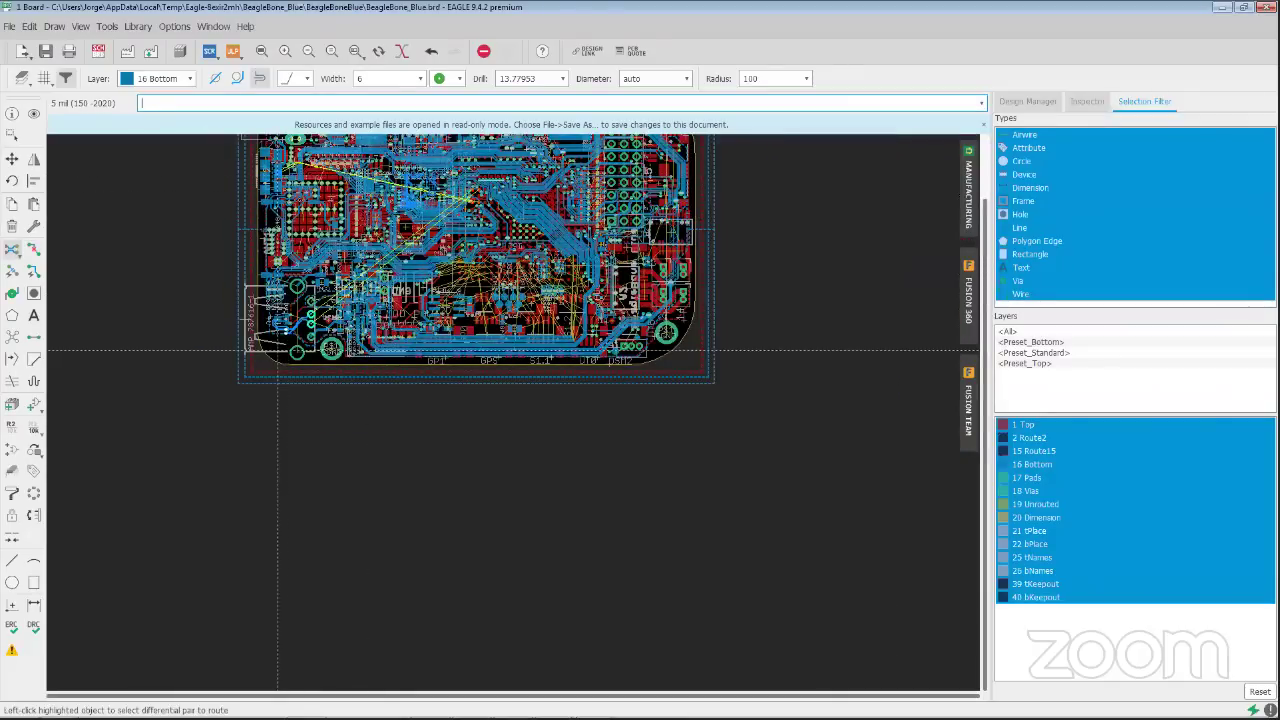
scroll(278, 350, "up", 4)
middle_click_drag(275, 296, 250, 490)
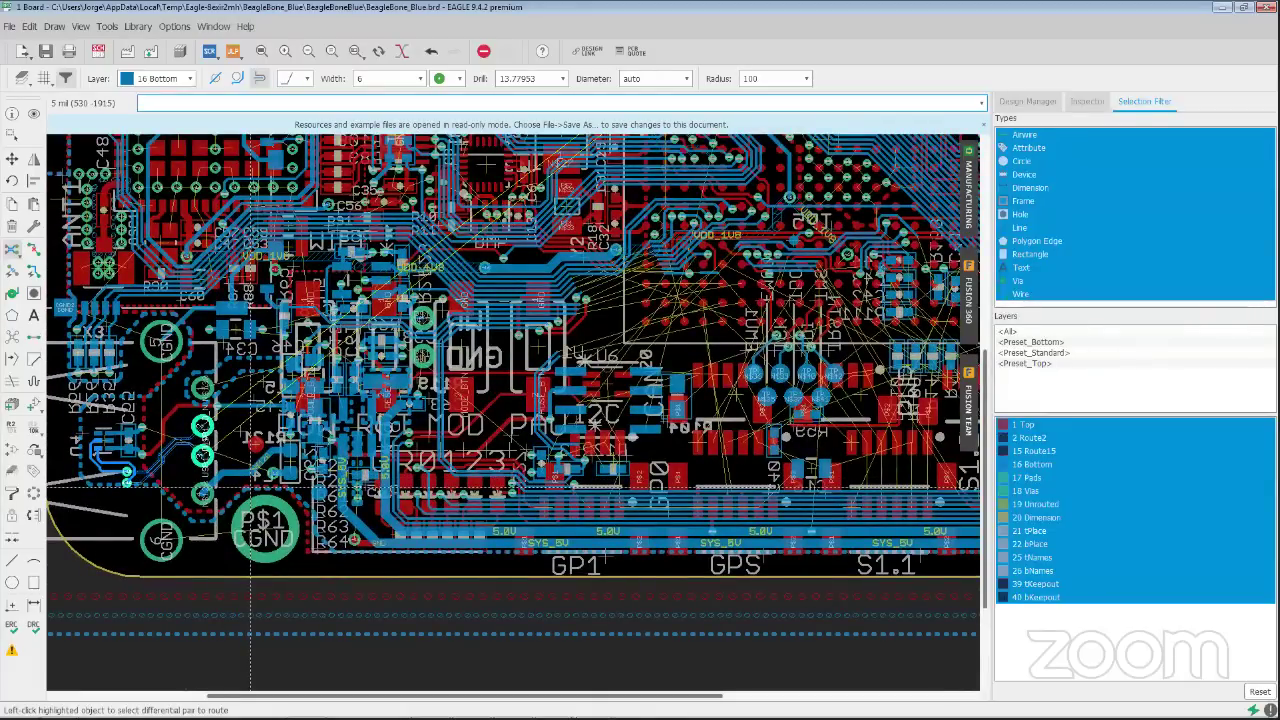